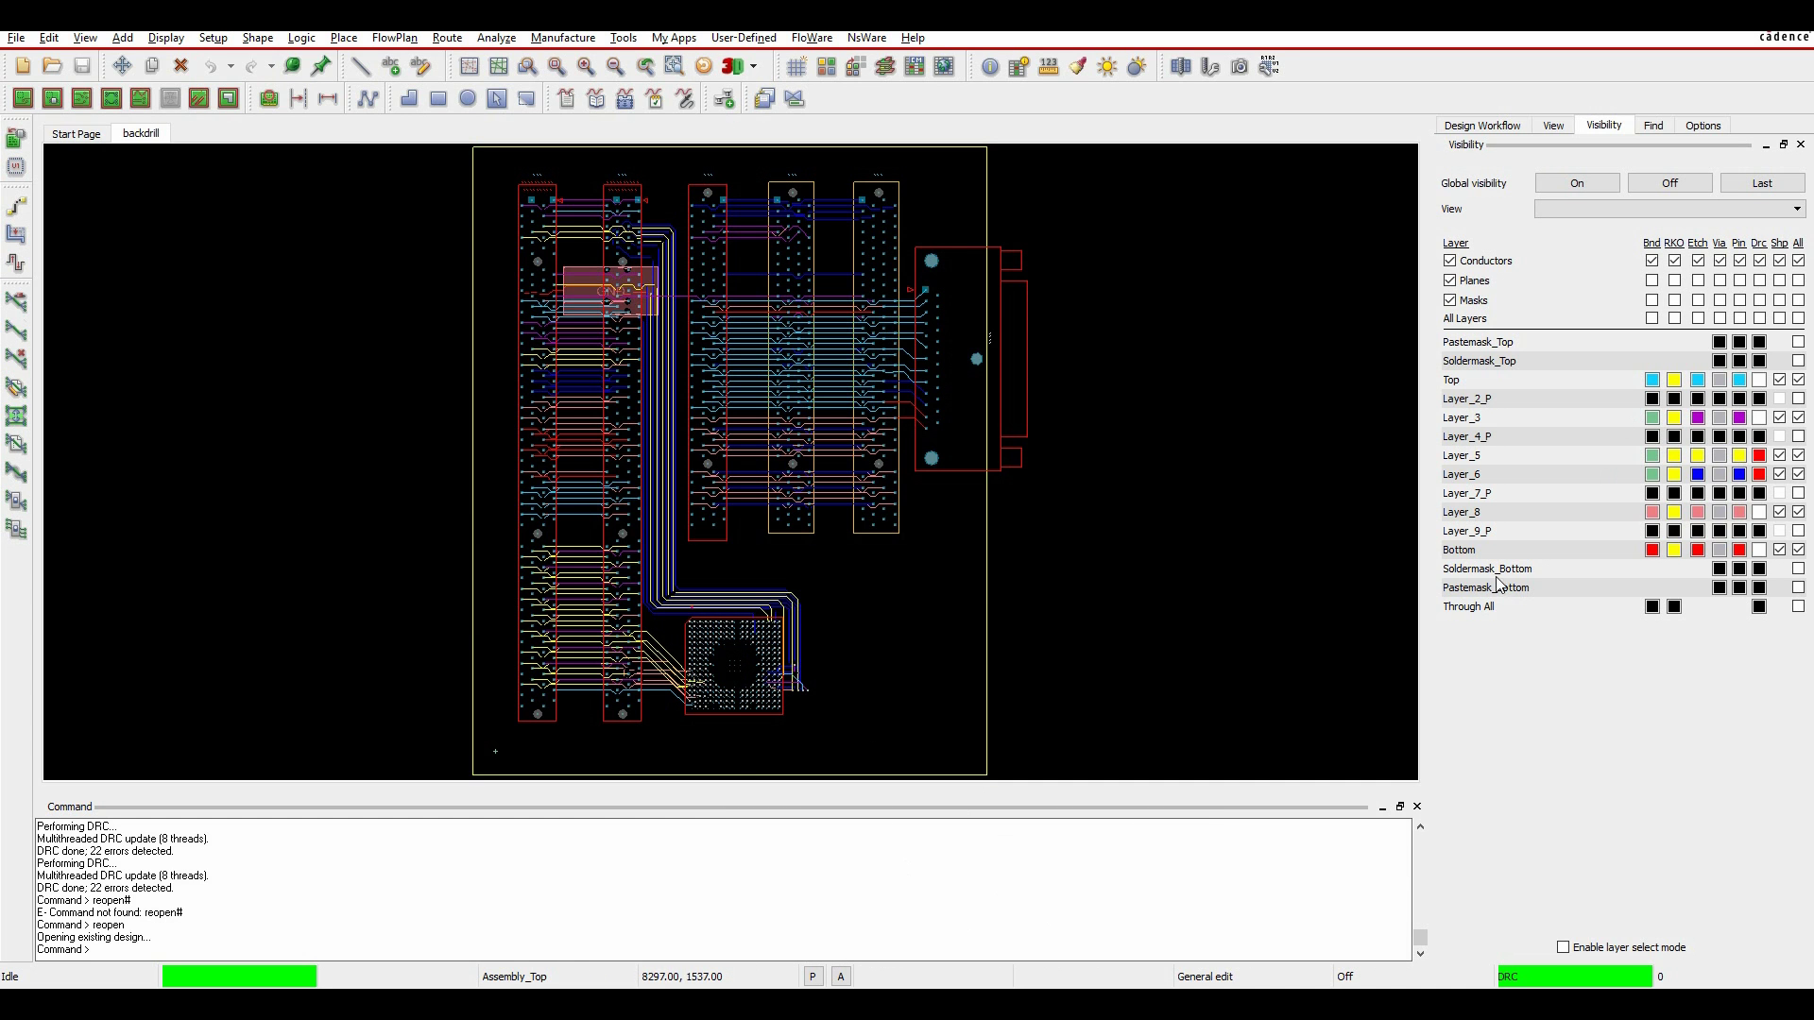
- Browse to C:\Cadence\SPB_17.2\doc\algrobackdrill in File Explorer and open algrobackdrill.pdf
{"action": "key", "text": "super+e"}
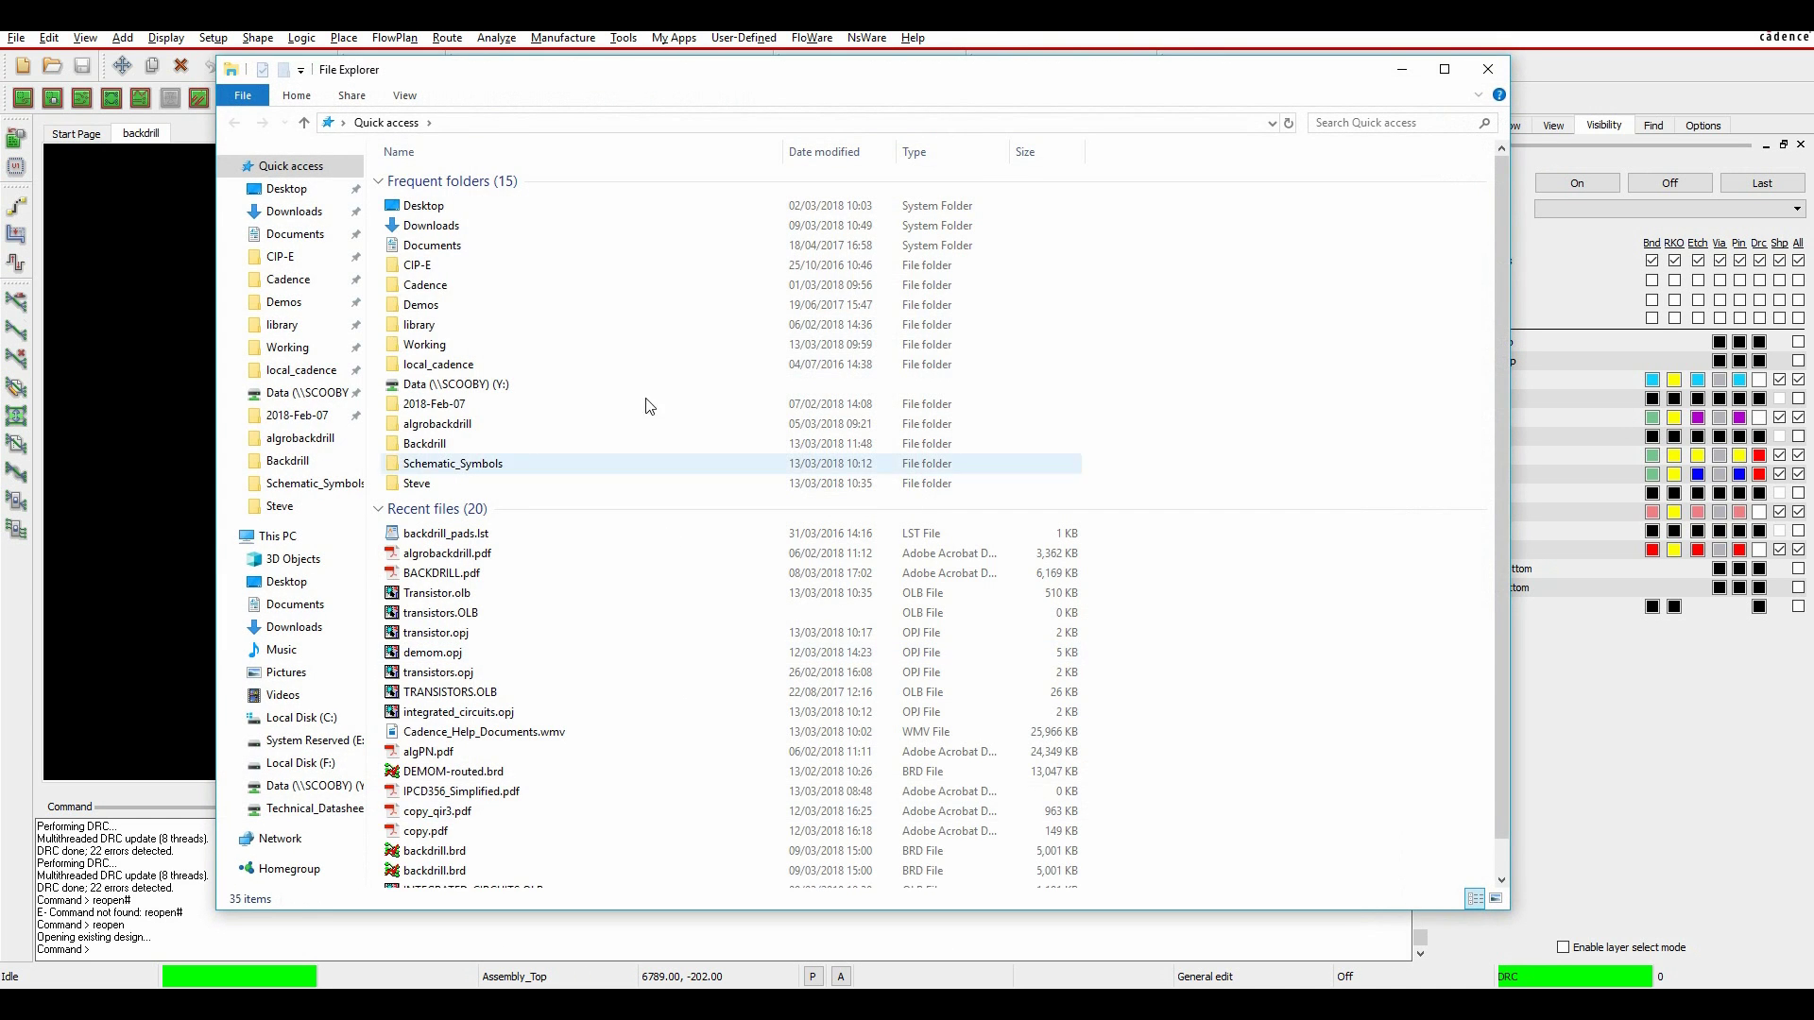
{"action": "double_click", "coordinate": [430, 285]}
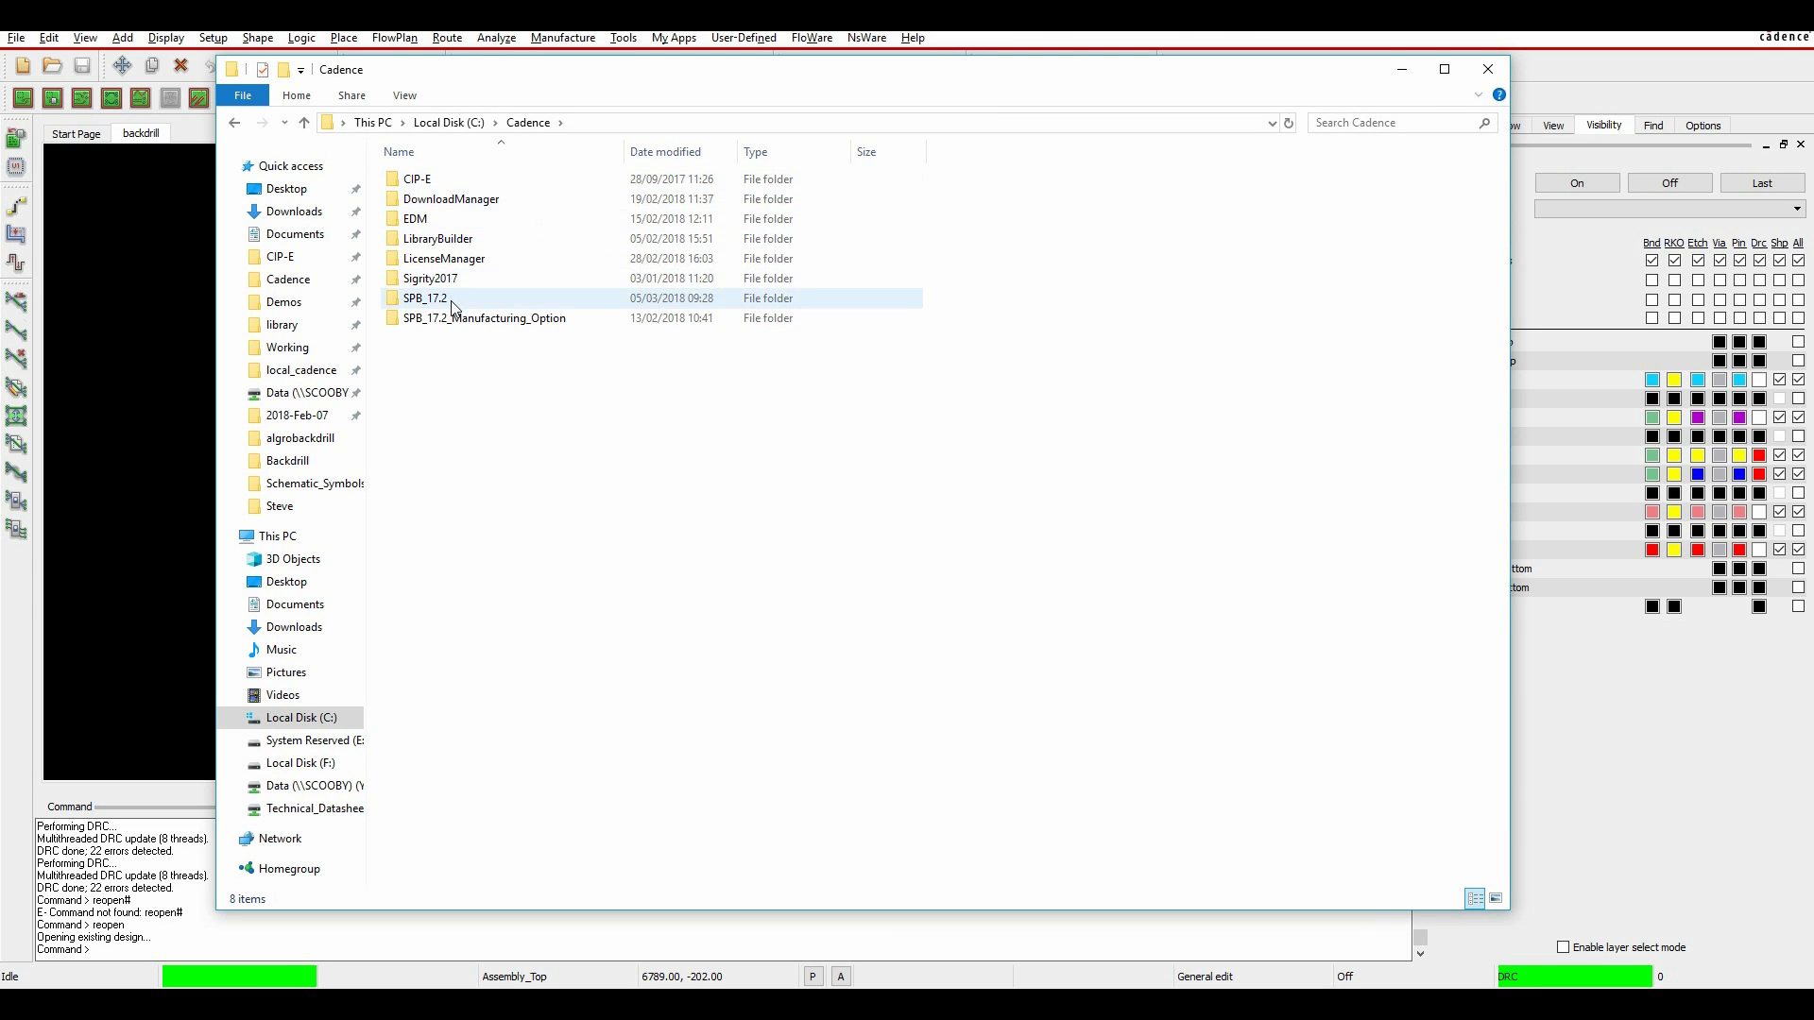
{"action": "double_click", "coordinate": [518, 301]}
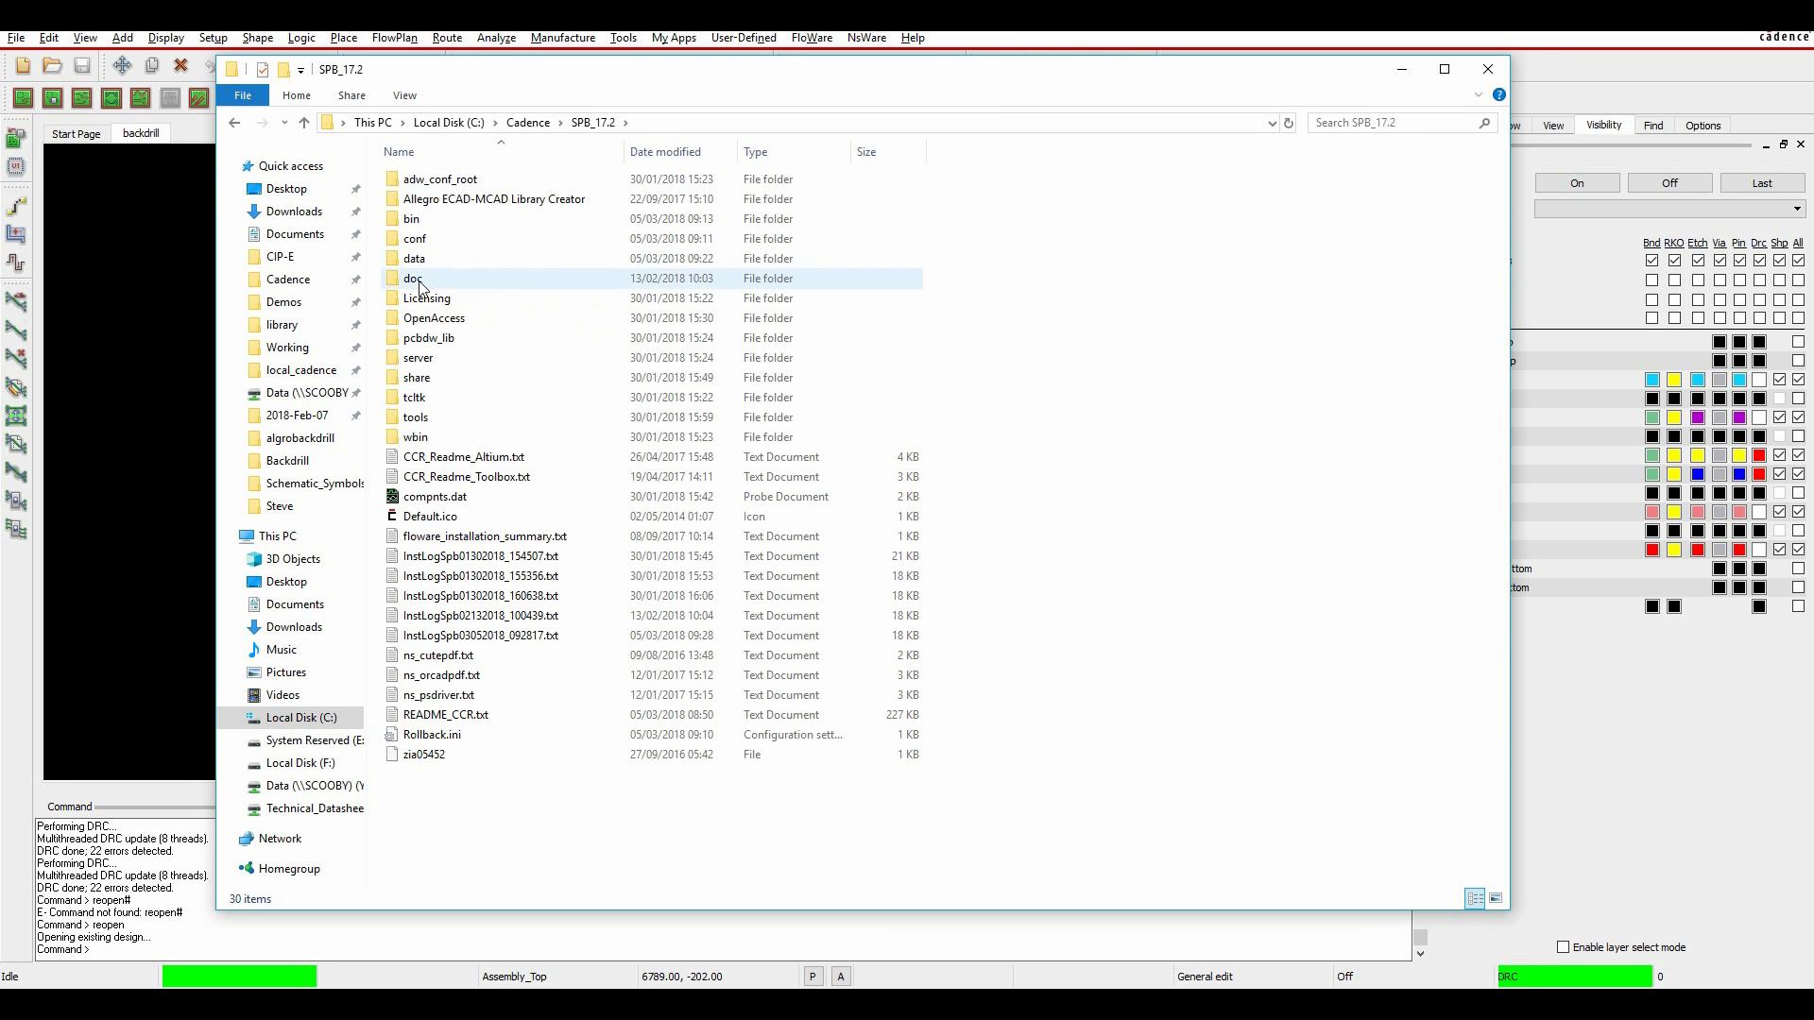
{"action": "double_click", "coordinate": [415, 278]}
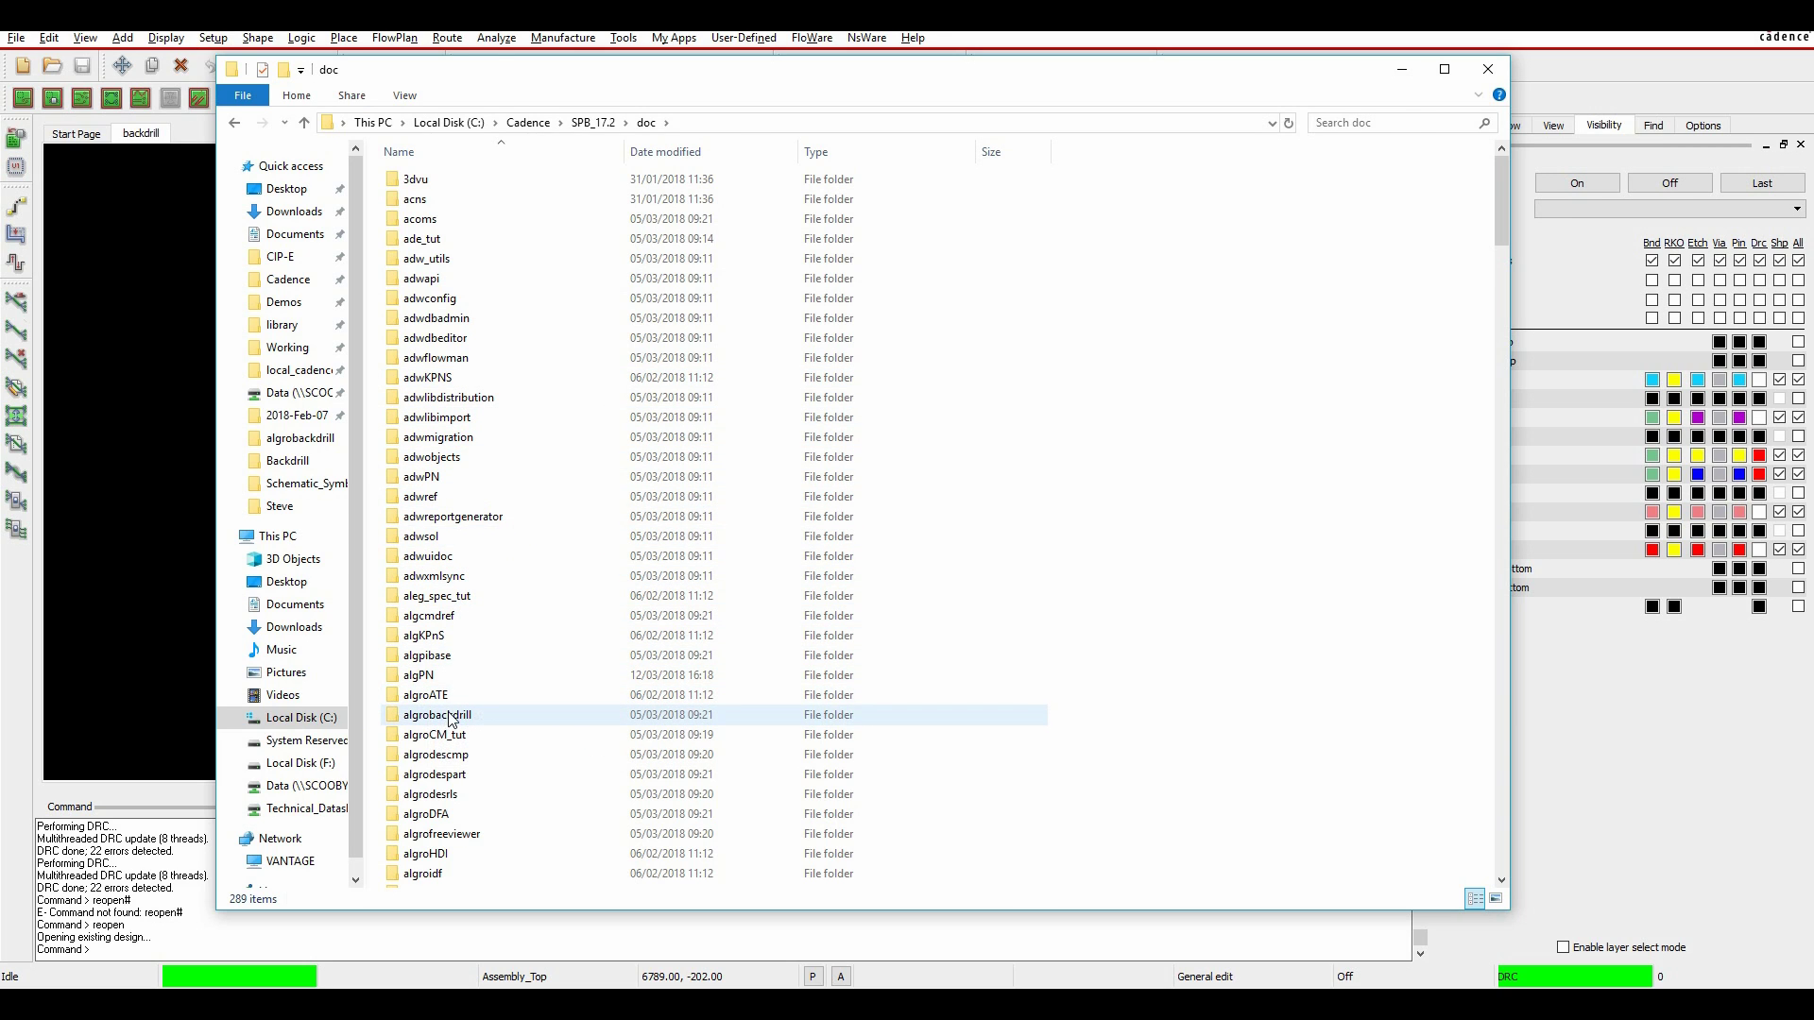
{"action": "double_click", "coordinate": [451, 716]}
{"action": "double_click", "coordinate": [480, 202]}
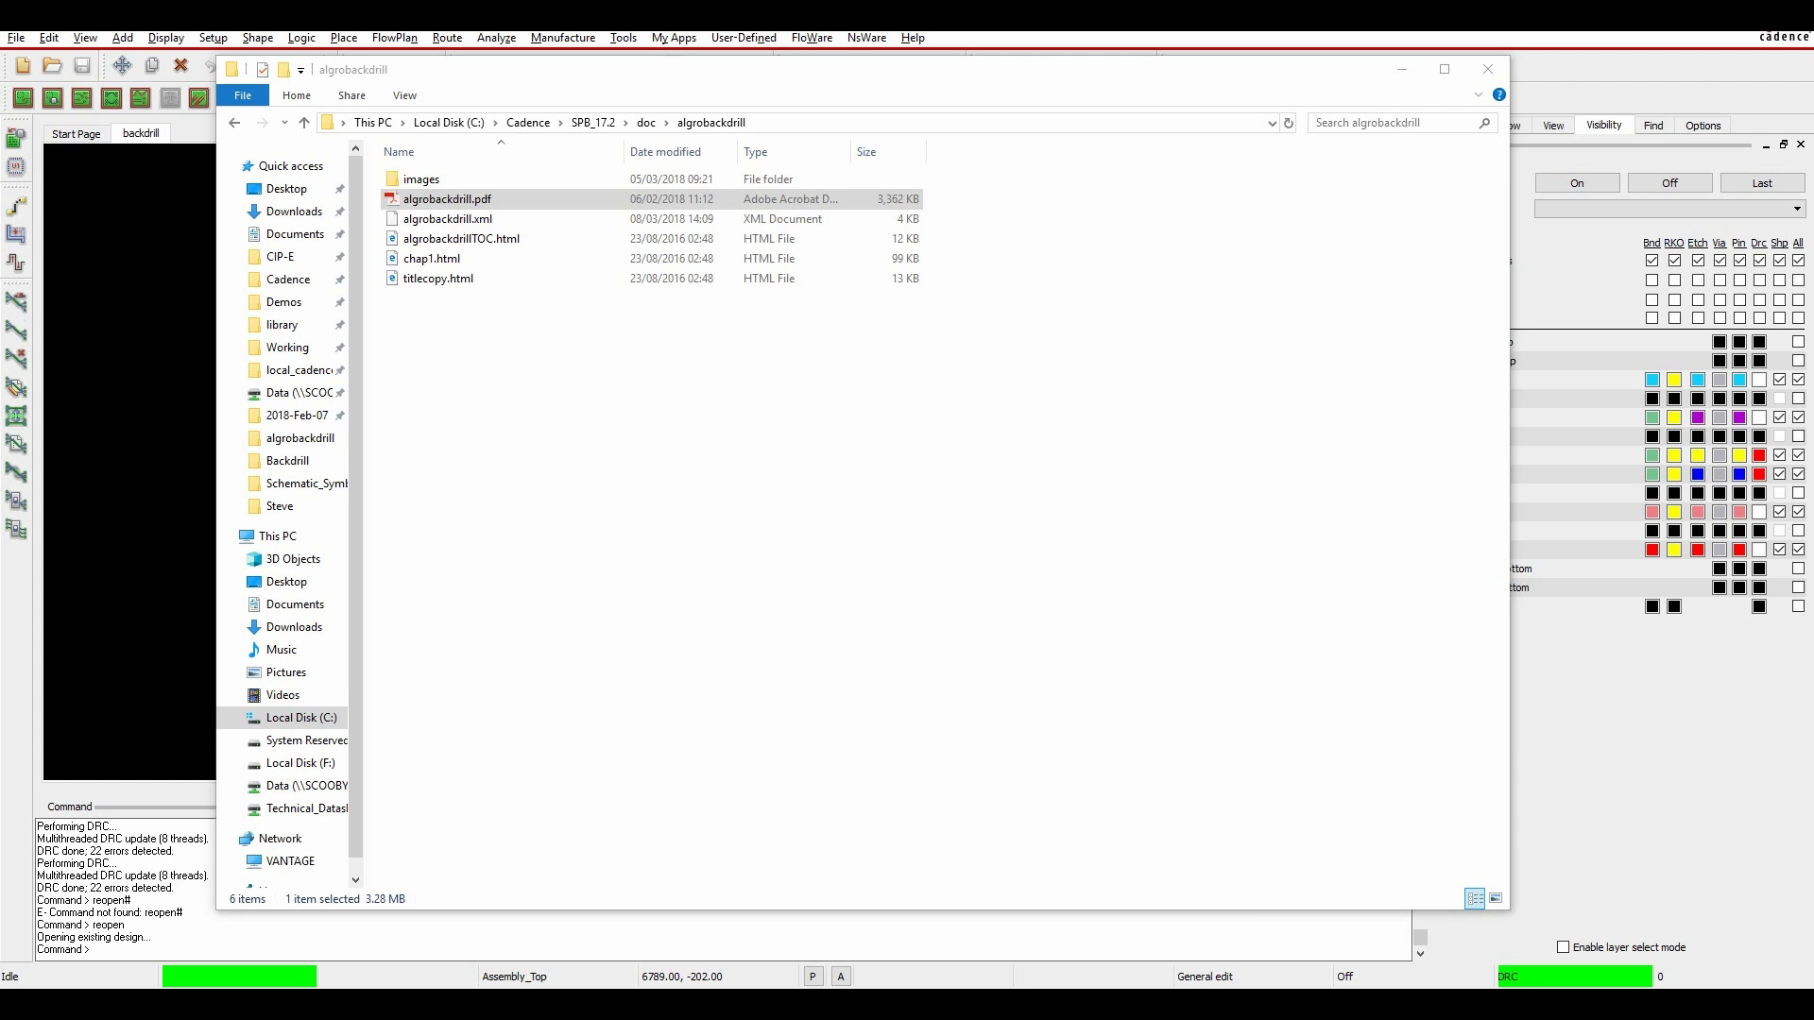
- Read algrobackdrill.pdf down to the Backdrilling chapter, then close Acrobat and minimize Explorer
{"action": "left_click", "coordinate": [738, 342]}
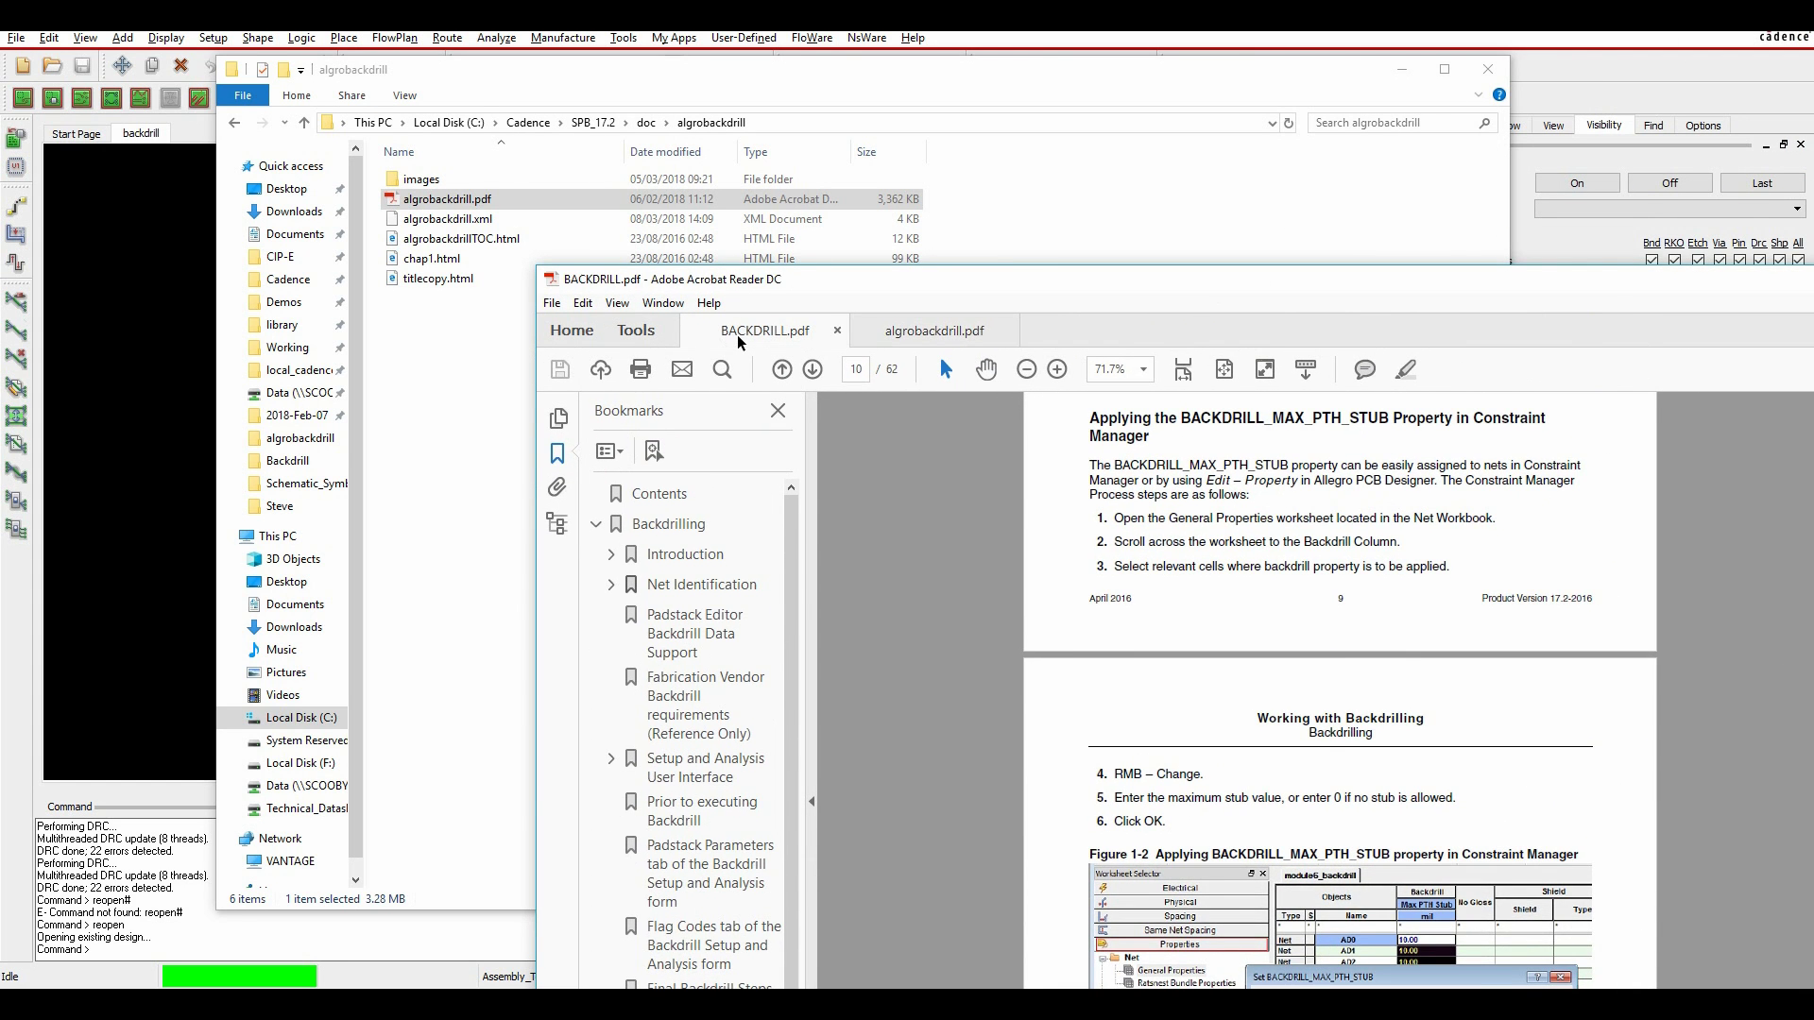
{"action": "left_click", "coordinate": [904, 338]}
{"action": "left_click_drag", "start_coordinate": [1178, 291], "coordinate": [721, 127]}
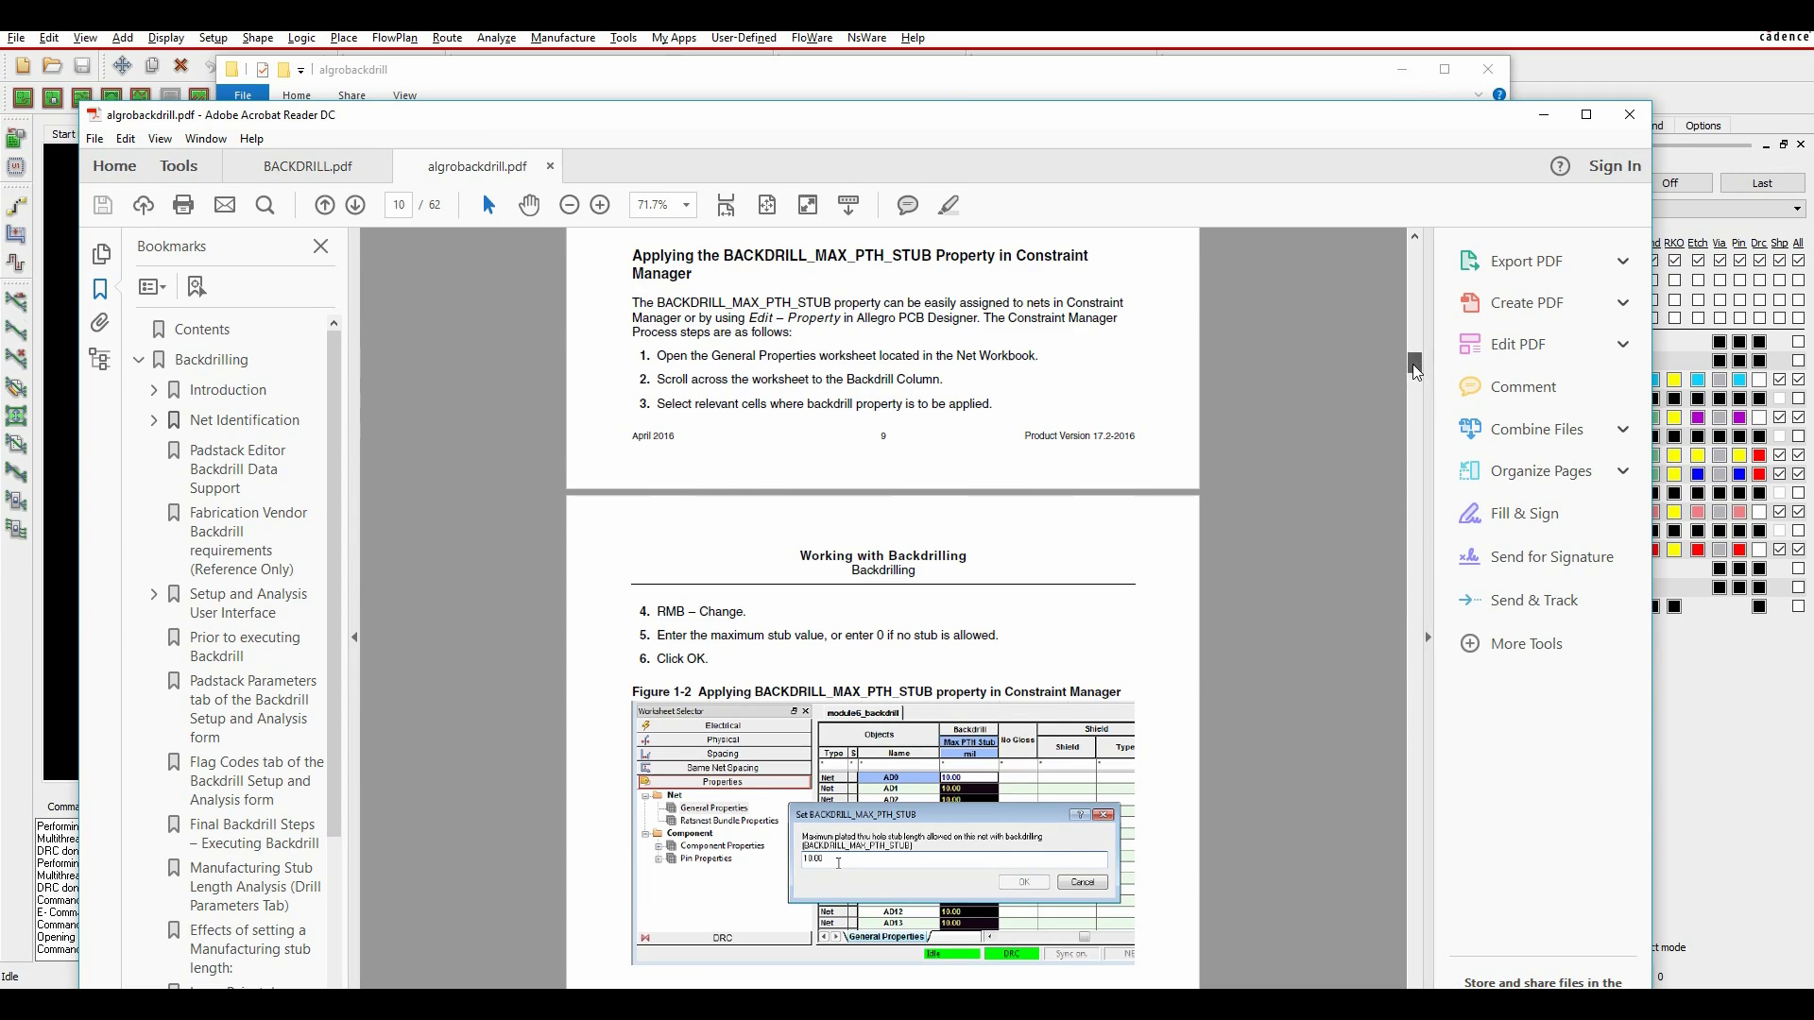
{"action": "left_click_drag", "start_coordinate": [1415, 368], "coordinate": [1415, 245]}
{"action": "scroll", "coordinate": [938, 472], "scroll_direction": "down", "scroll_amount": 3}
{"action": "scroll", "coordinate": [940, 477], "scroll_direction": "down", "scroll_amount": 15}
{"action": "scroll", "coordinate": [945, 496], "scroll_direction": "down", "scroll_amount": 14}
{"action": "left_click", "coordinate": [1630, 114]}
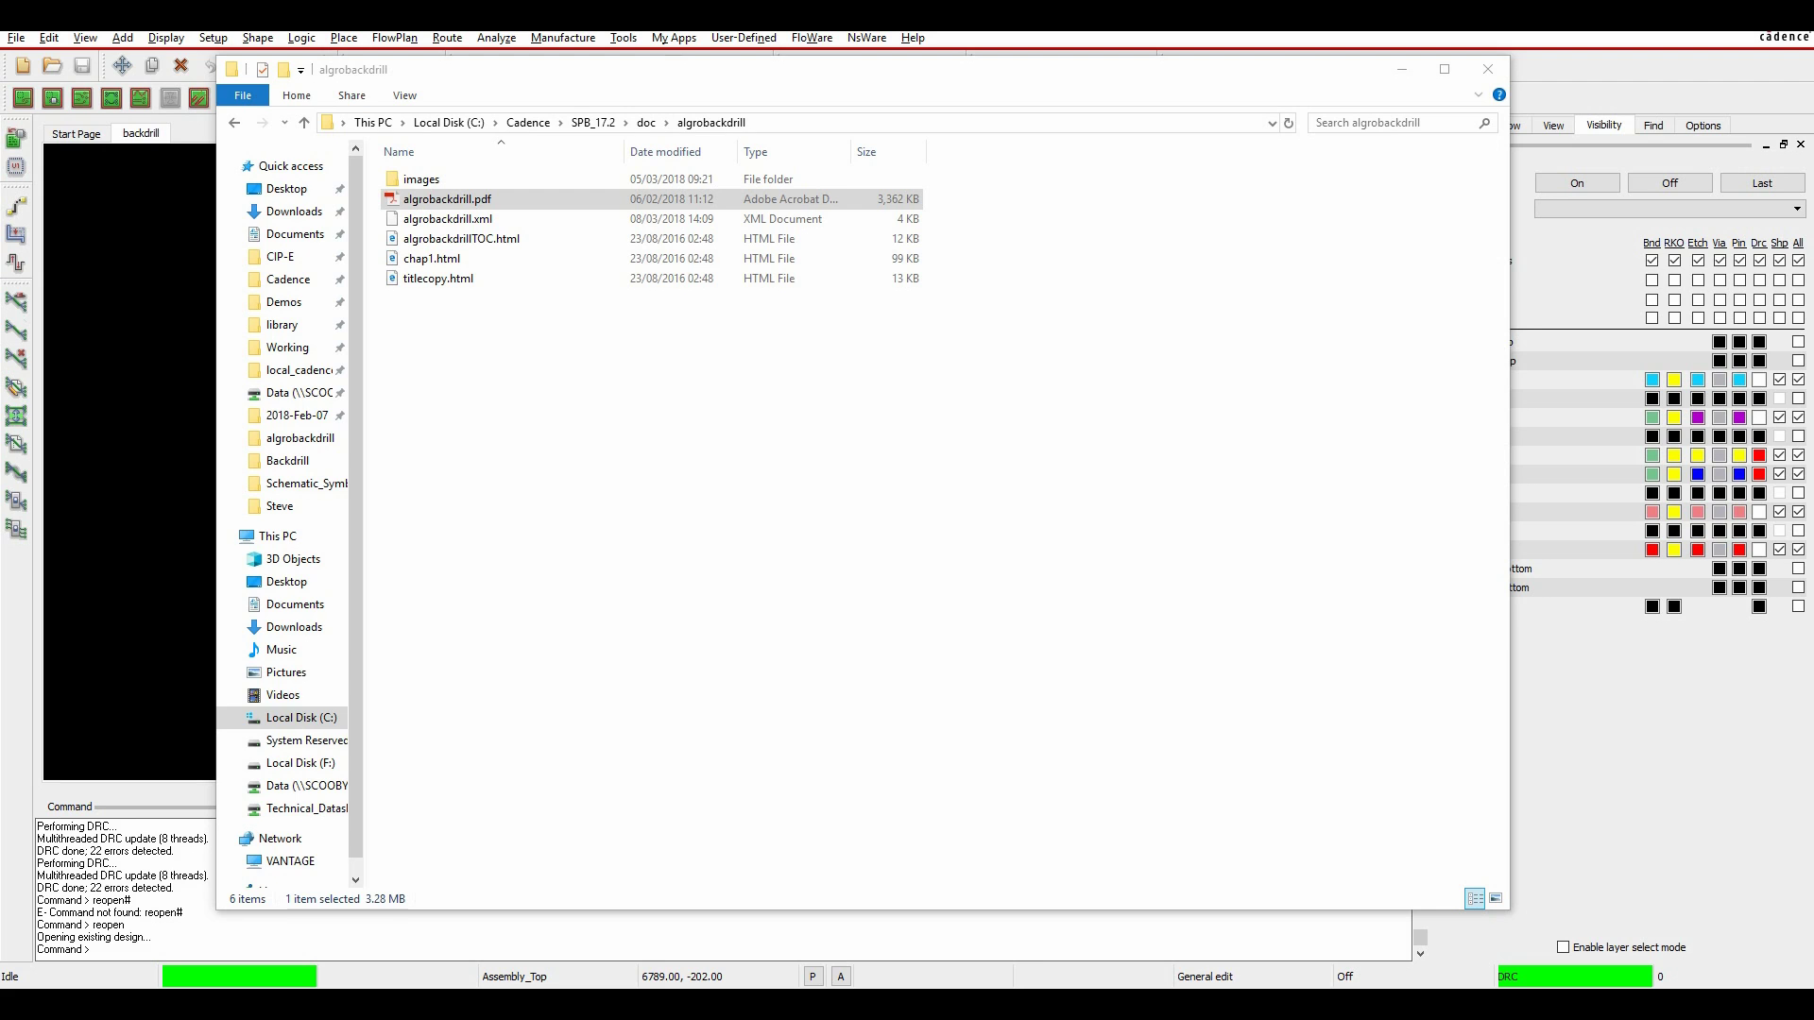
{"action": "left_click", "coordinate": [1404, 70]}
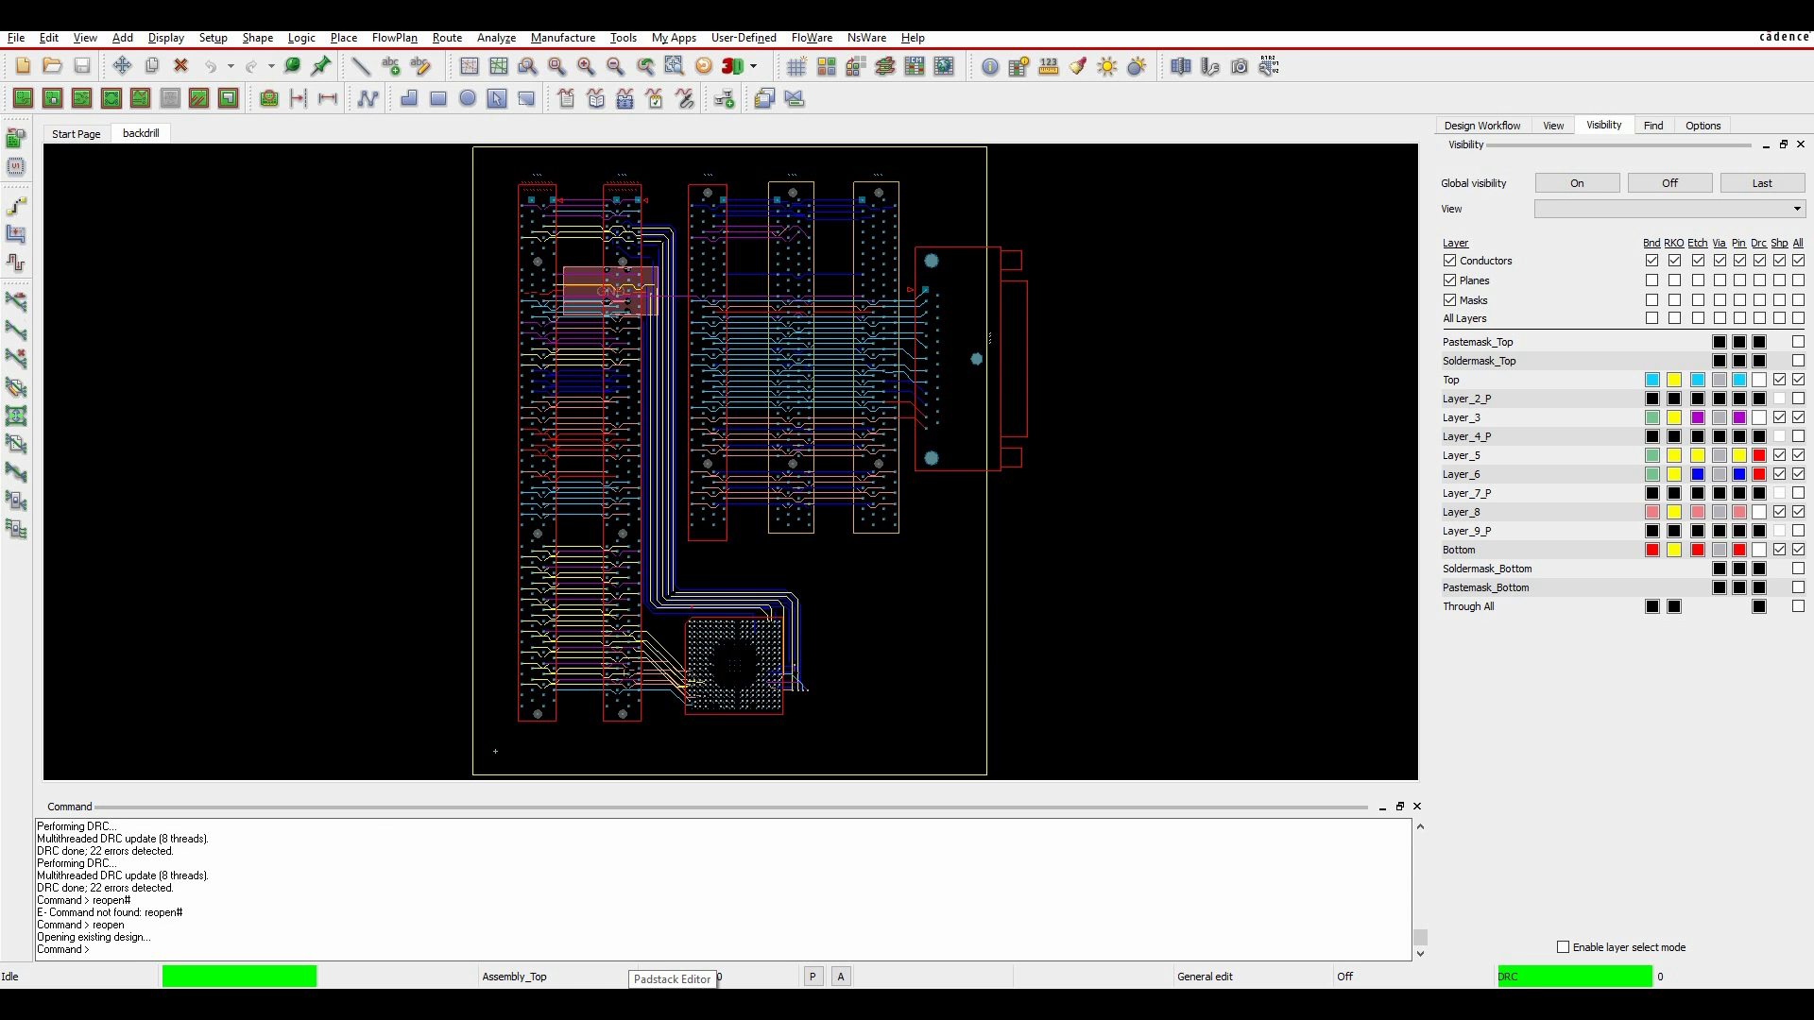
{"action": "left_click", "coordinate": [672, 1006]}
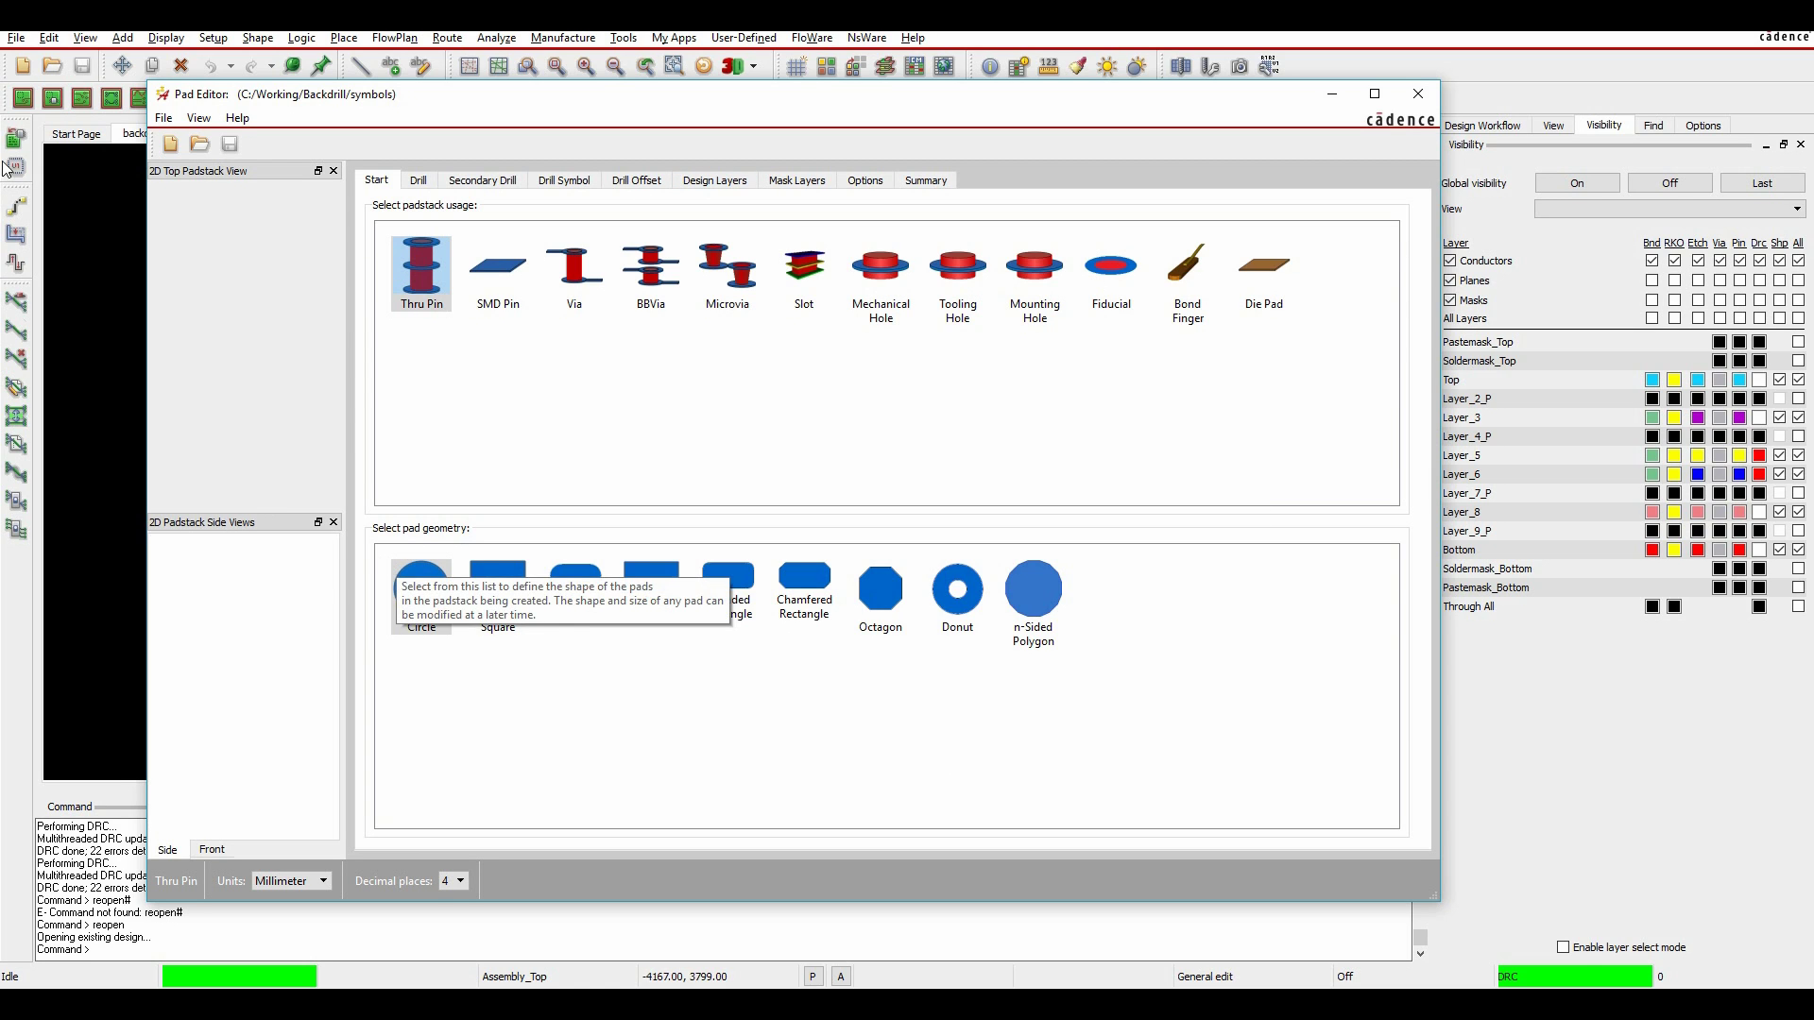
{"action": "left_click", "coordinate": [164, 117]}
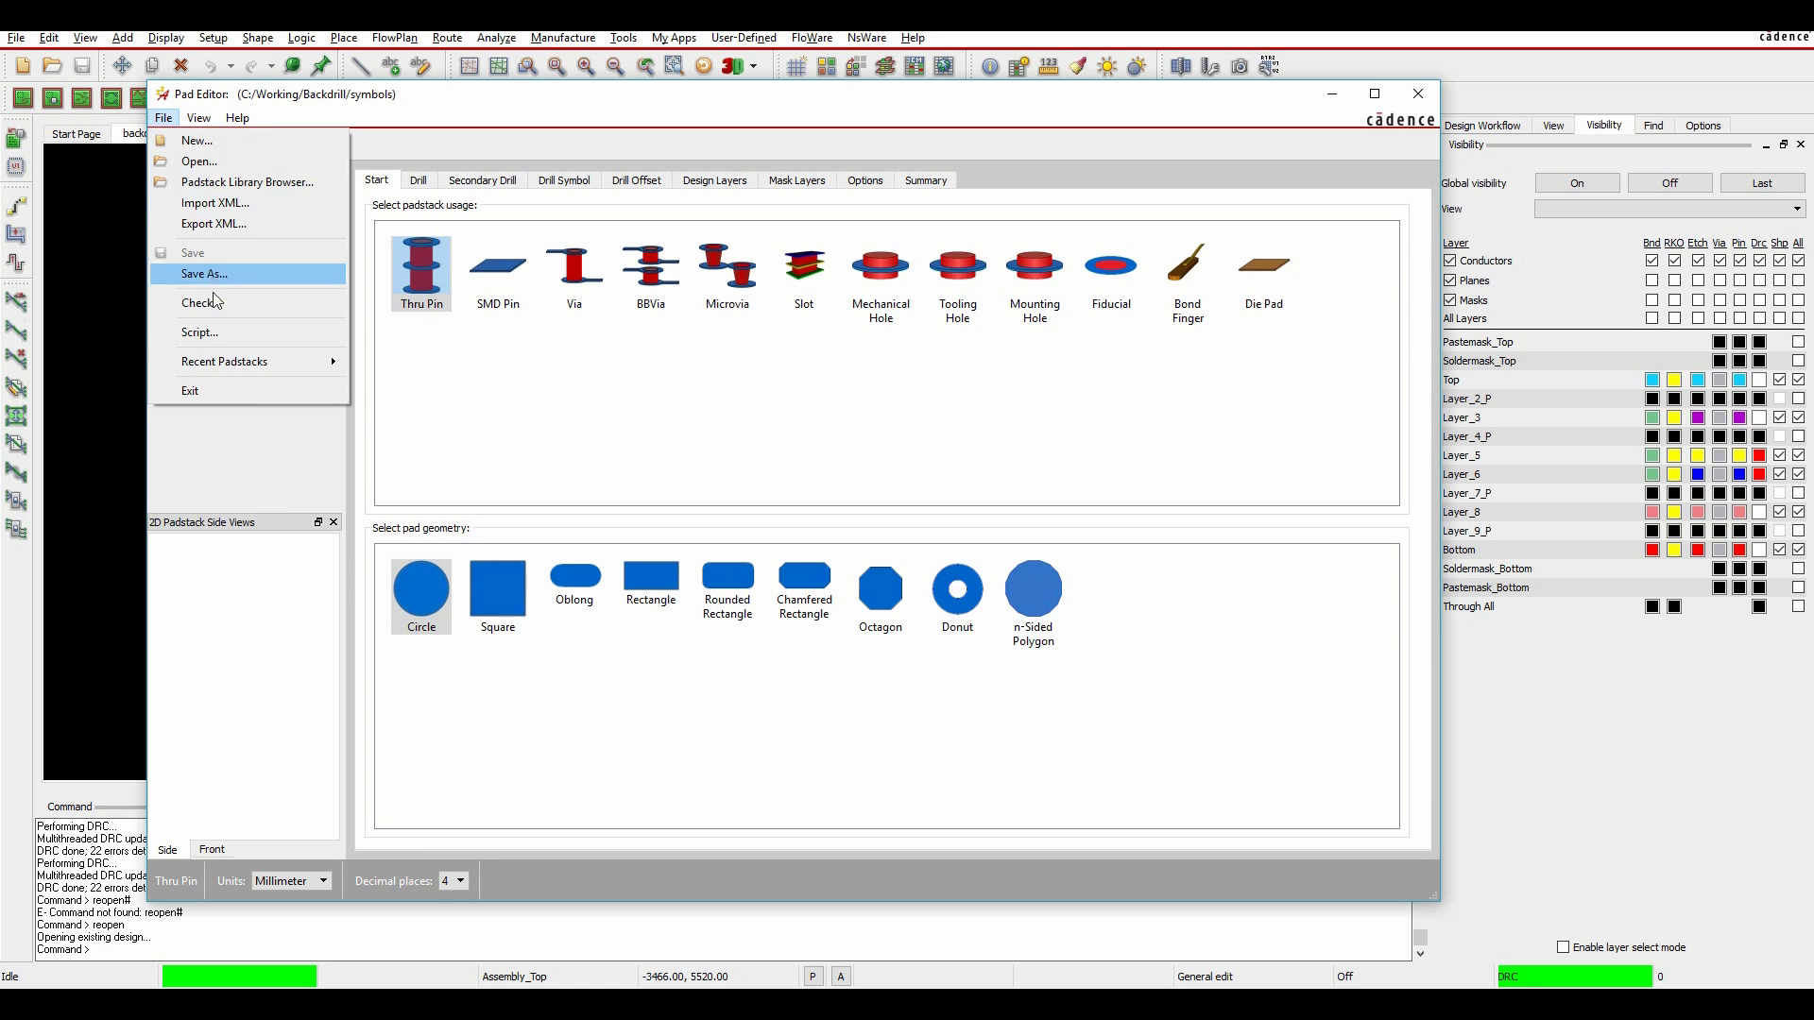
{"action": "mouse_move", "coordinate": [224, 362]}
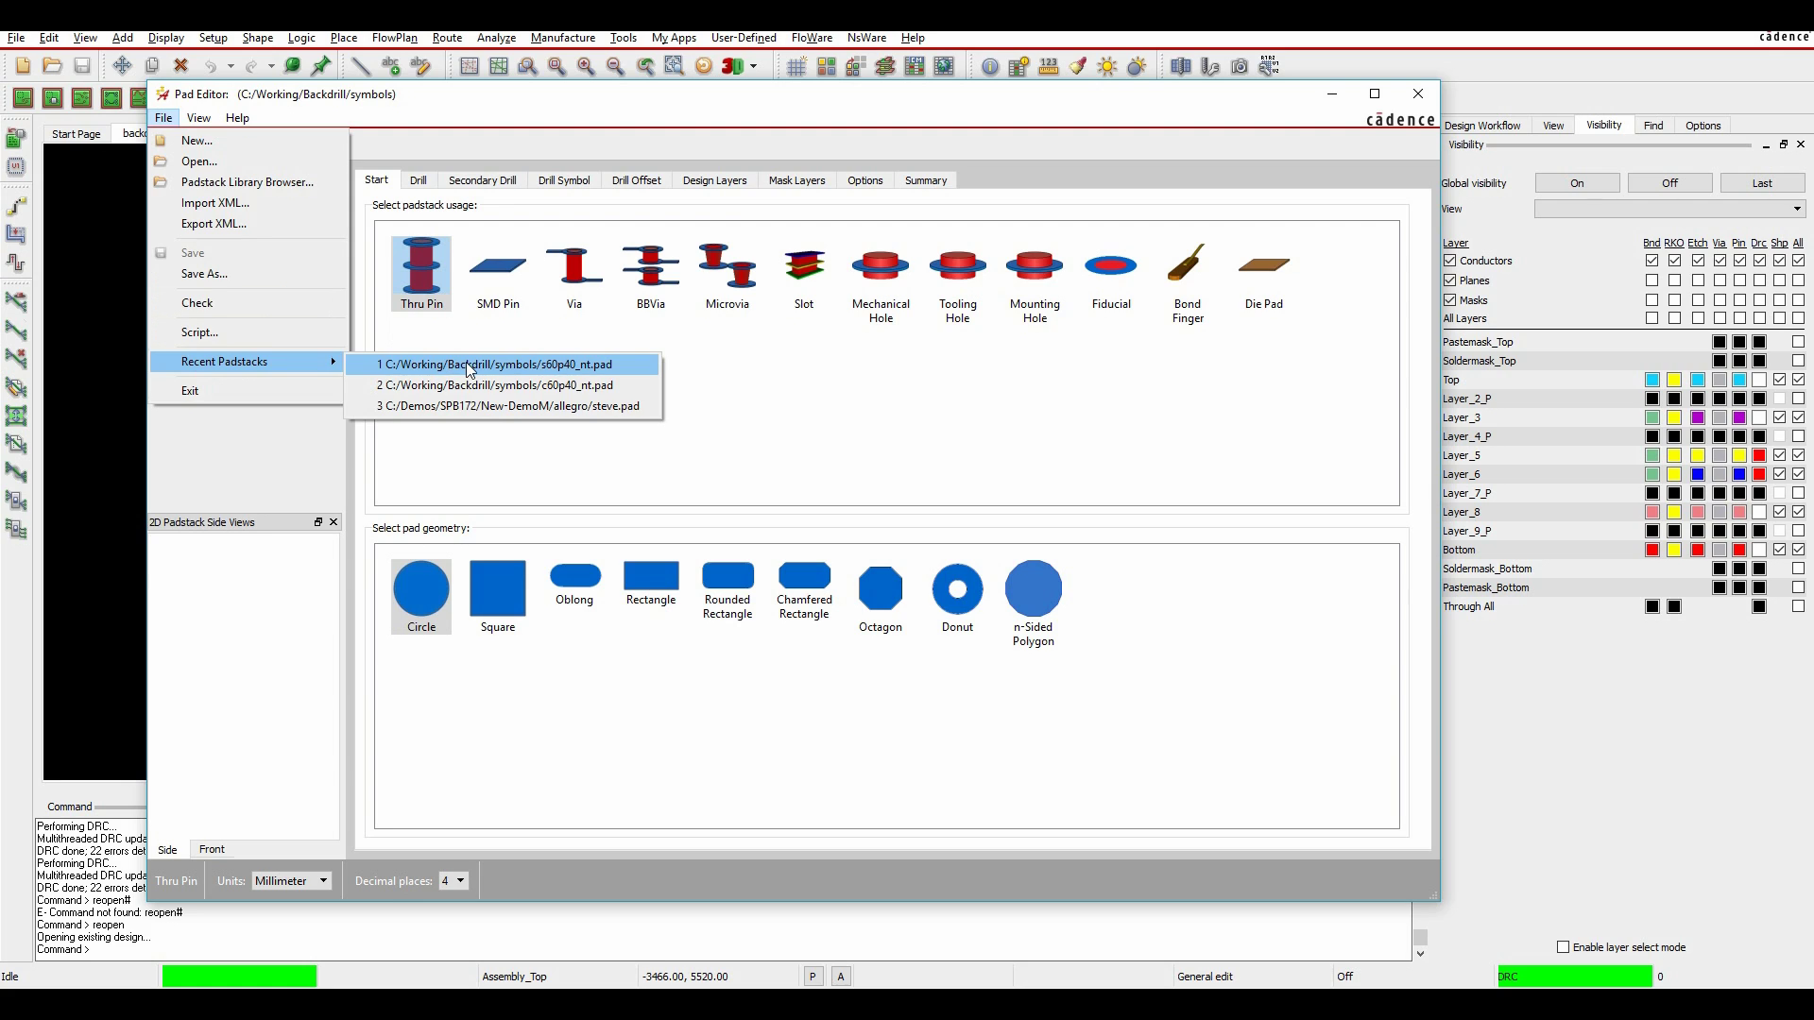
{"action": "left_click", "coordinate": [470, 366]}
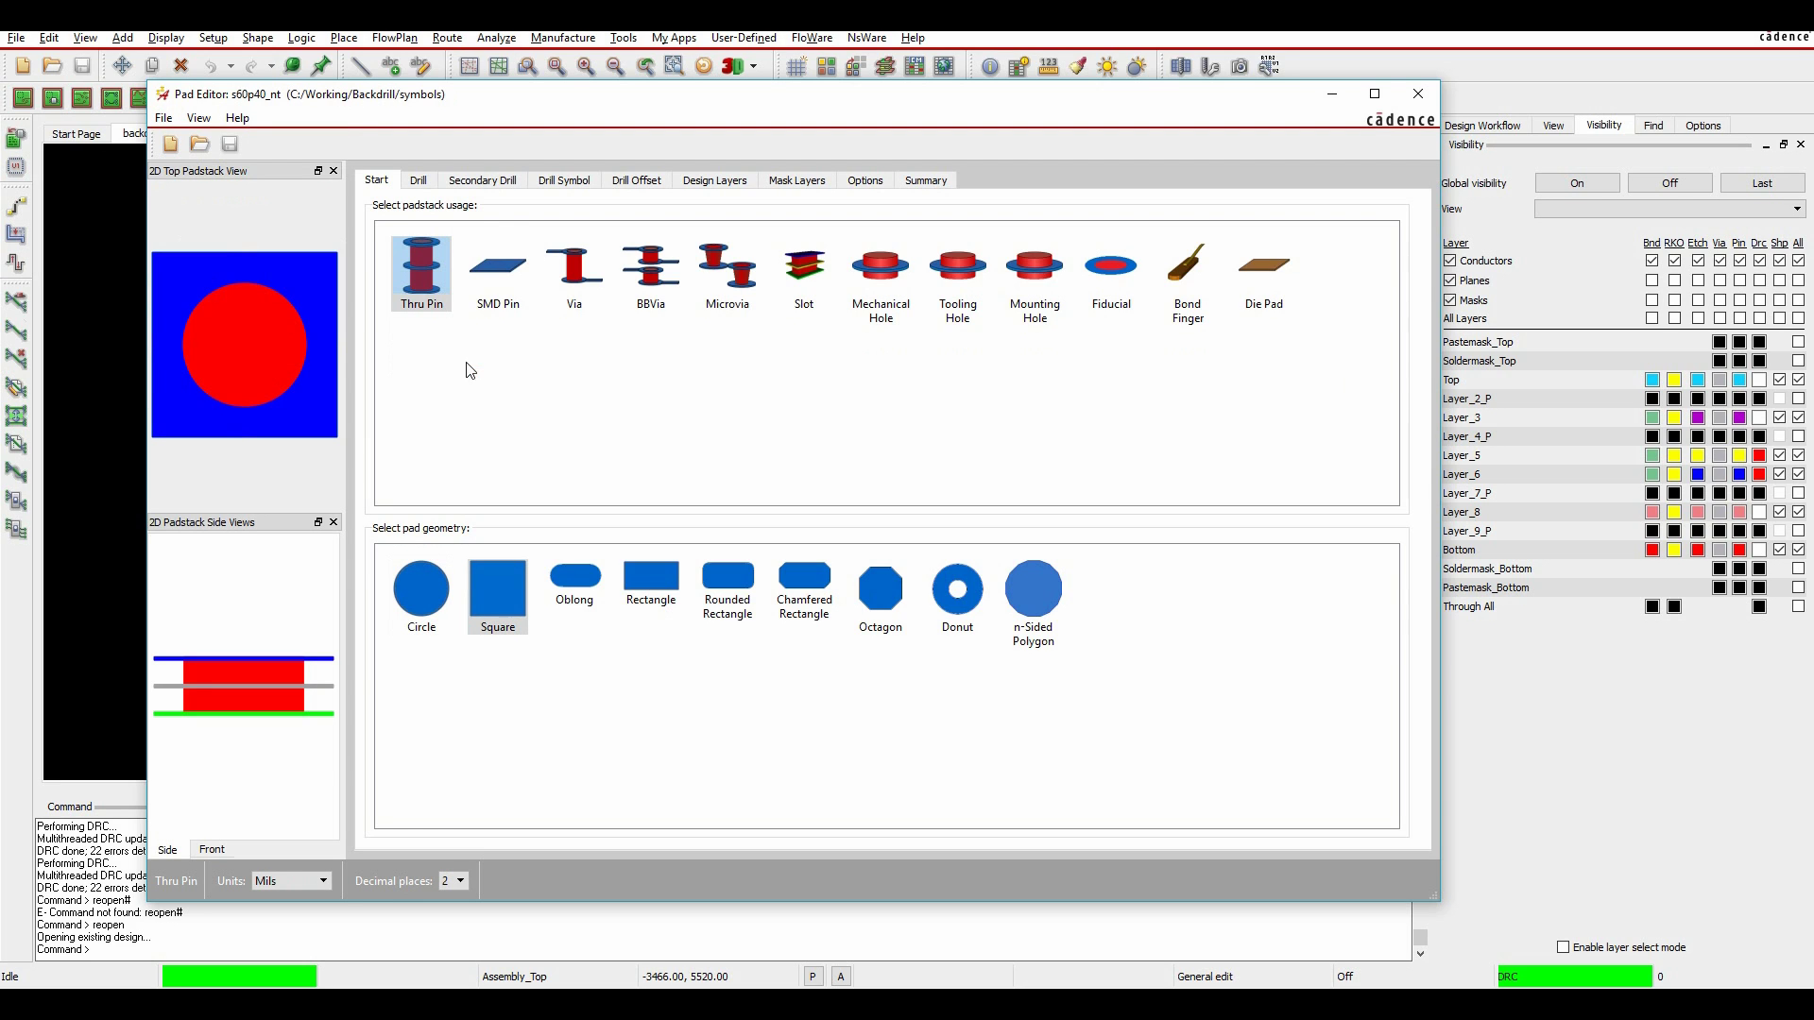
{"action": "left_click", "coordinate": [419, 182]}
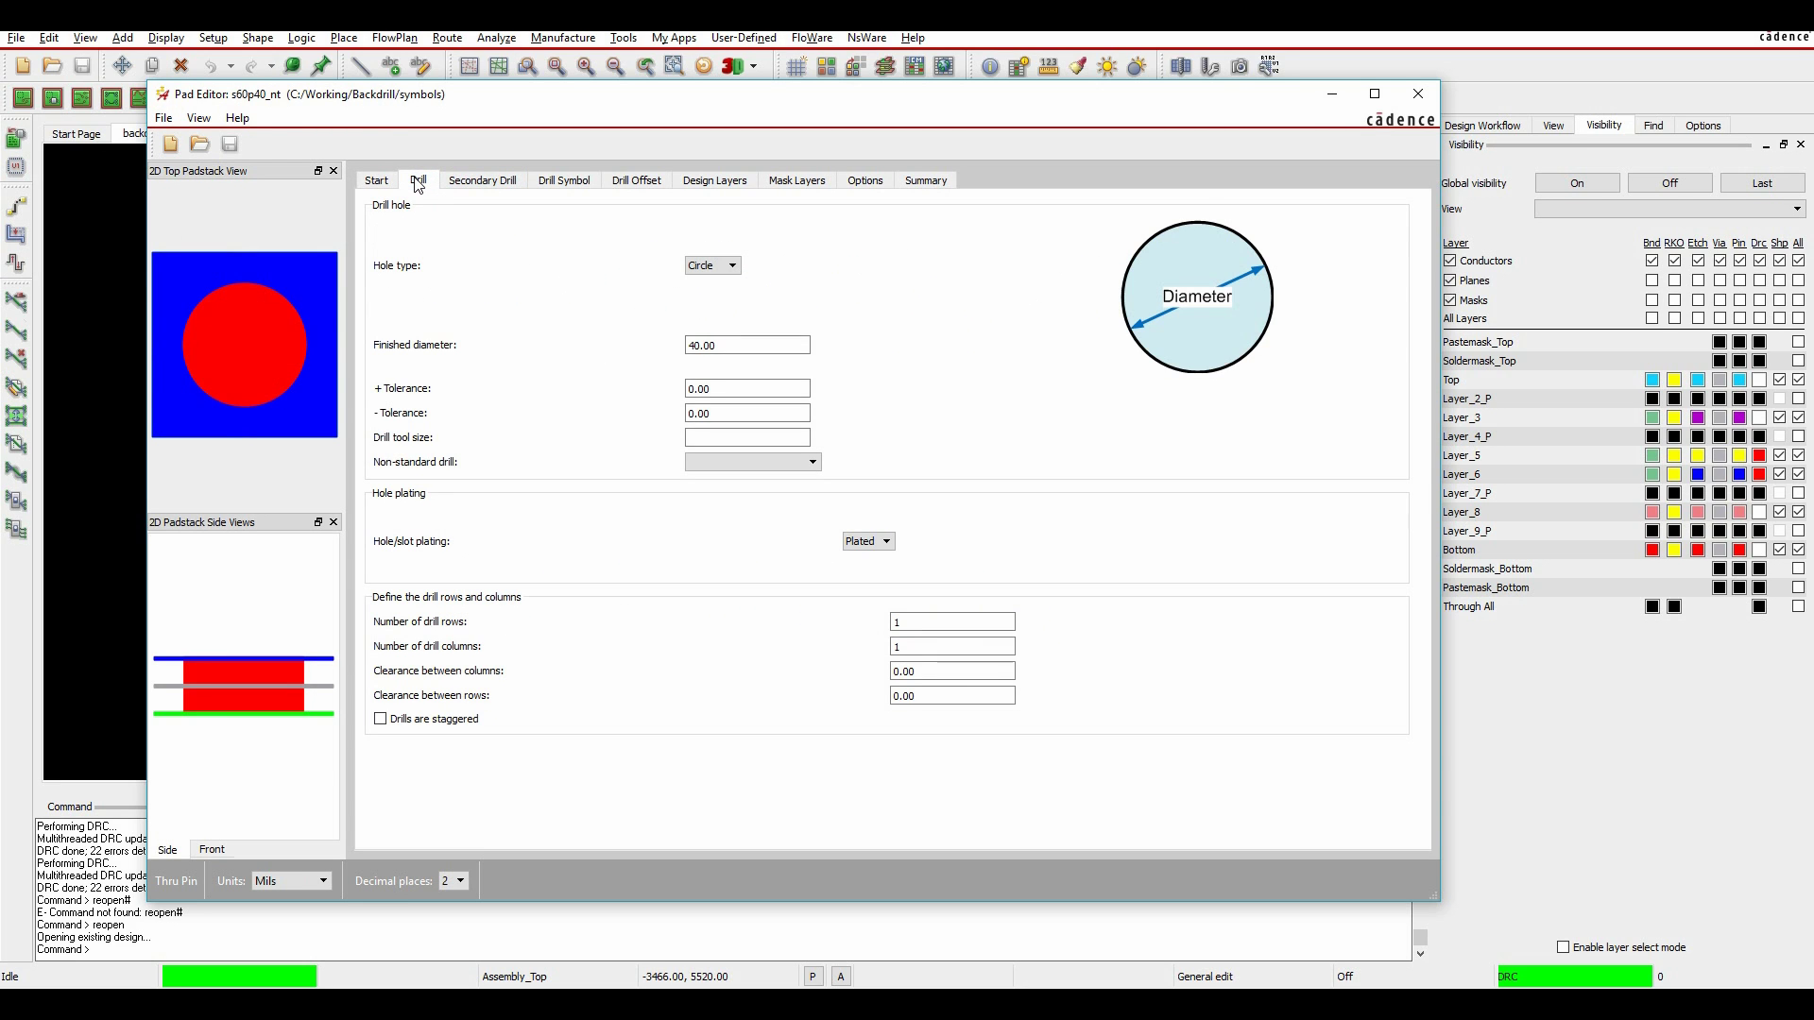
{"action": "left_click", "coordinate": [509, 187]}
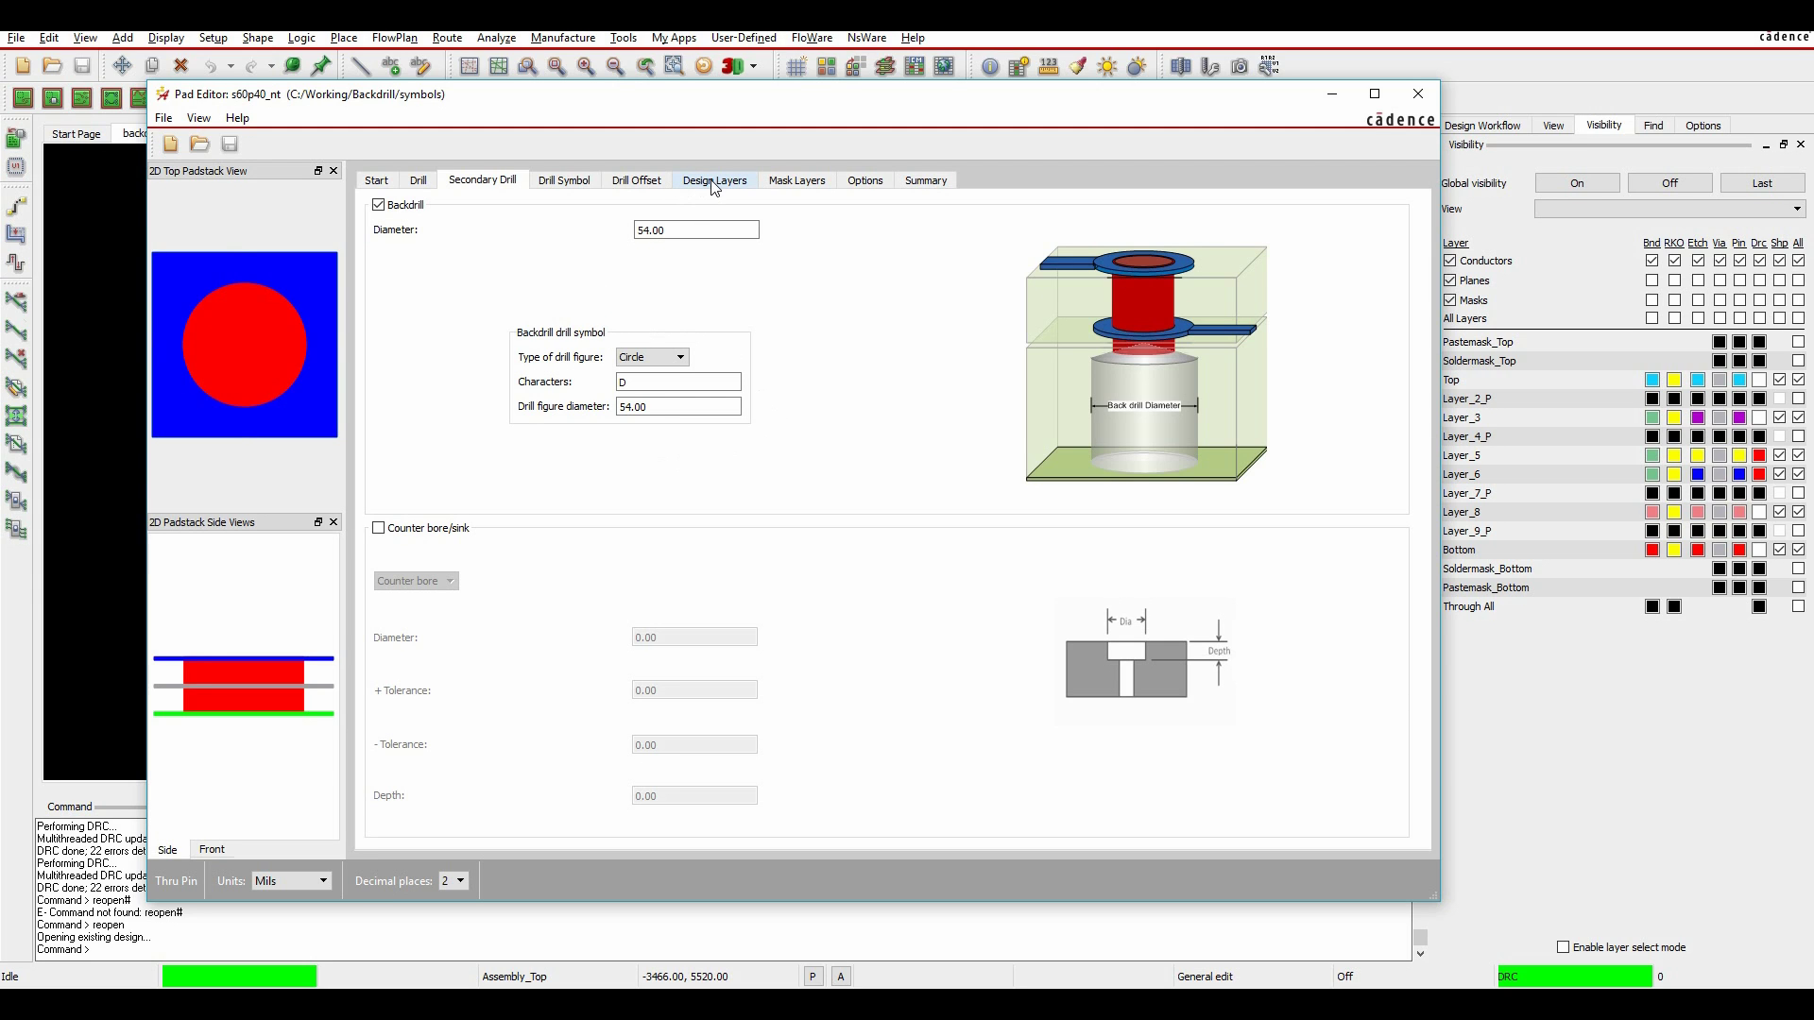
{"action": "left_click", "coordinate": [734, 189]}
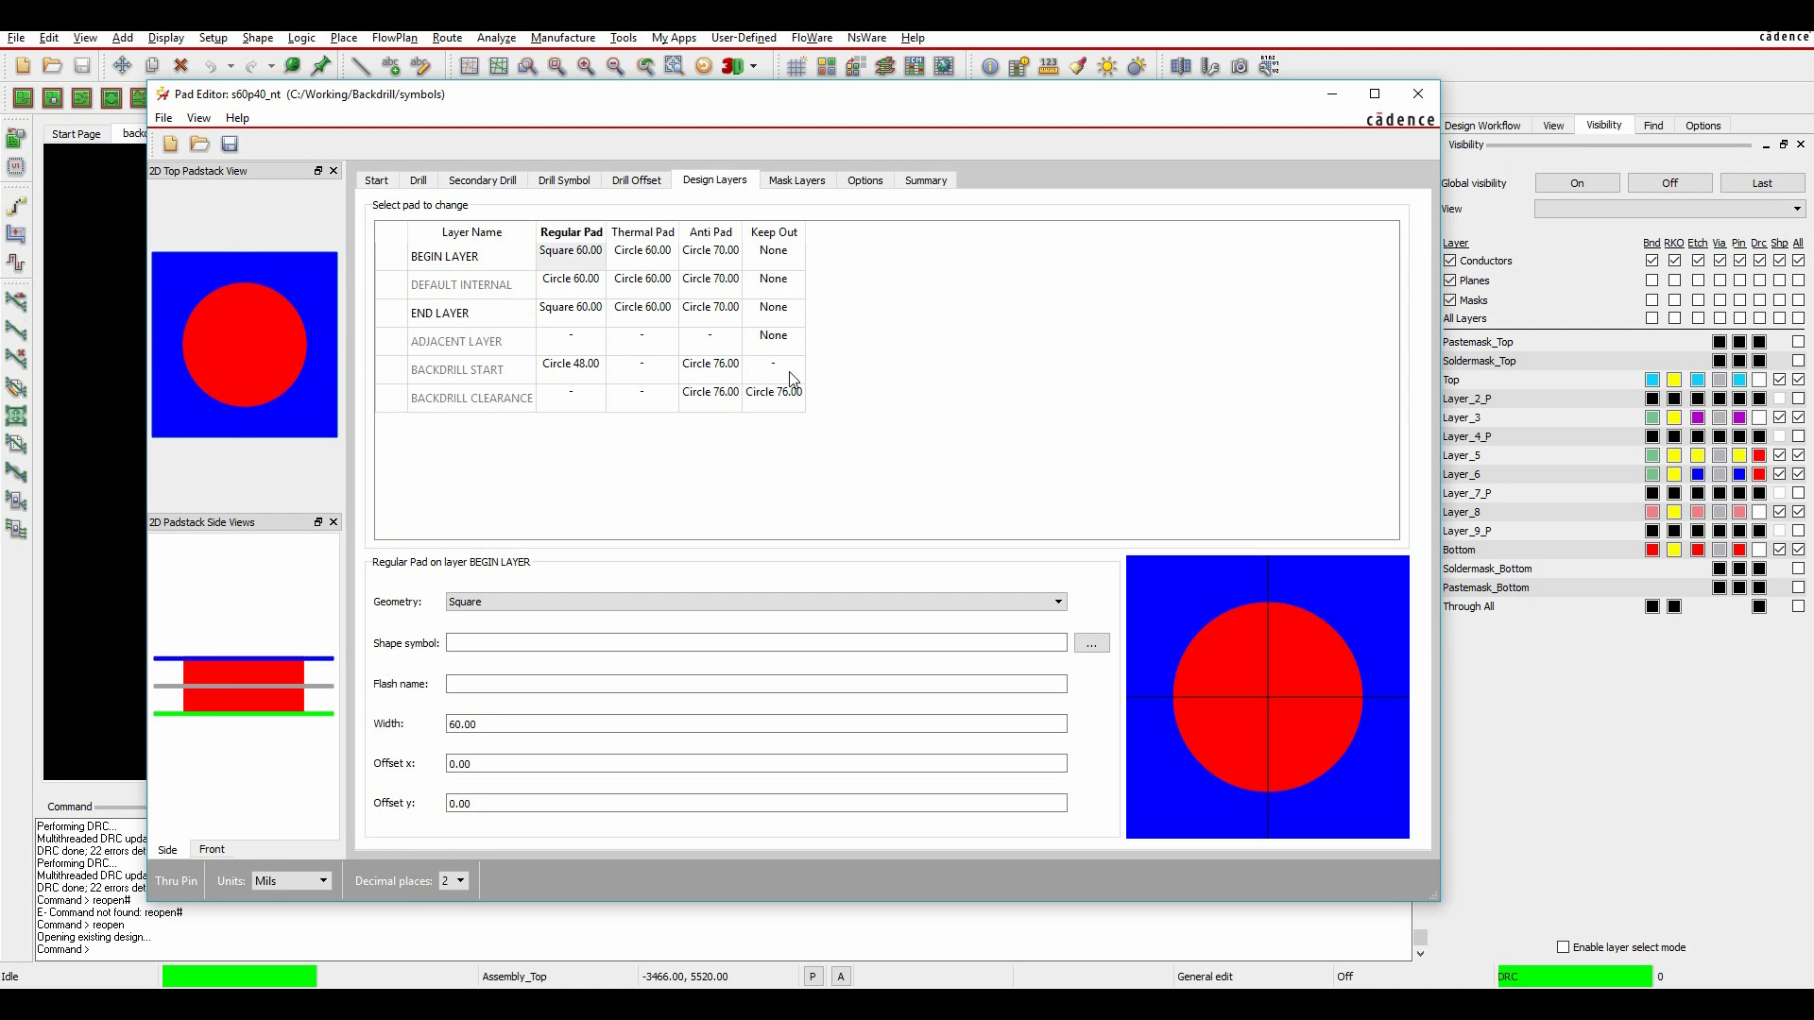
{"action": "left_click", "coordinate": [779, 181]}
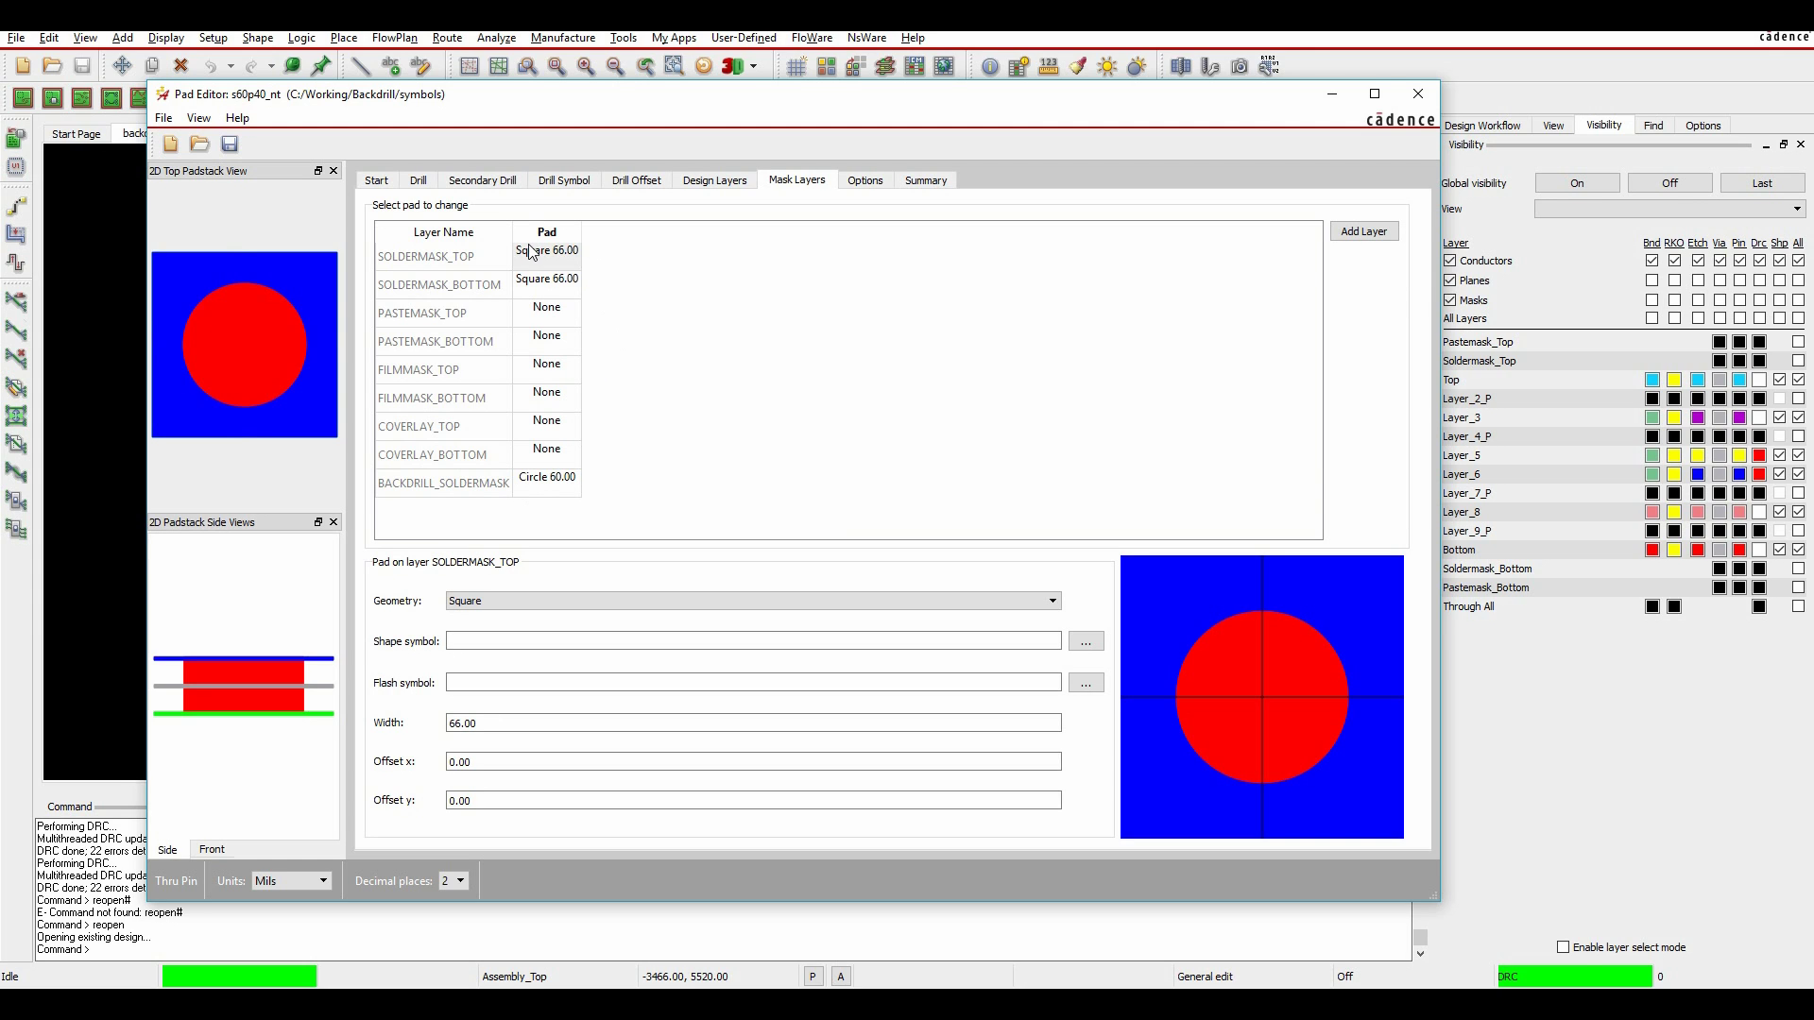
{"action": "left_click", "coordinate": [1419, 96]}
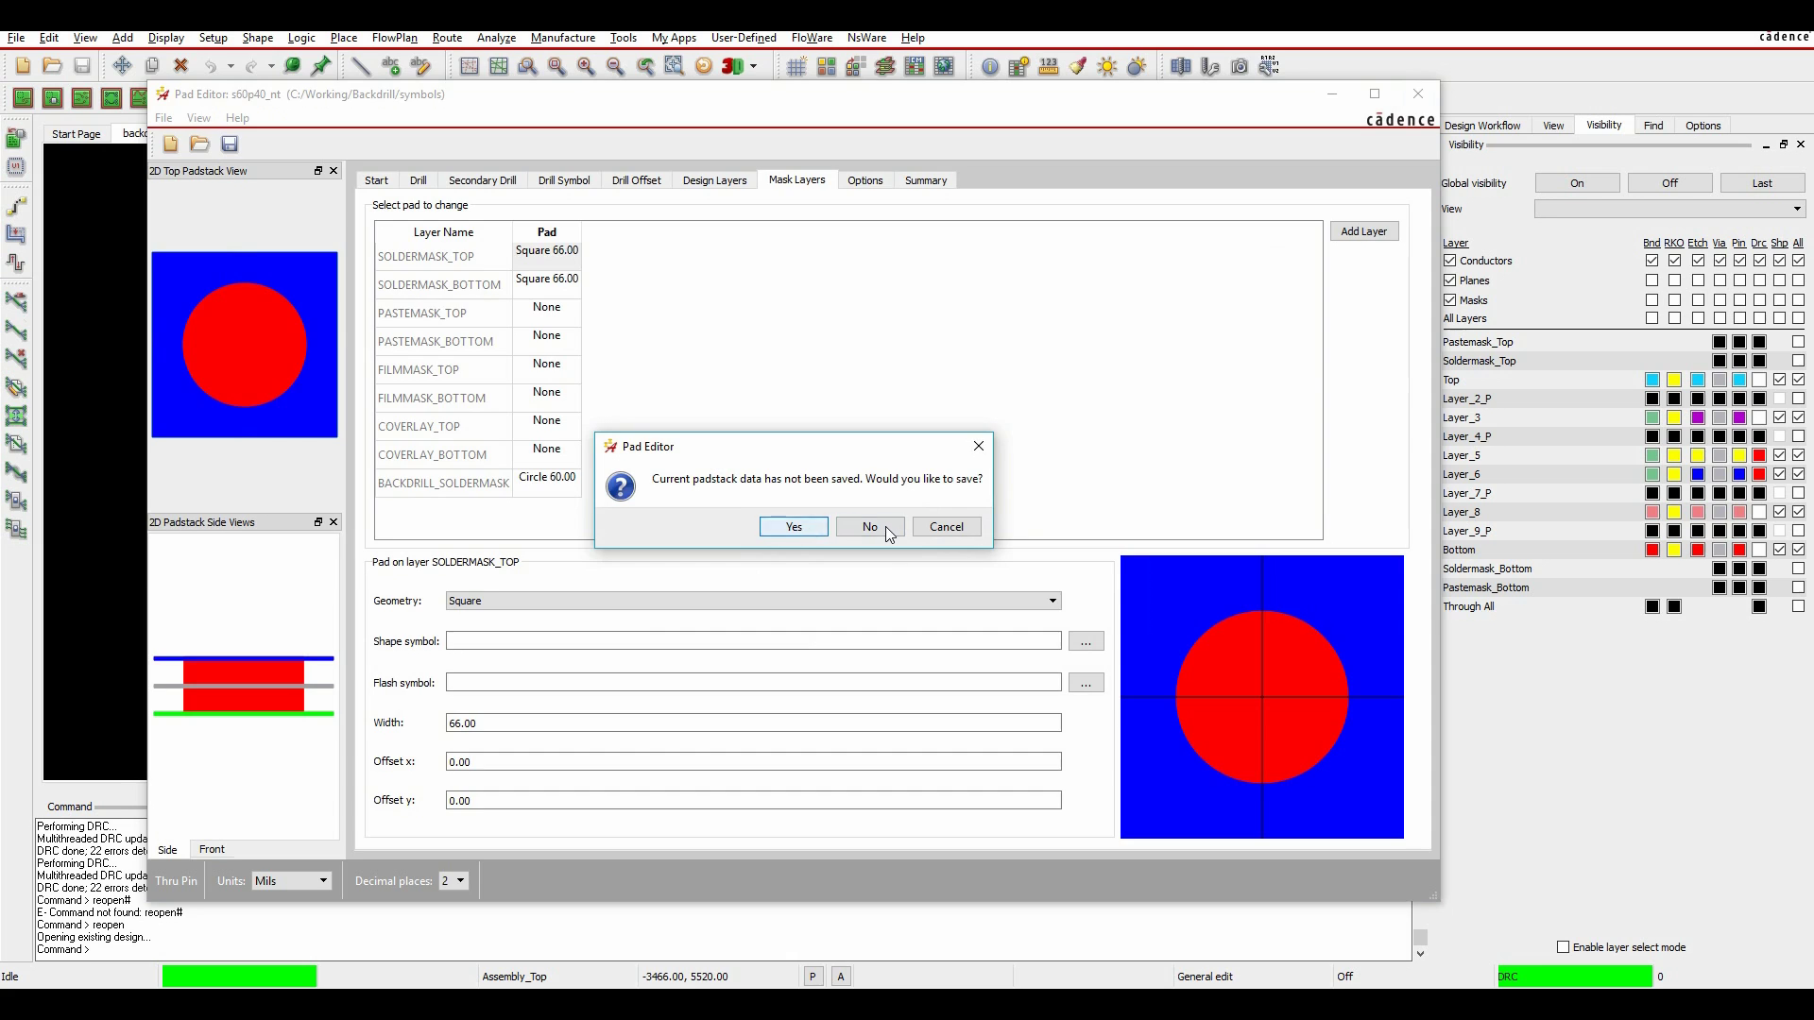
{"action": "left_click", "coordinate": [862, 526]}
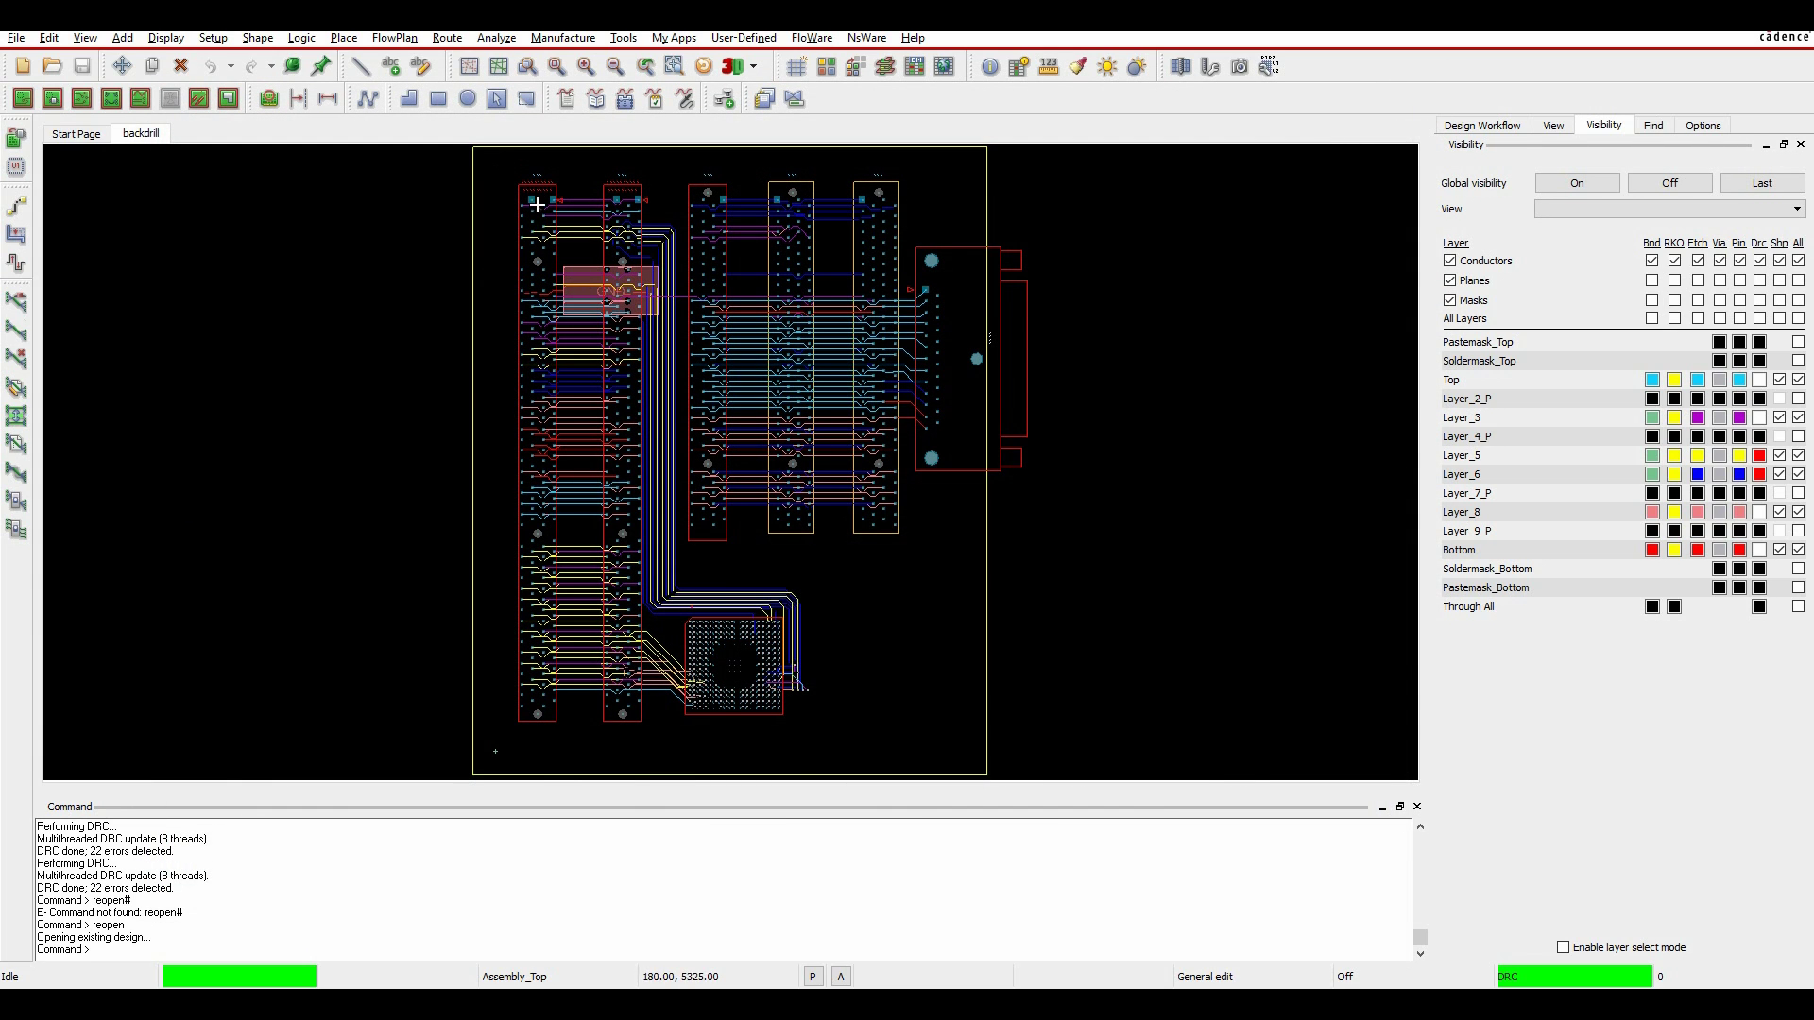
- Set up a padstack refresh limited to the padstack list file backdrill_pads.lst
{"action": "scroll", "coordinate": [557, 179], "scroll_direction": "up", "scroll_amount": 3}
{"action": "scroll", "coordinate": [586, 176], "scroll_direction": "down", "scroll_amount": 3}
{"action": "scroll", "coordinate": [590, 174], "scroll_direction": "up", "scroll_amount": 3}
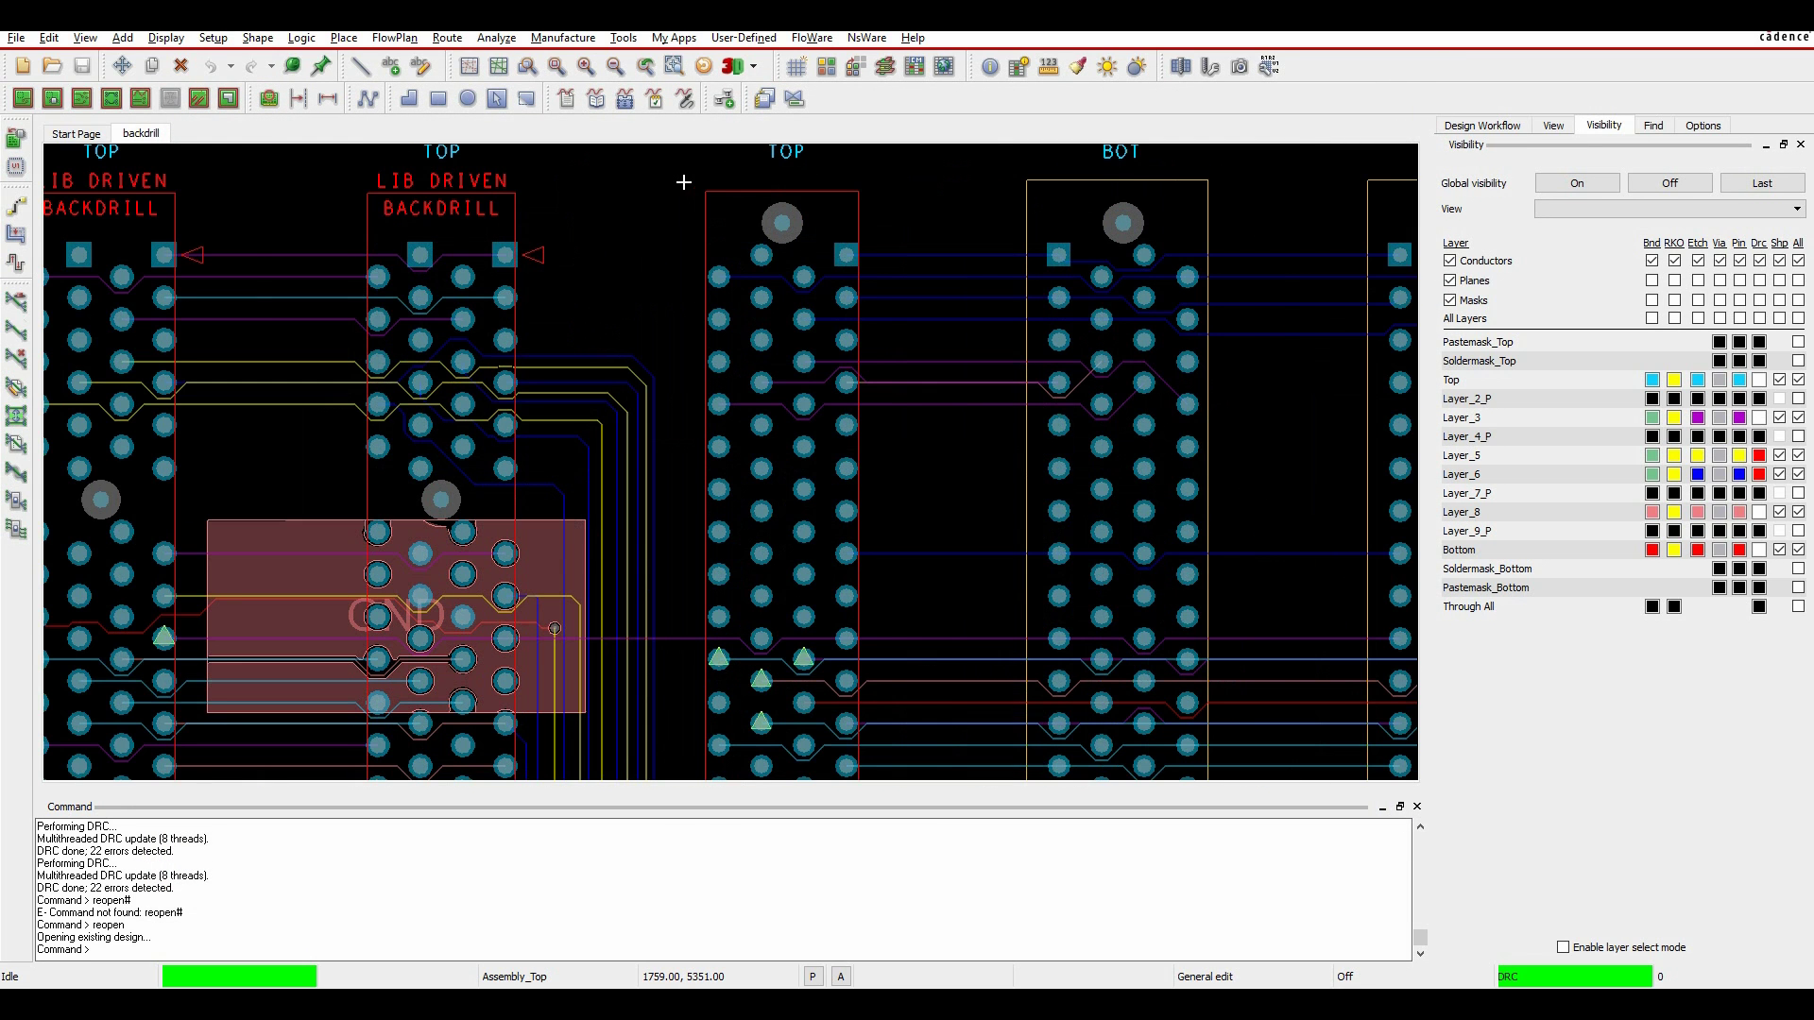
{"action": "middle_click_drag", "start_coordinate": [683, 181], "coordinate": [766, 422]}
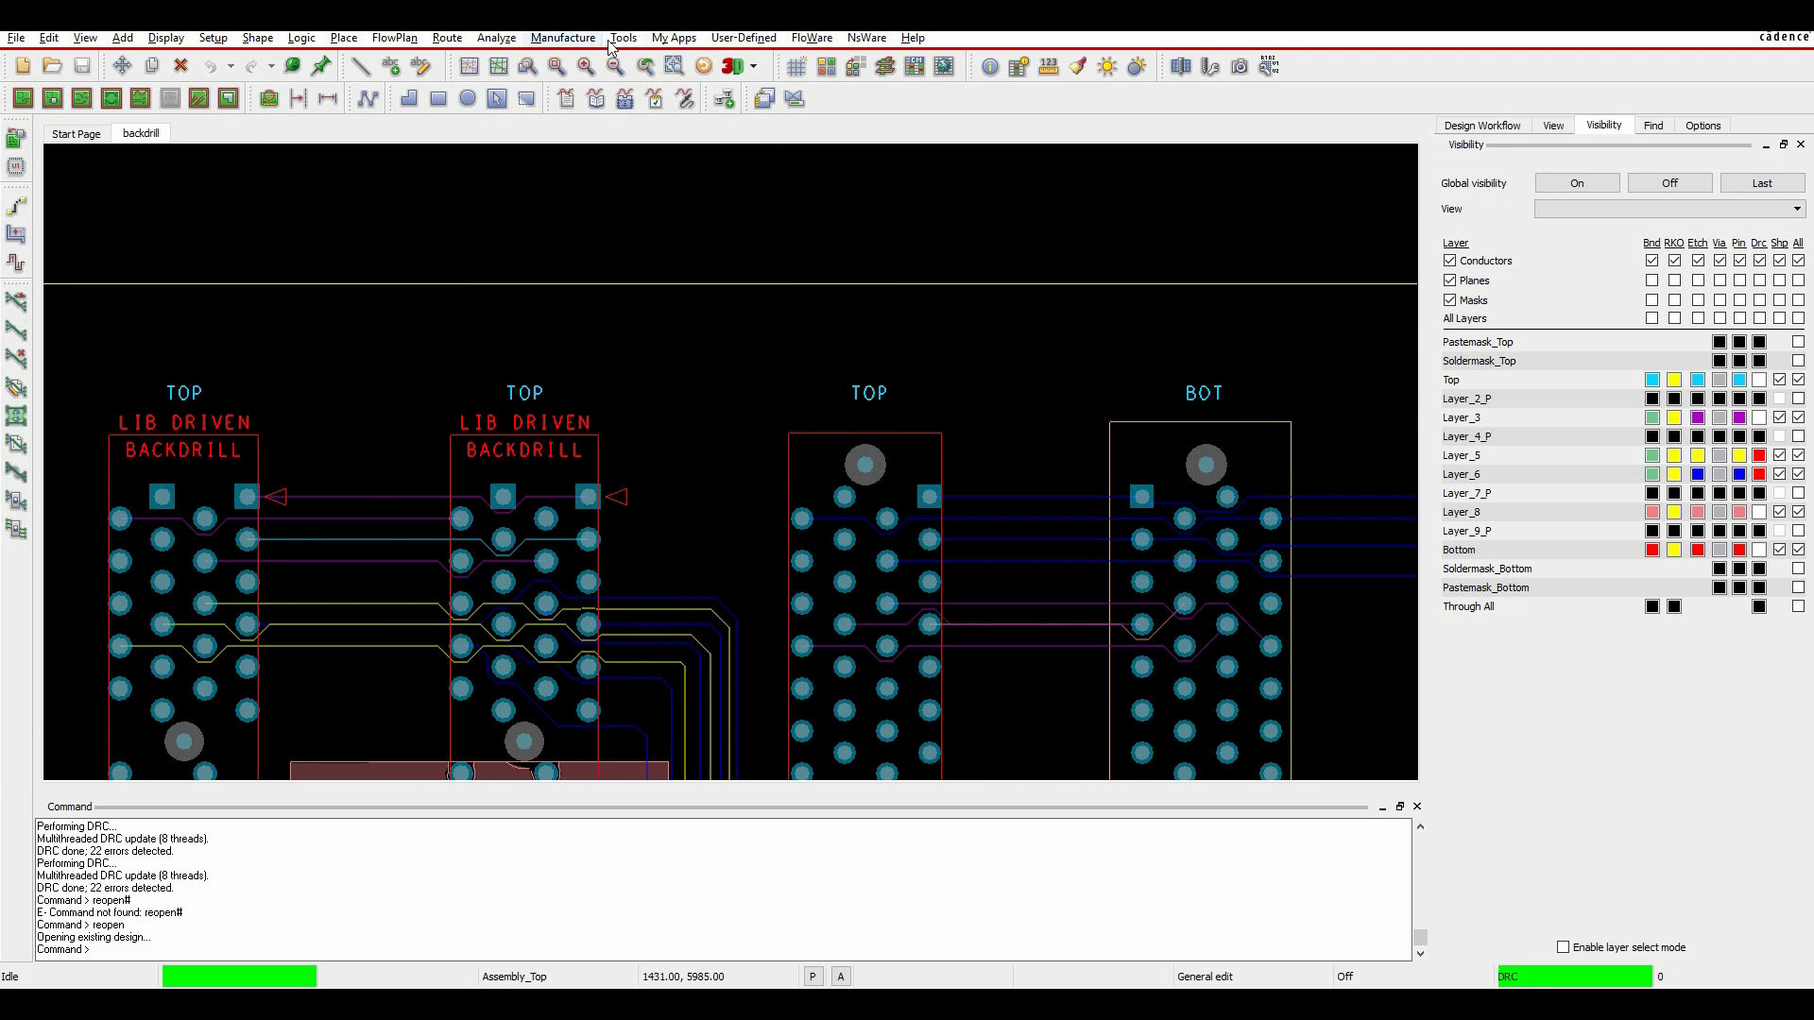
{"action": "left_click", "coordinate": [622, 38]}
{"action": "mouse_move", "coordinate": [737, 82]}
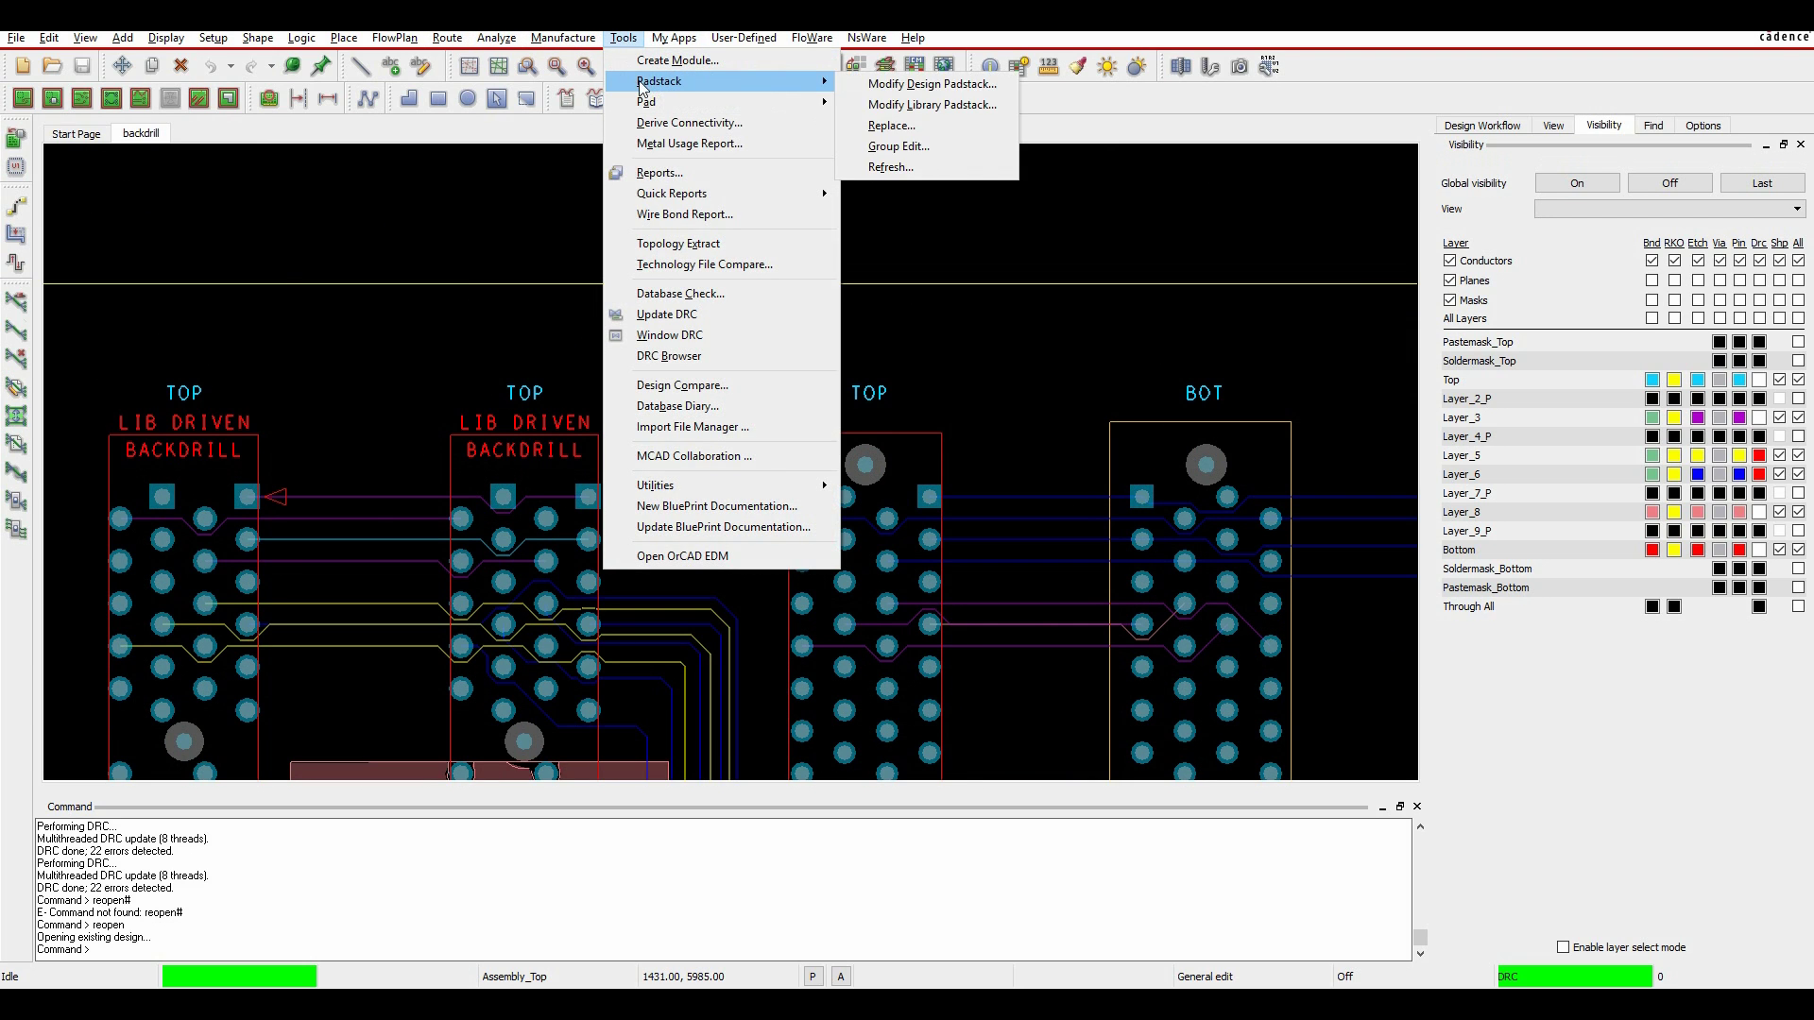
{"action": "left_click", "coordinate": [913, 167]}
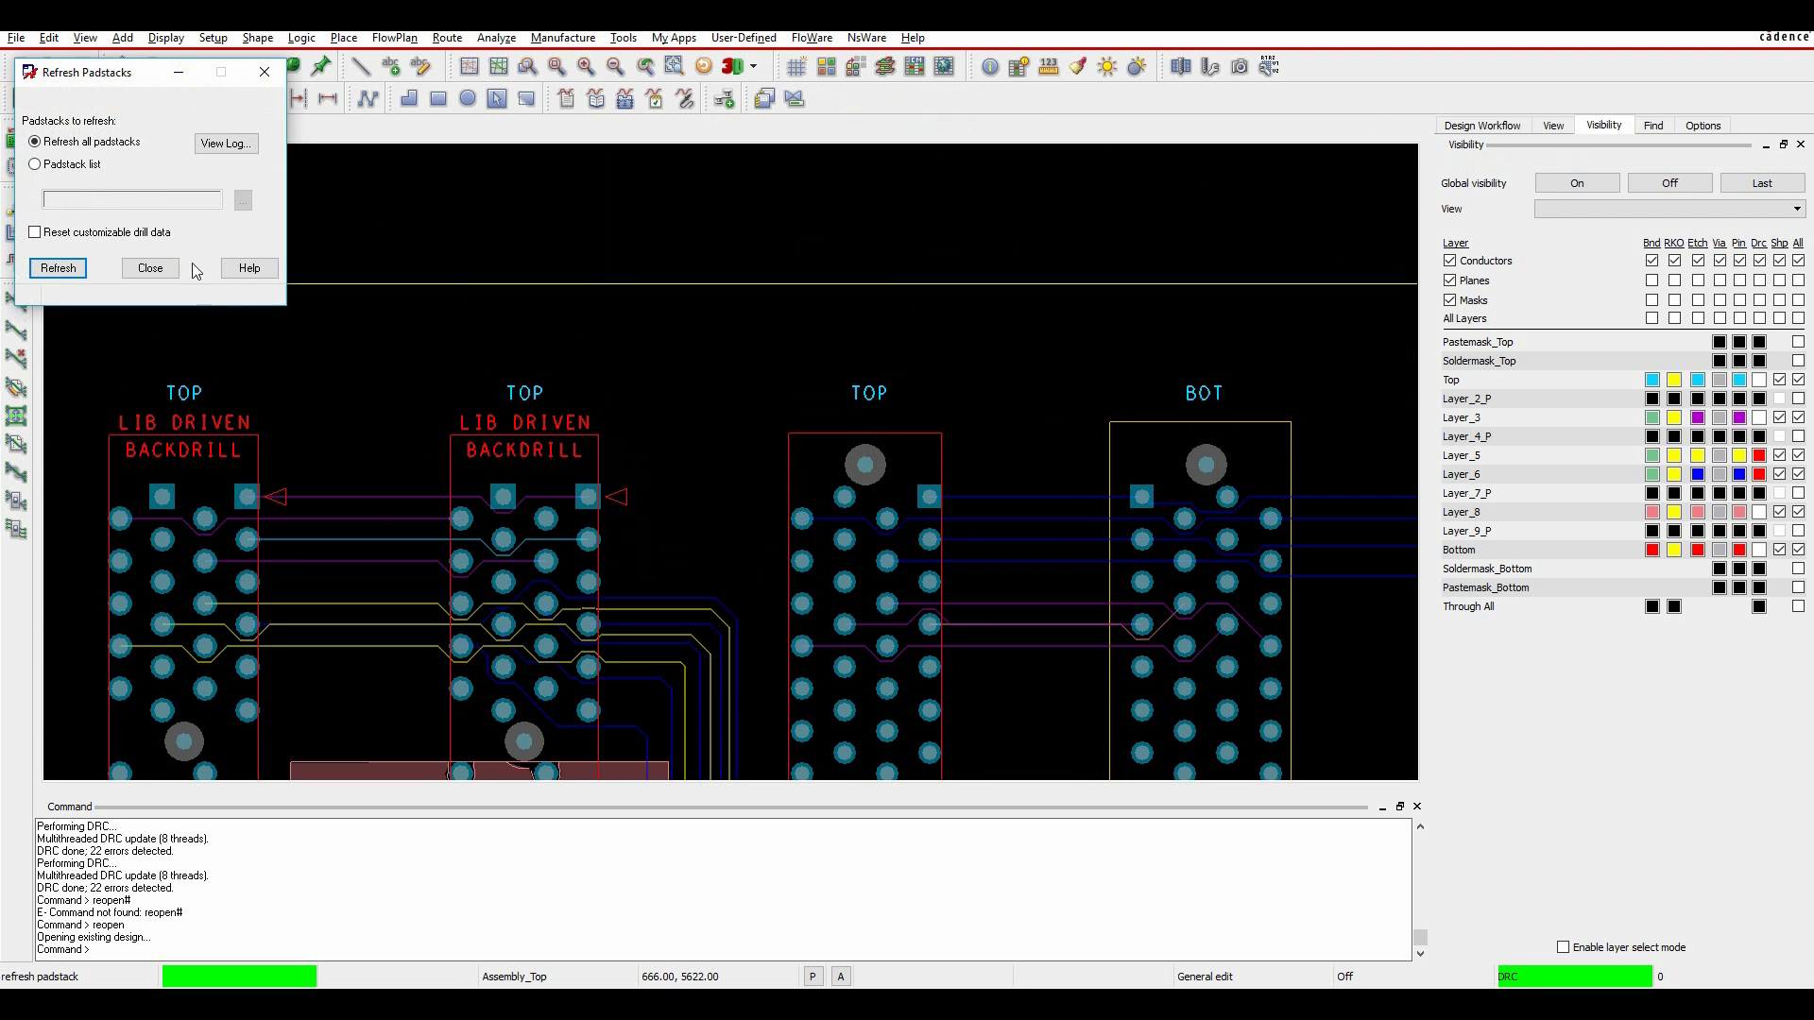
{"action": "left_click", "coordinate": [35, 164]}
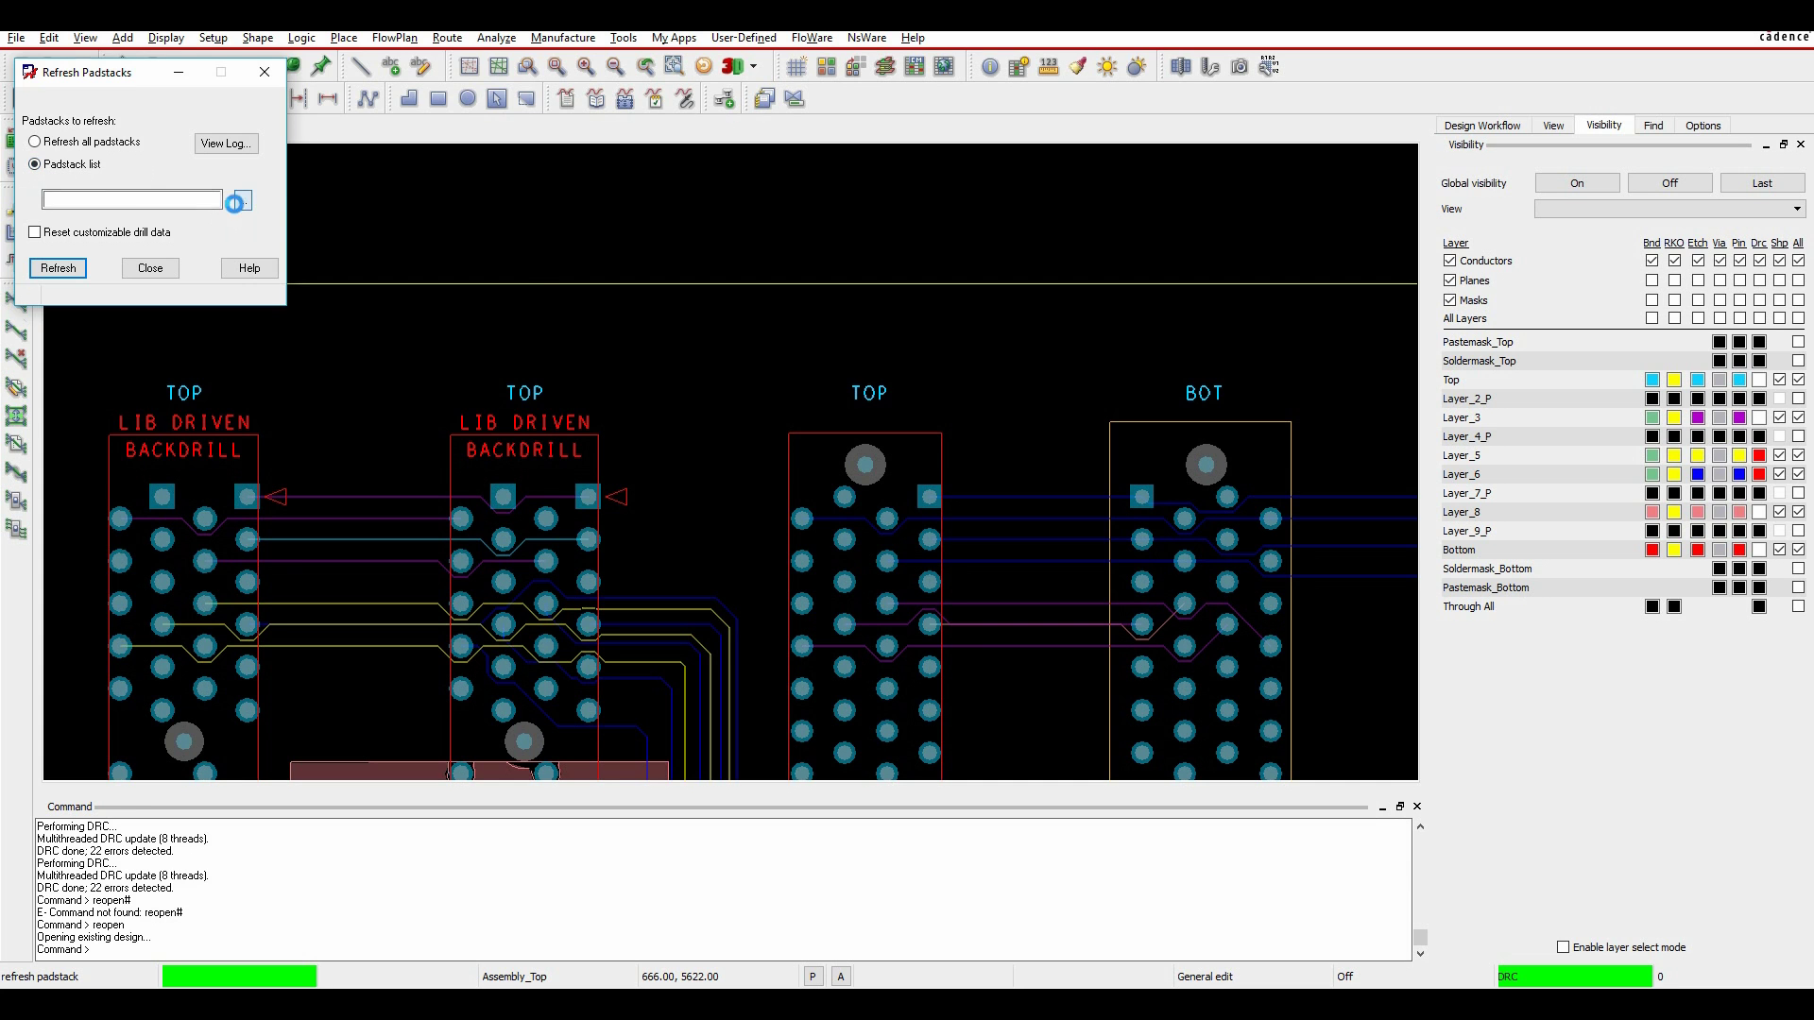
{"action": "left_click", "coordinate": [243, 200]}
{"action": "double_click", "coordinate": [142, 138]}
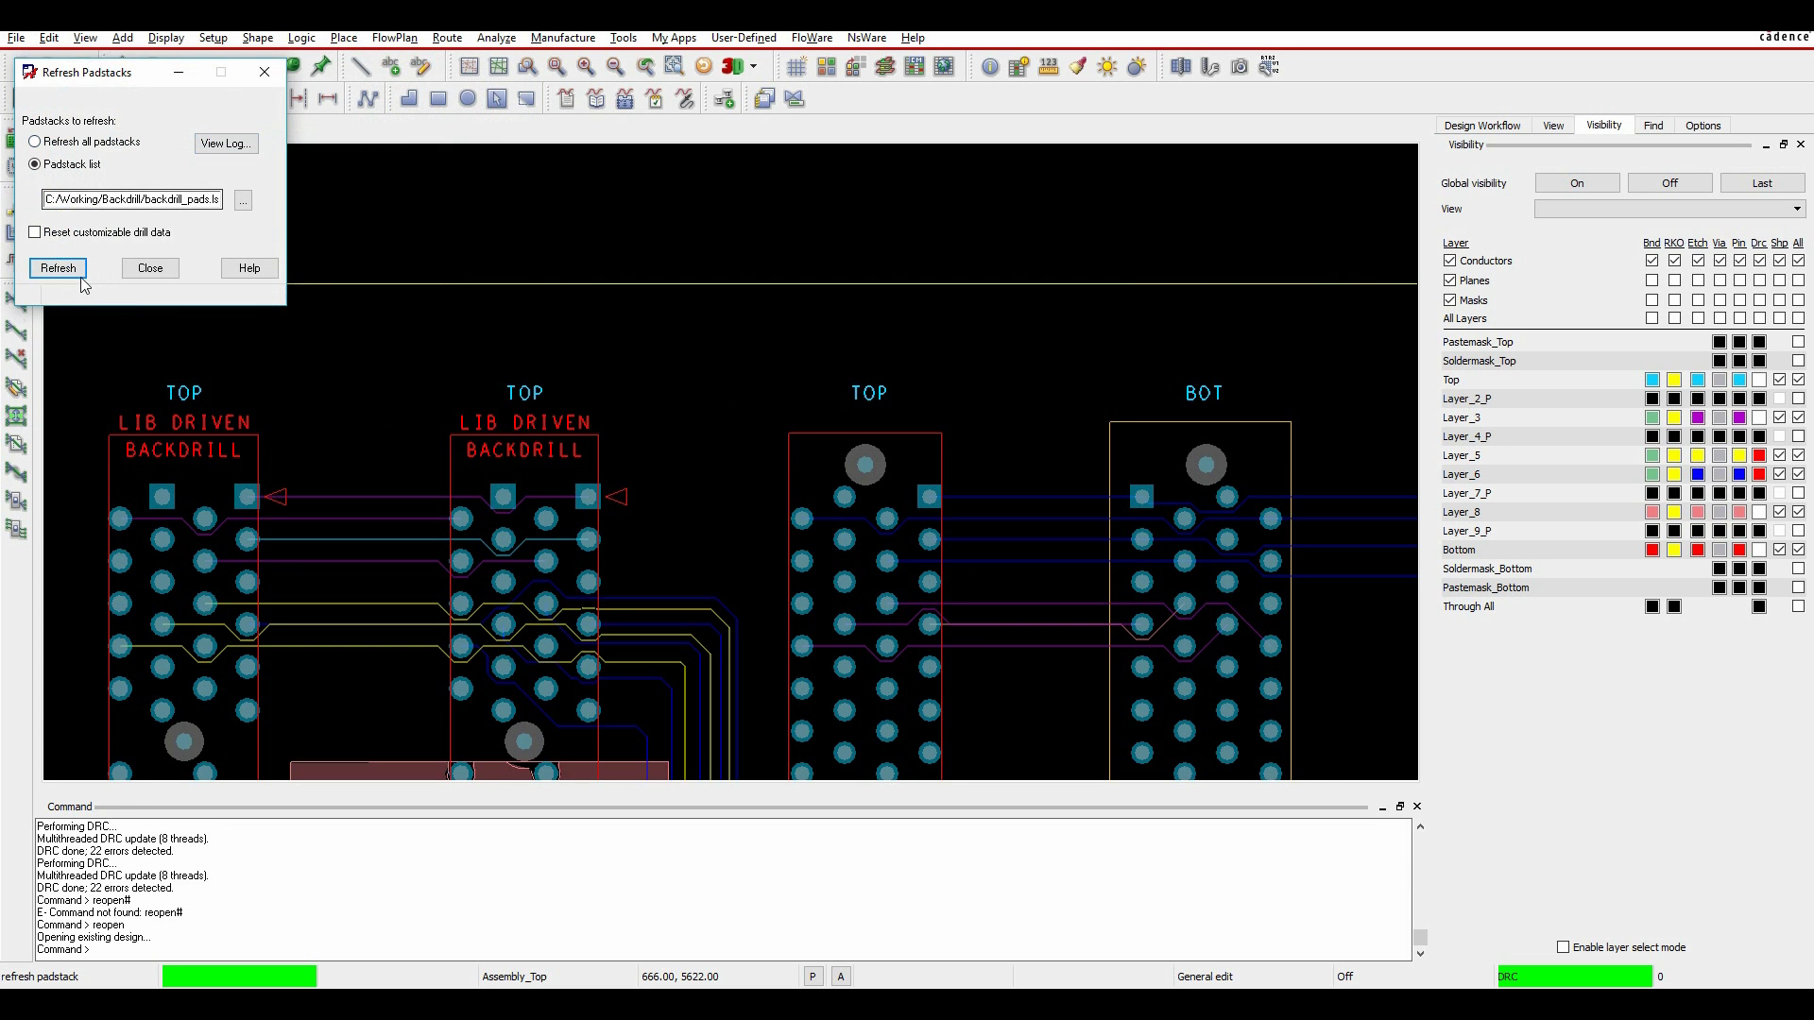
- Refresh C60P40_NT and S60P40_NT from the list, check the log, and close the dialog
{"action": "left_click", "coordinate": [59, 268]}
{"action": "left_click", "coordinate": [227, 142]}
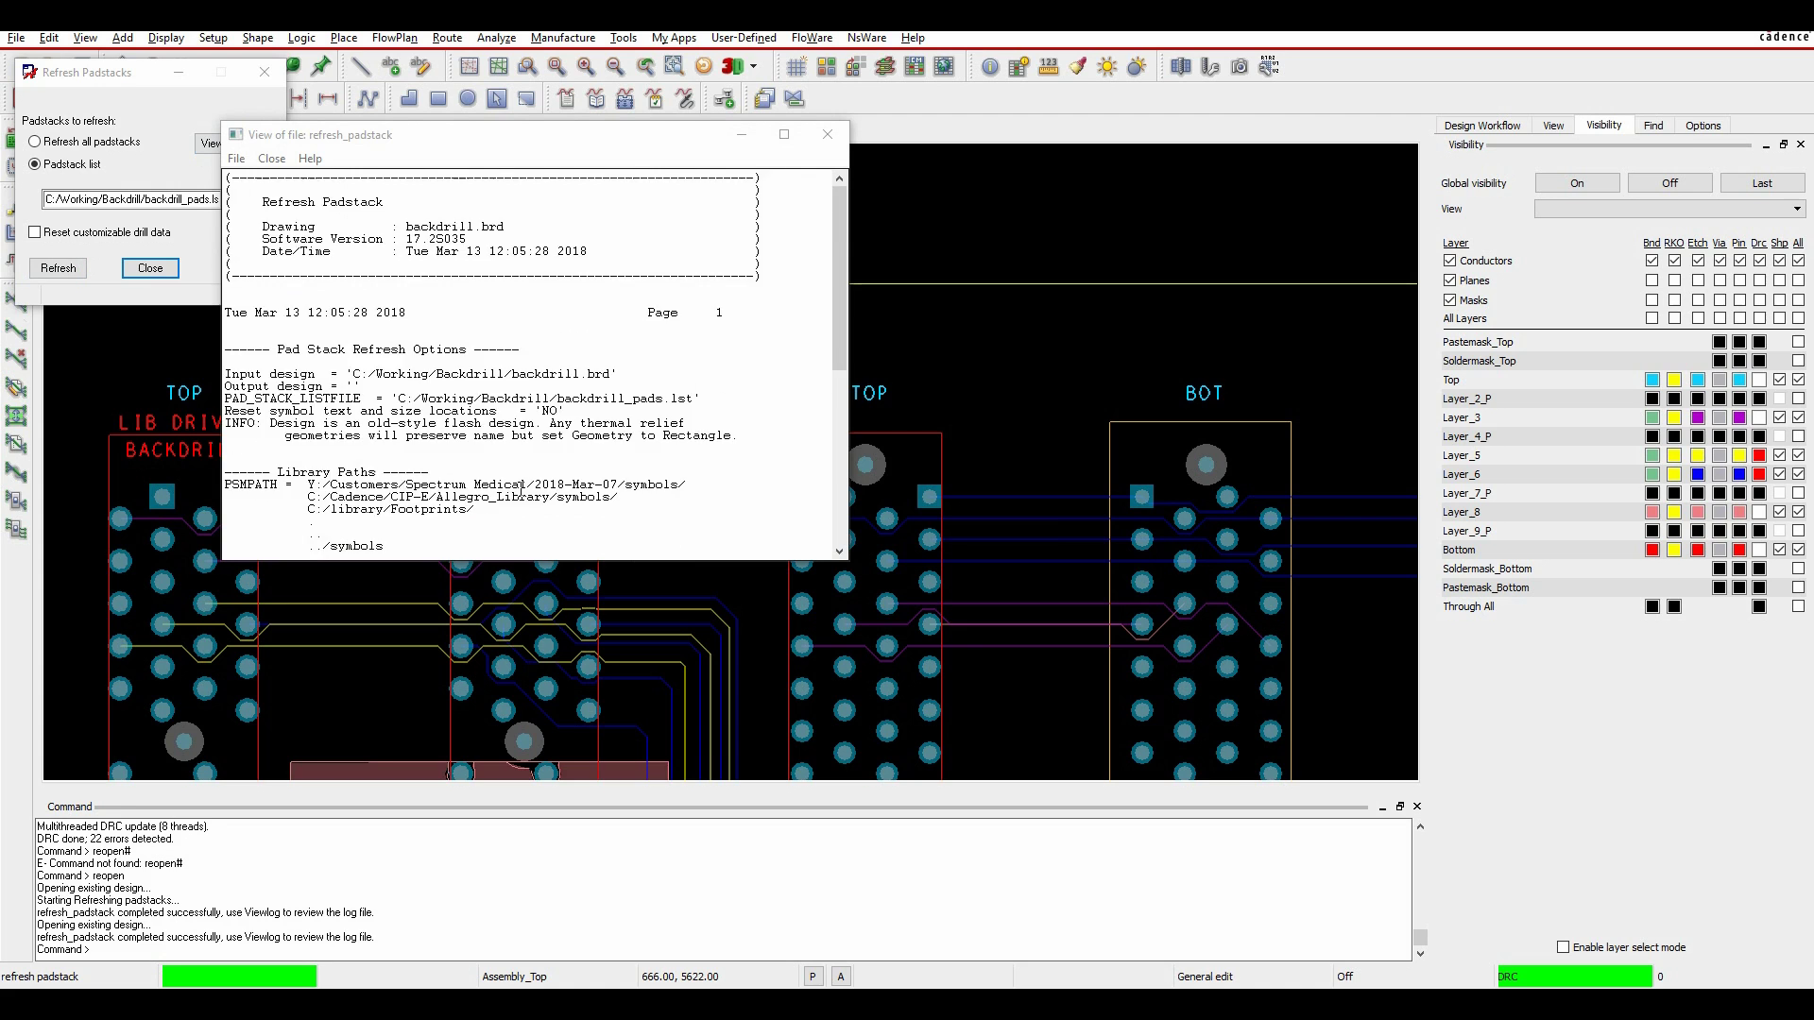
{"action": "scroll", "coordinate": [507, 460], "scroll_direction": "down", "scroll_amount": 1}
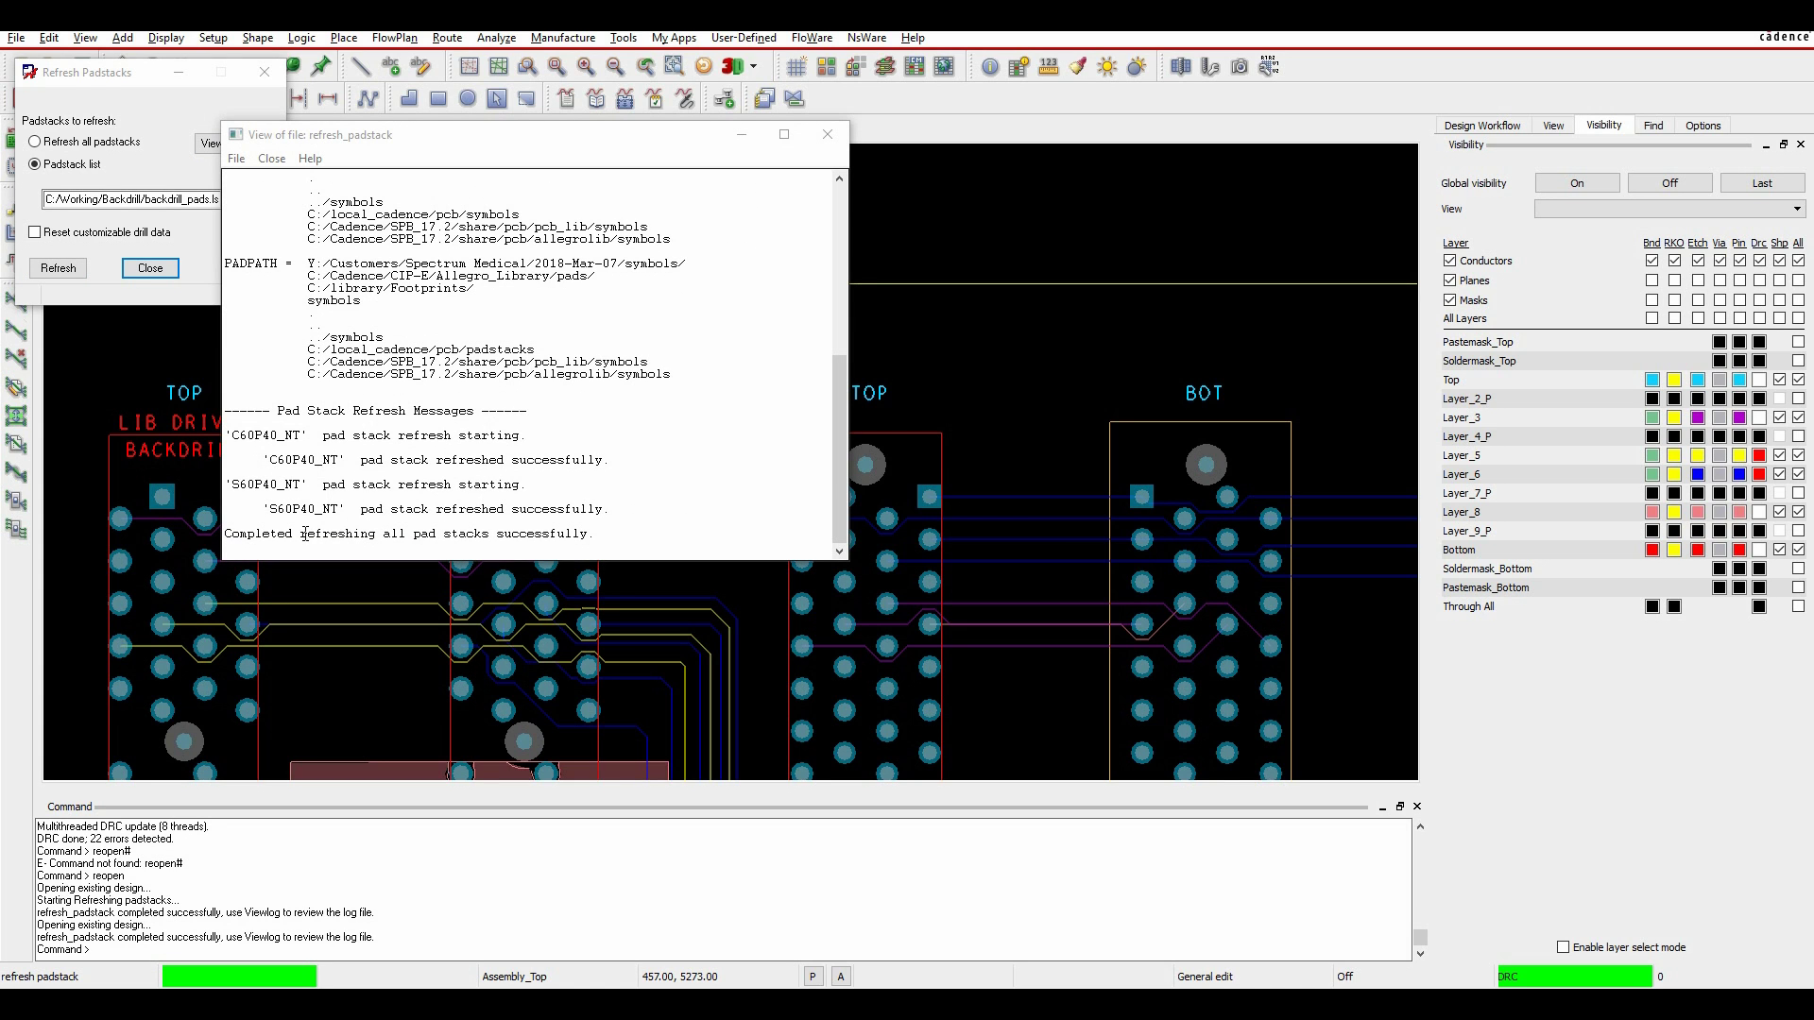
{"action": "left_click", "coordinate": [828, 135]}
{"action": "left_click", "coordinate": [150, 268]}
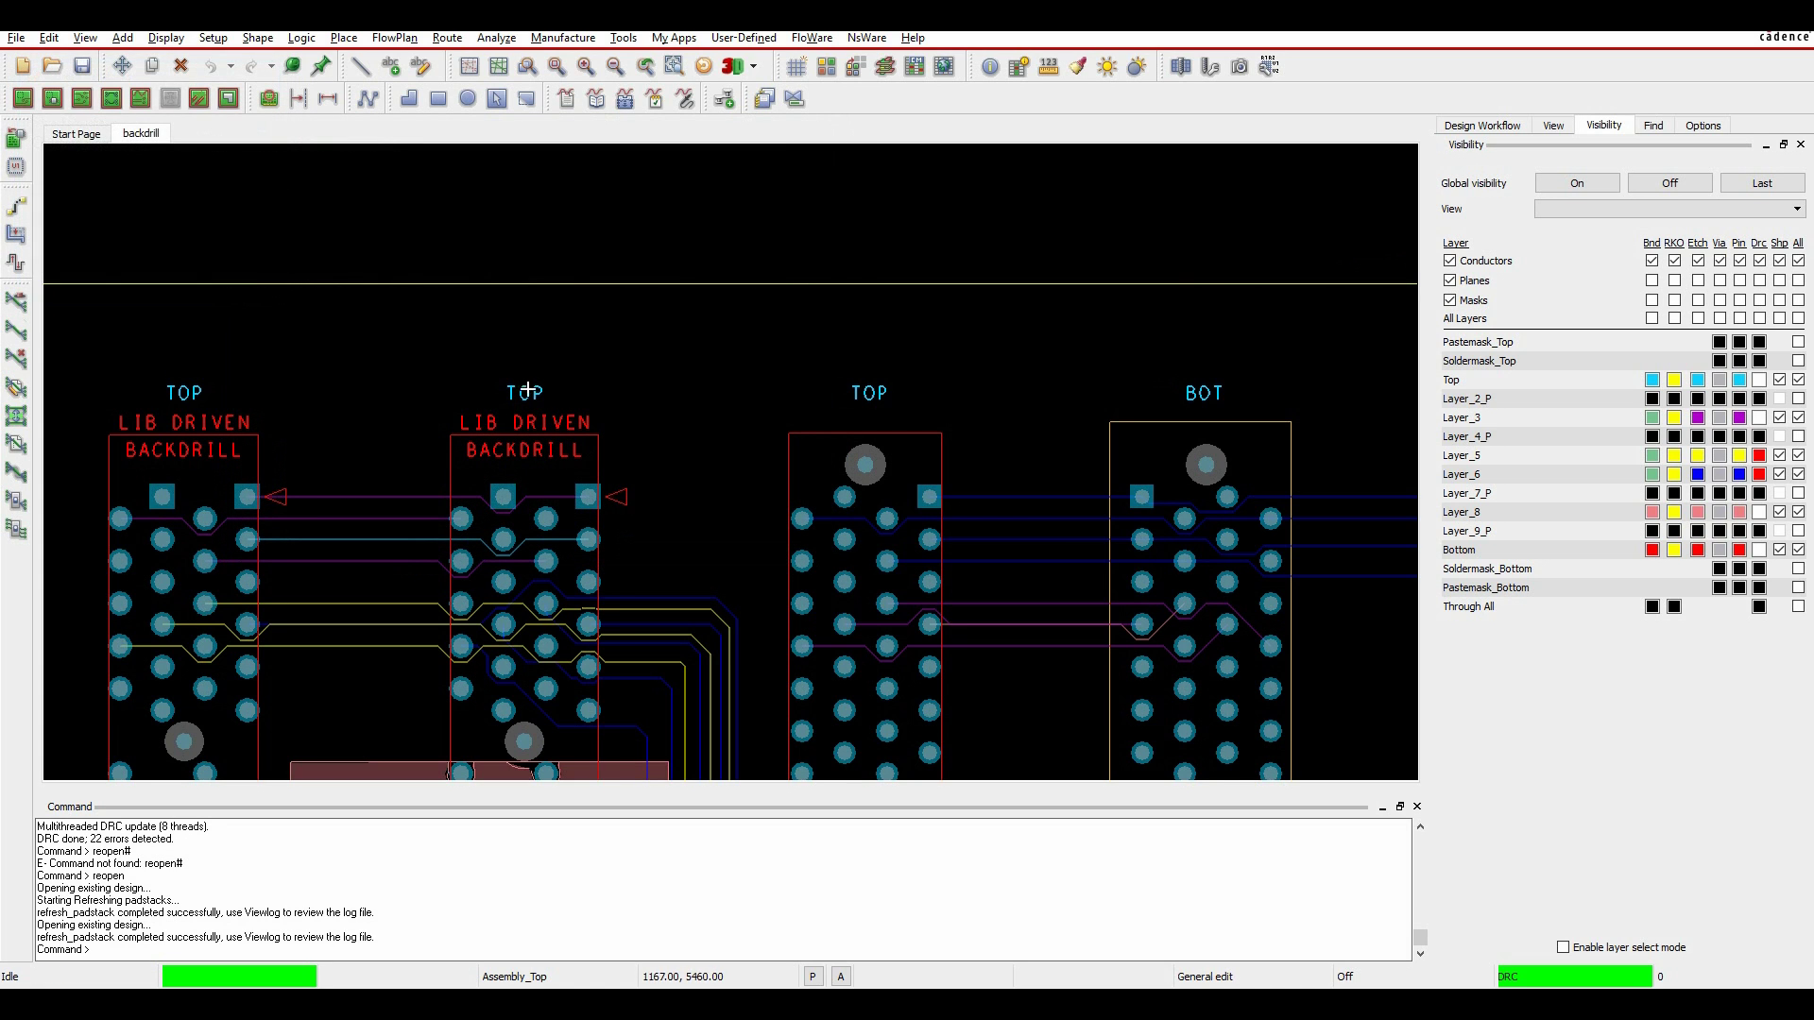
{"action": "right_click", "coordinate": [589, 497]}
{"action": "mouse_move", "coordinate": [728, 688]}
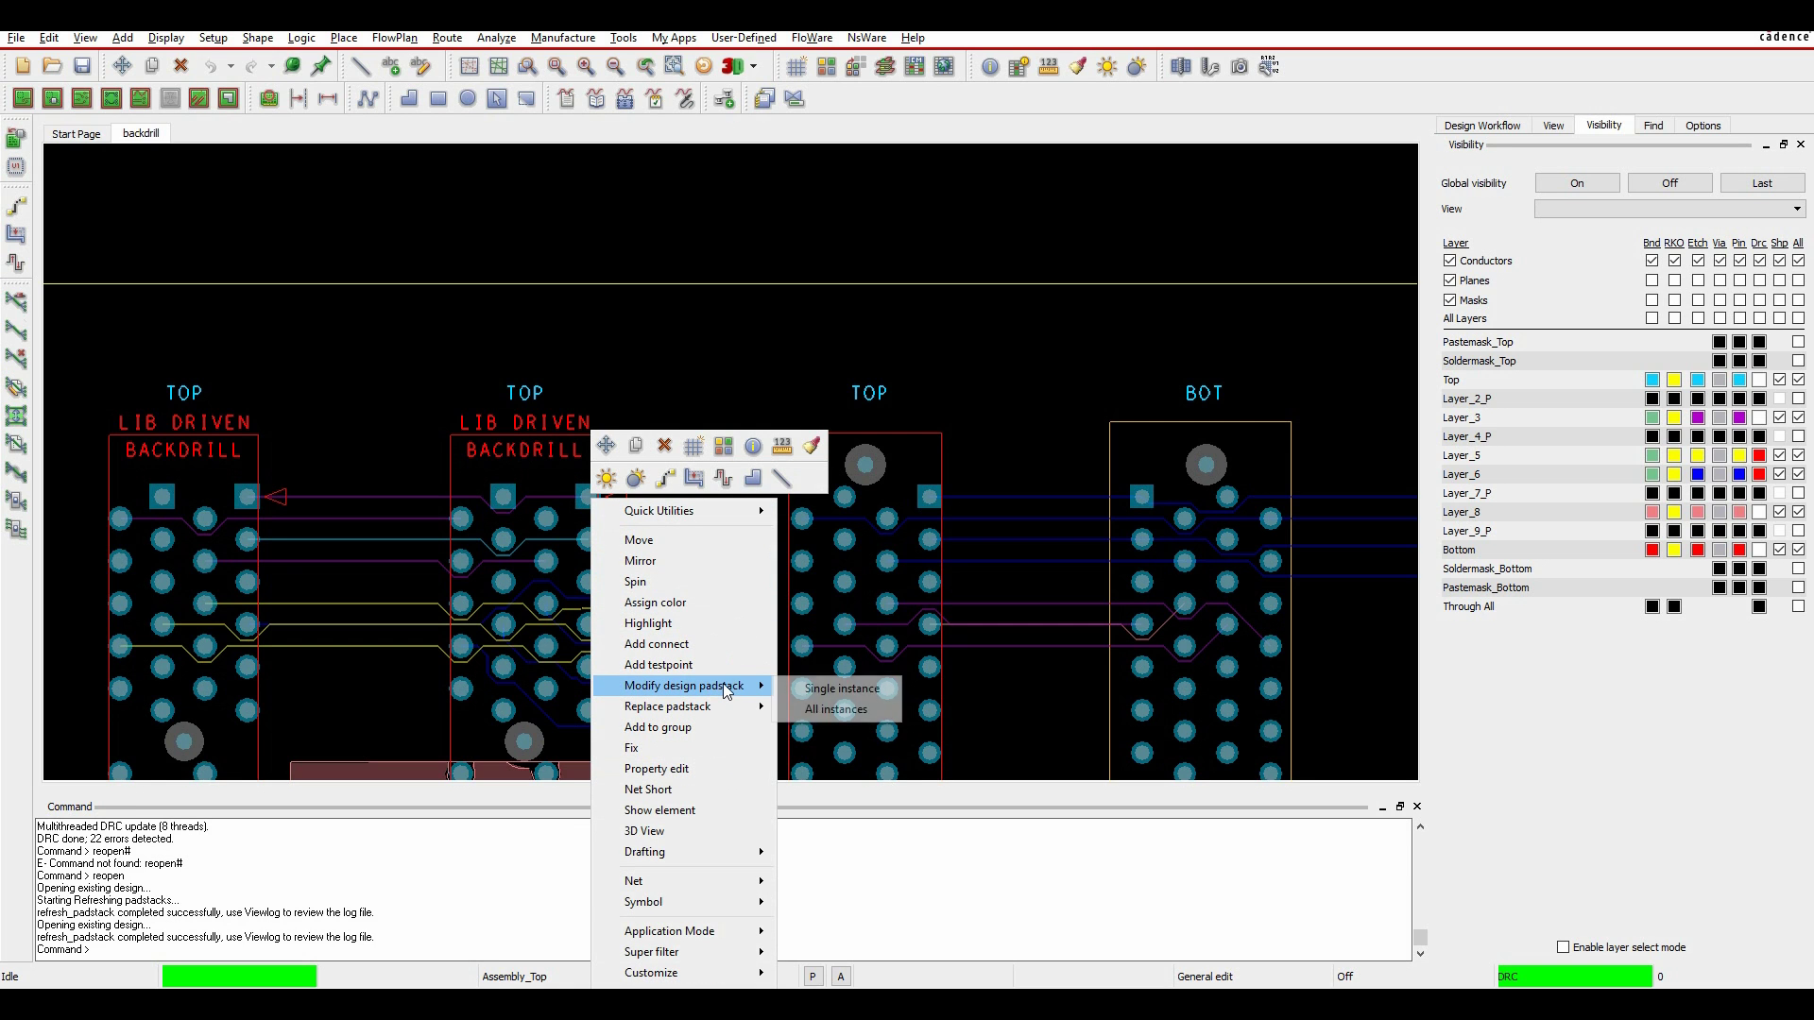
{"action": "left_click", "coordinate": [836, 710]}
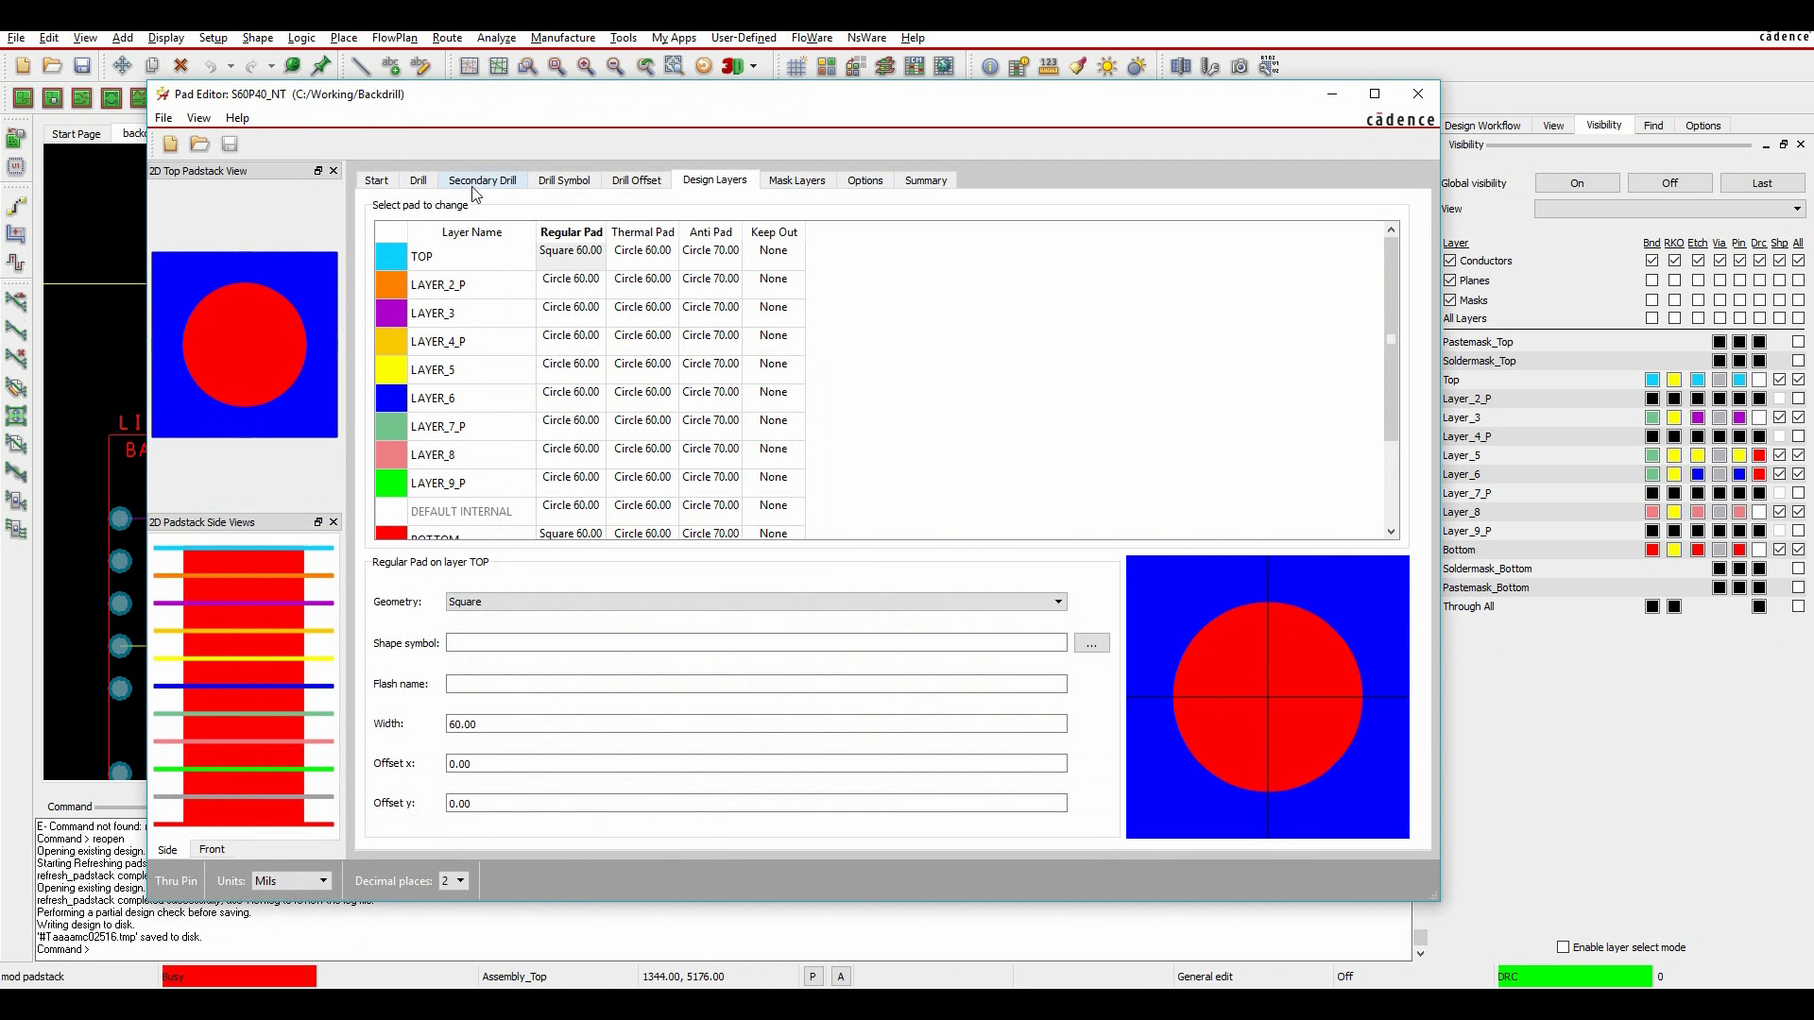
{"action": "left_click", "coordinate": [478, 181]}
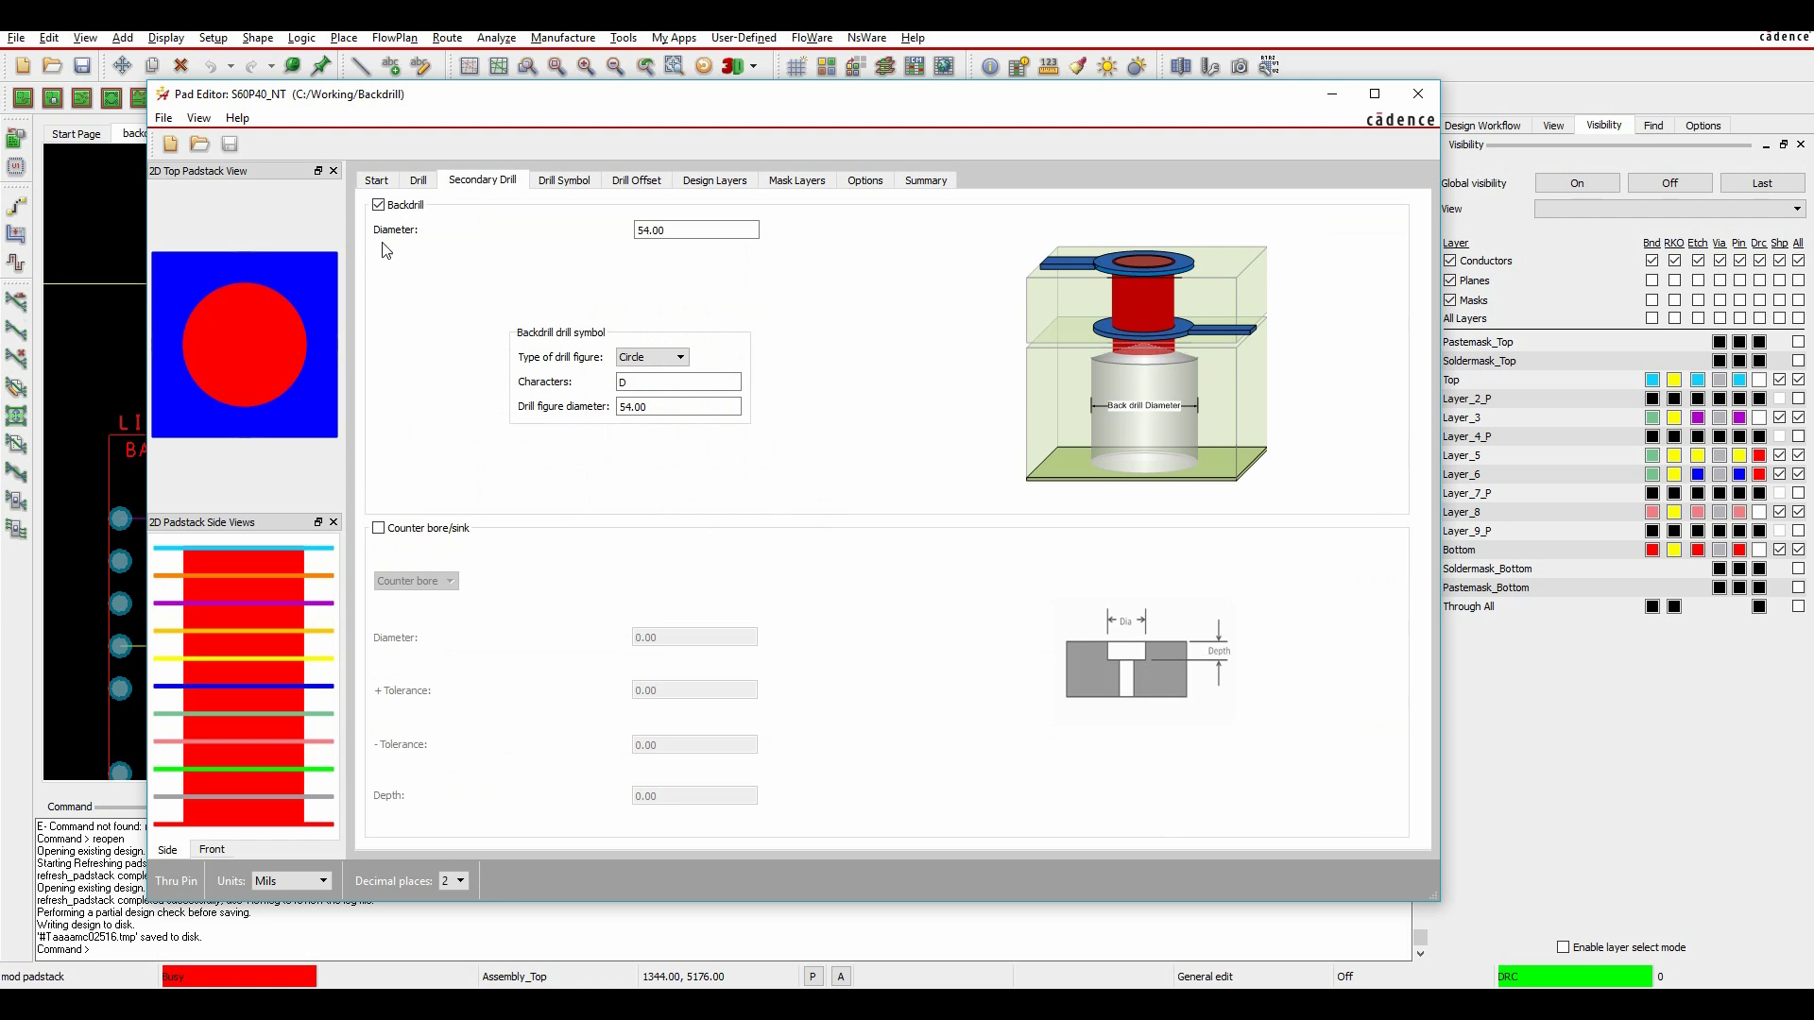
{"action": "left_click", "coordinate": [746, 181]}
{"action": "scroll", "coordinate": [596, 428], "scroll_direction": "down", "scroll_amount": 3}
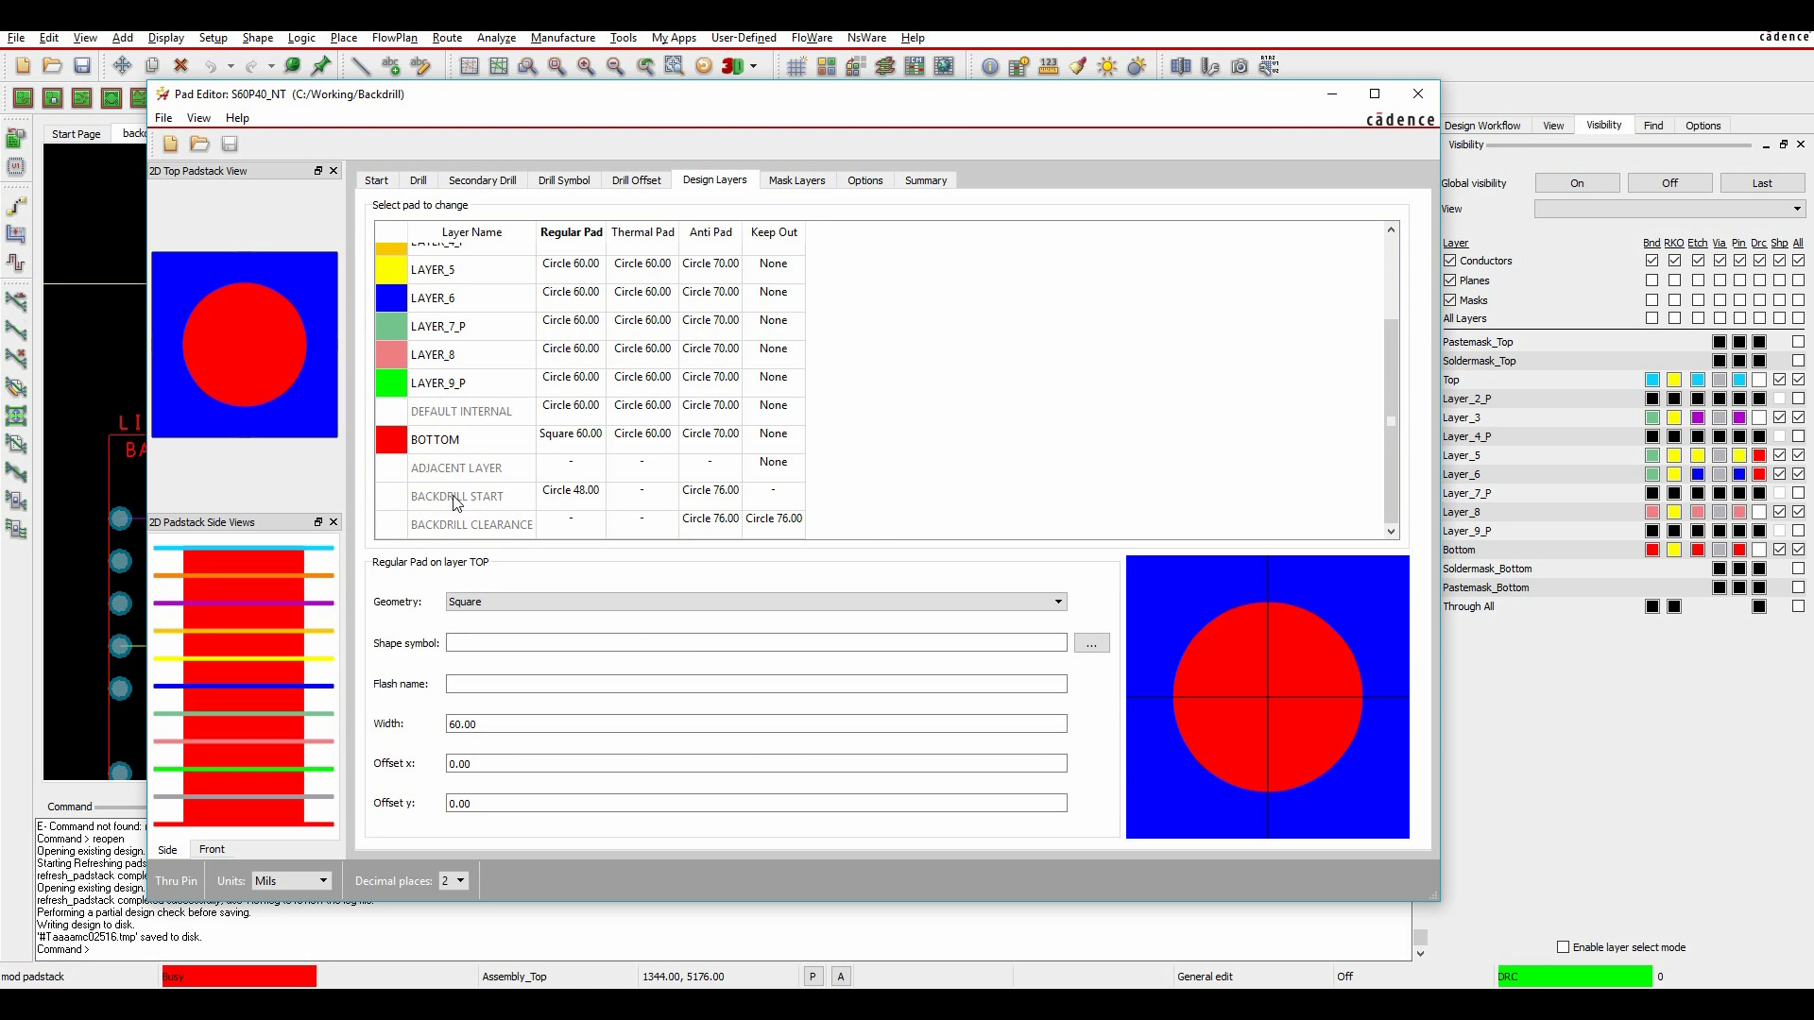
{"action": "left_click", "coordinate": [830, 185]}
{"action": "left_click", "coordinate": [1418, 94]}
{"action": "right_click", "coordinate": [547, 518]}
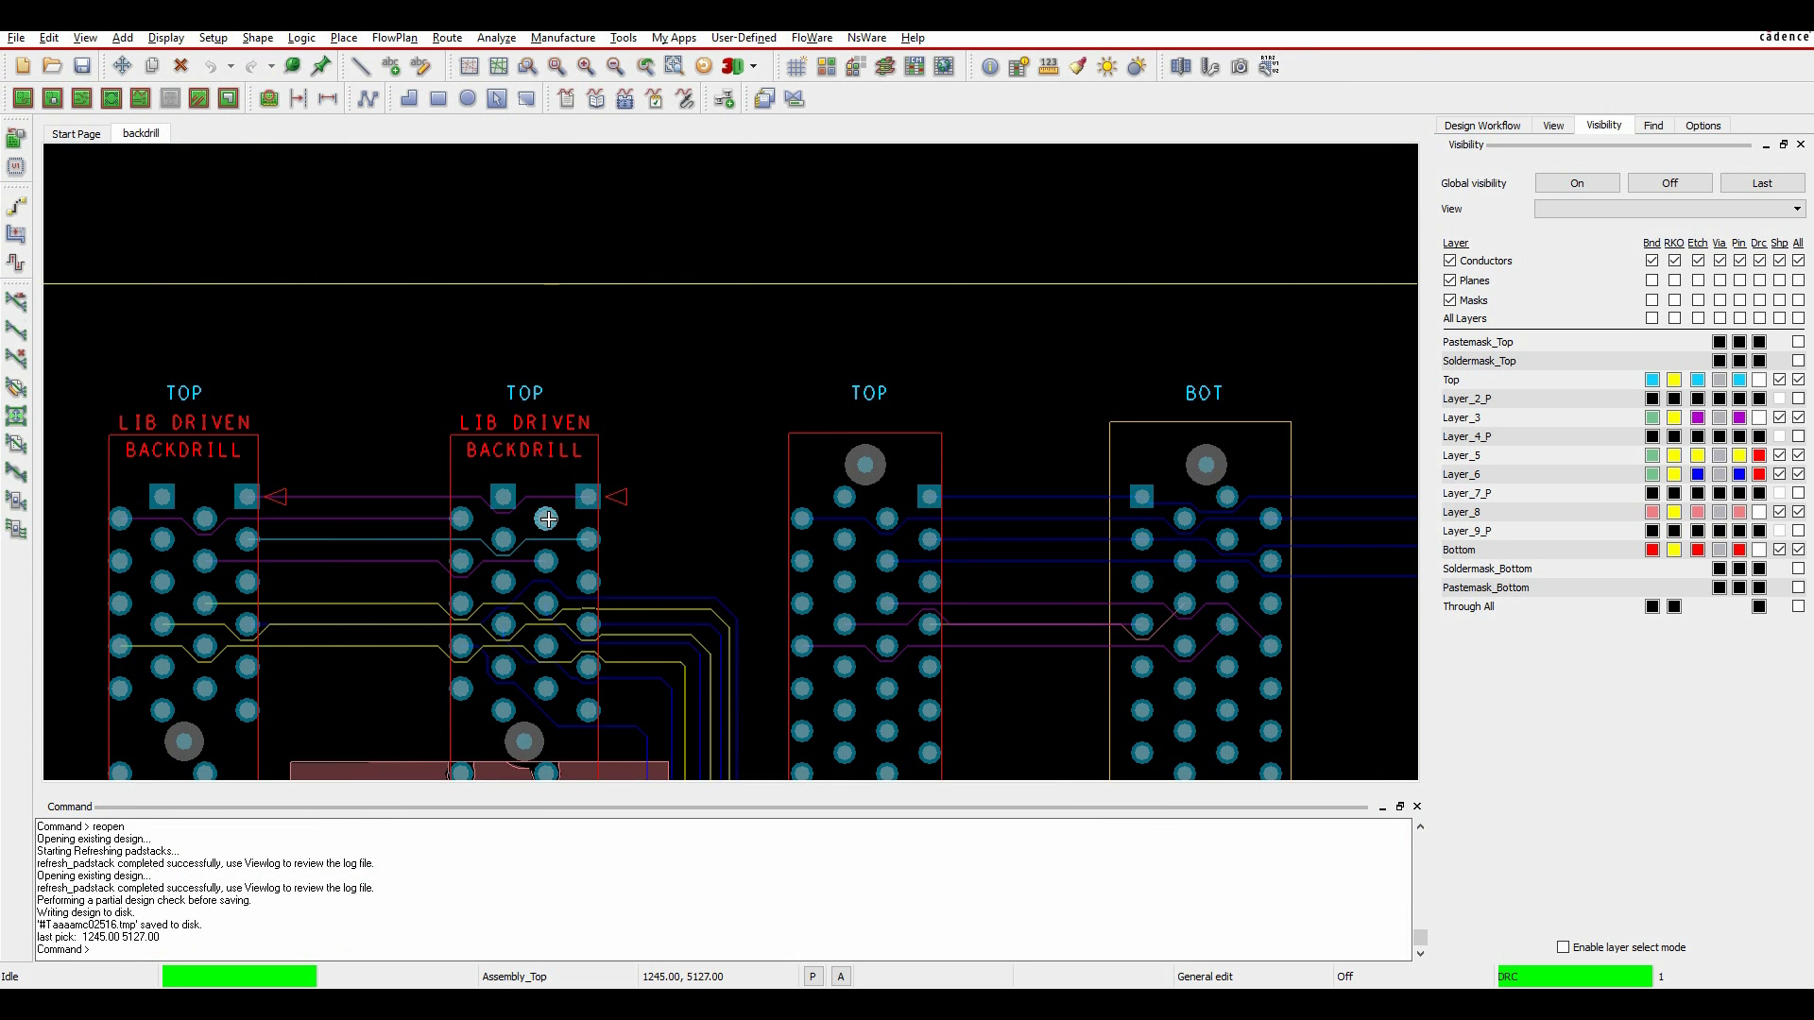
{"action": "mouse_move", "coordinate": [661, 202]}
{"action": "left_click", "coordinate": [792, 223]}
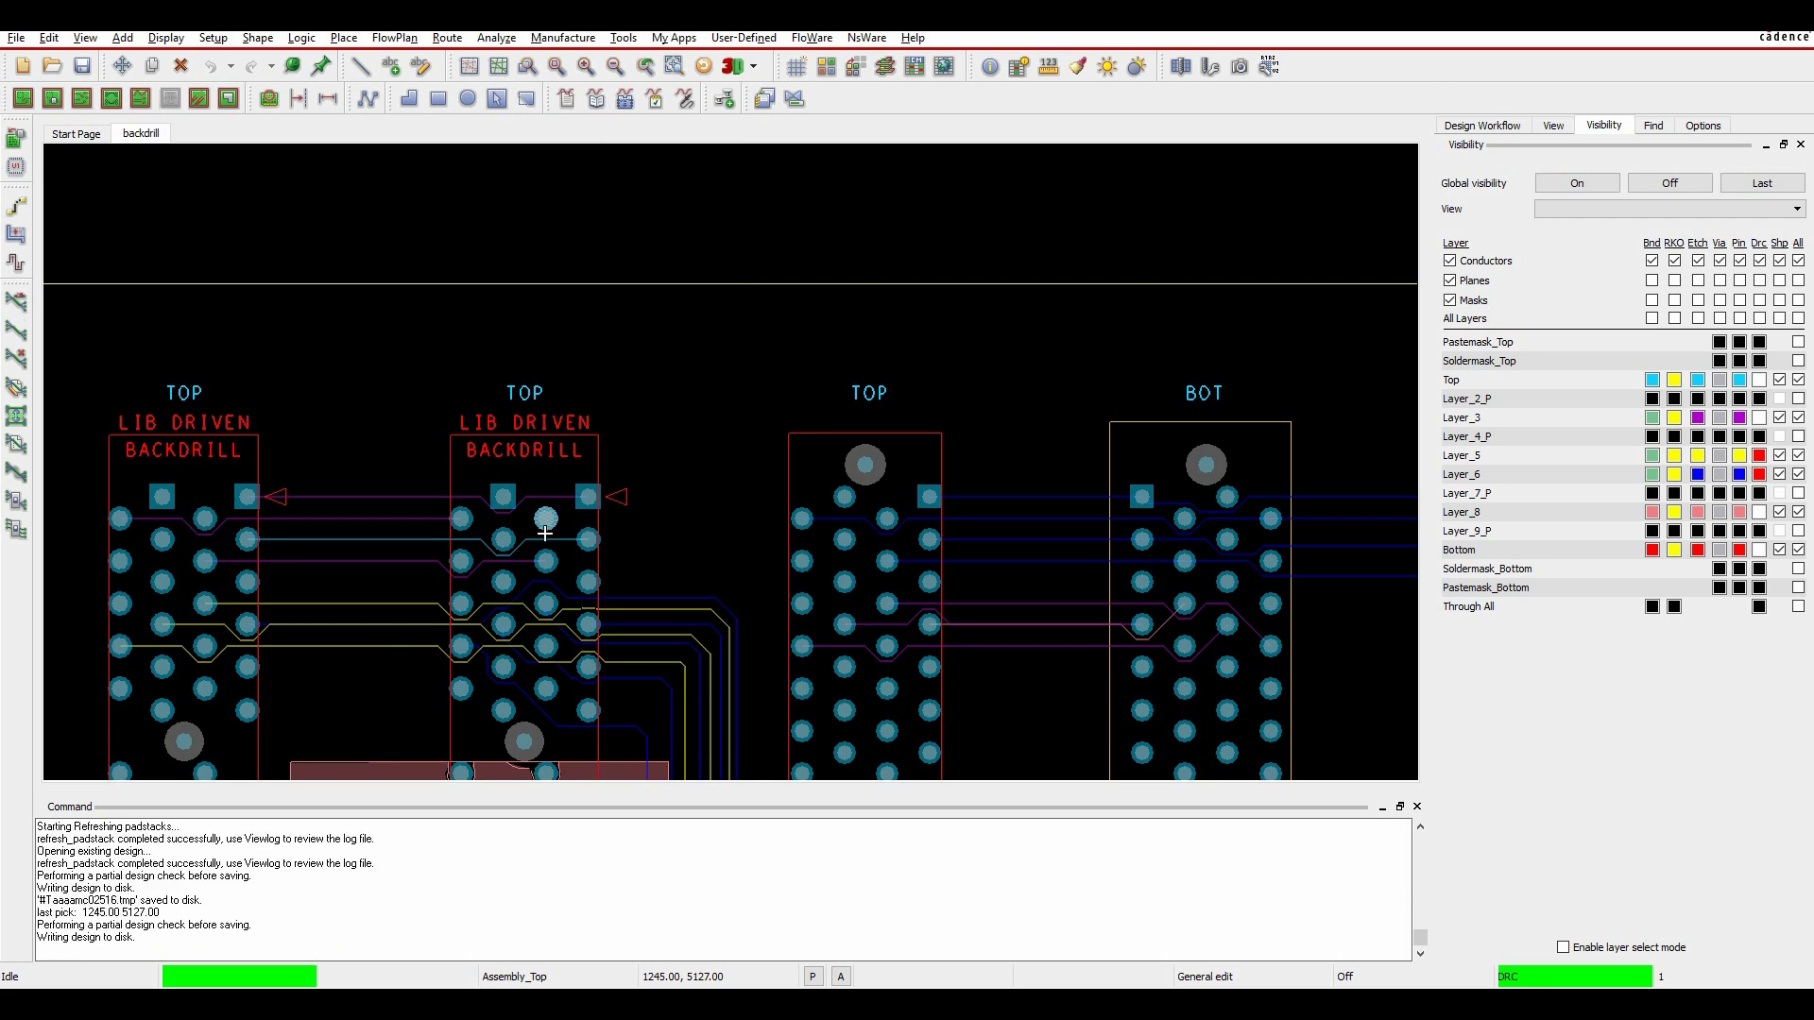
{"action": "scroll", "coordinate": [467, 479], "scroll_direction": "down", "scroll_amount": 2}
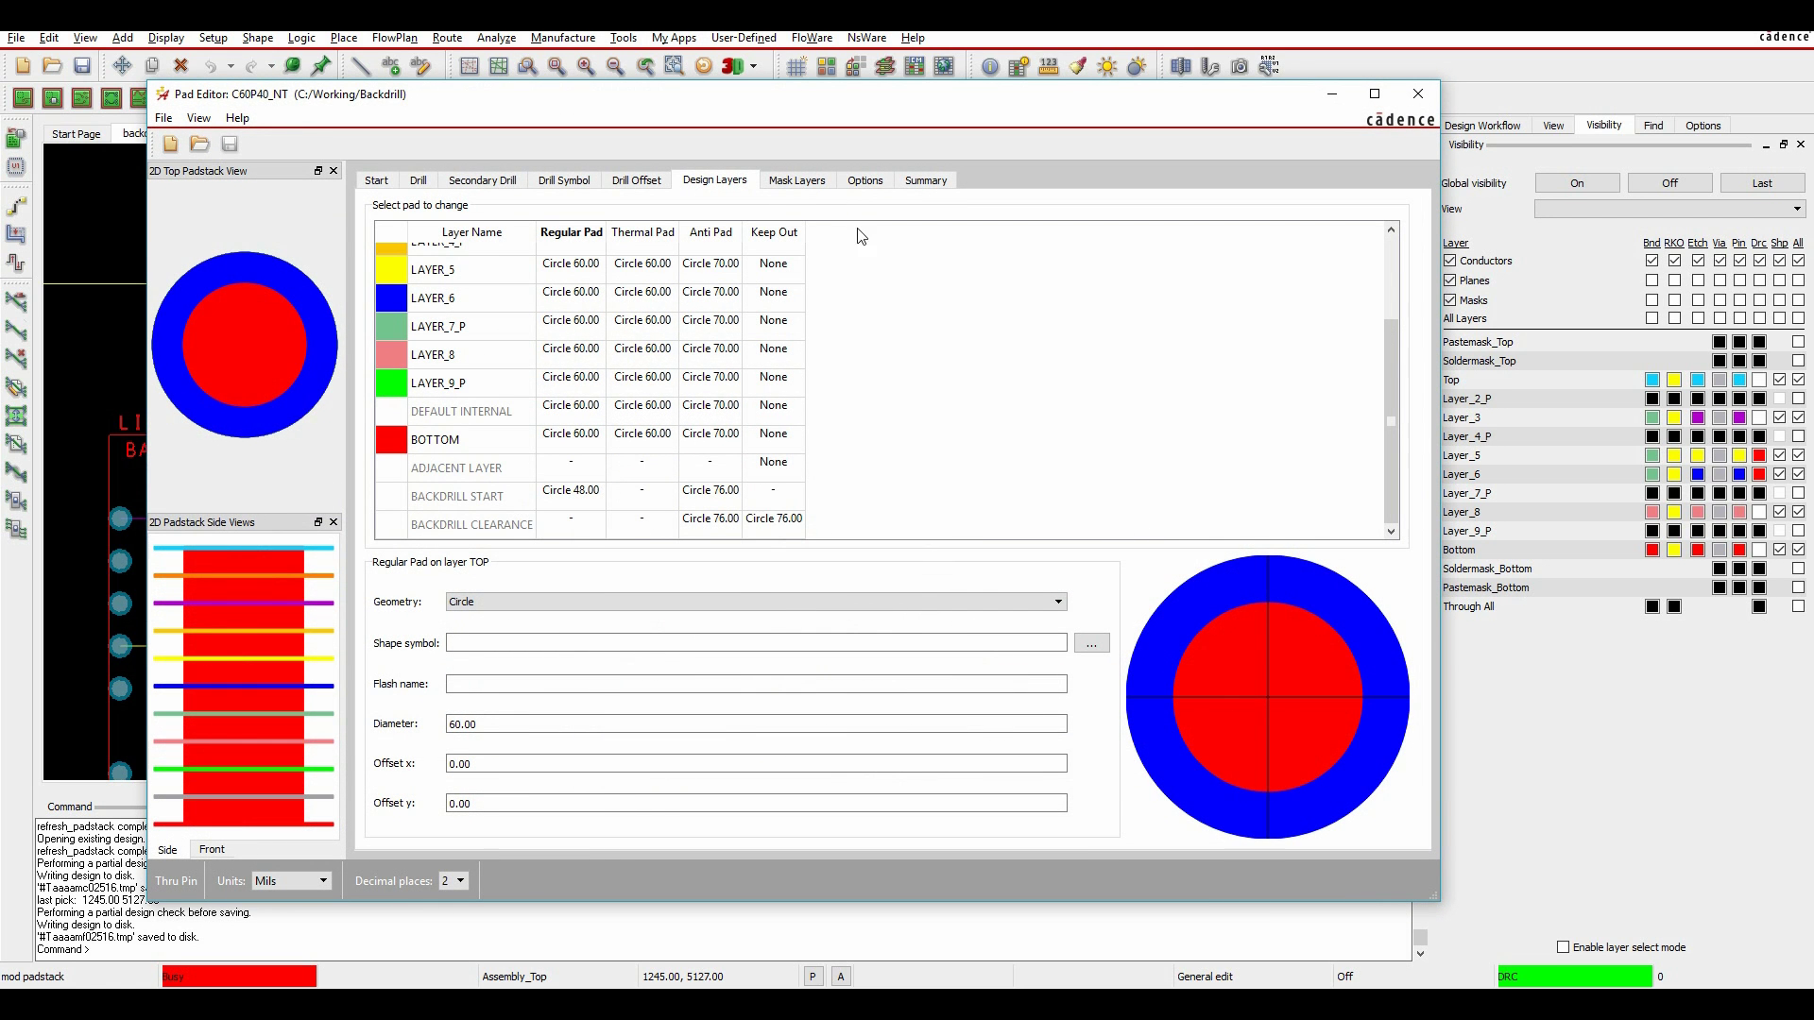
{"action": "left_click", "coordinate": [797, 179]}
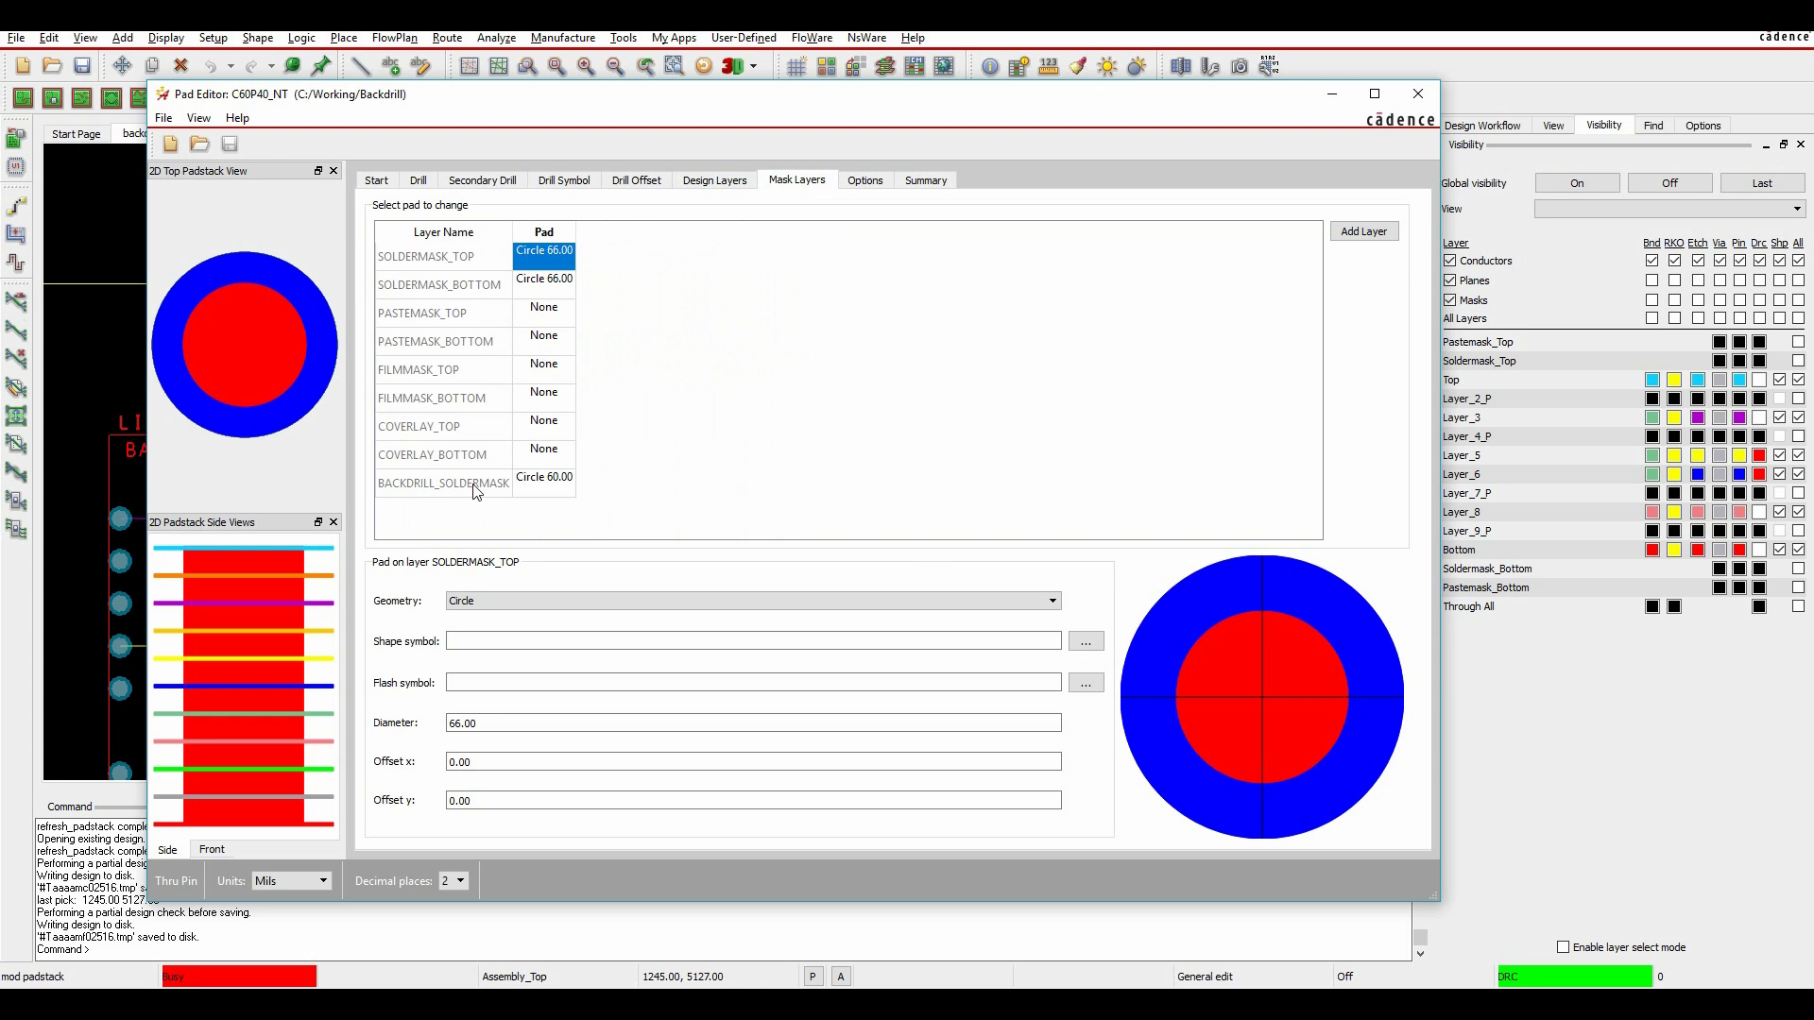
{"action": "left_click", "coordinate": [464, 183]}
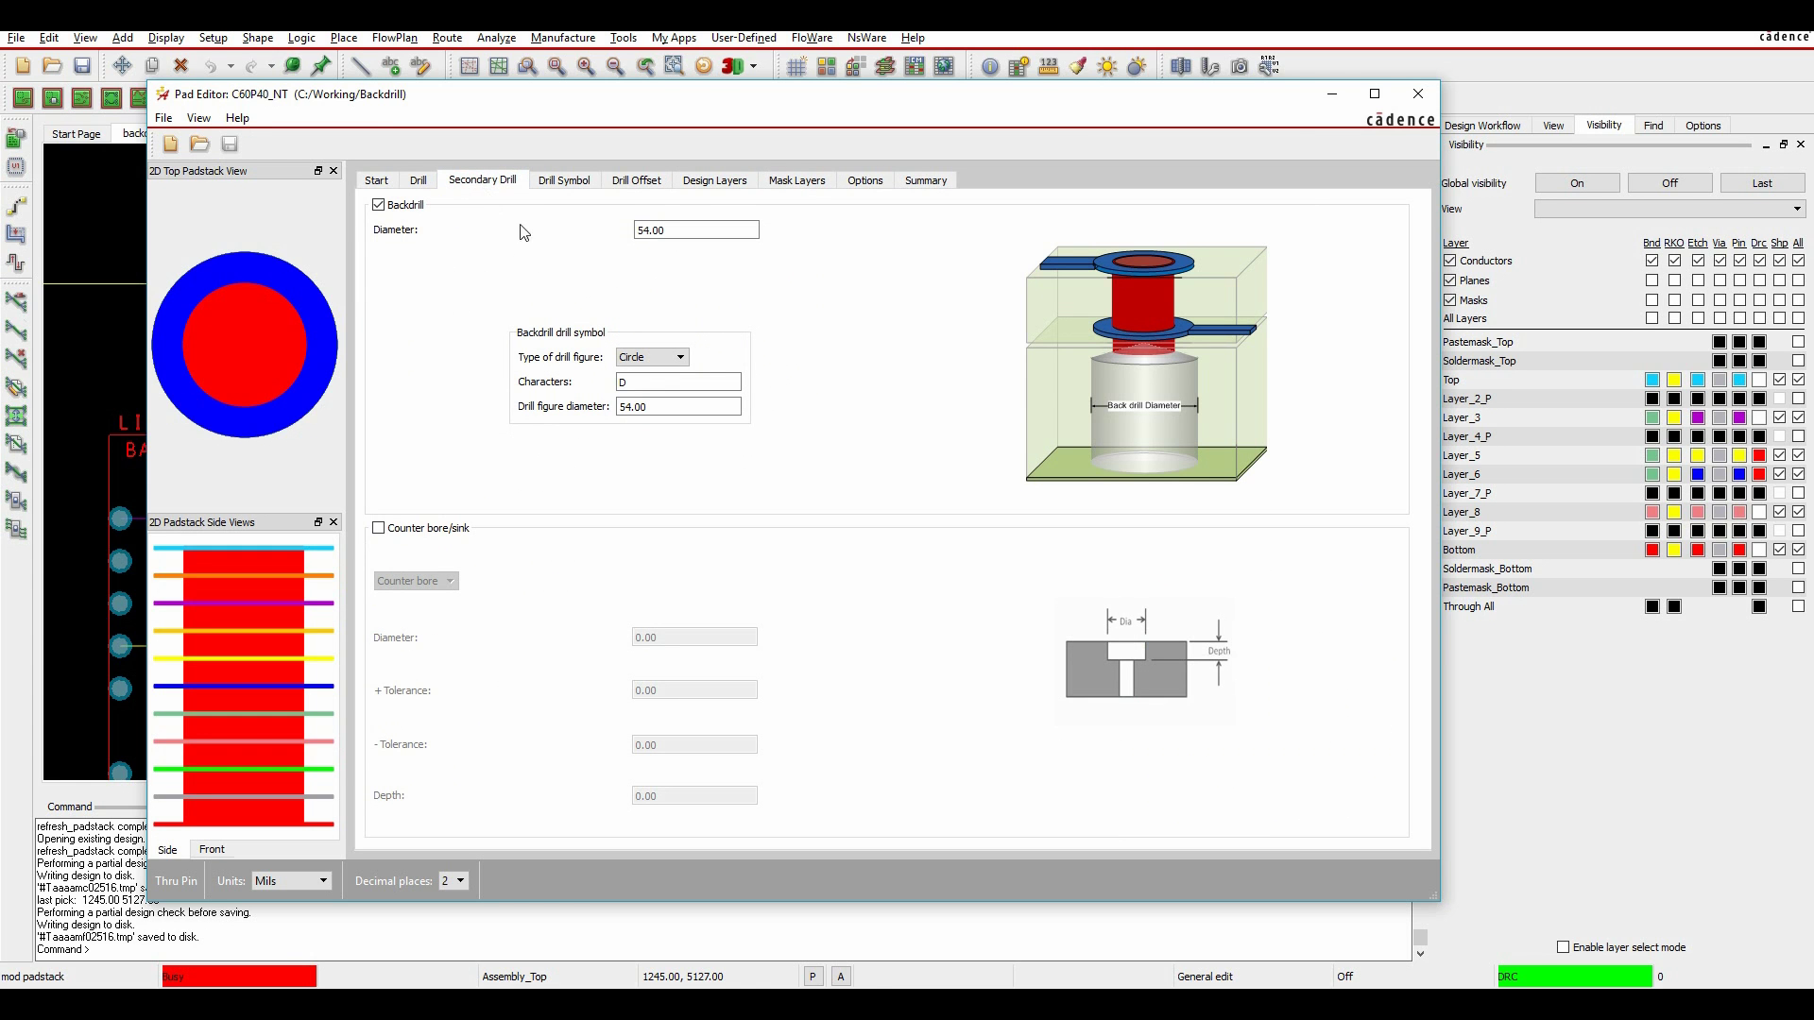
{"action": "left_click", "coordinate": [1417, 93]}
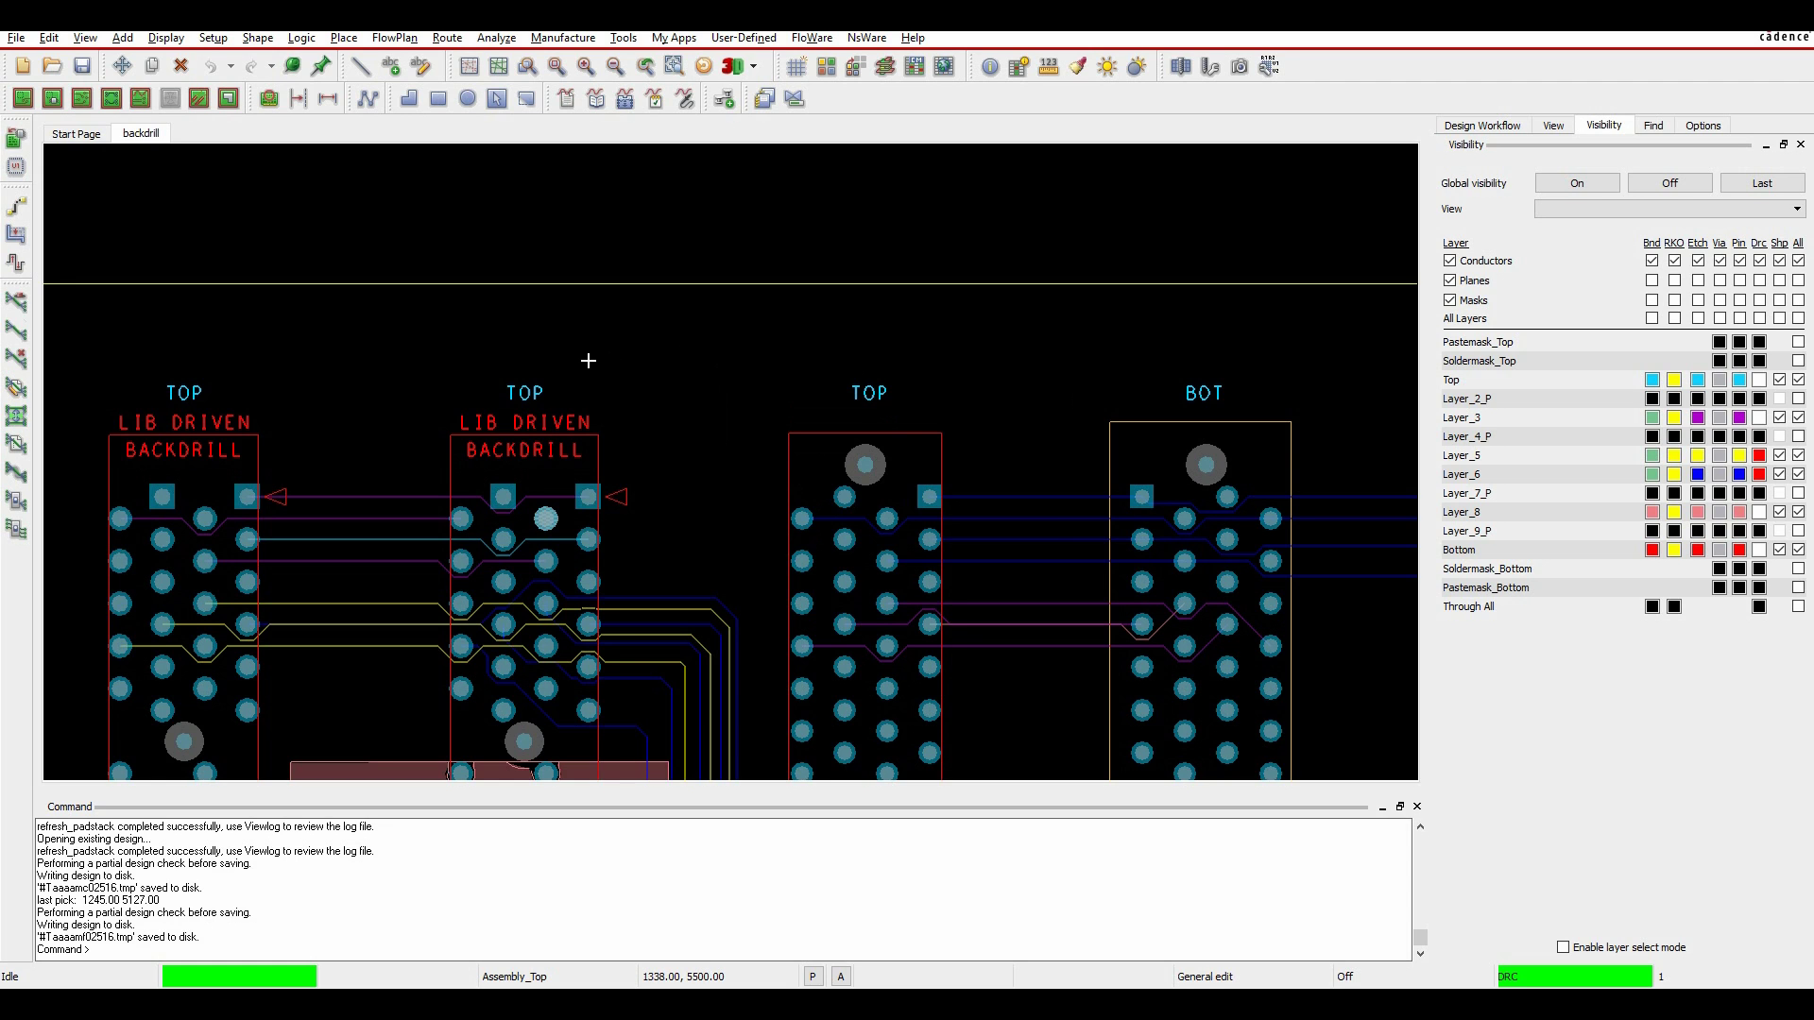
{"action": "left_click", "coordinate": [916, 70]}
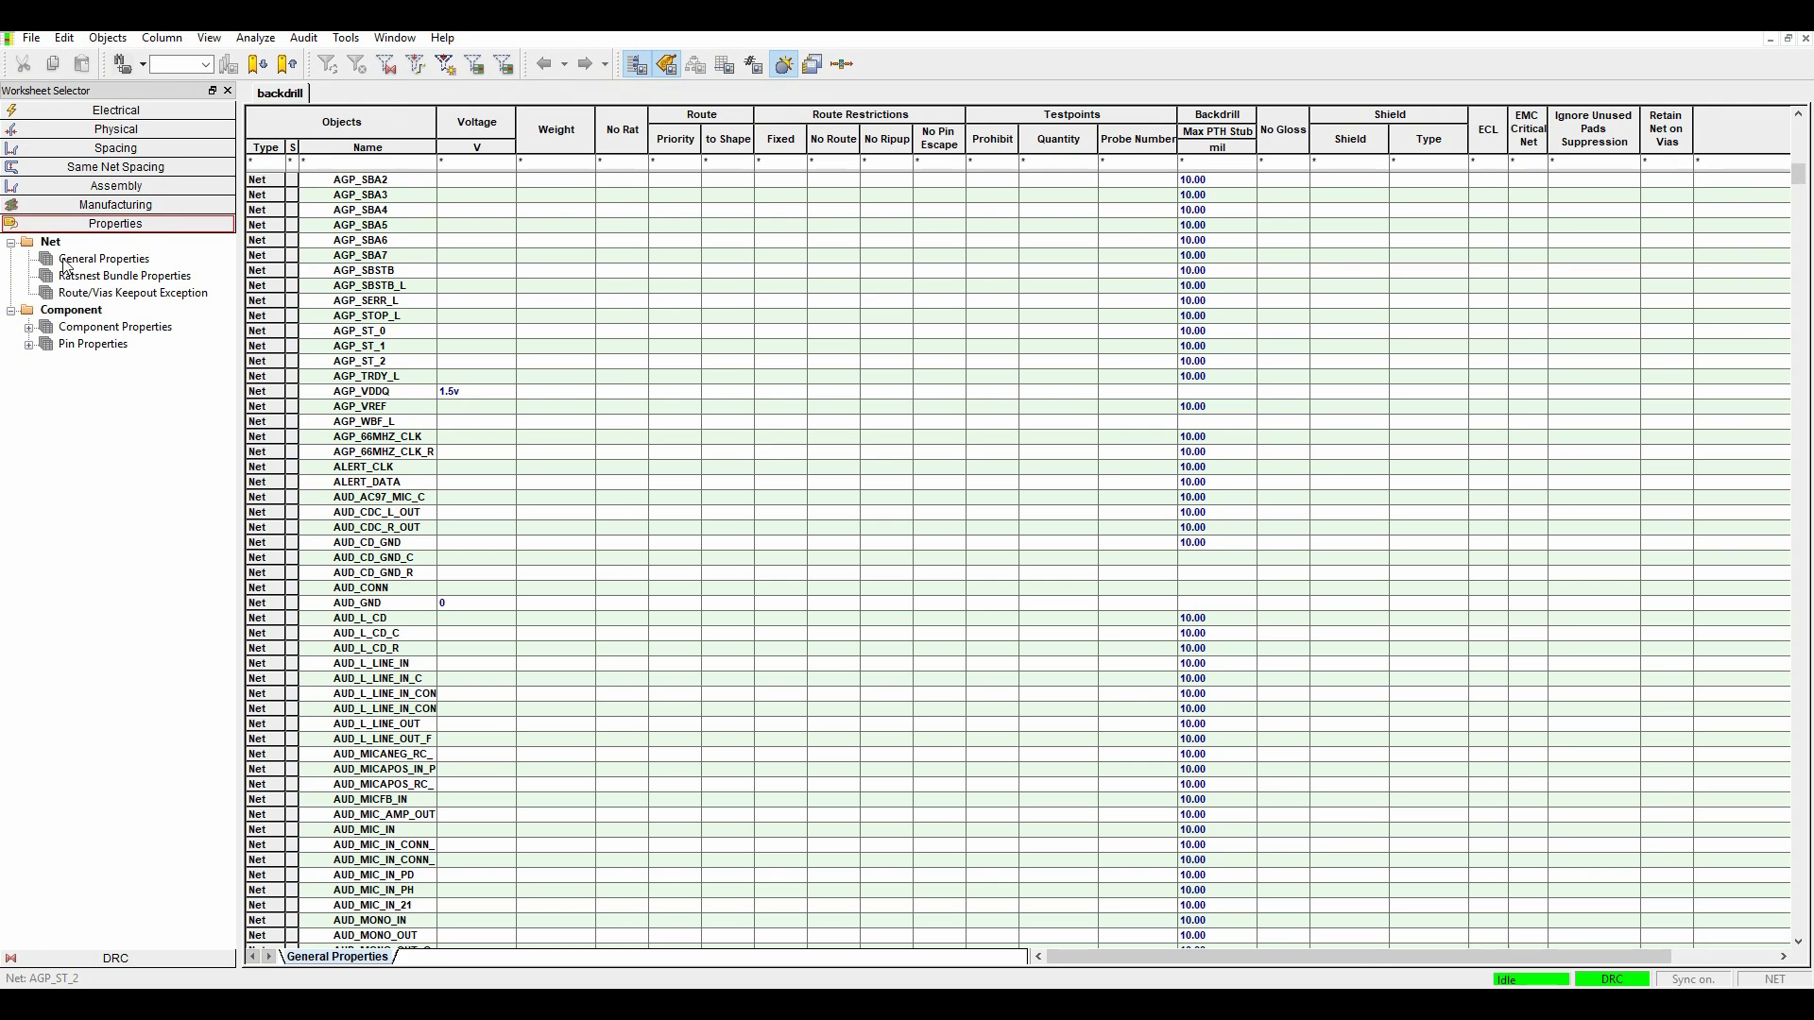
{"action": "left_click", "coordinate": [66, 261]}
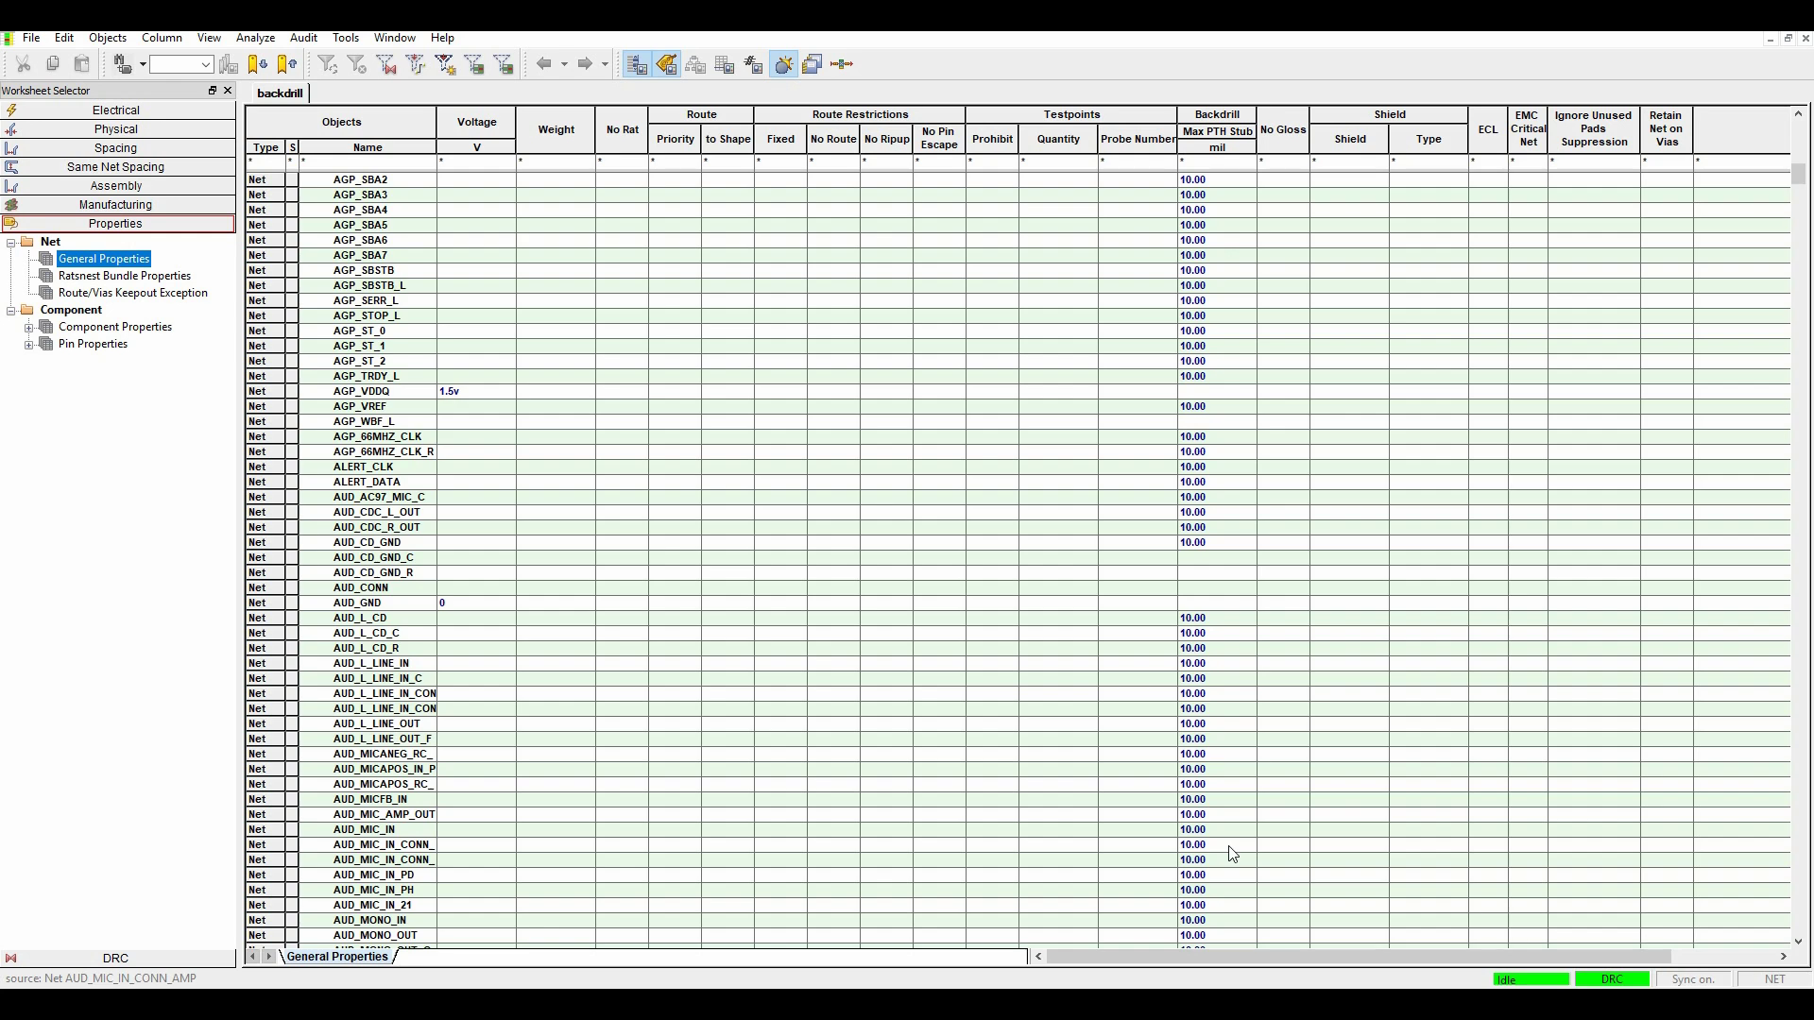
{"action": "scroll", "coordinate": [1233, 854], "scroll_direction": "down", "scroll_amount": 10}
{"action": "scroll", "coordinate": [1232, 869], "scroll_direction": "up", "scroll_amount": 16}
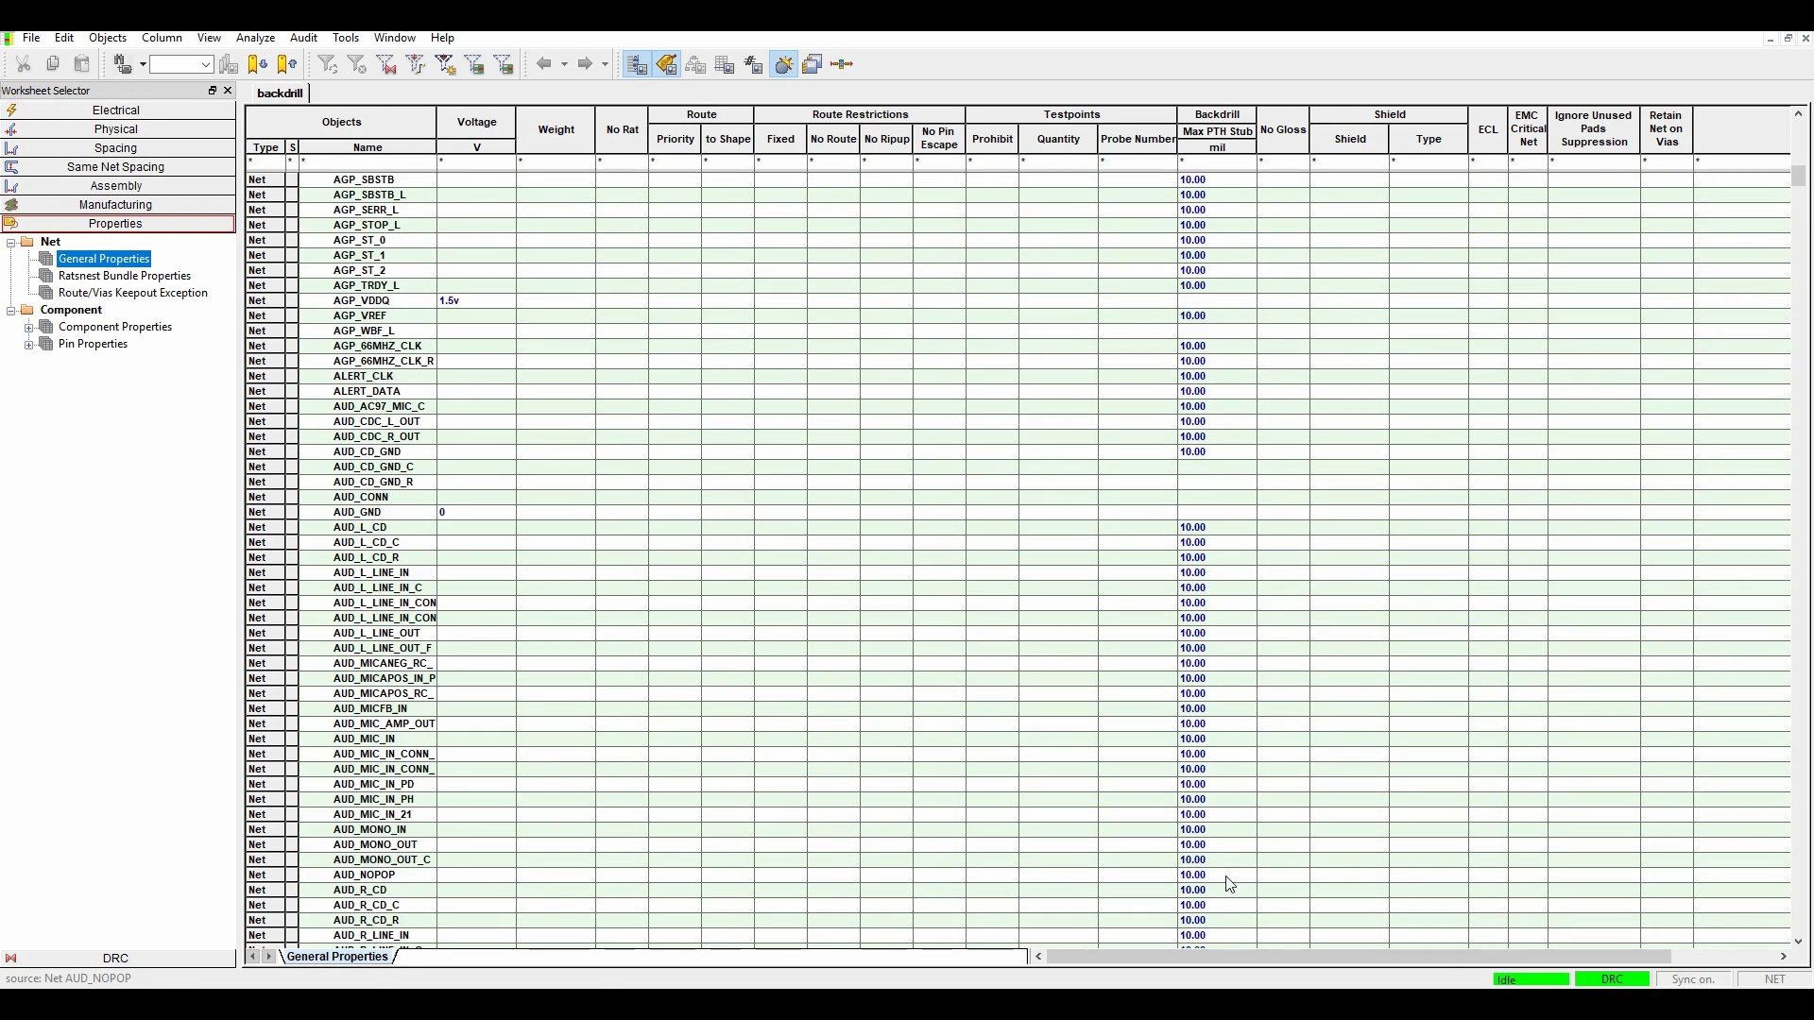
{"action": "scroll", "coordinate": [1231, 884], "scroll_direction": "up", "scroll_amount": 7}
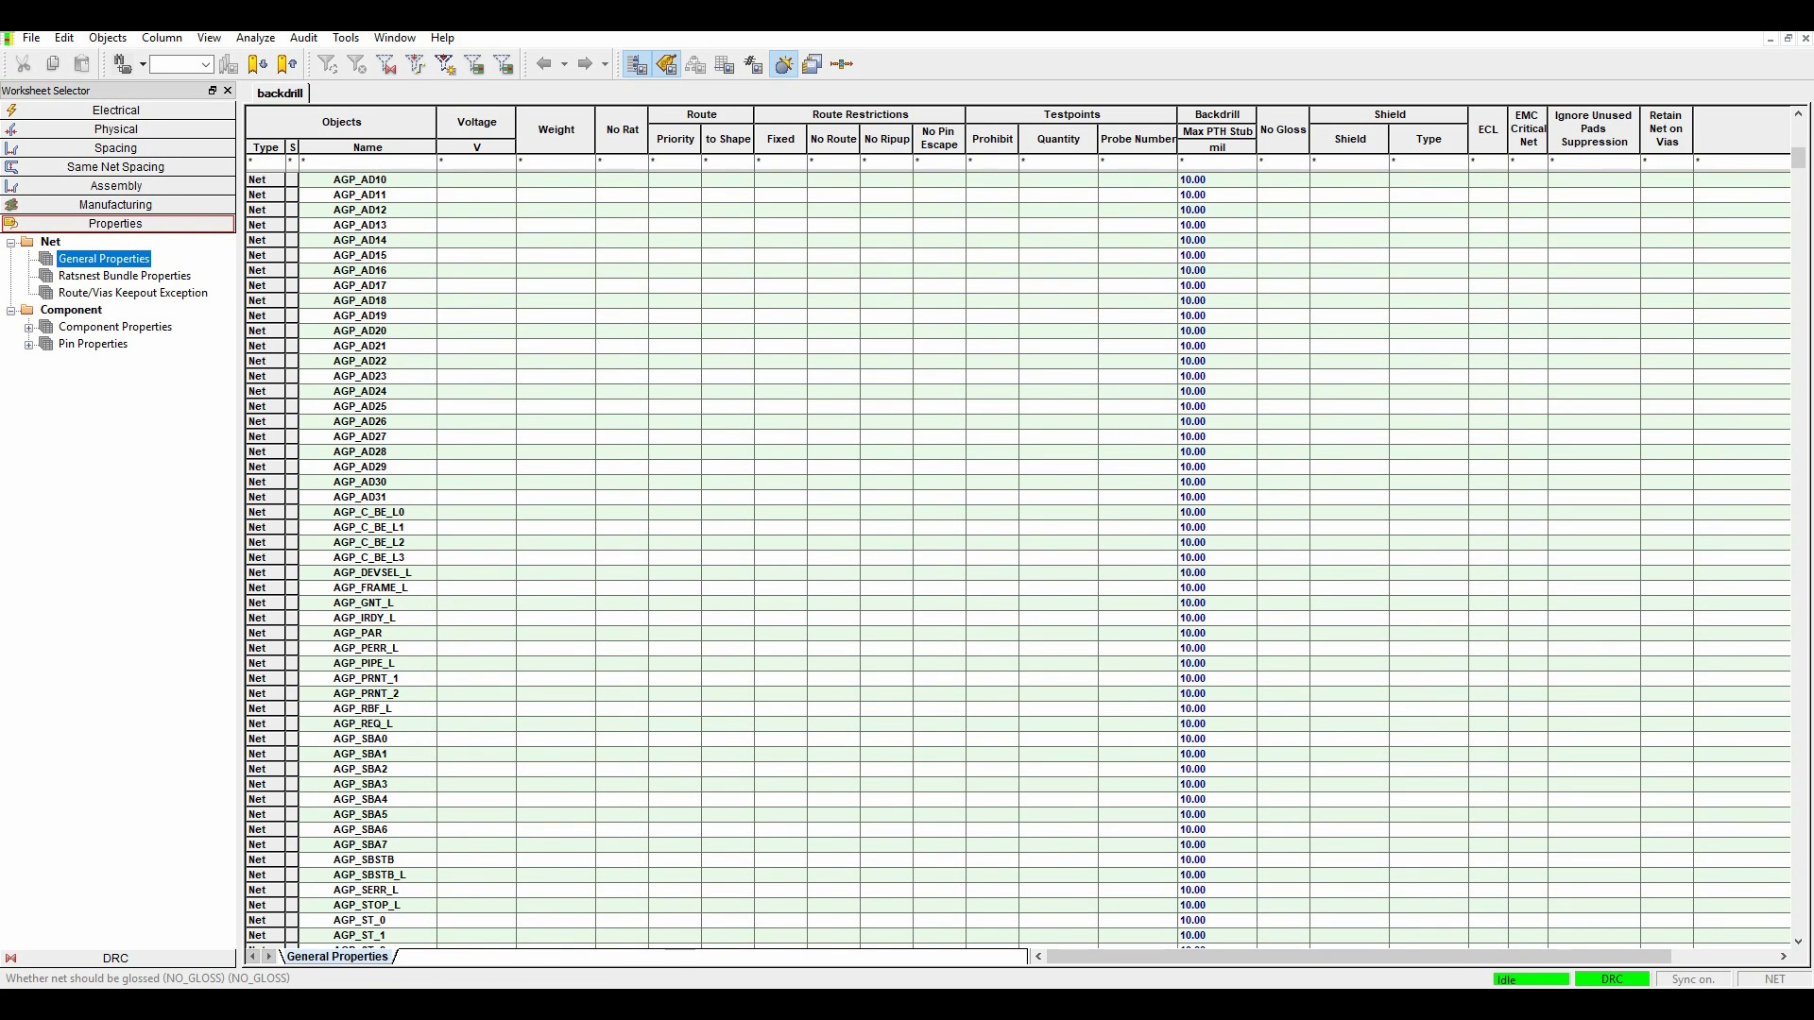
{"action": "key", "text": "alt+Tab"}
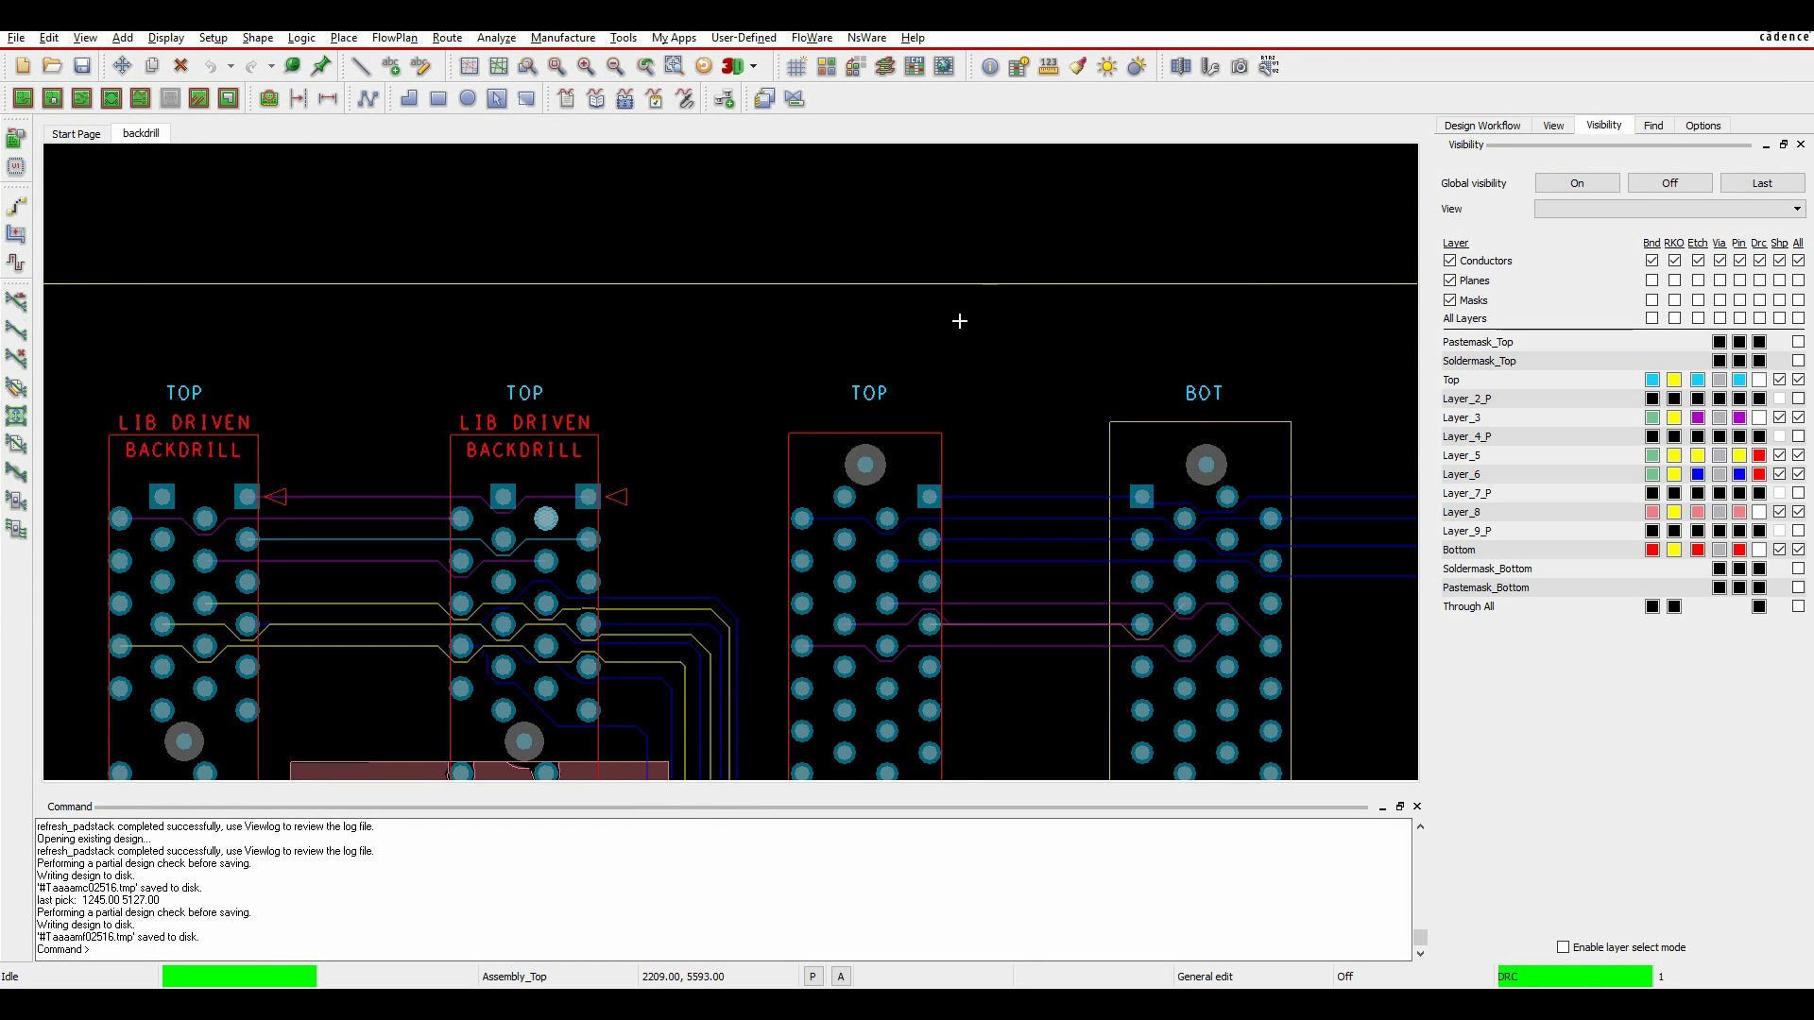
{"action": "left_click", "coordinate": [806, 378]}
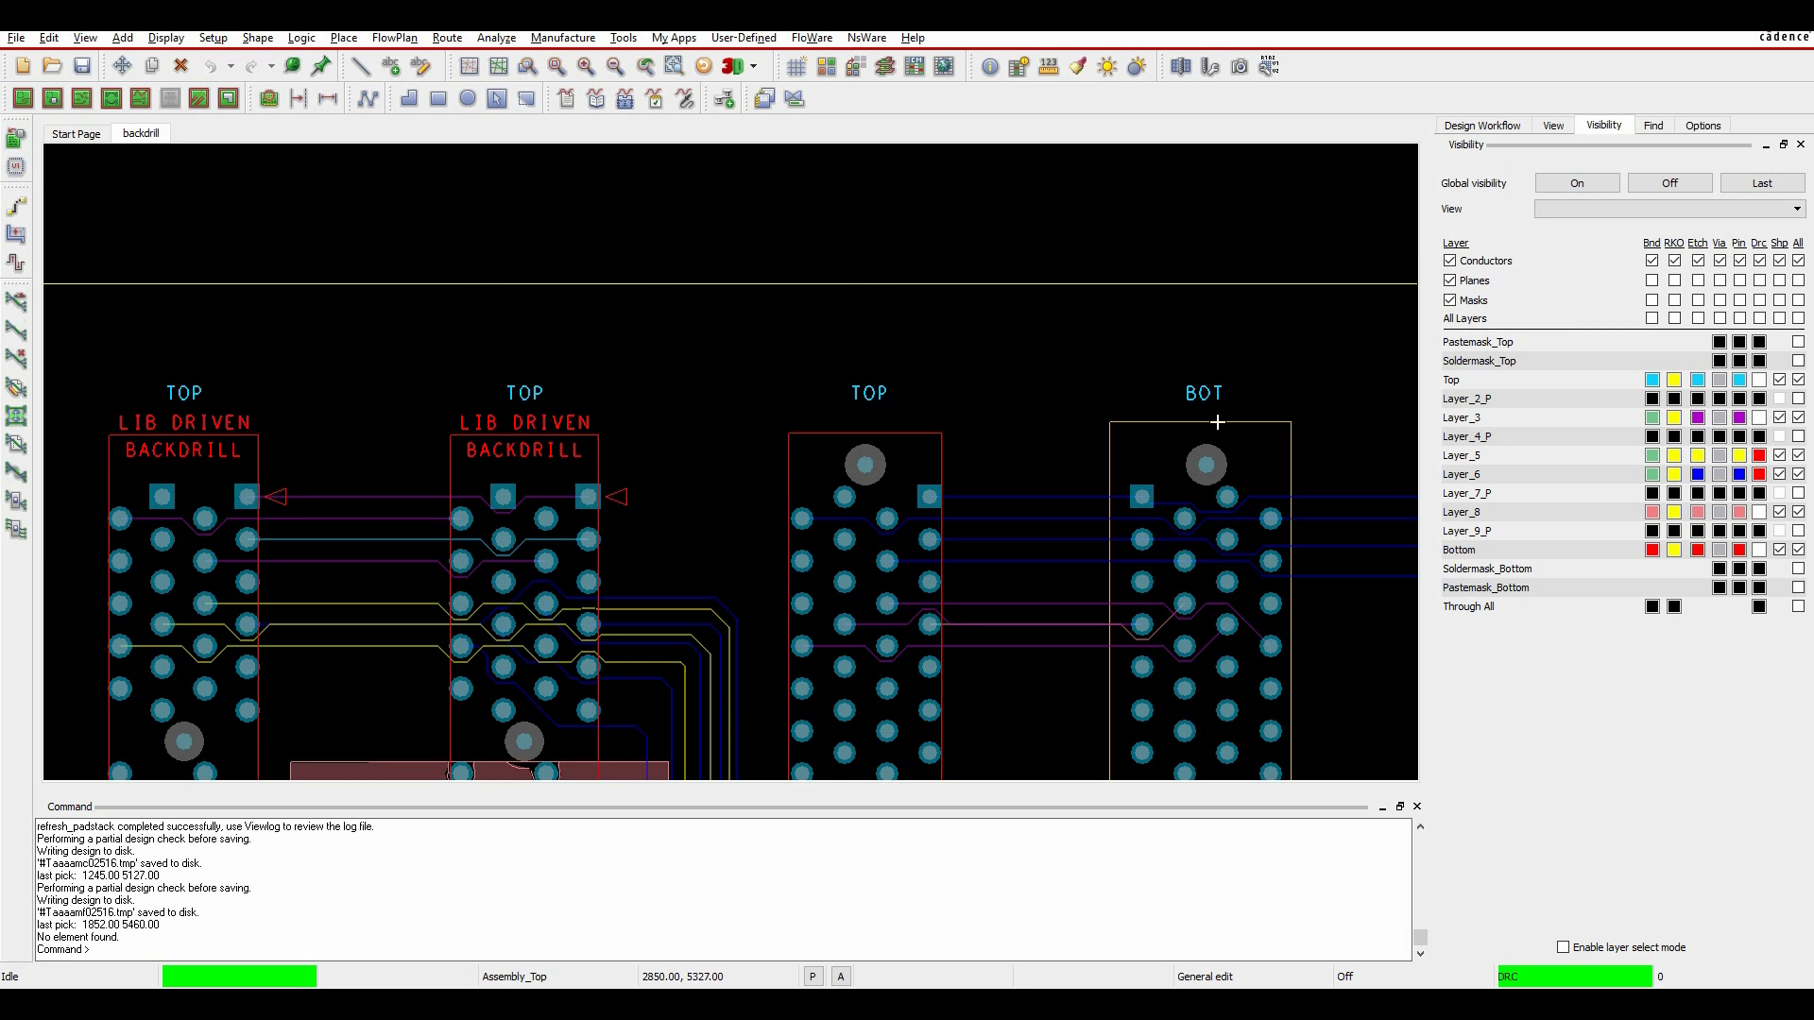
- In Backdrill Setup and Analysis, initialize pairs to LAYER_9_P from top and LAYER_2_P from bottom
{"action": "mouse_move", "coordinate": [542, 452]}
{"action": "left_click", "coordinate": [579, 42]}
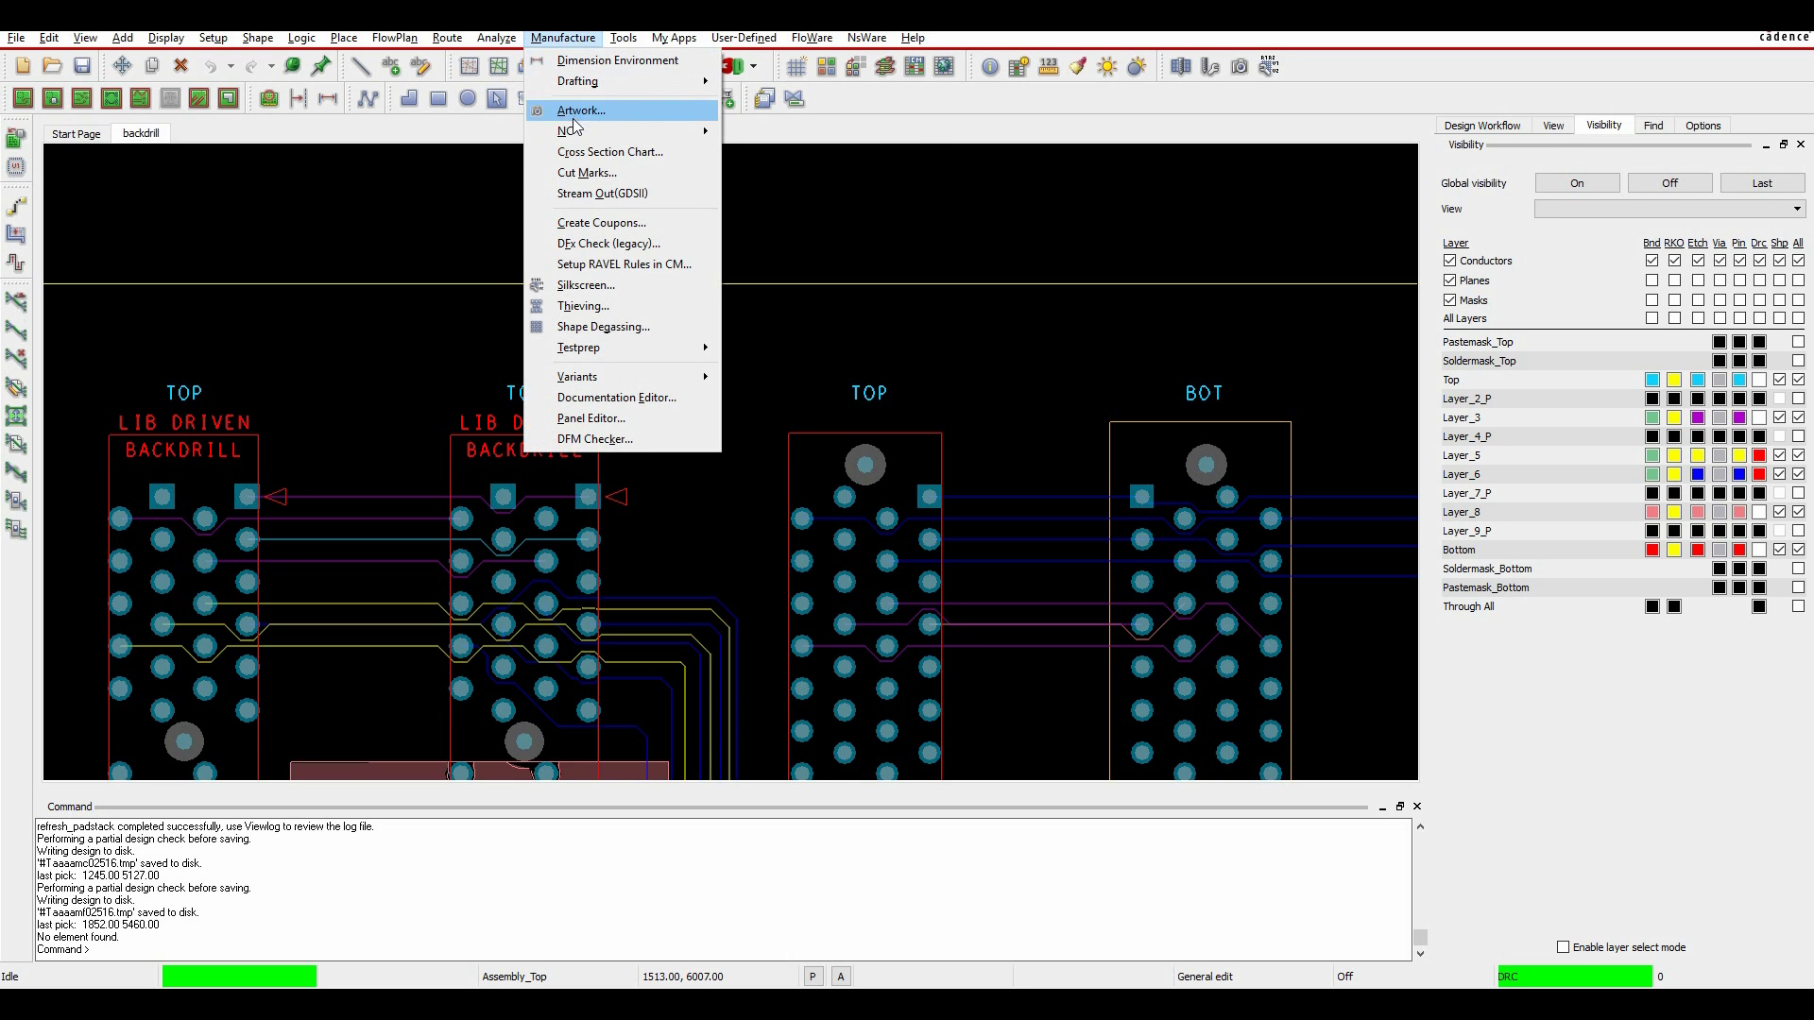
{"action": "mouse_move", "coordinate": [578, 132]}
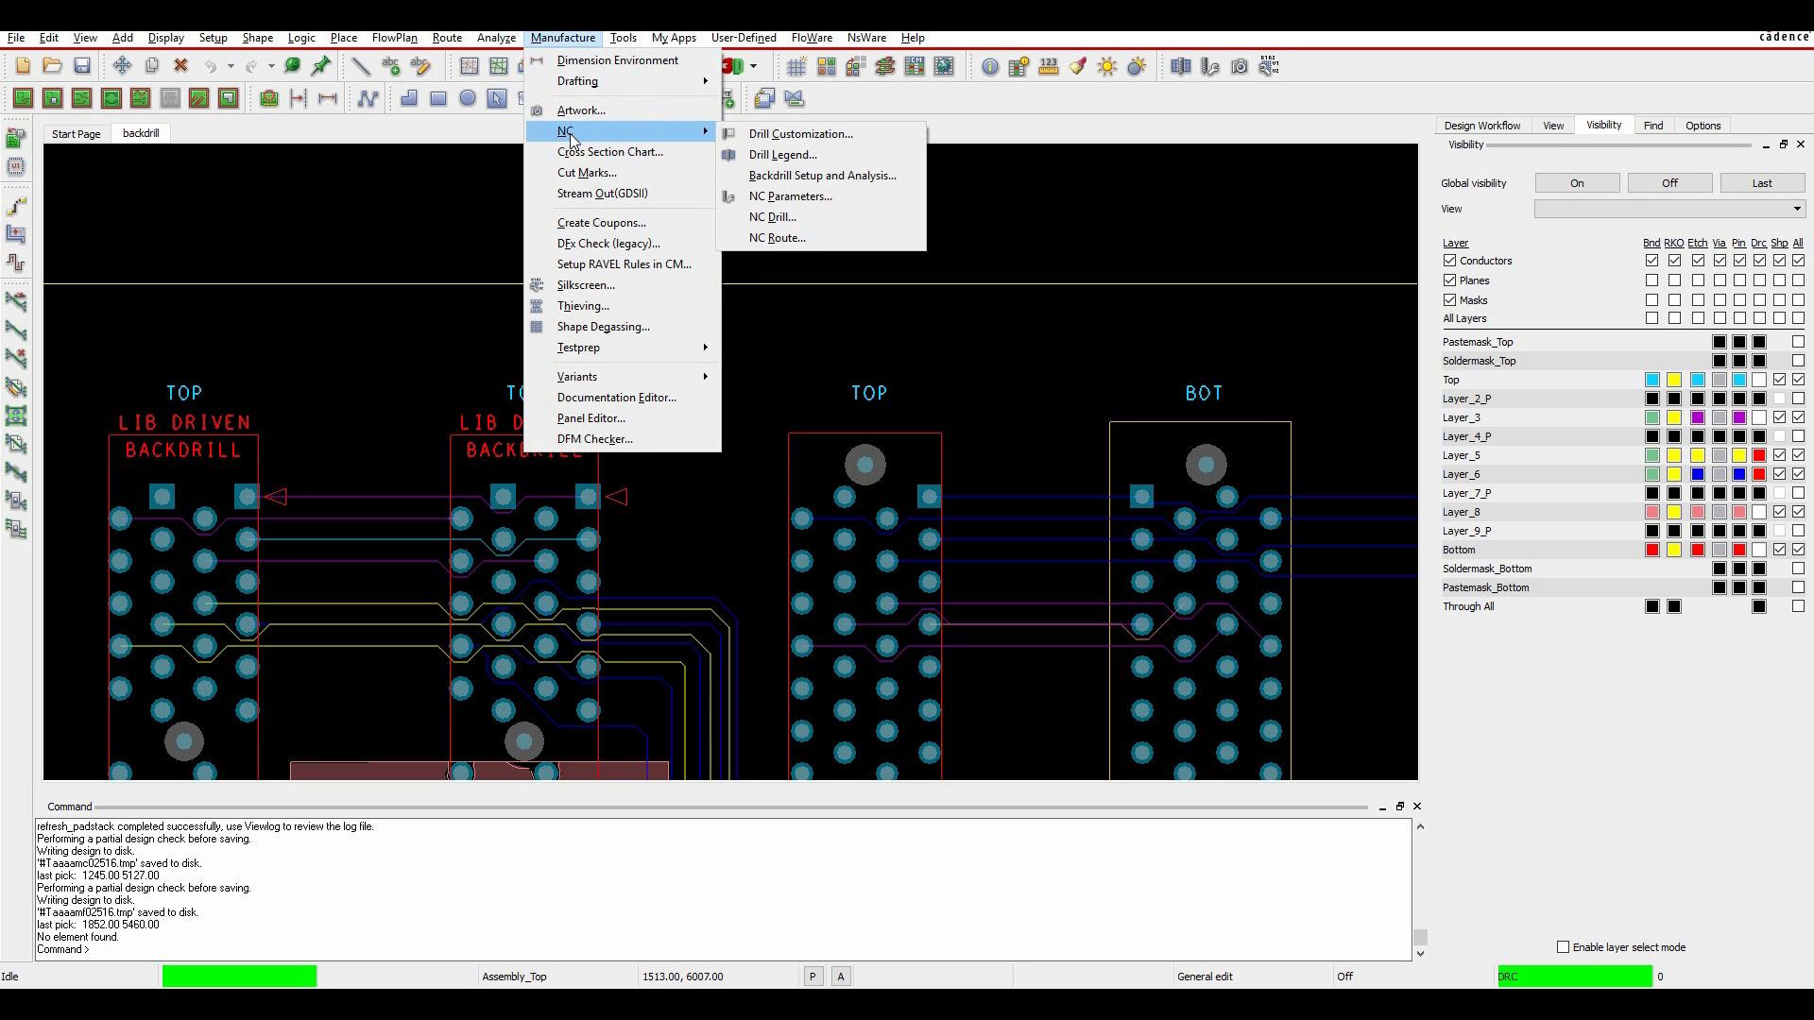
{"action": "left_click", "coordinate": [826, 177]}
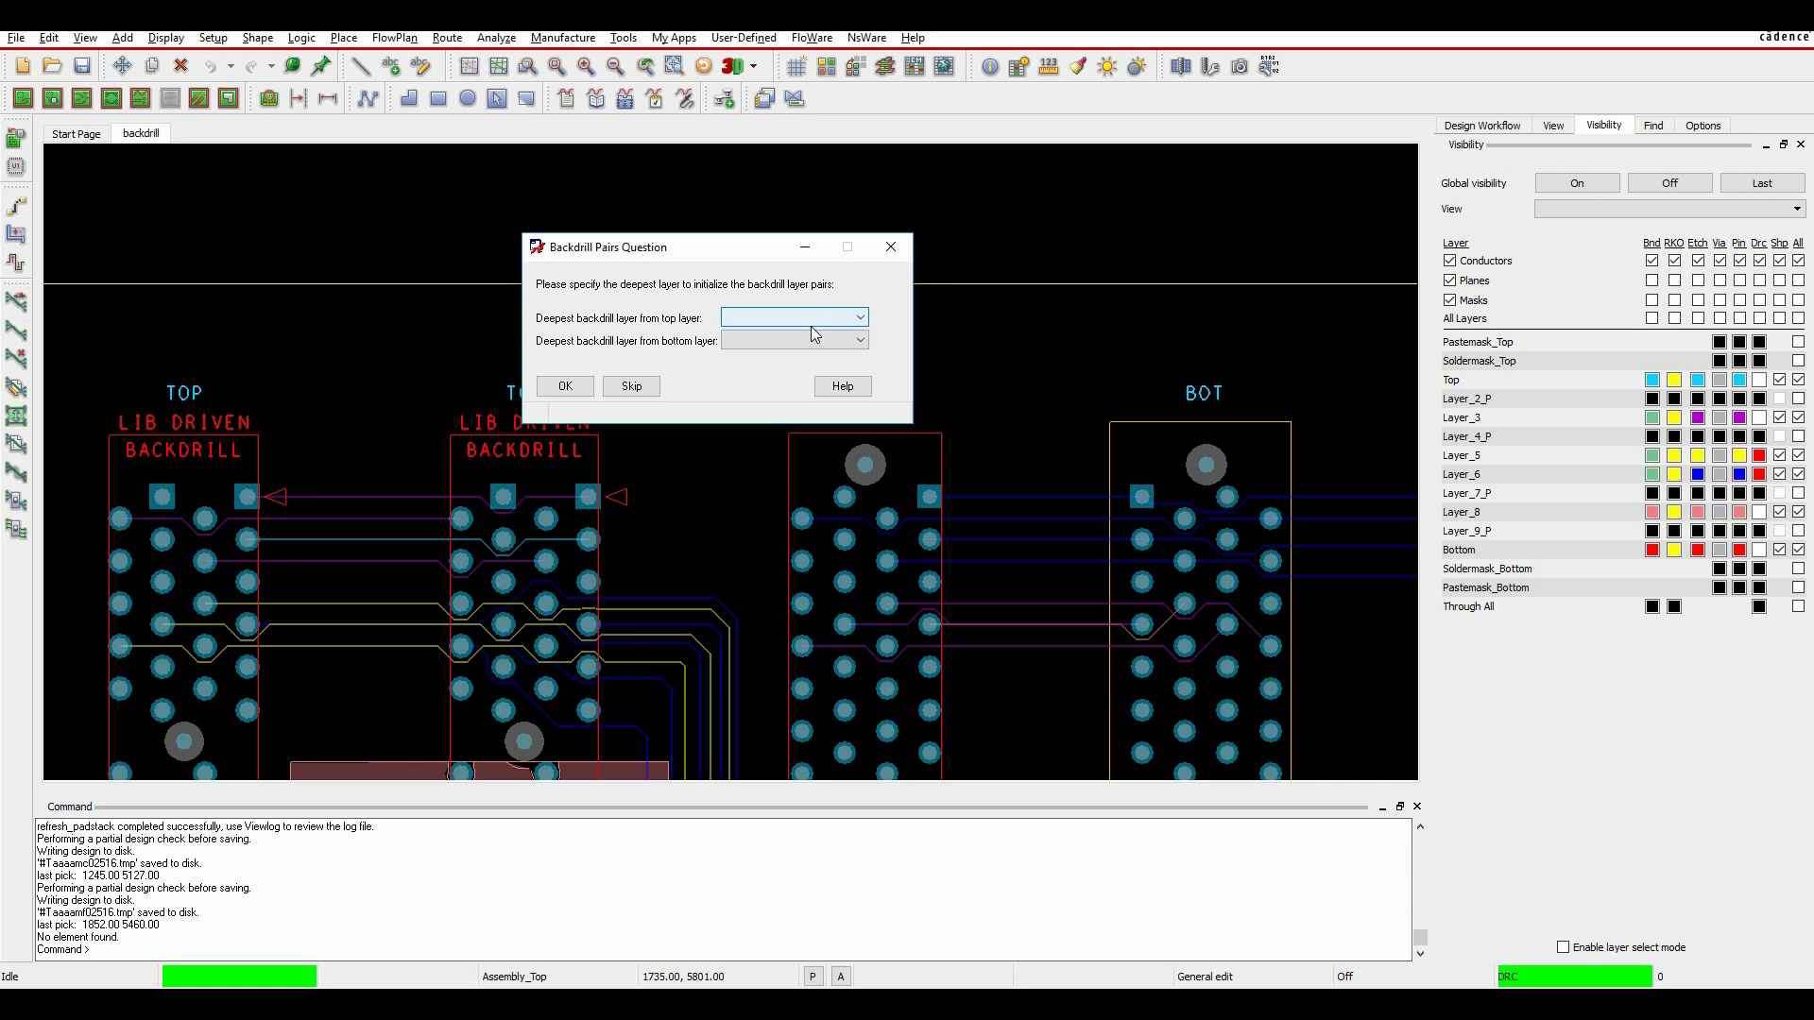
{"action": "left_click", "coordinate": [770, 323]}
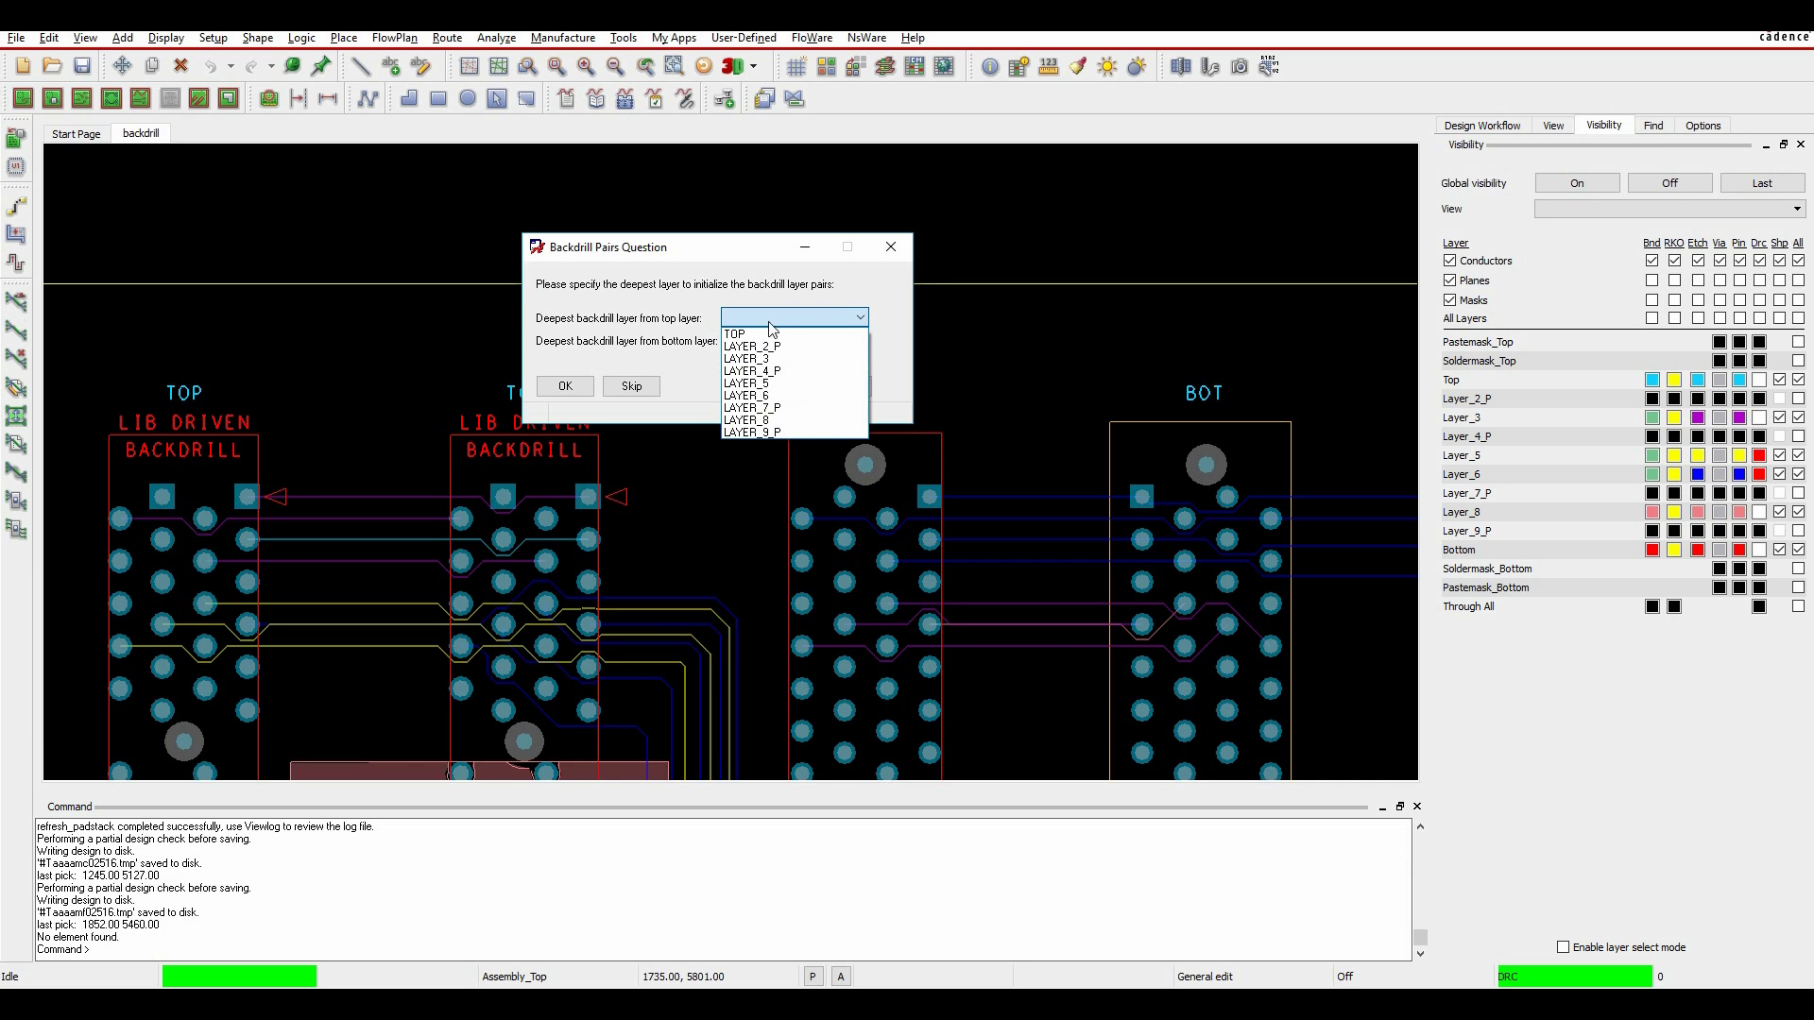
{"action": "left_click", "coordinate": [758, 435]}
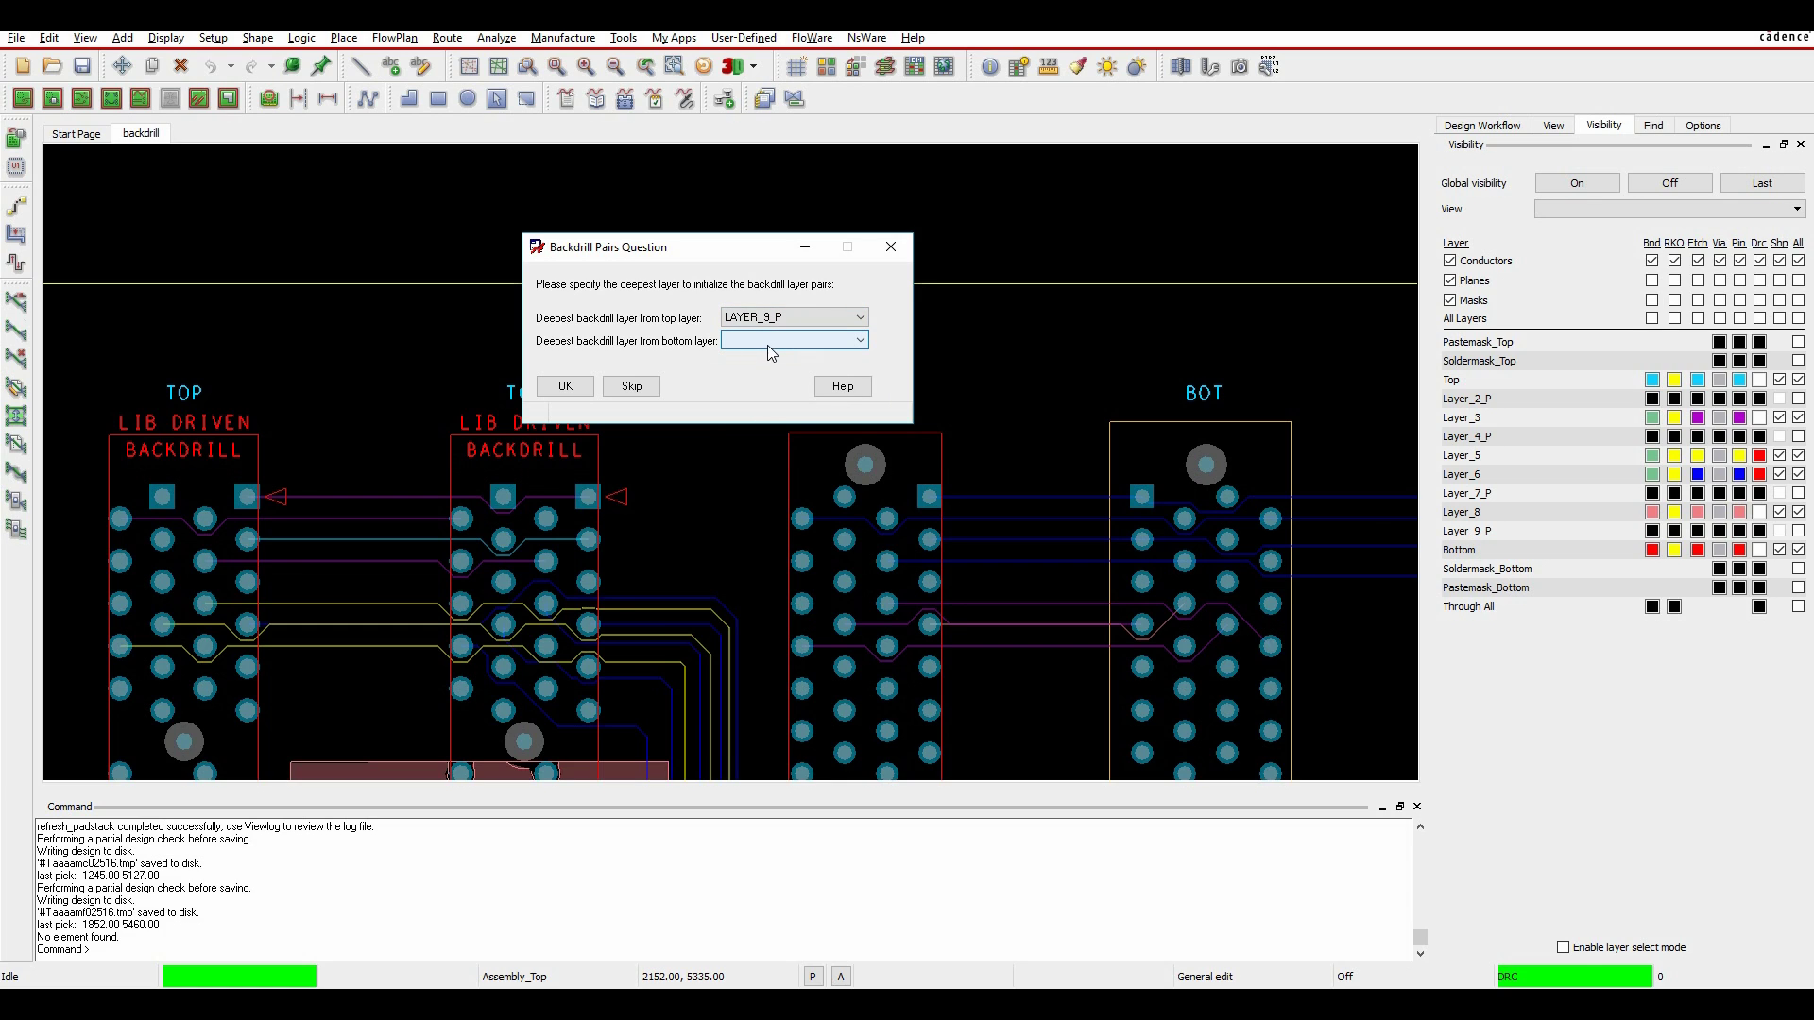
{"action": "left_click", "coordinate": [765, 343]}
{"action": "left_click", "coordinate": [772, 358]}
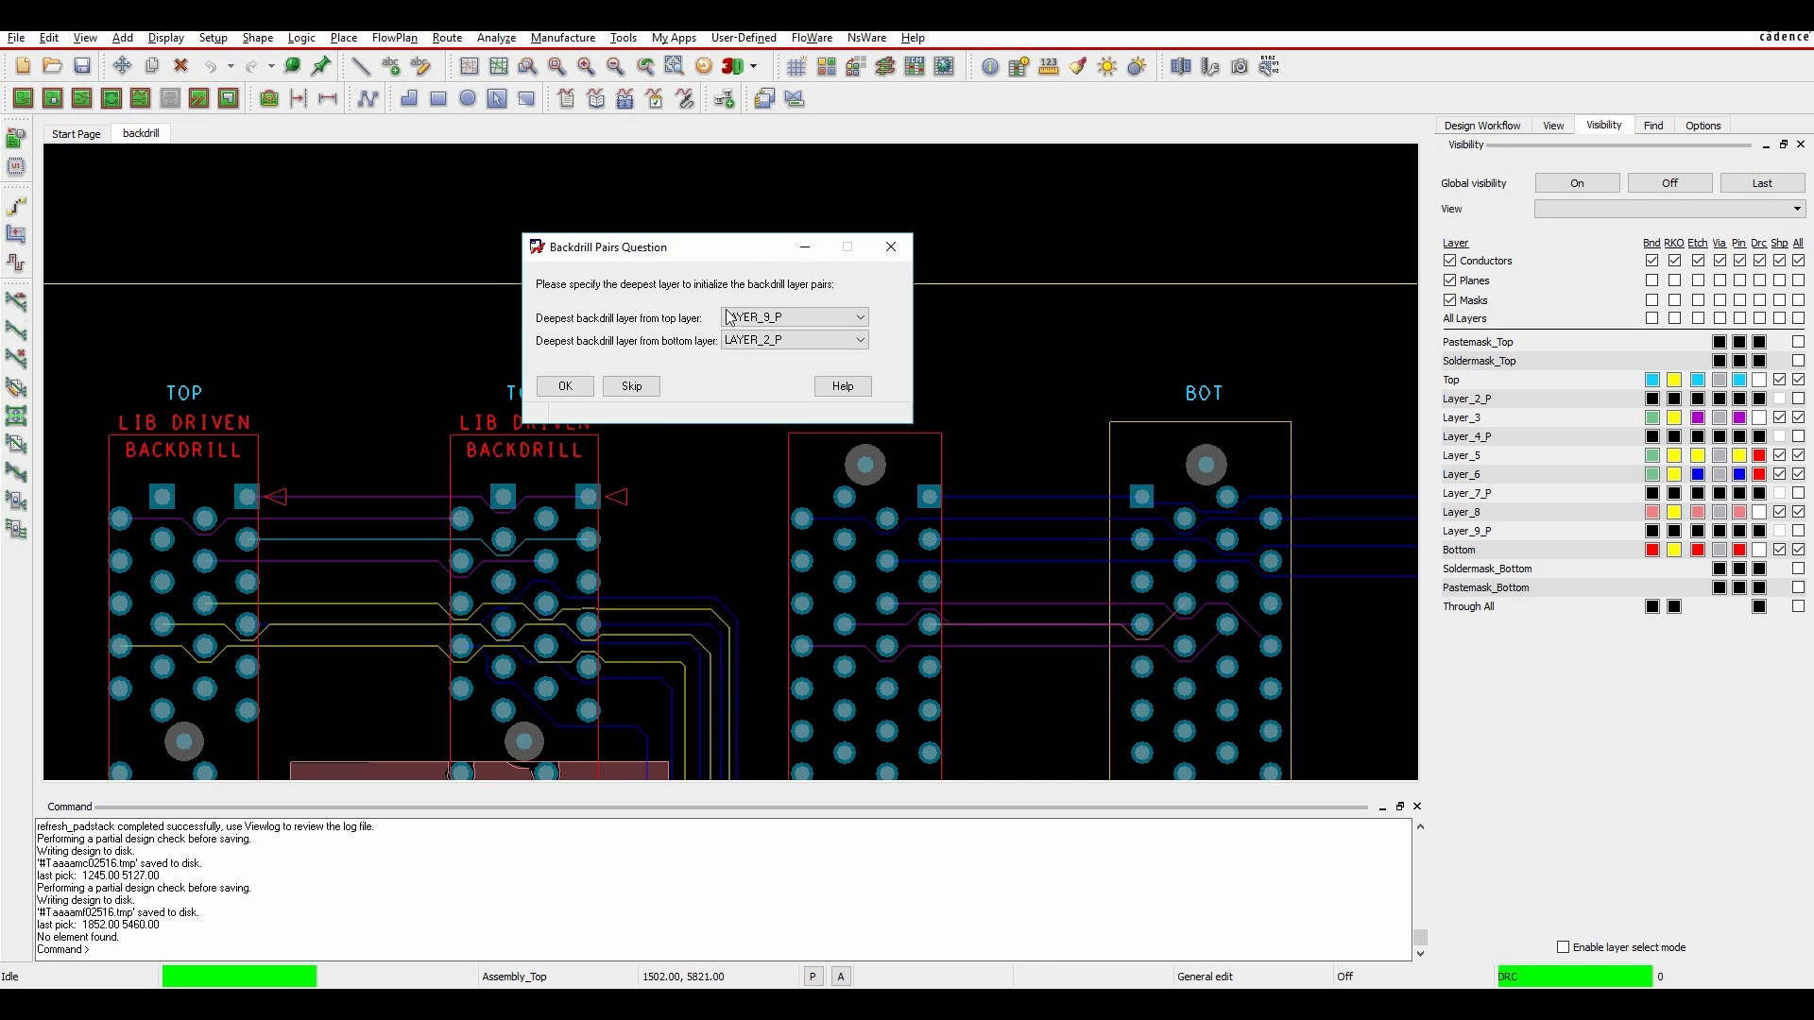
{"action": "left_click", "coordinate": [565, 386]}
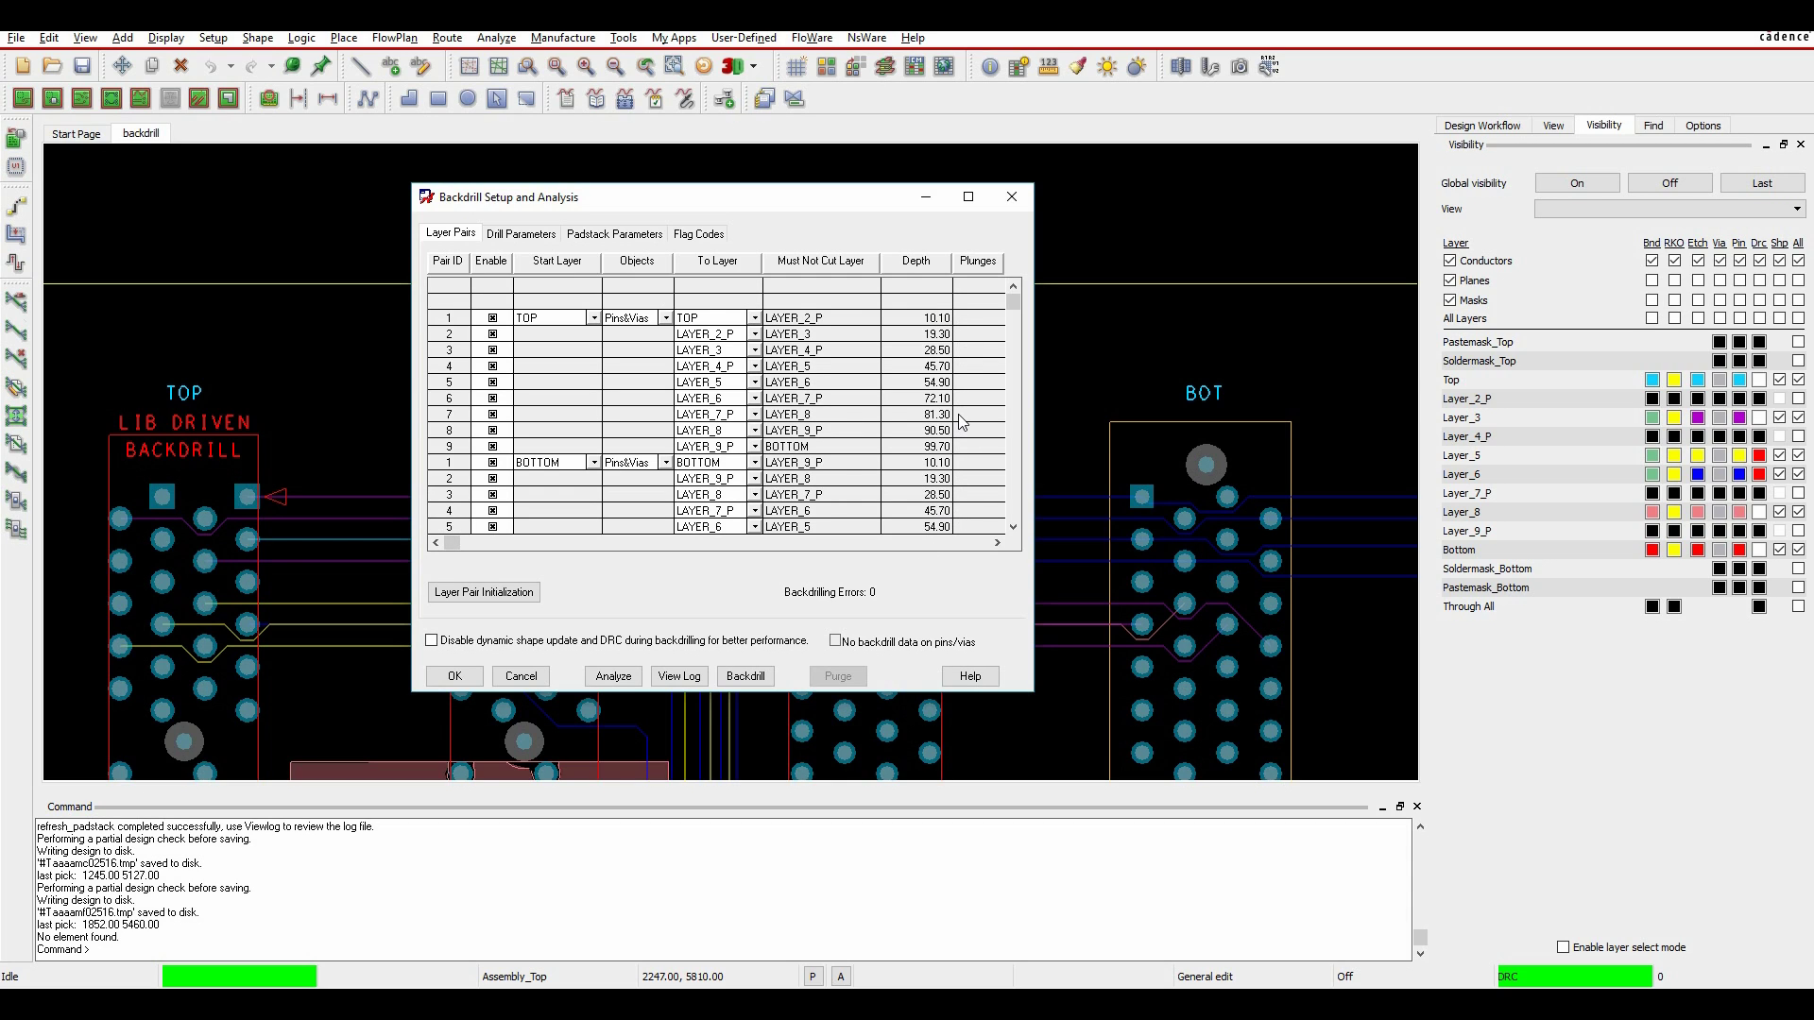
- Delete both the top-side and bottom-side pair sets to empty the table
{"action": "right_click", "coordinate": [545, 321]}
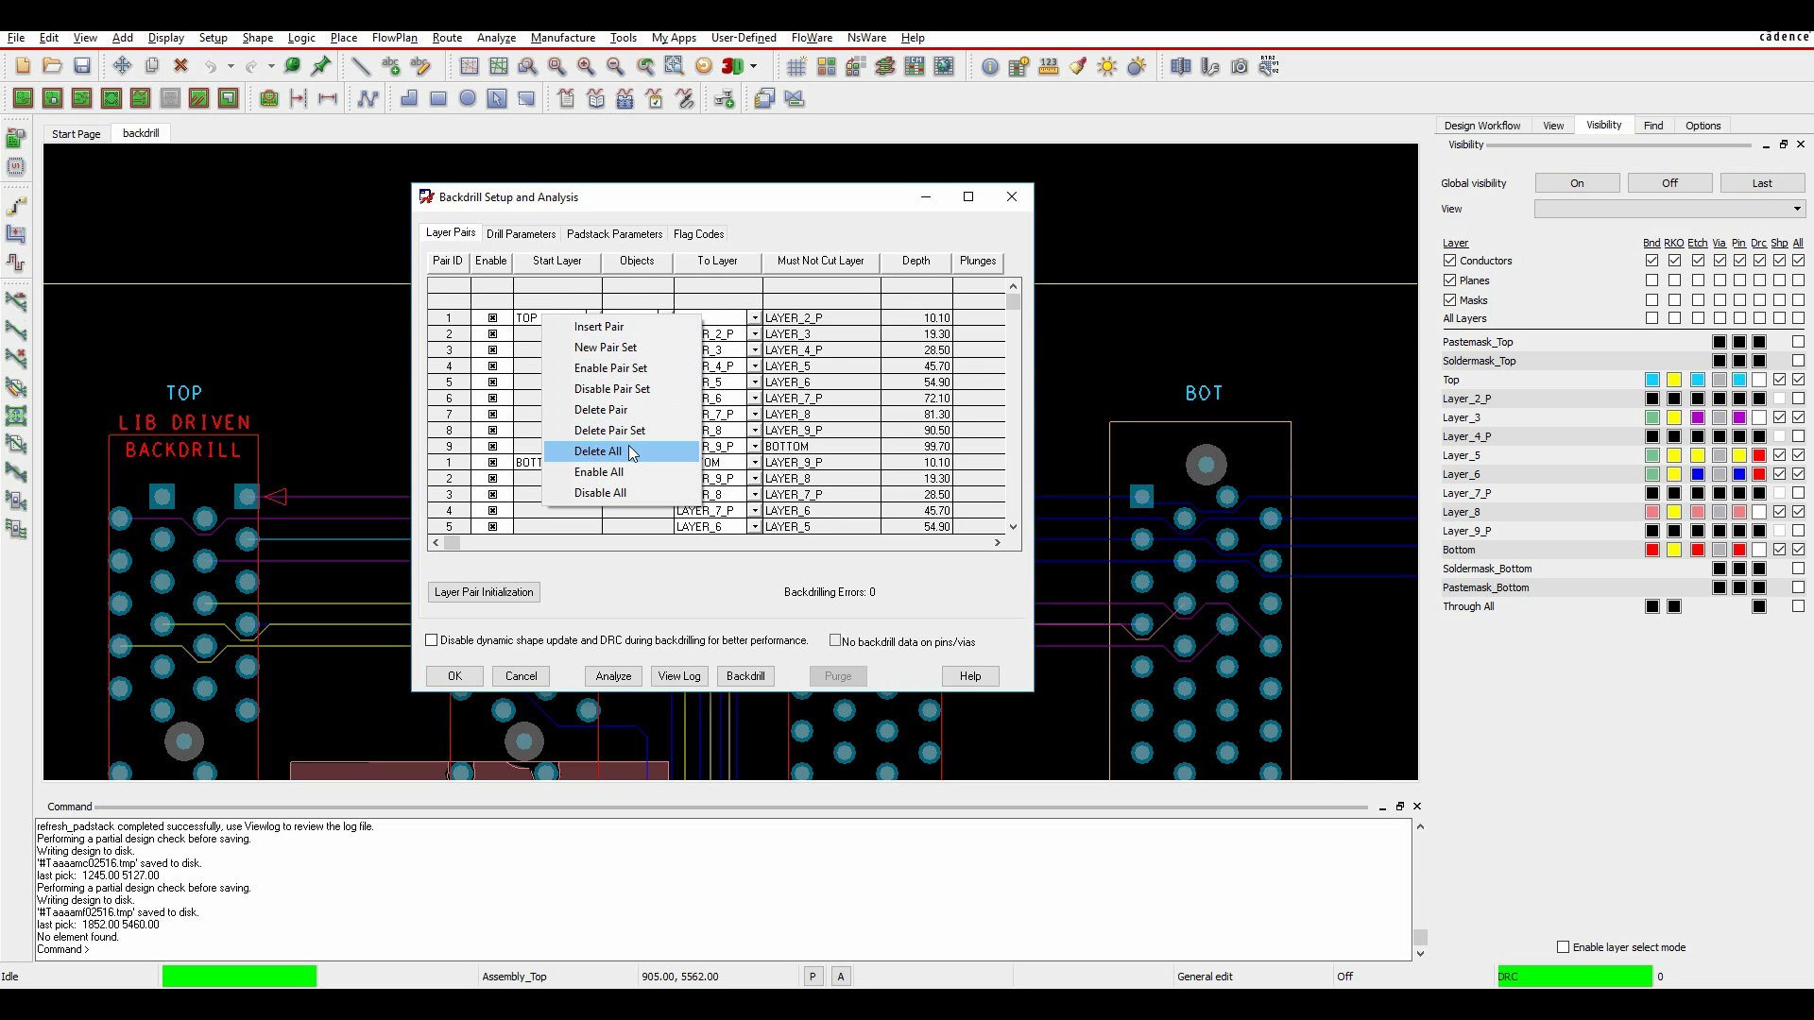
{"action": "left_click", "coordinate": [627, 432]}
{"action": "right_click", "coordinate": [553, 320]}
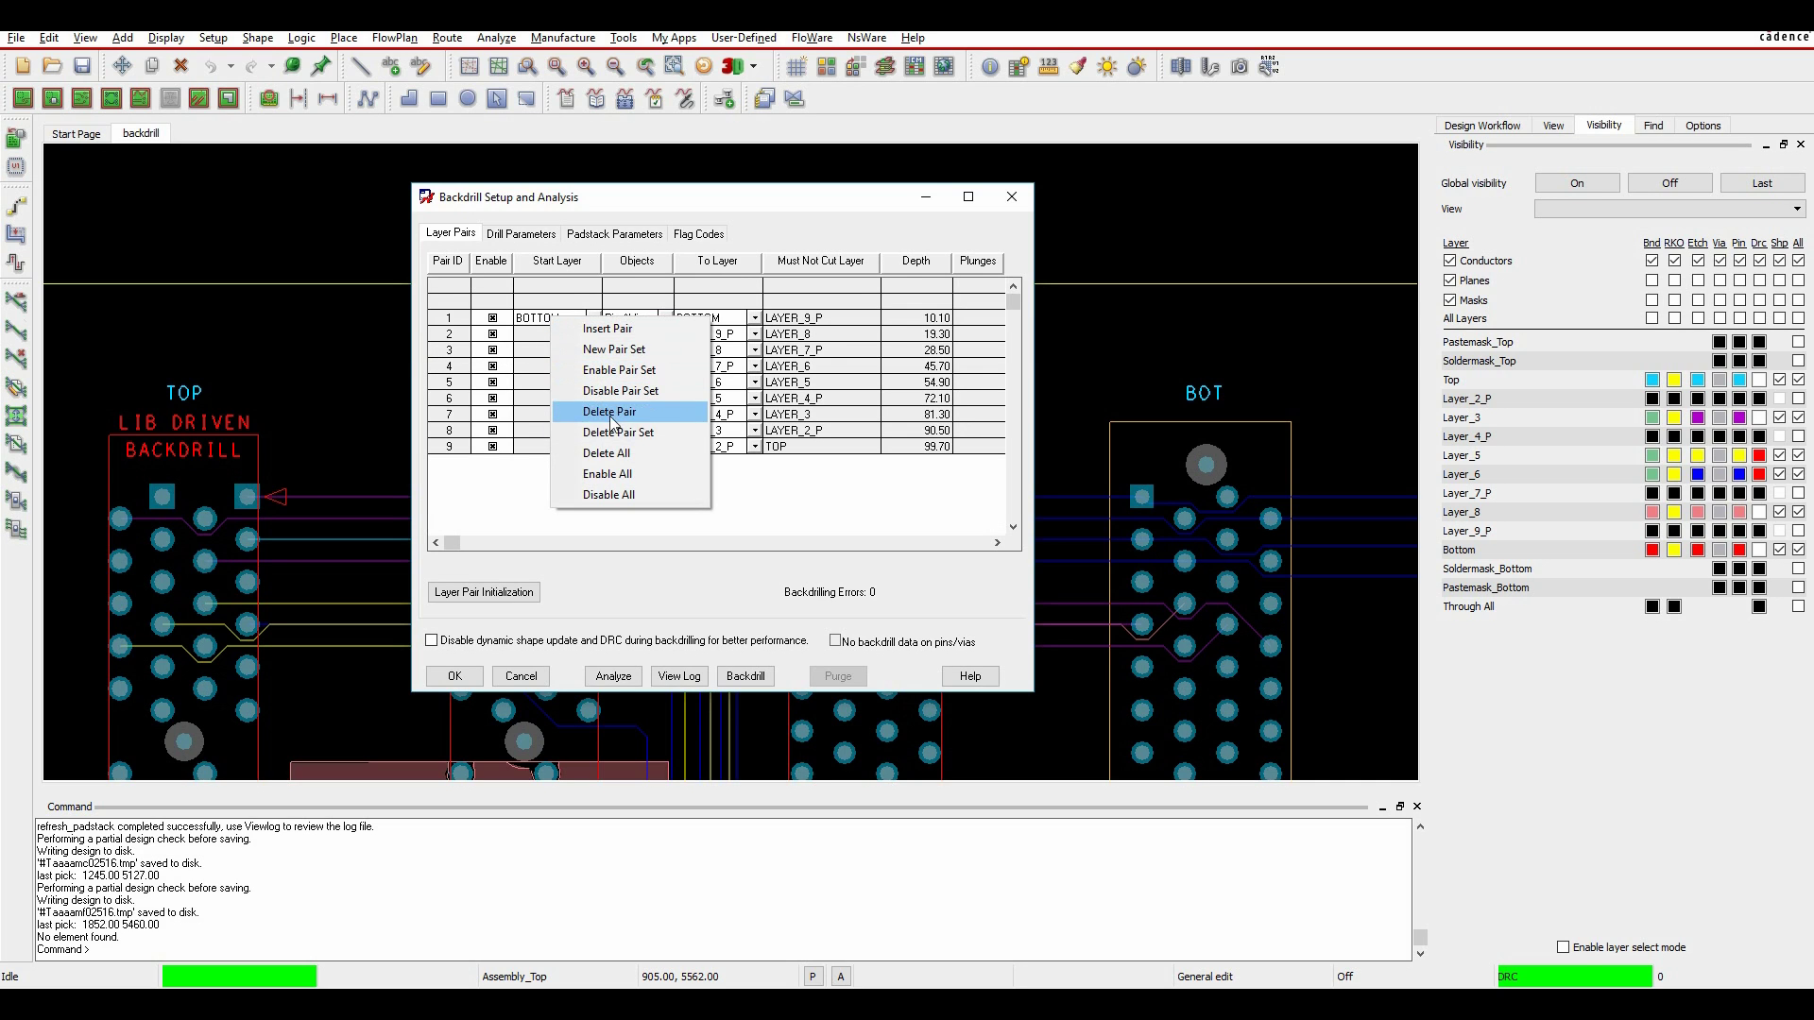
{"action": "left_click", "coordinate": [611, 440]}
- Add a TOP pair set for pins and vias drilling to LAYER_4_P, entering 3 for more rows
{"action": "right_click", "coordinate": [535, 304]}
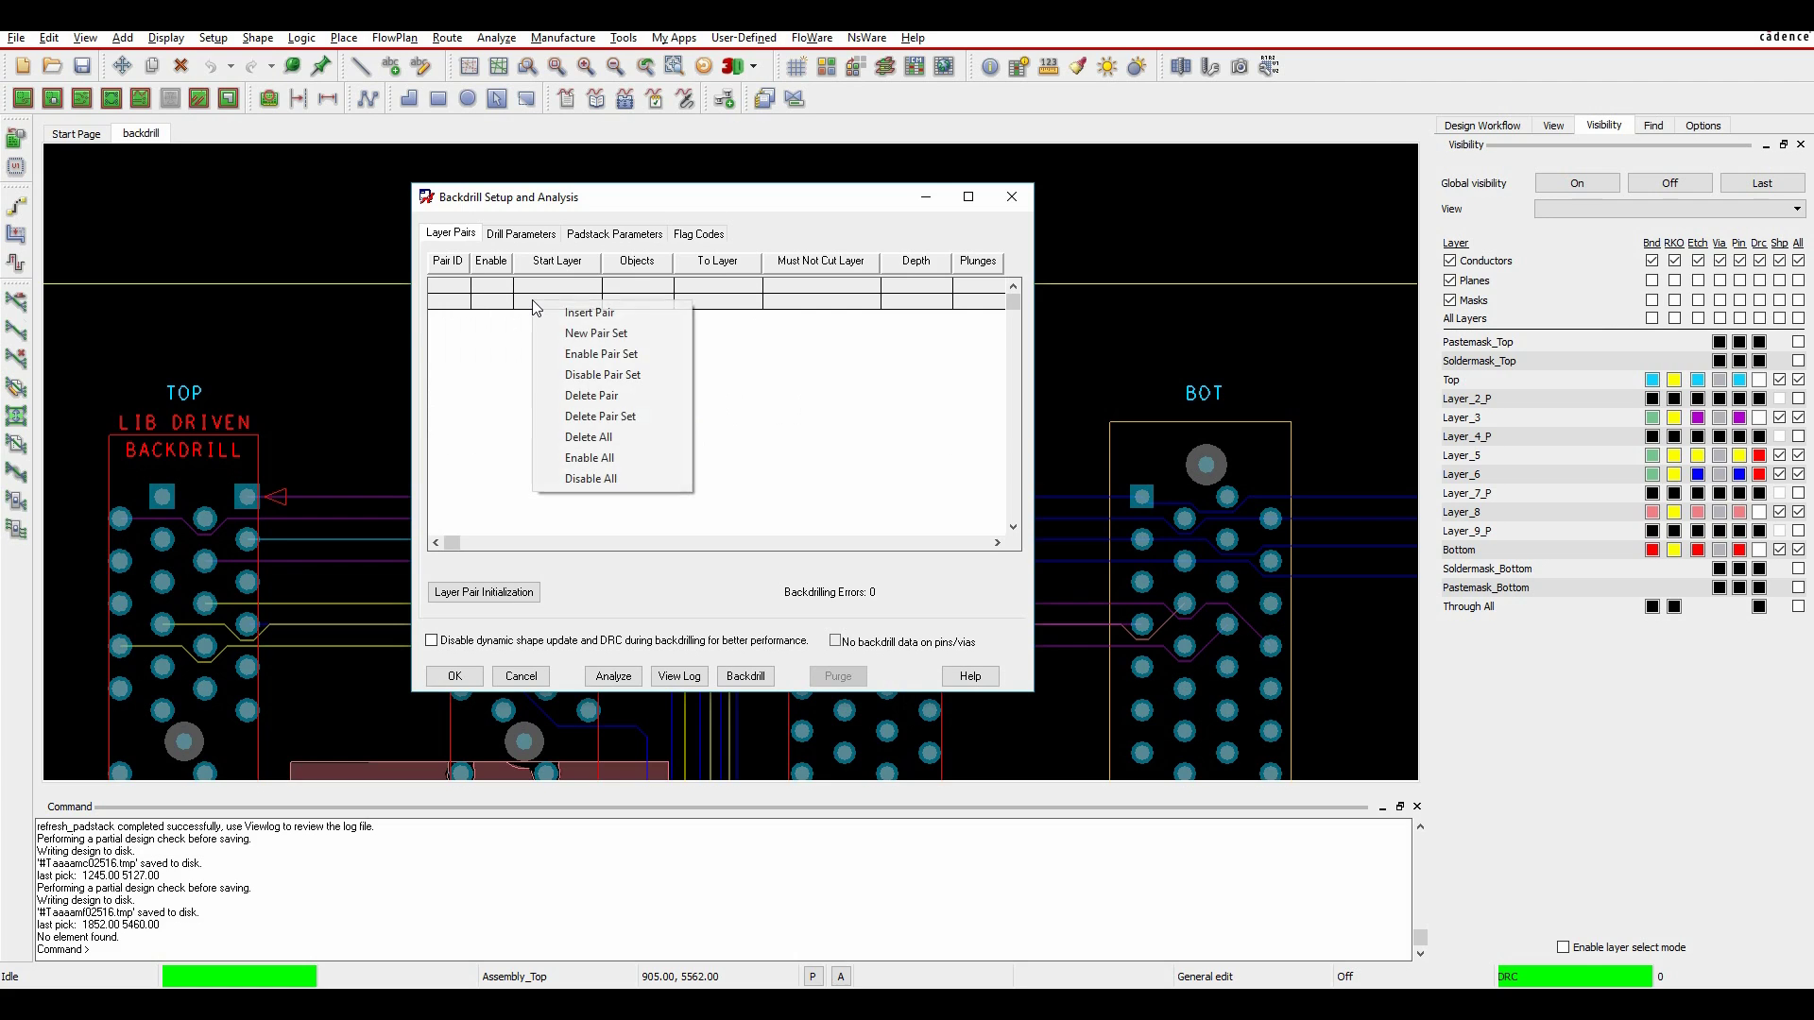
{"action": "left_click", "coordinate": [627, 334]}
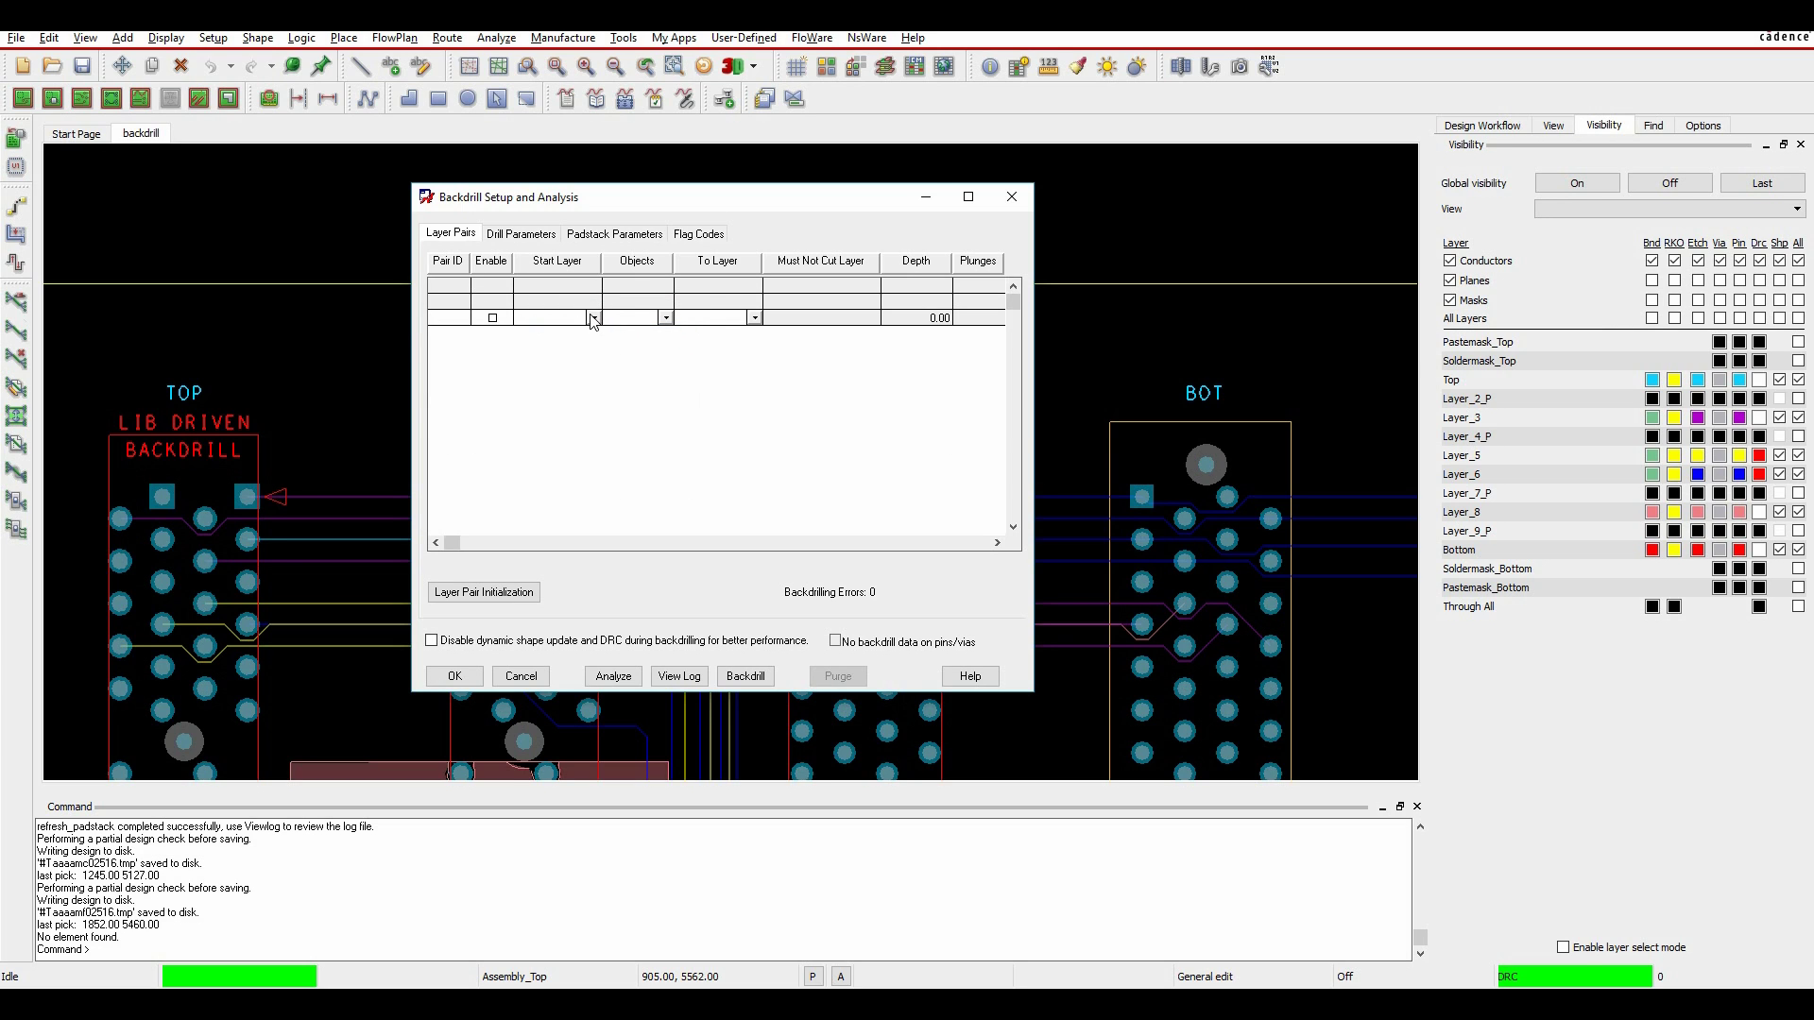
{"action": "left_click", "coordinate": [594, 320]}
{"action": "left_click", "coordinate": [564, 337]}
{"action": "left_click", "coordinate": [666, 319]}
{"action": "left_click", "coordinate": [629, 362]}
{"action": "left_click", "coordinate": [754, 318]}
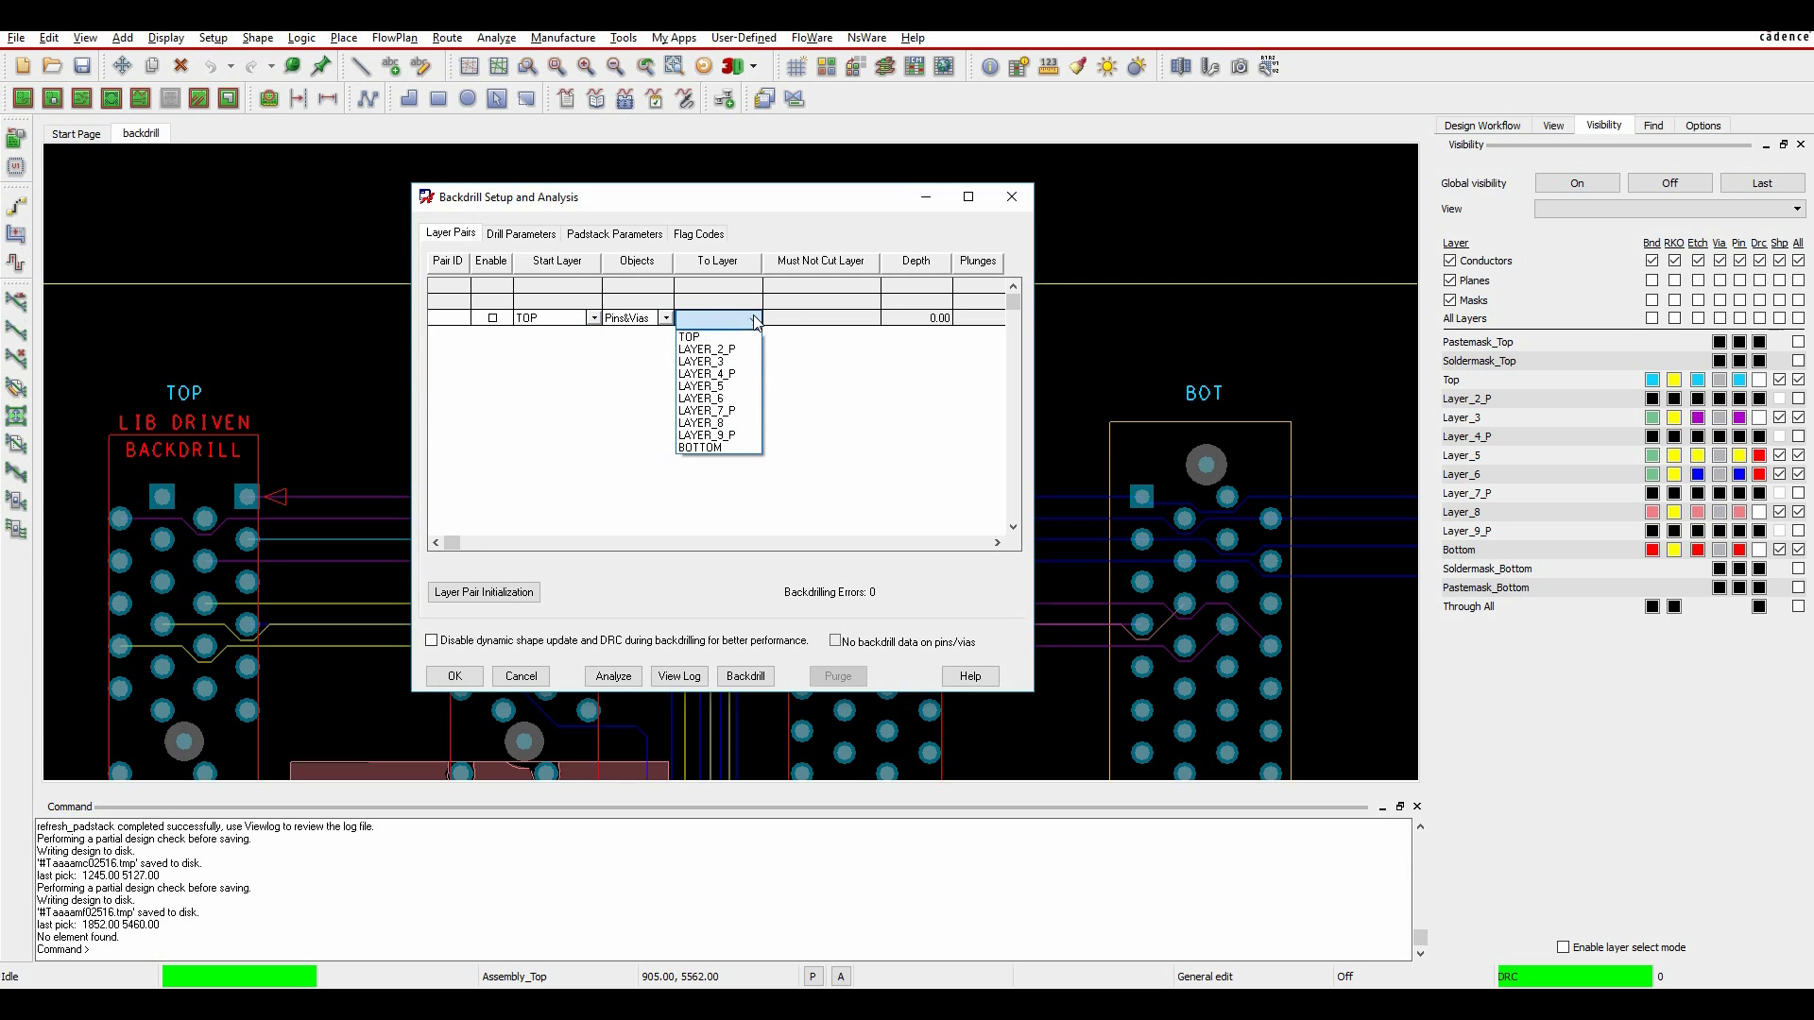
{"action": "left_click", "coordinate": [728, 374]}
{"action": "left_click", "coordinate": [462, 317]}
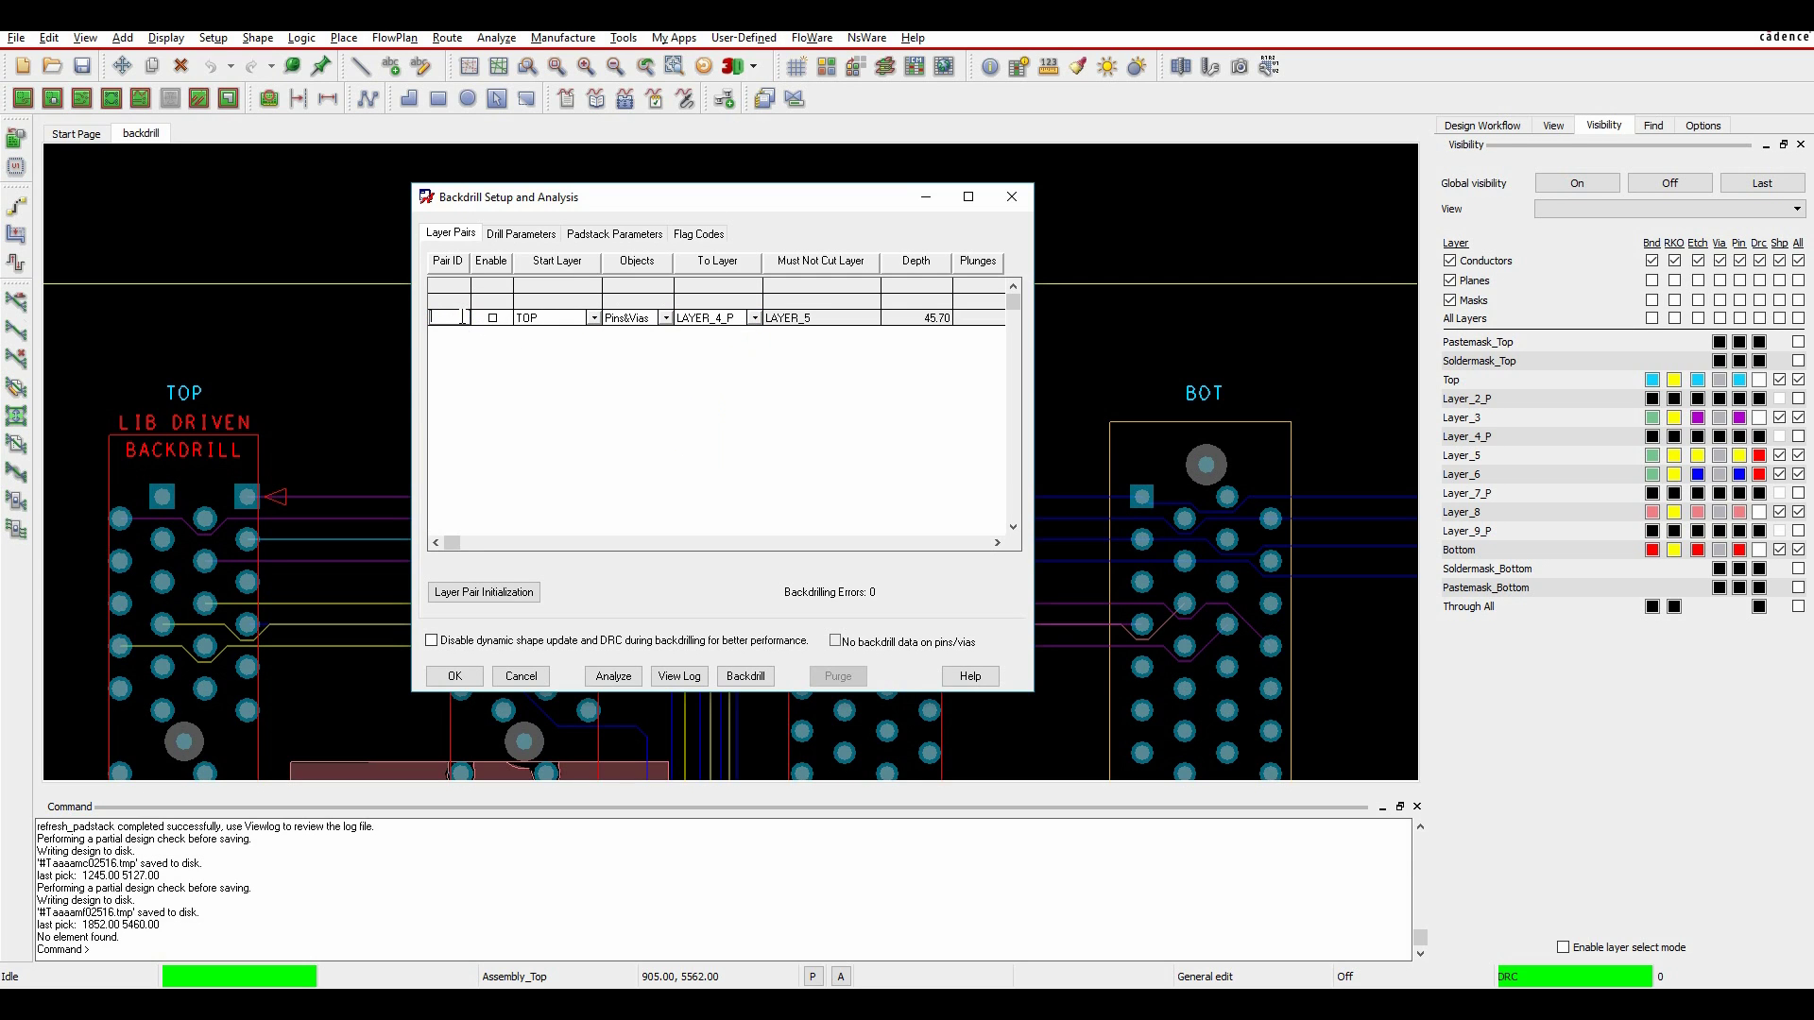
{"action": "type", "text": "3"}
{"action": "key", "text": "Return"}
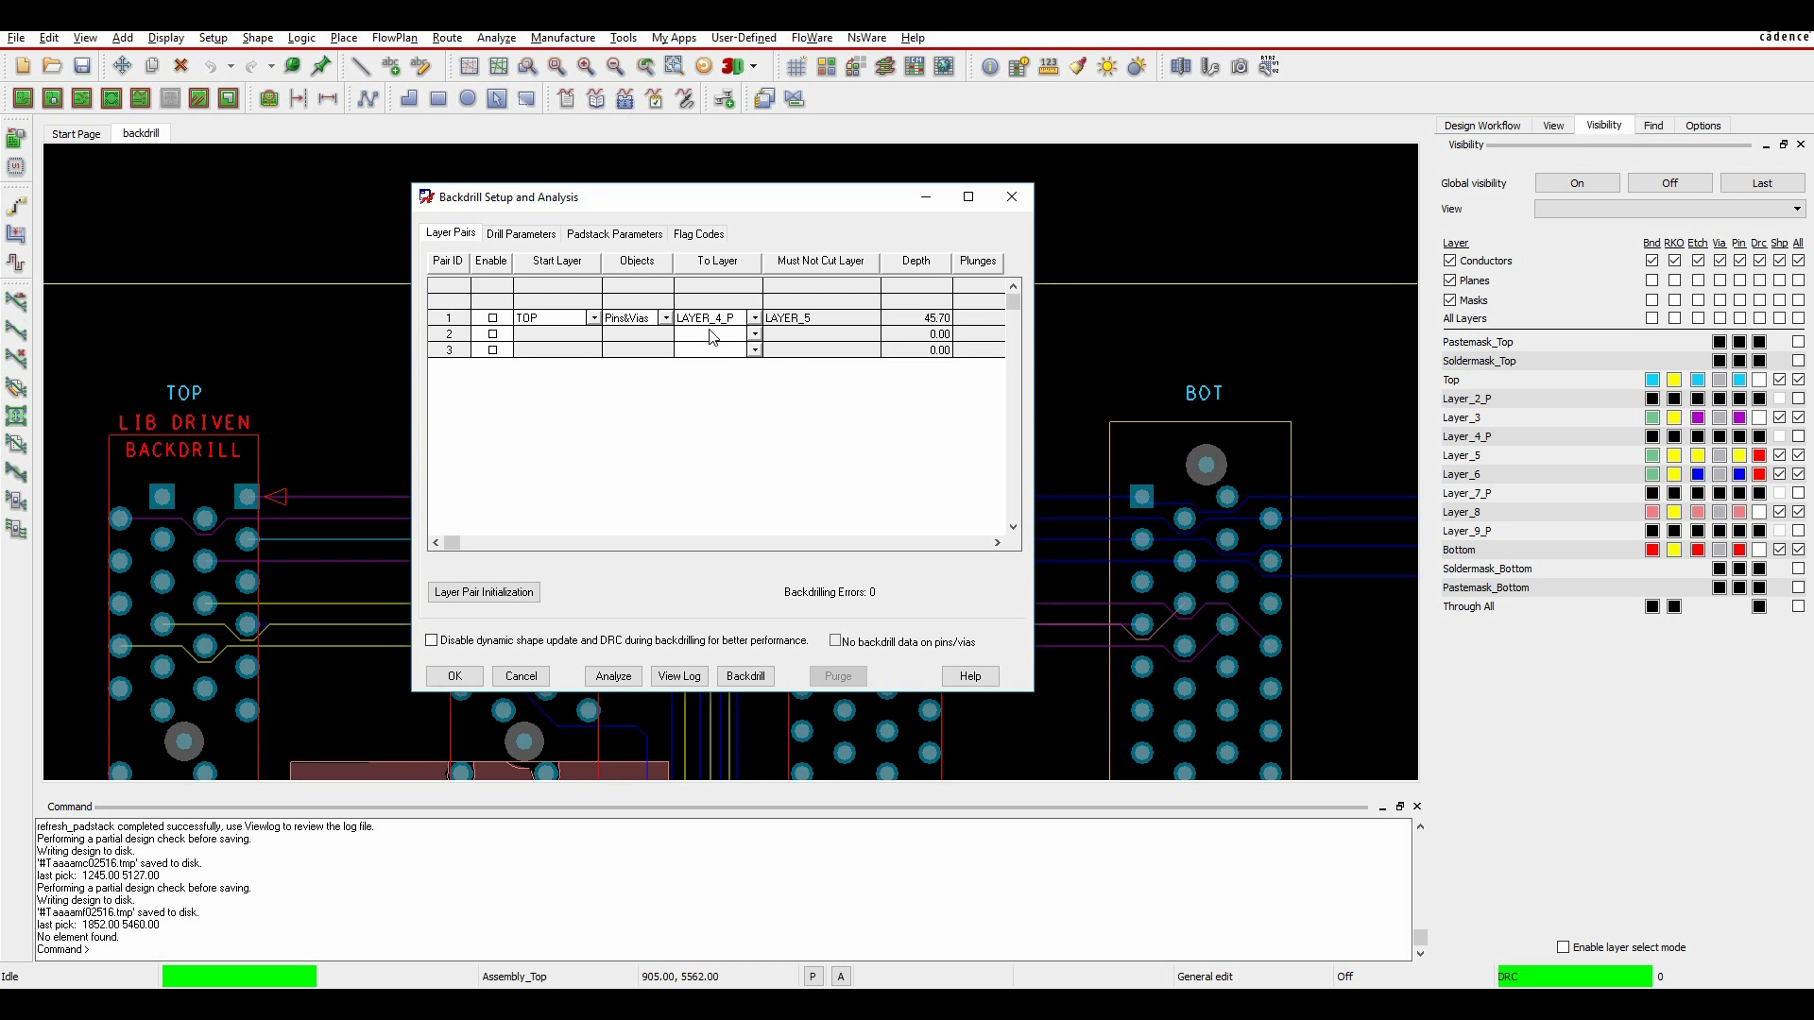
- Set rows 2 and 3 to LAYER_7_P and LAYER_9_P, and insert a LAYER_5 pair as row 2
{"action": "left_click", "coordinate": [755, 333]}
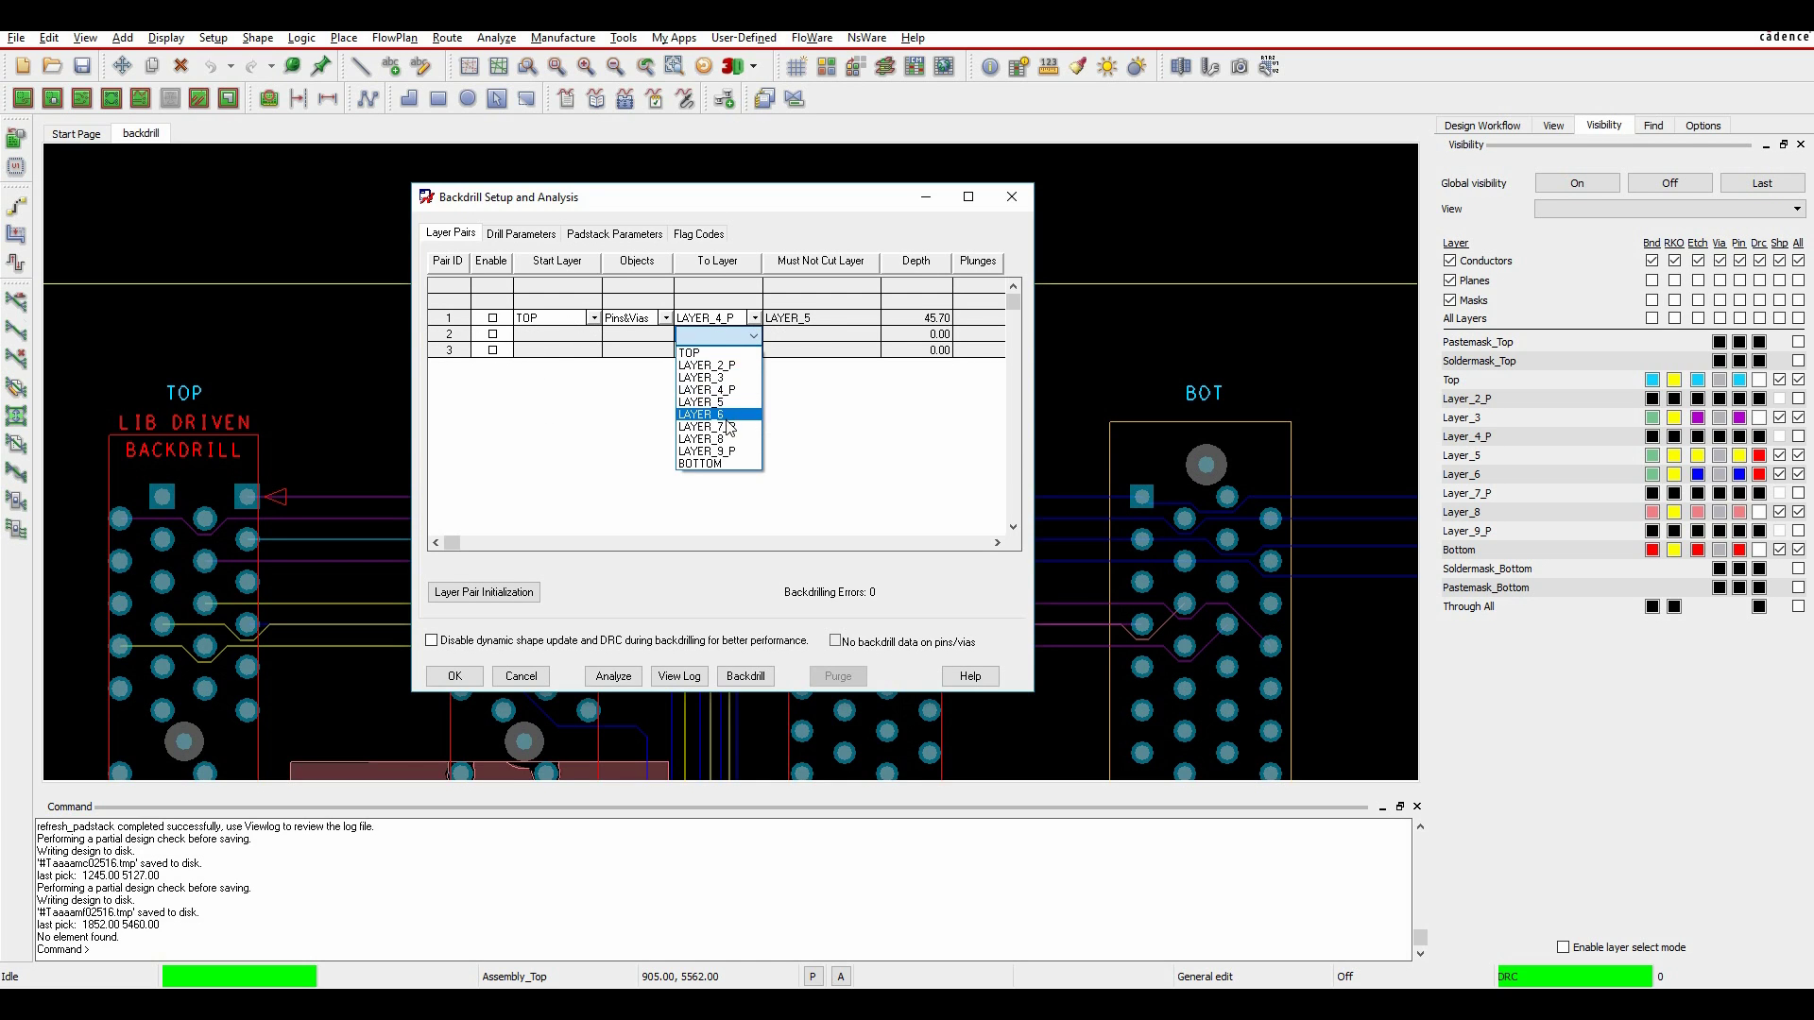
{"action": "left_click", "coordinate": [713, 423]}
{"action": "left_click", "coordinate": [754, 351]}
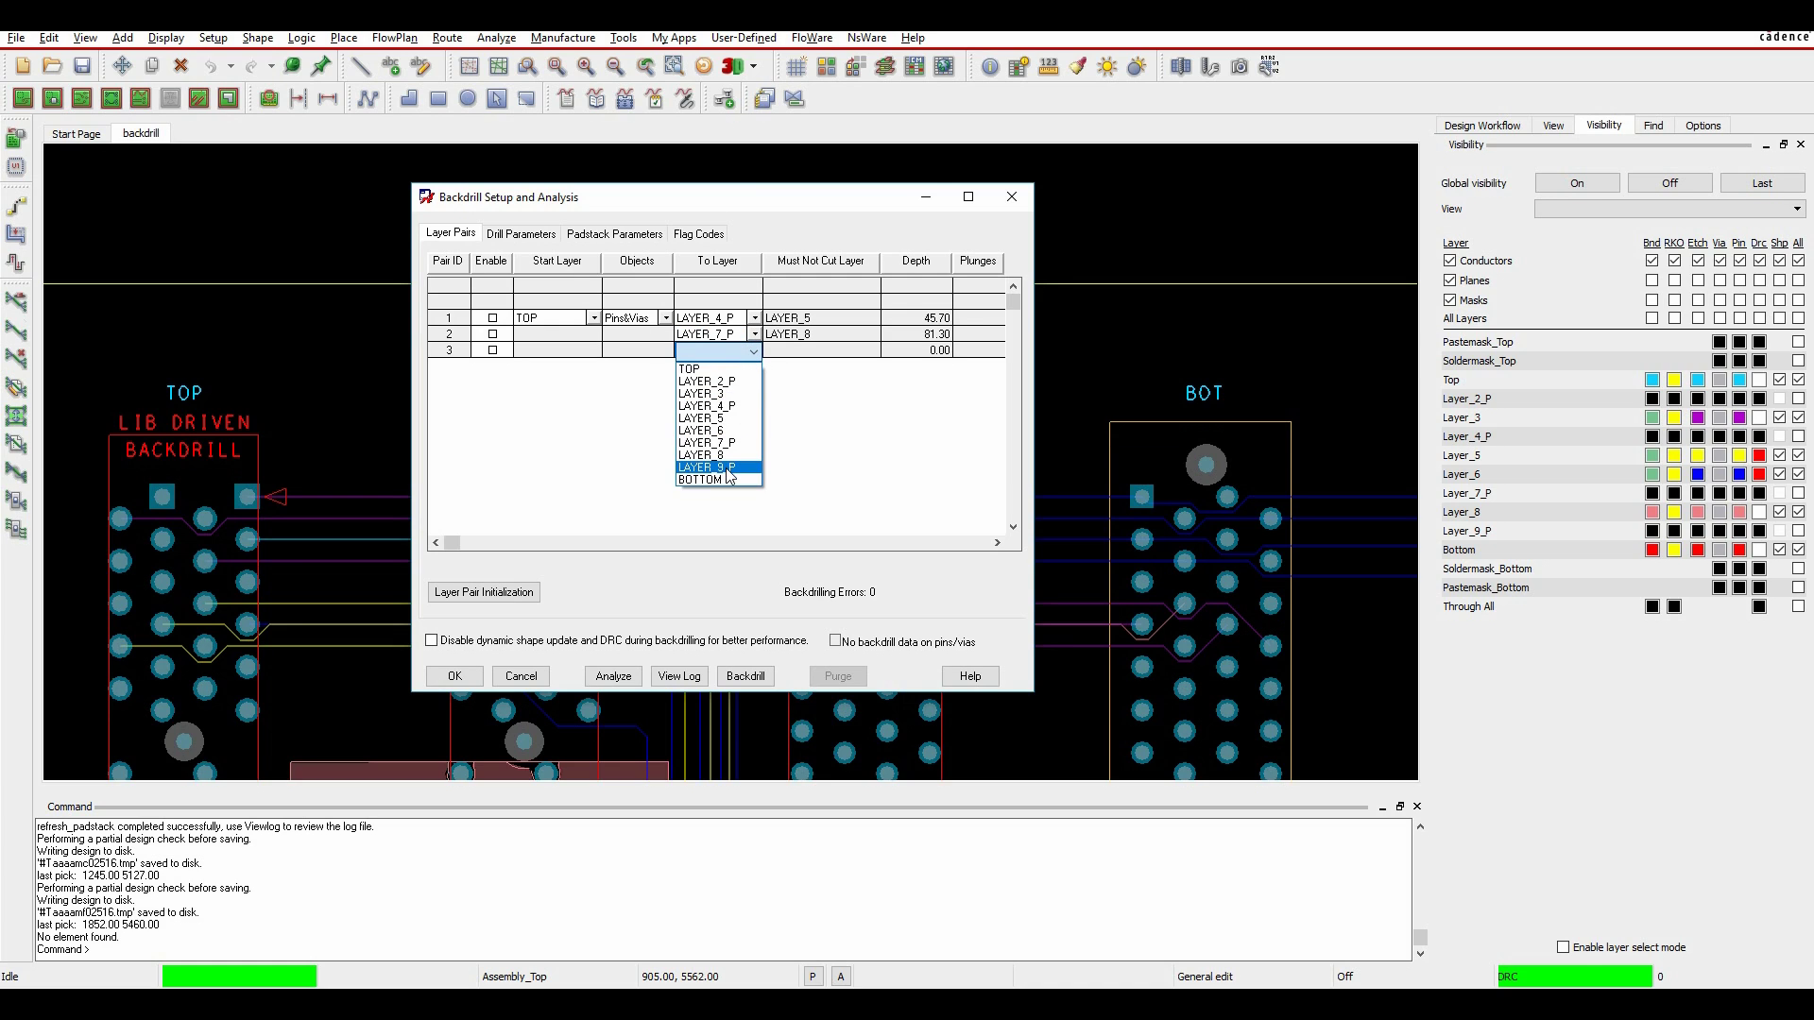
{"action": "left_click", "coordinate": [728, 469]}
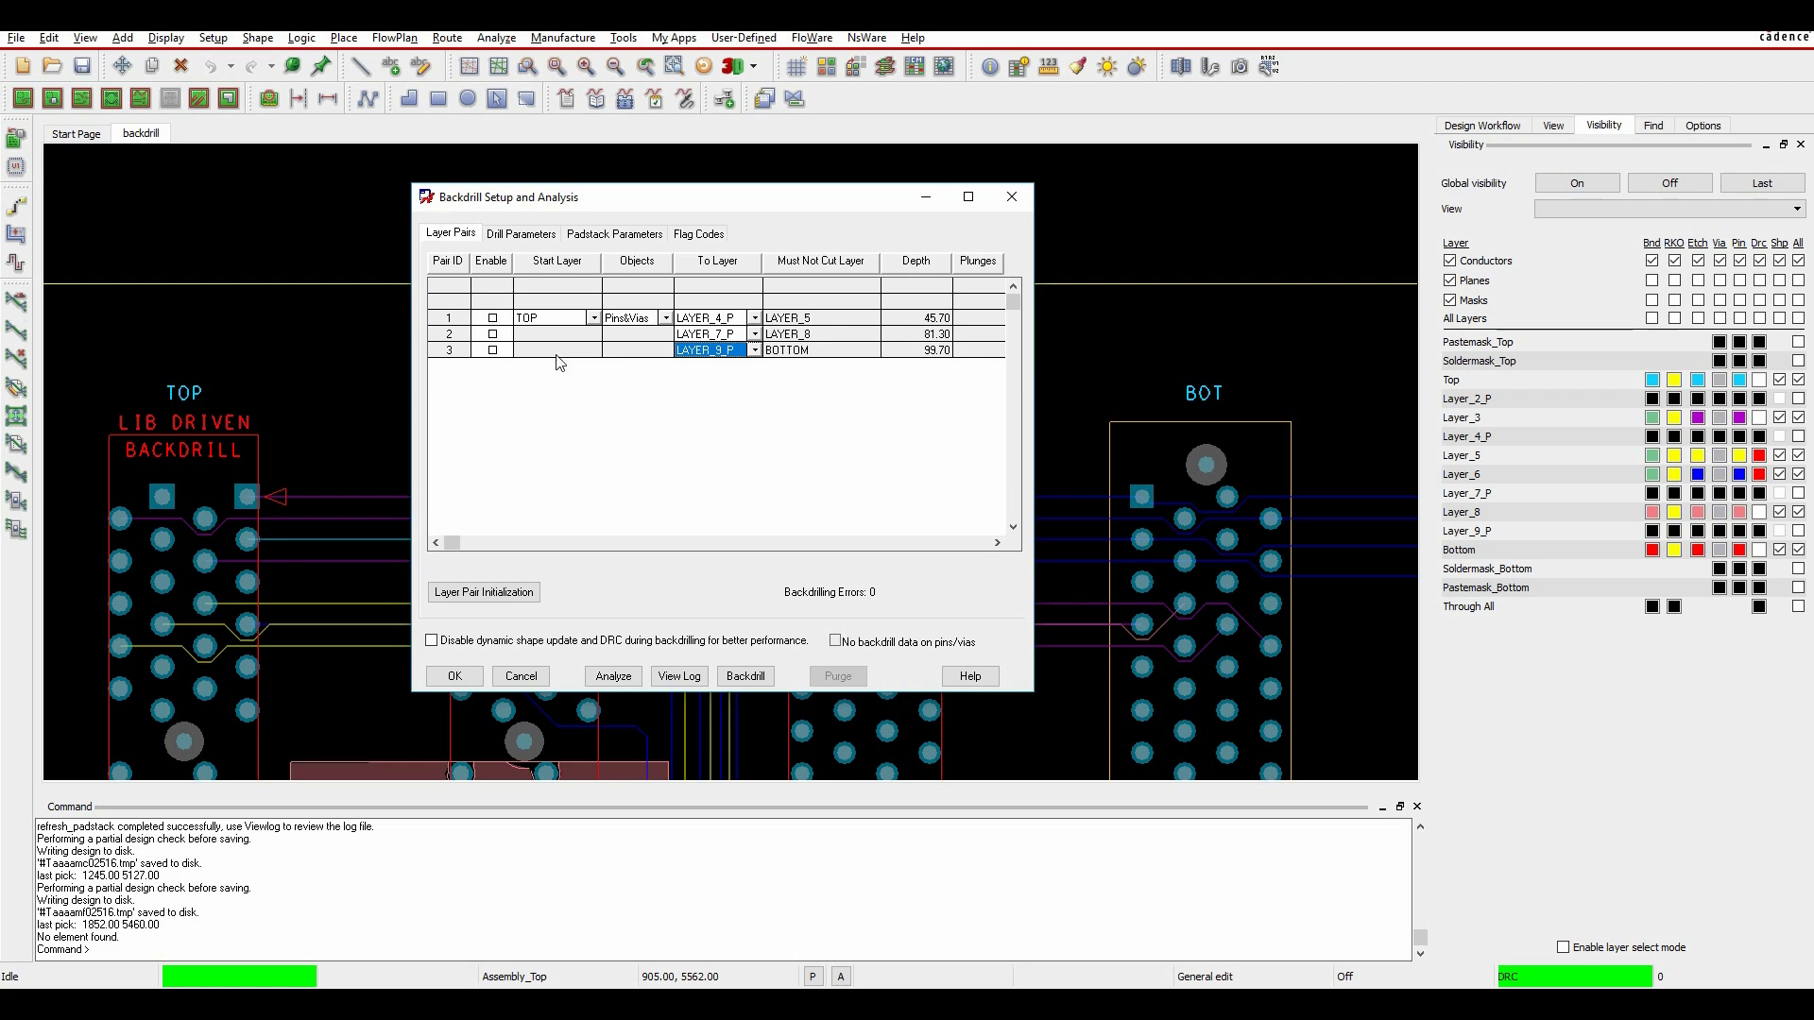
{"action": "right_click", "coordinate": [565, 323]}
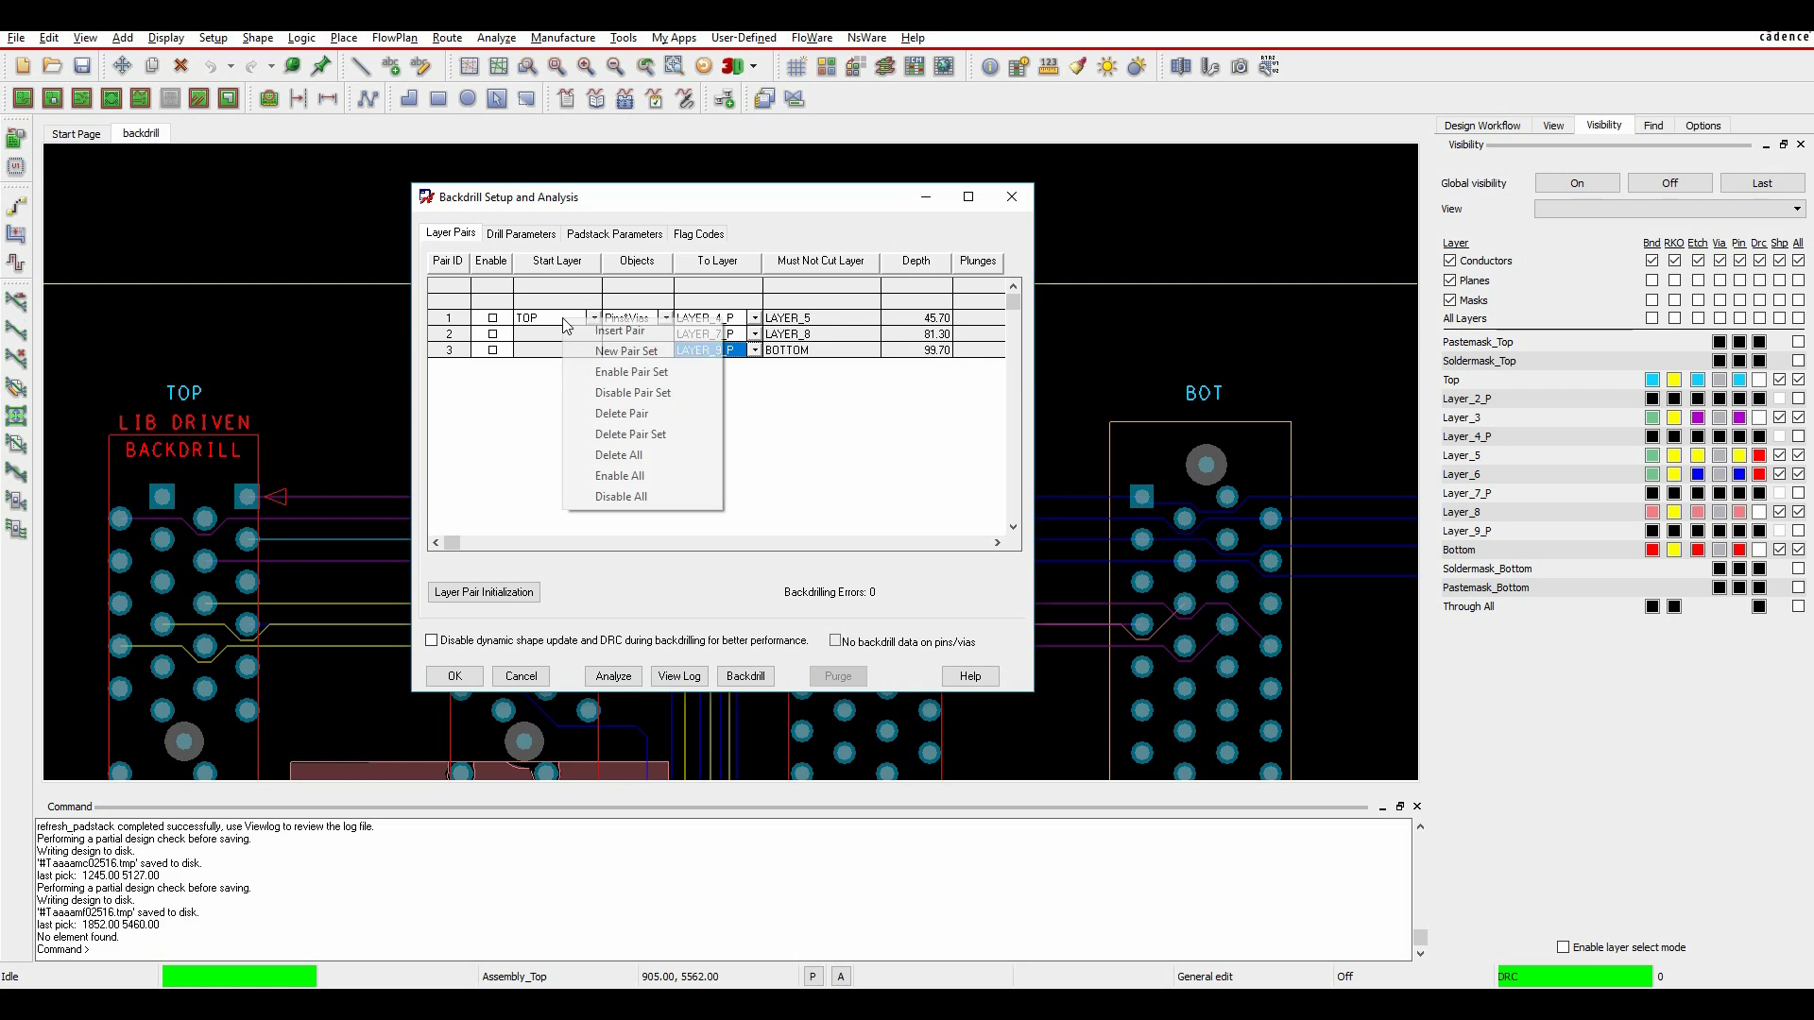
{"action": "left_click", "coordinate": [620, 330]}
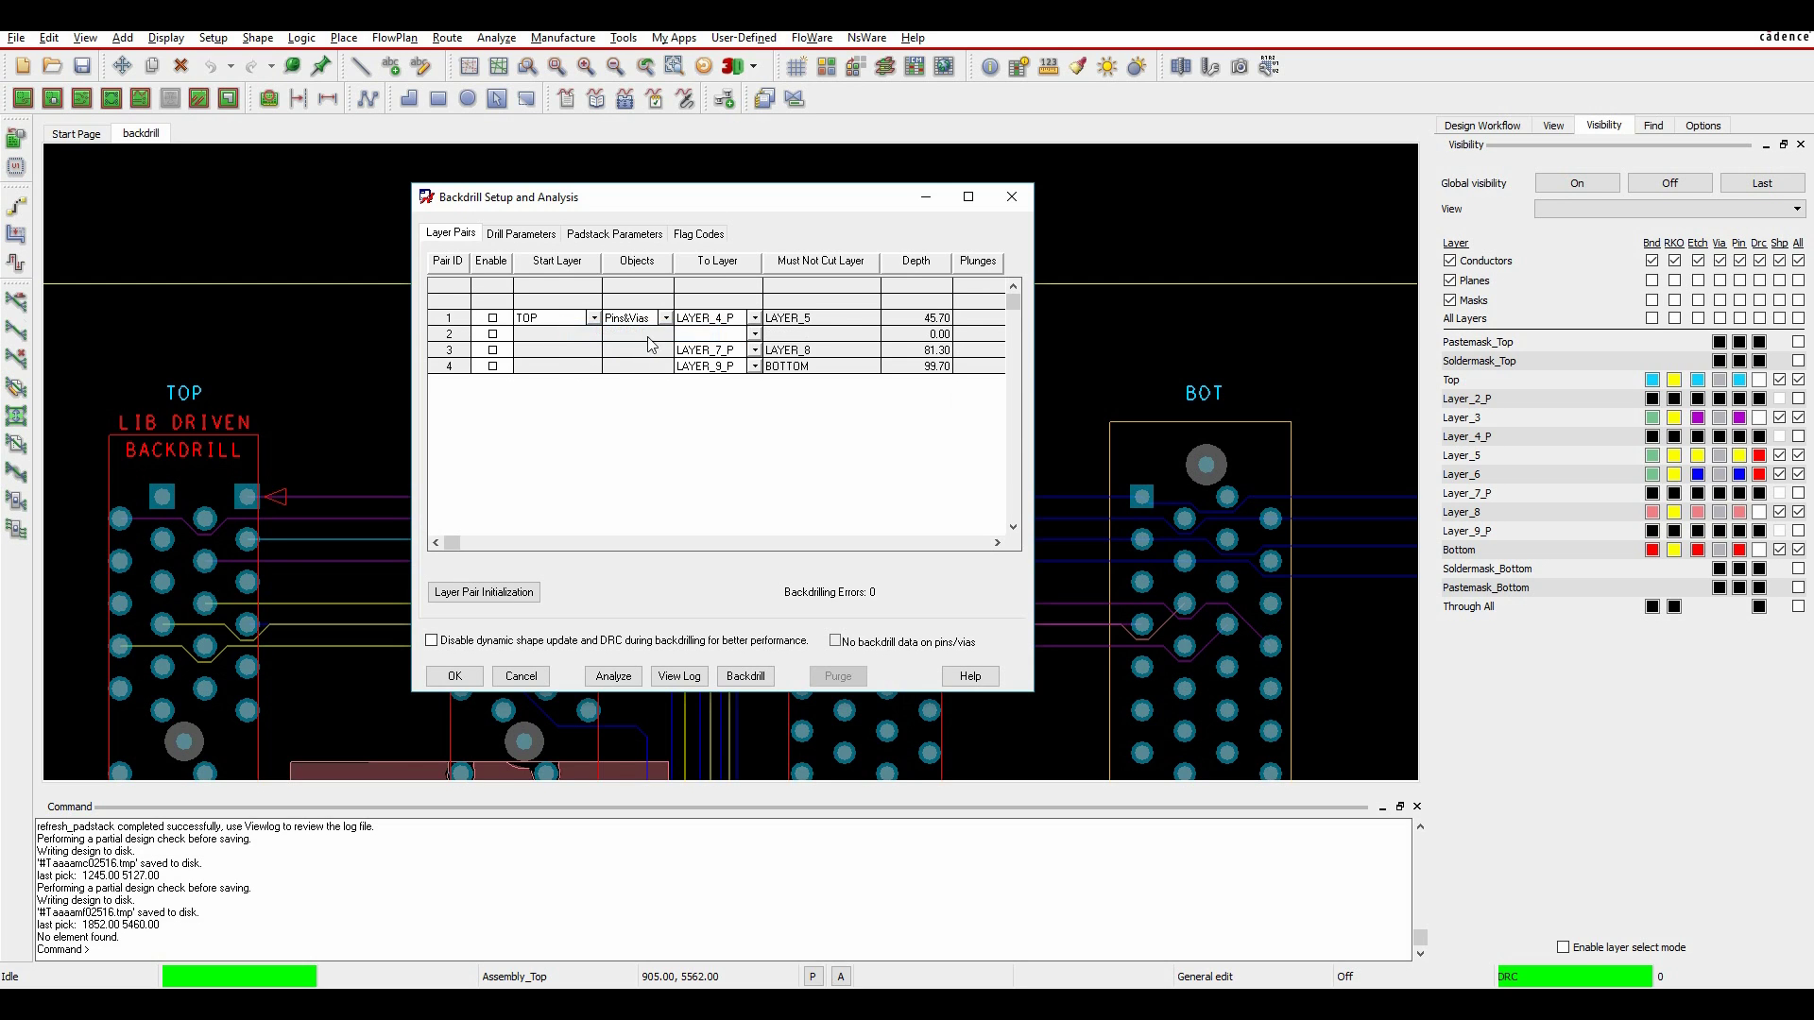
{"action": "left_click", "coordinate": [754, 334]}
{"action": "left_click", "coordinate": [725, 403]}
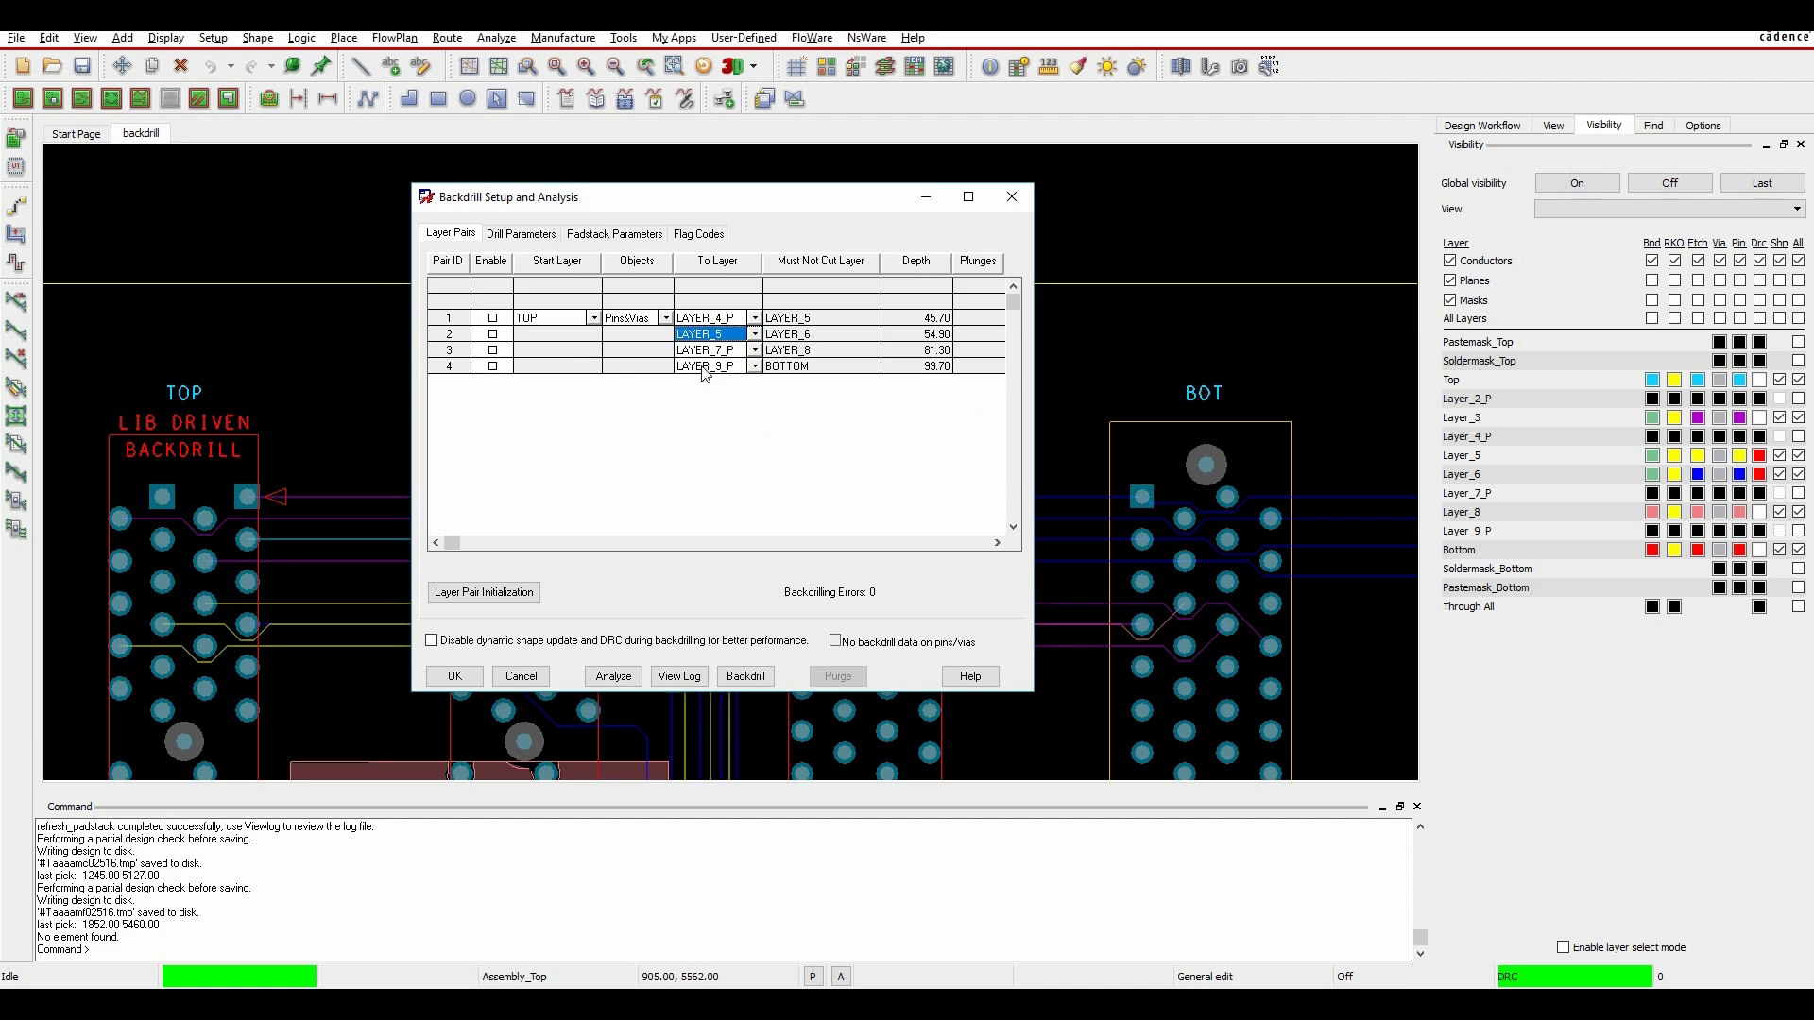
- Enable all four TOP layer pairs, then delete the entire pair set
{"action": "left_click", "coordinate": [493, 317]}
{"action": "left_click", "coordinate": [492, 333]}
{"action": "left_click", "coordinate": [493, 350]}
{"action": "left_click", "coordinate": [492, 366]}
{"action": "right_click", "coordinate": [559, 320]}
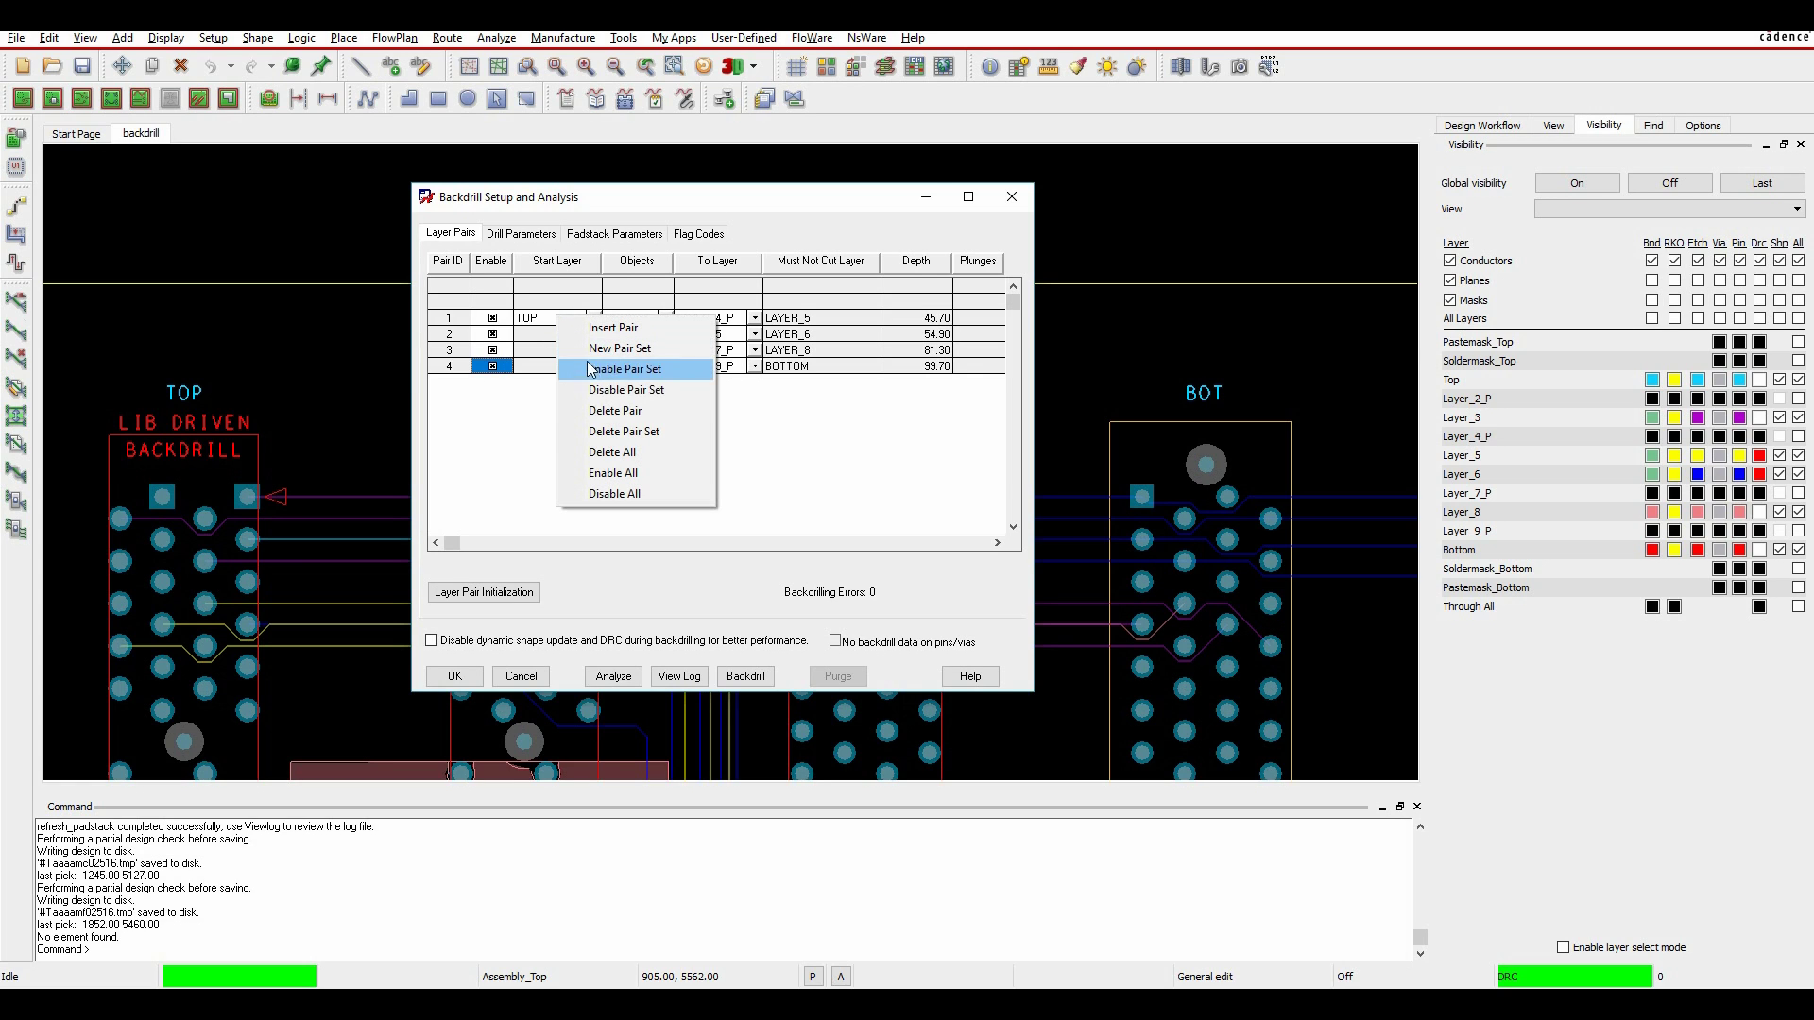
{"action": "left_click", "coordinate": [605, 430]}
{"action": "left_click", "coordinate": [477, 603]}
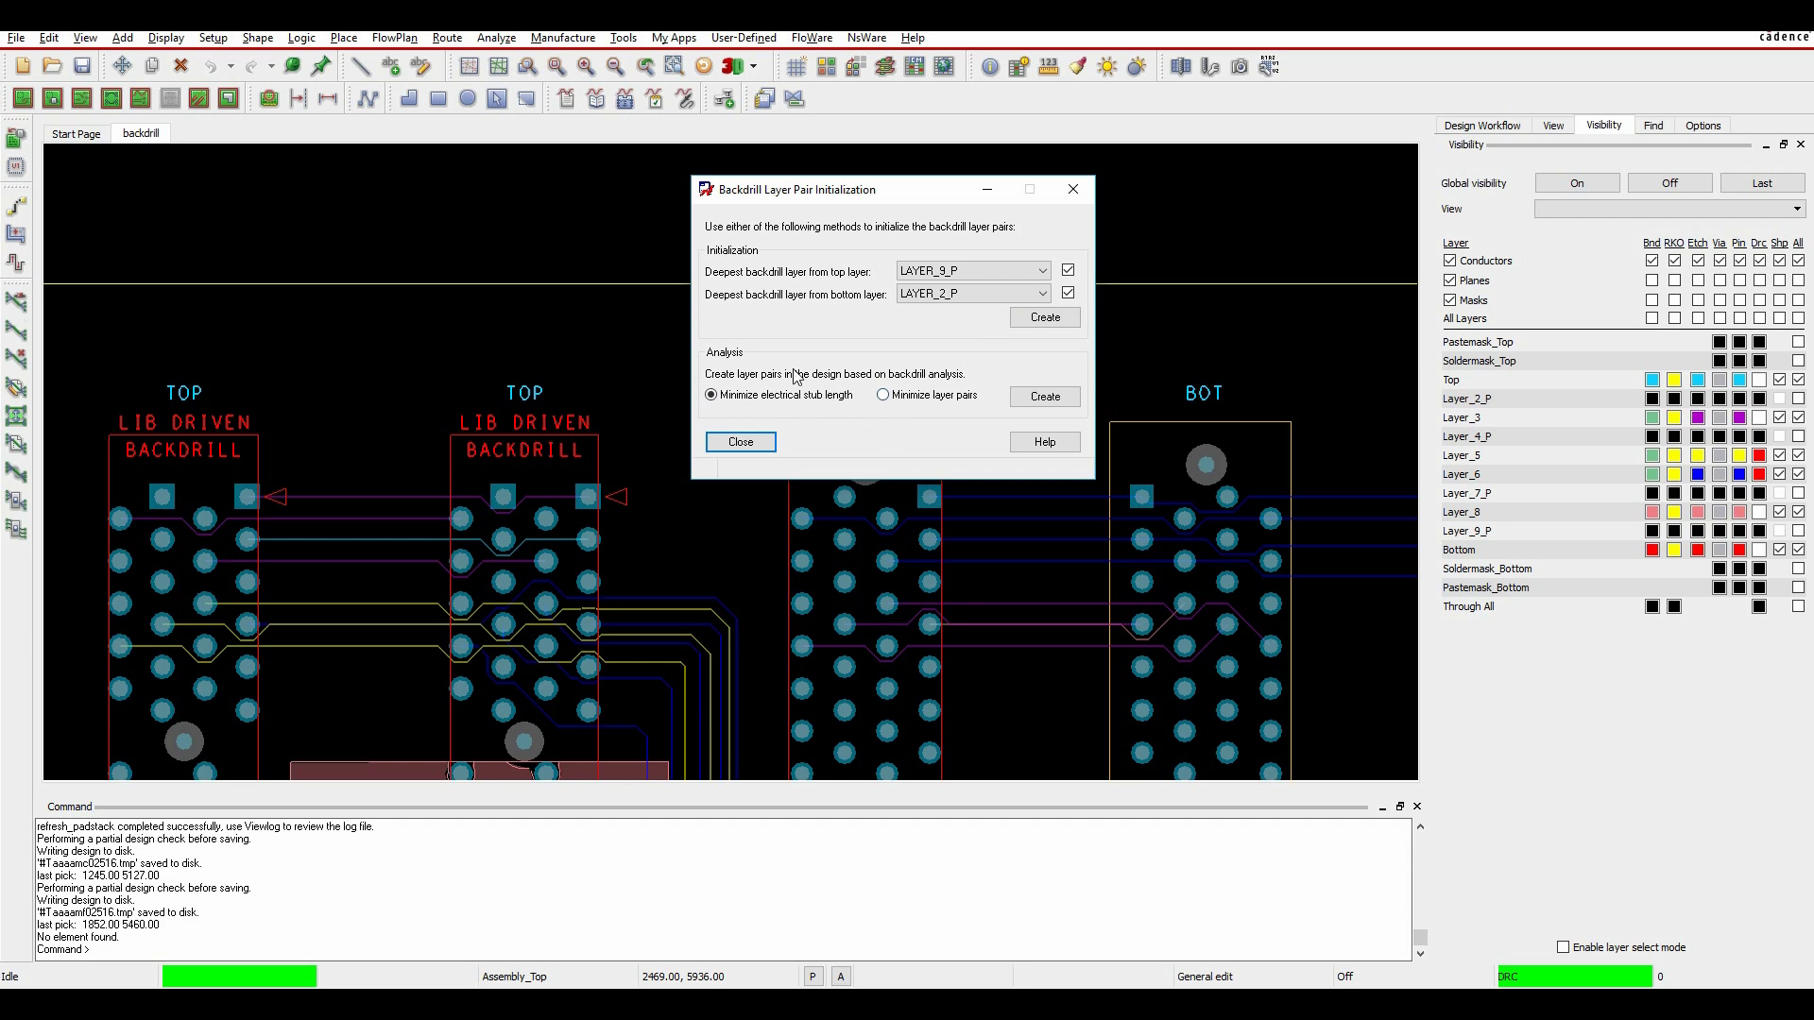
- Create pairs minimizing electrical stub length, giving three TOP and six BOTTOM pairs, and close initialization
{"action": "left_click", "coordinate": [1047, 398]}
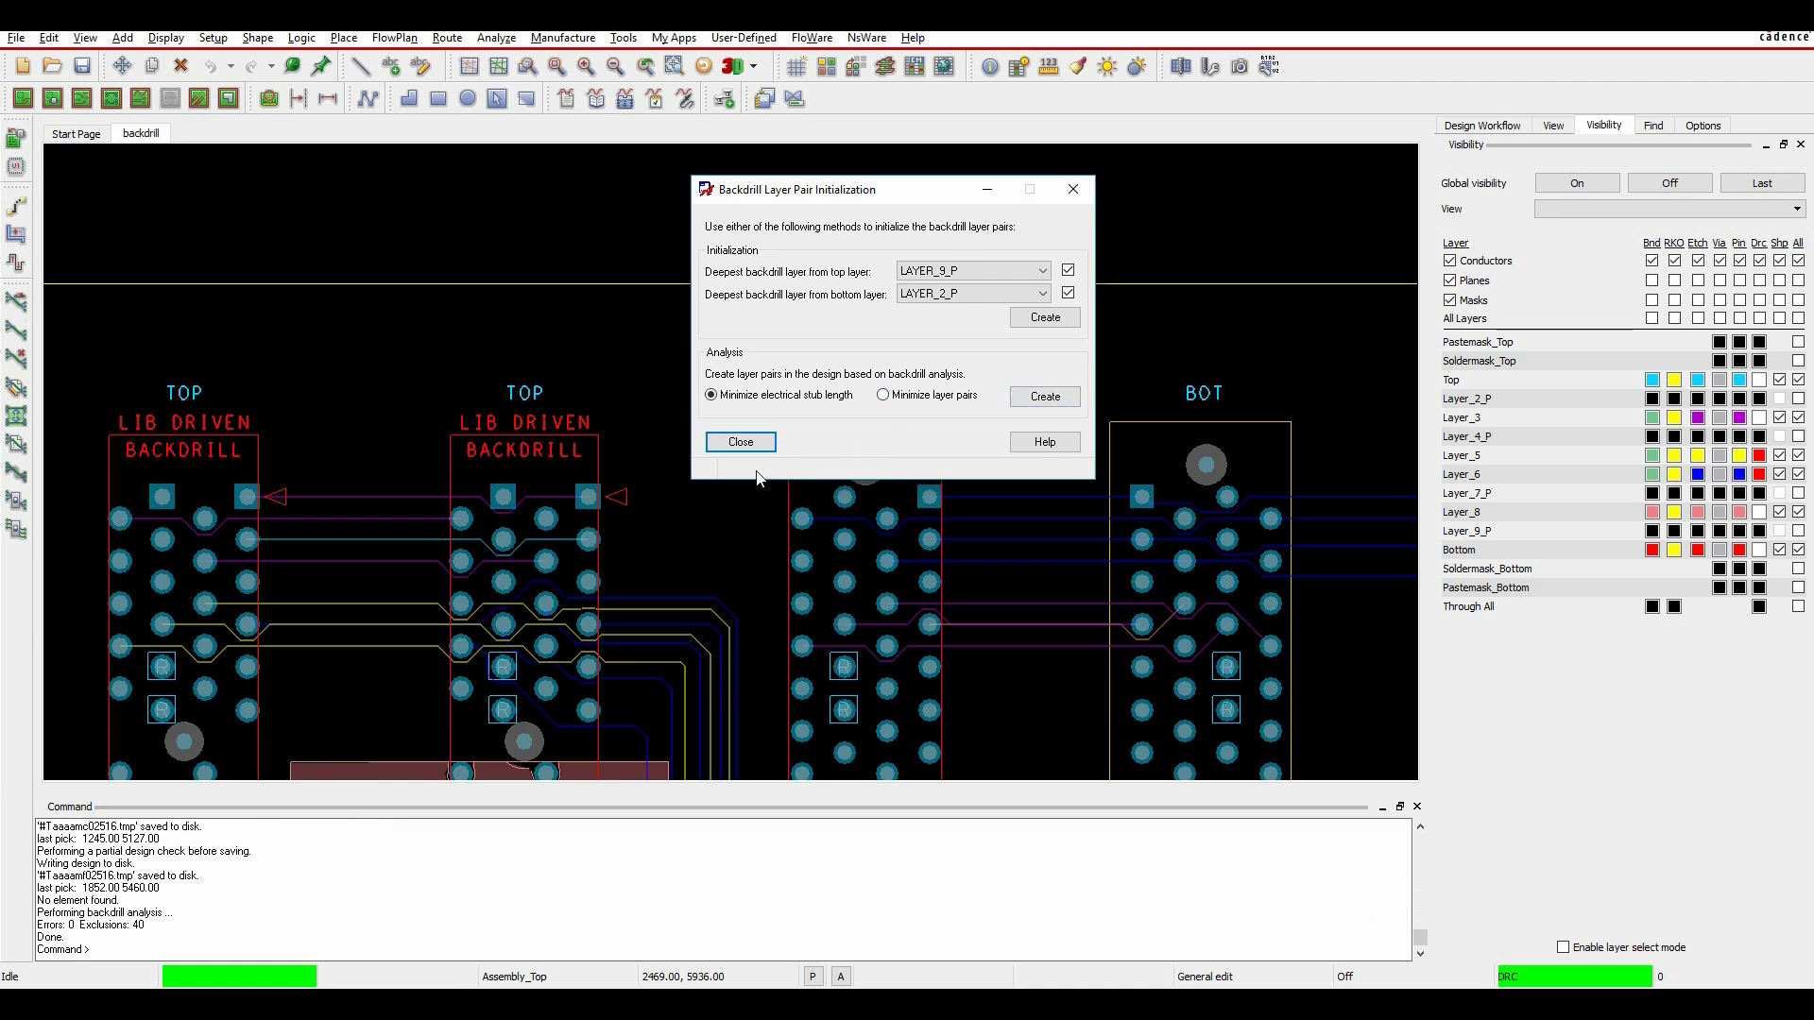
{"action": "left_click", "coordinate": [741, 441]}
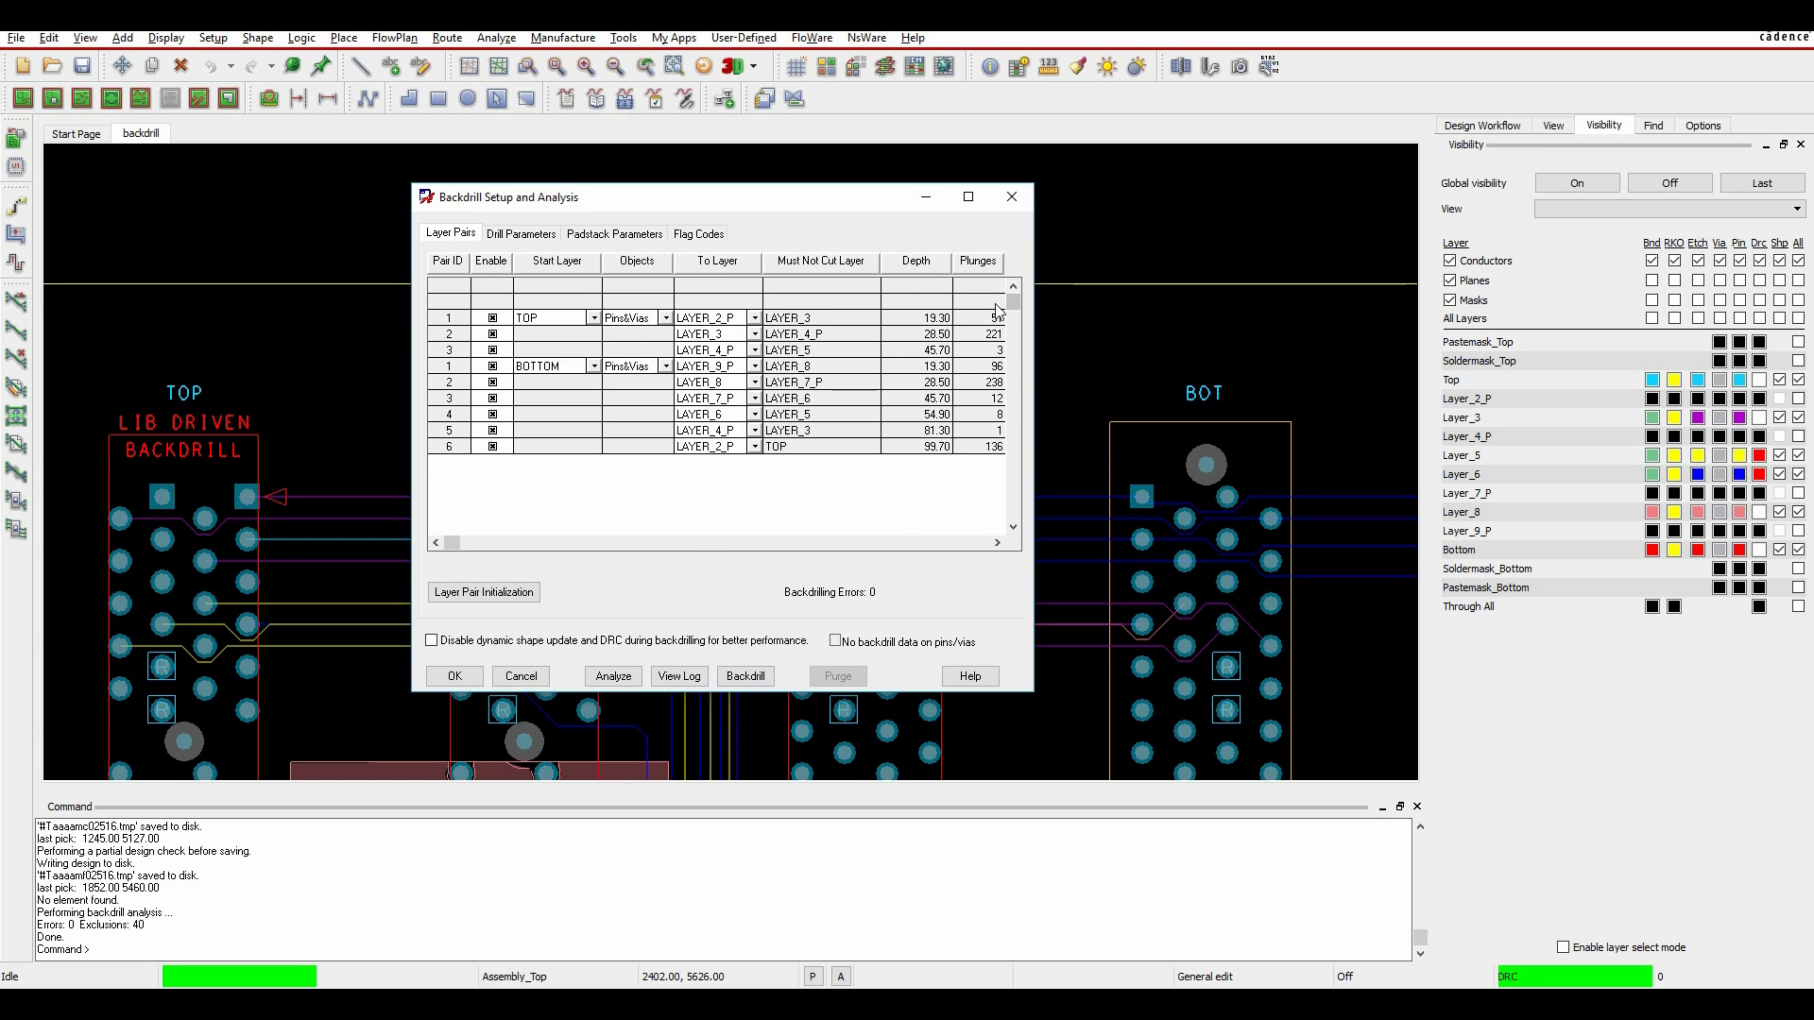
- Run Analyze and read the widened log past 40 exclusions to the TOP backdrill table
{"action": "left_click", "coordinate": [623, 675]}
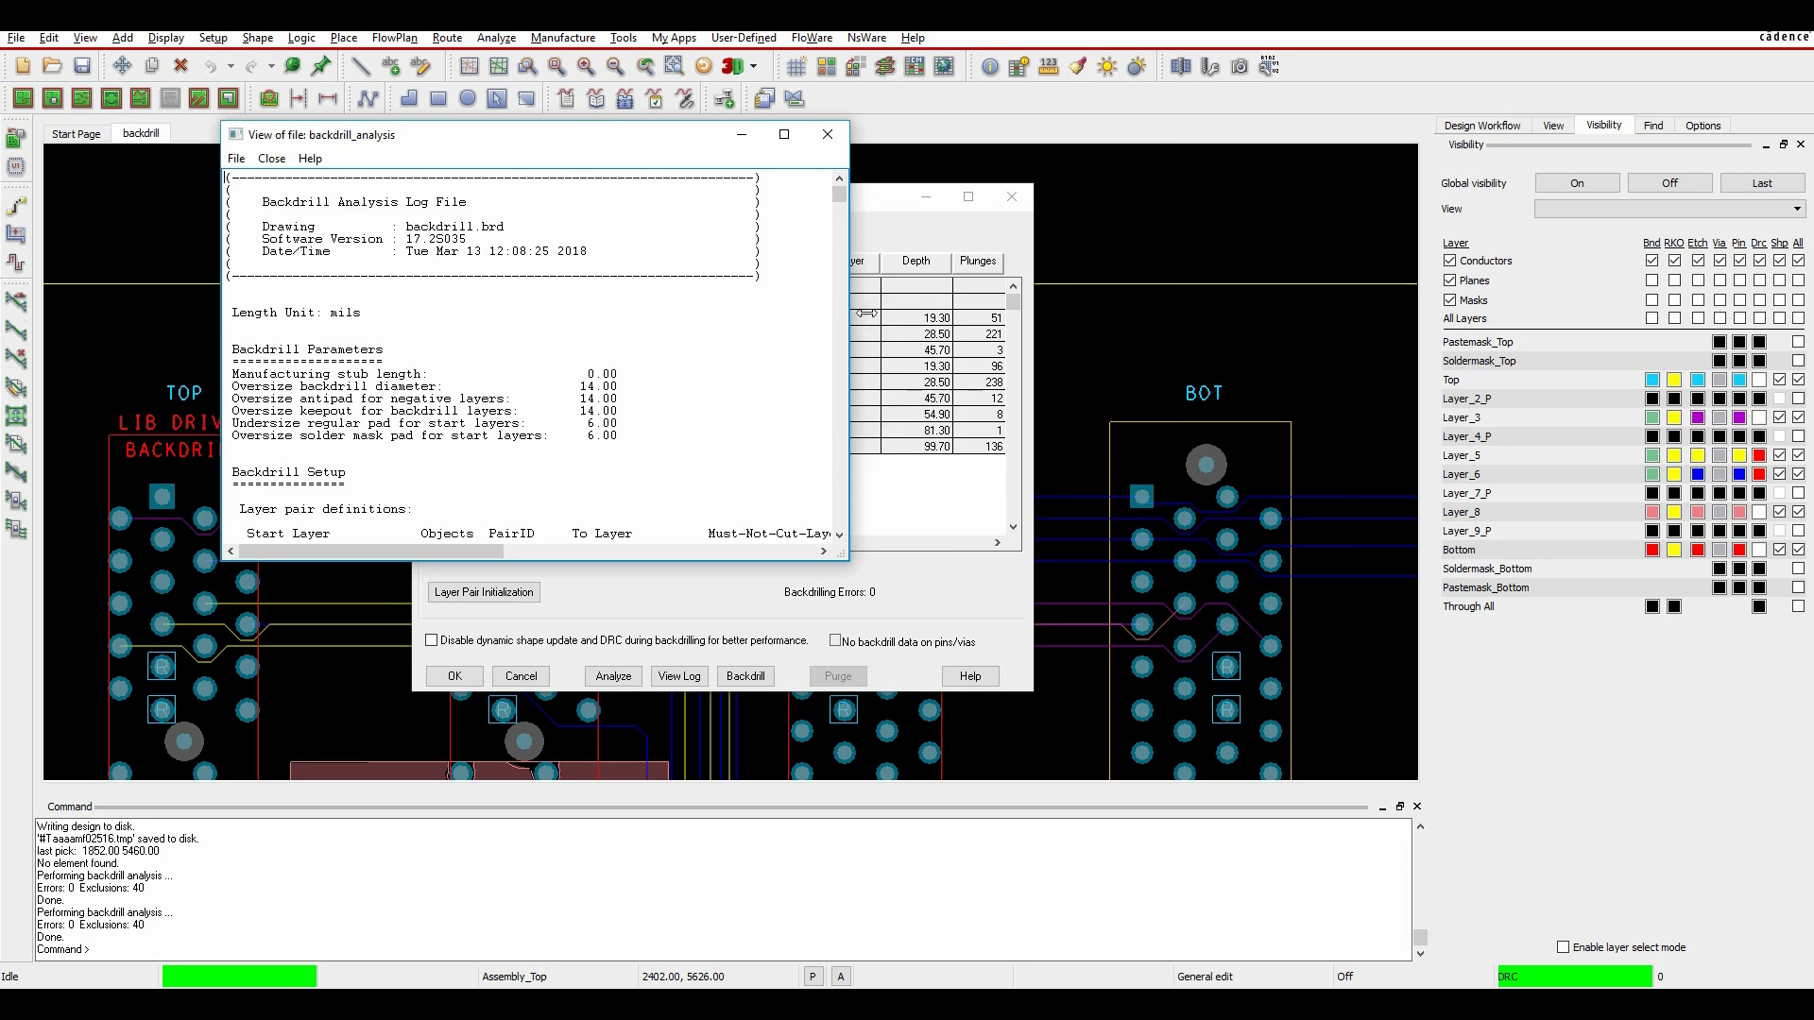
{"action": "left_click_drag", "start_coordinate": [848, 316], "coordinate": [1340, 320]}
{"action": "scroll", "coordinate": [570, 241], "scroll_direction": "down", "scroll_amount": 9}
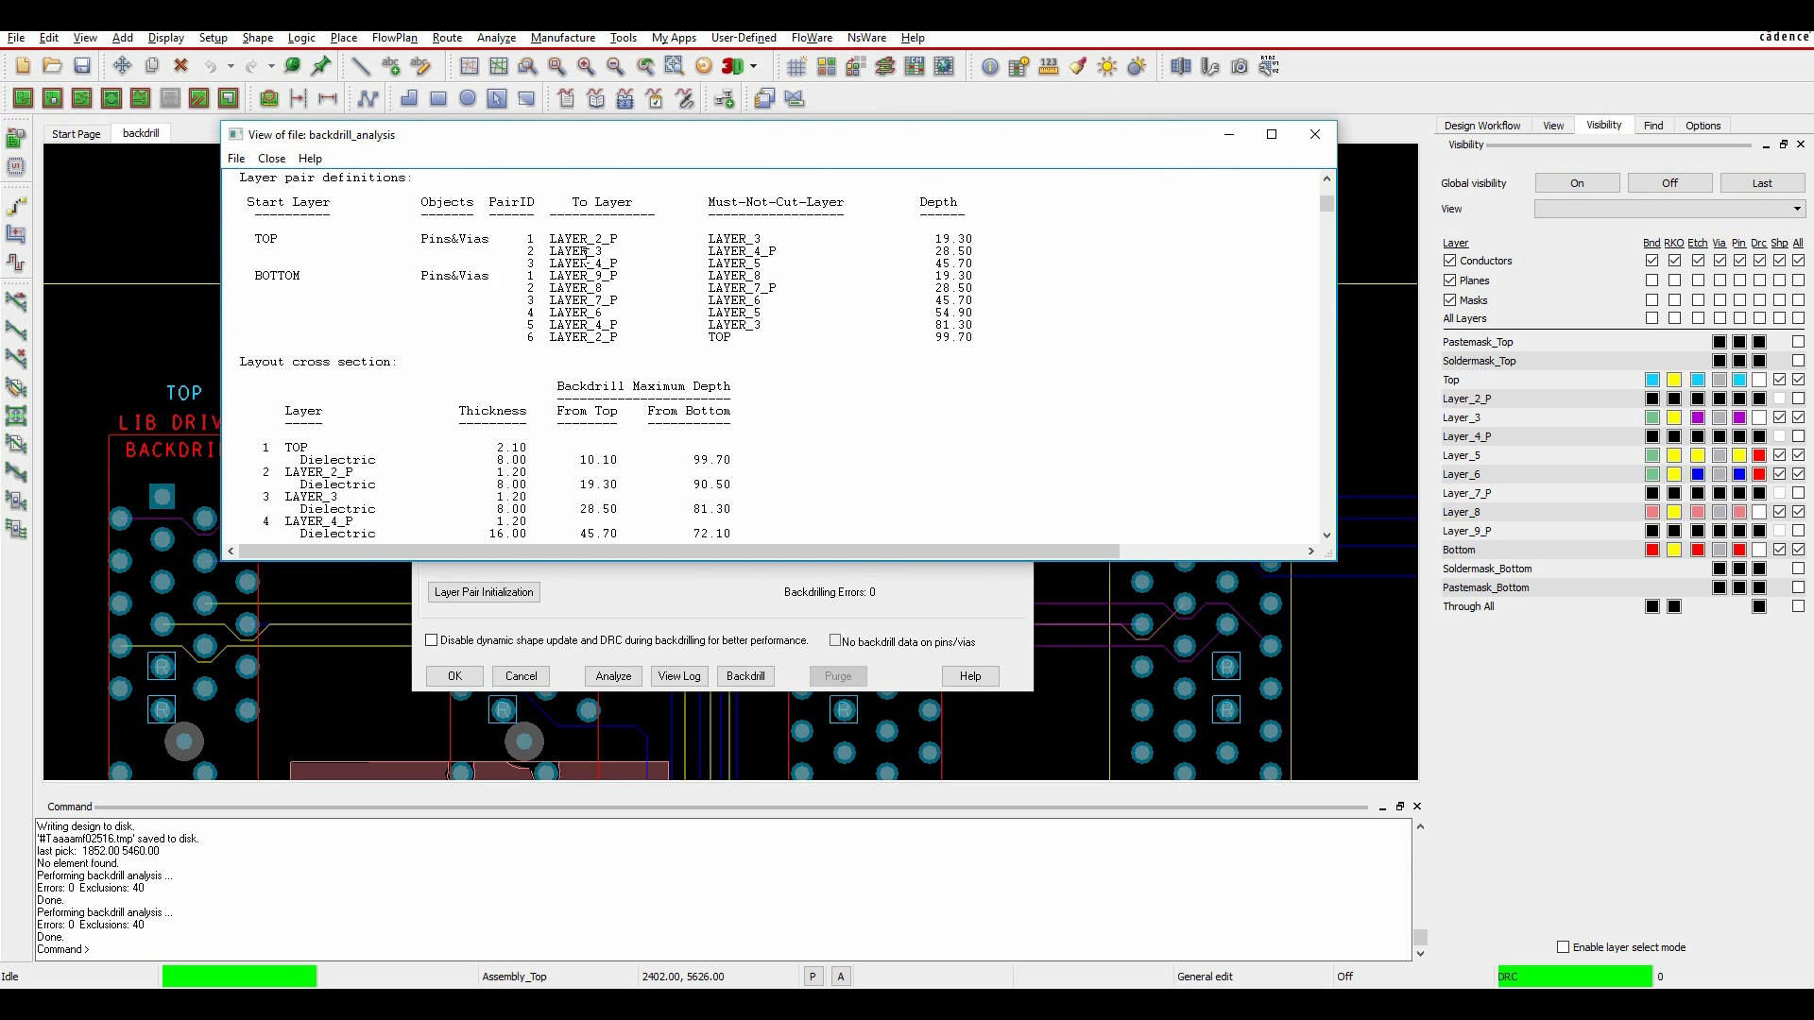
{"action": "scroll", "coordinate": [924, 266], "scroll_direction": "down", "scroll_amount": 6}
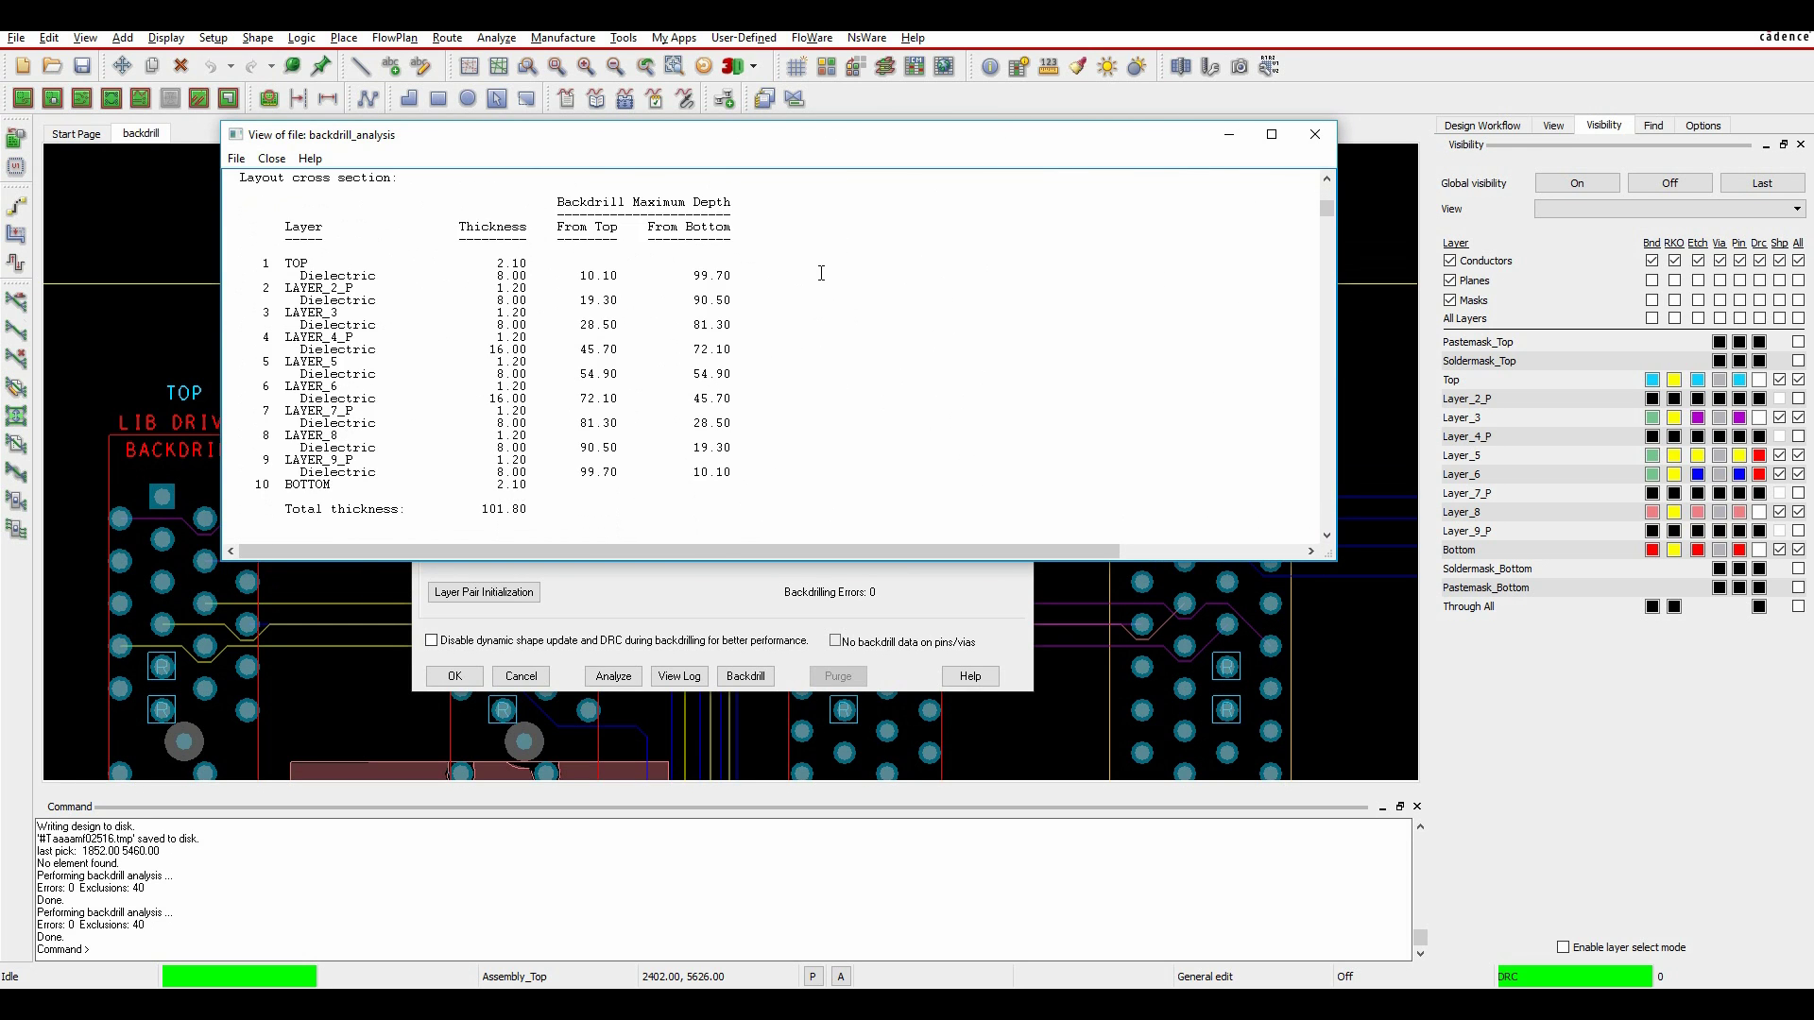
{"action": "scroll", "coordinate": [912, 265], "scroll_direction": "down", "scroll_amount": 9}
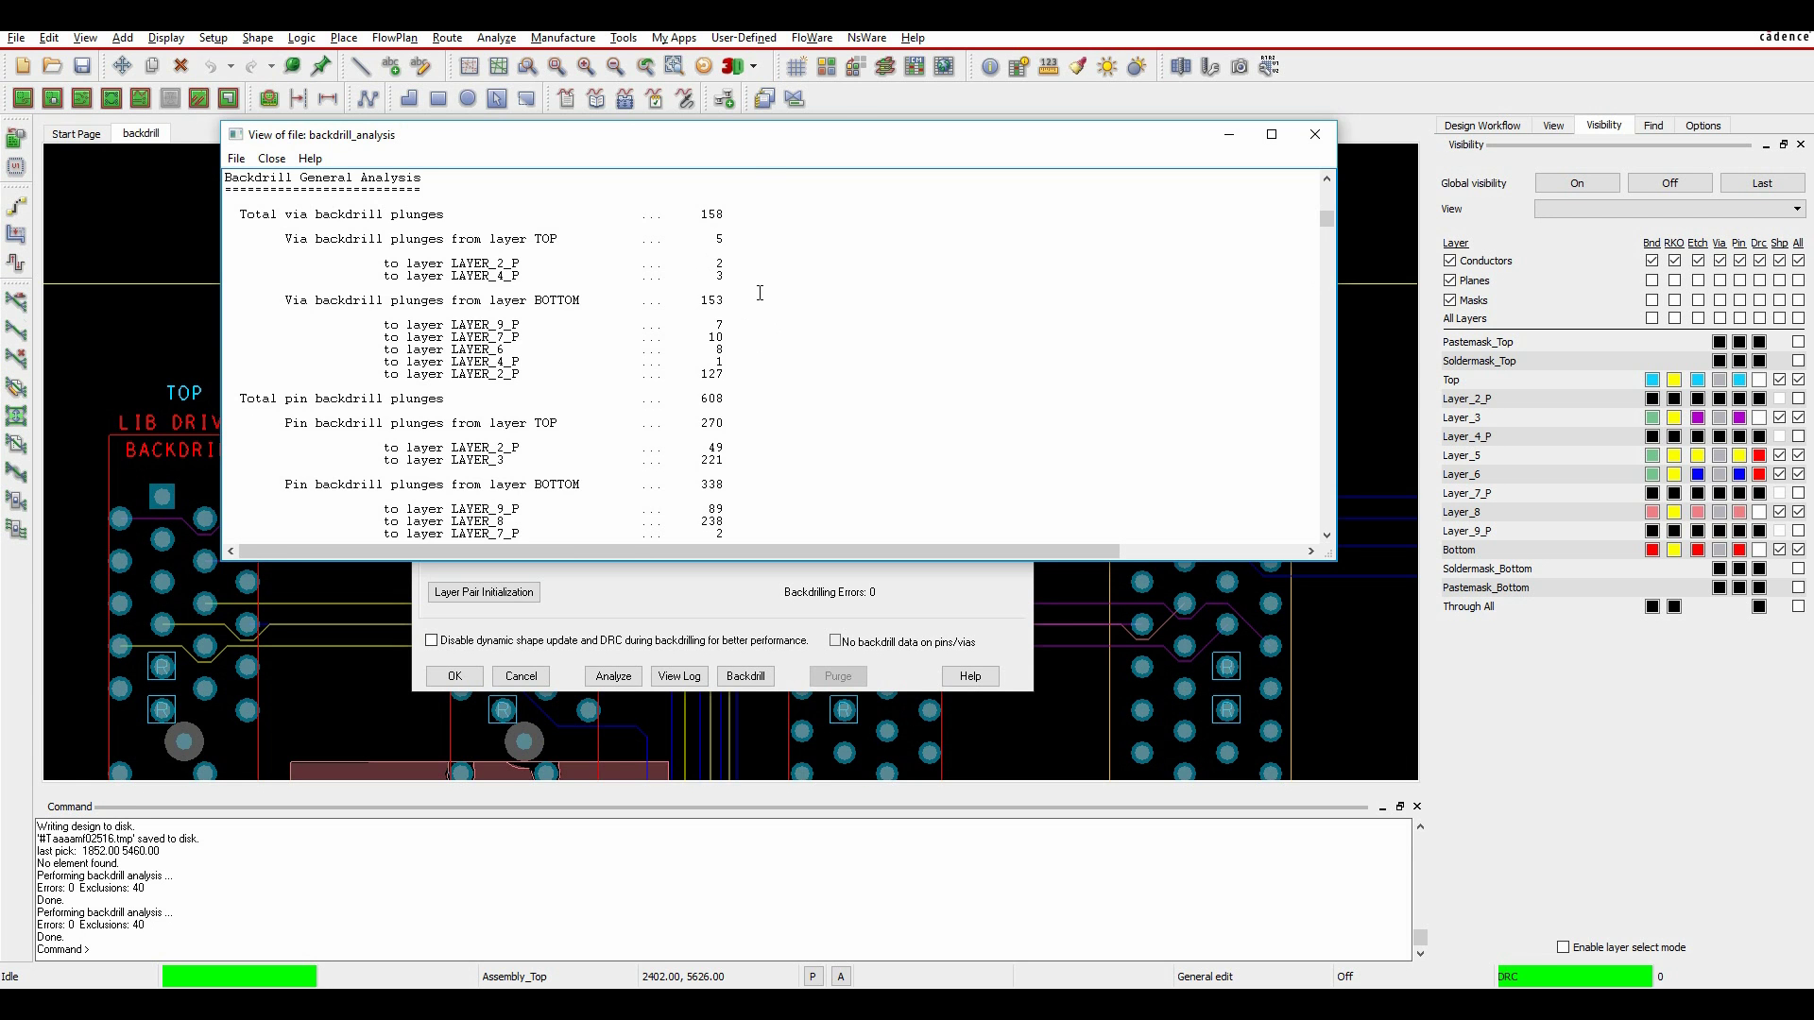
{"action": "scroll", "coordinate": [761, 293], "scroll_direction": "down", "scroll_amount": 20}
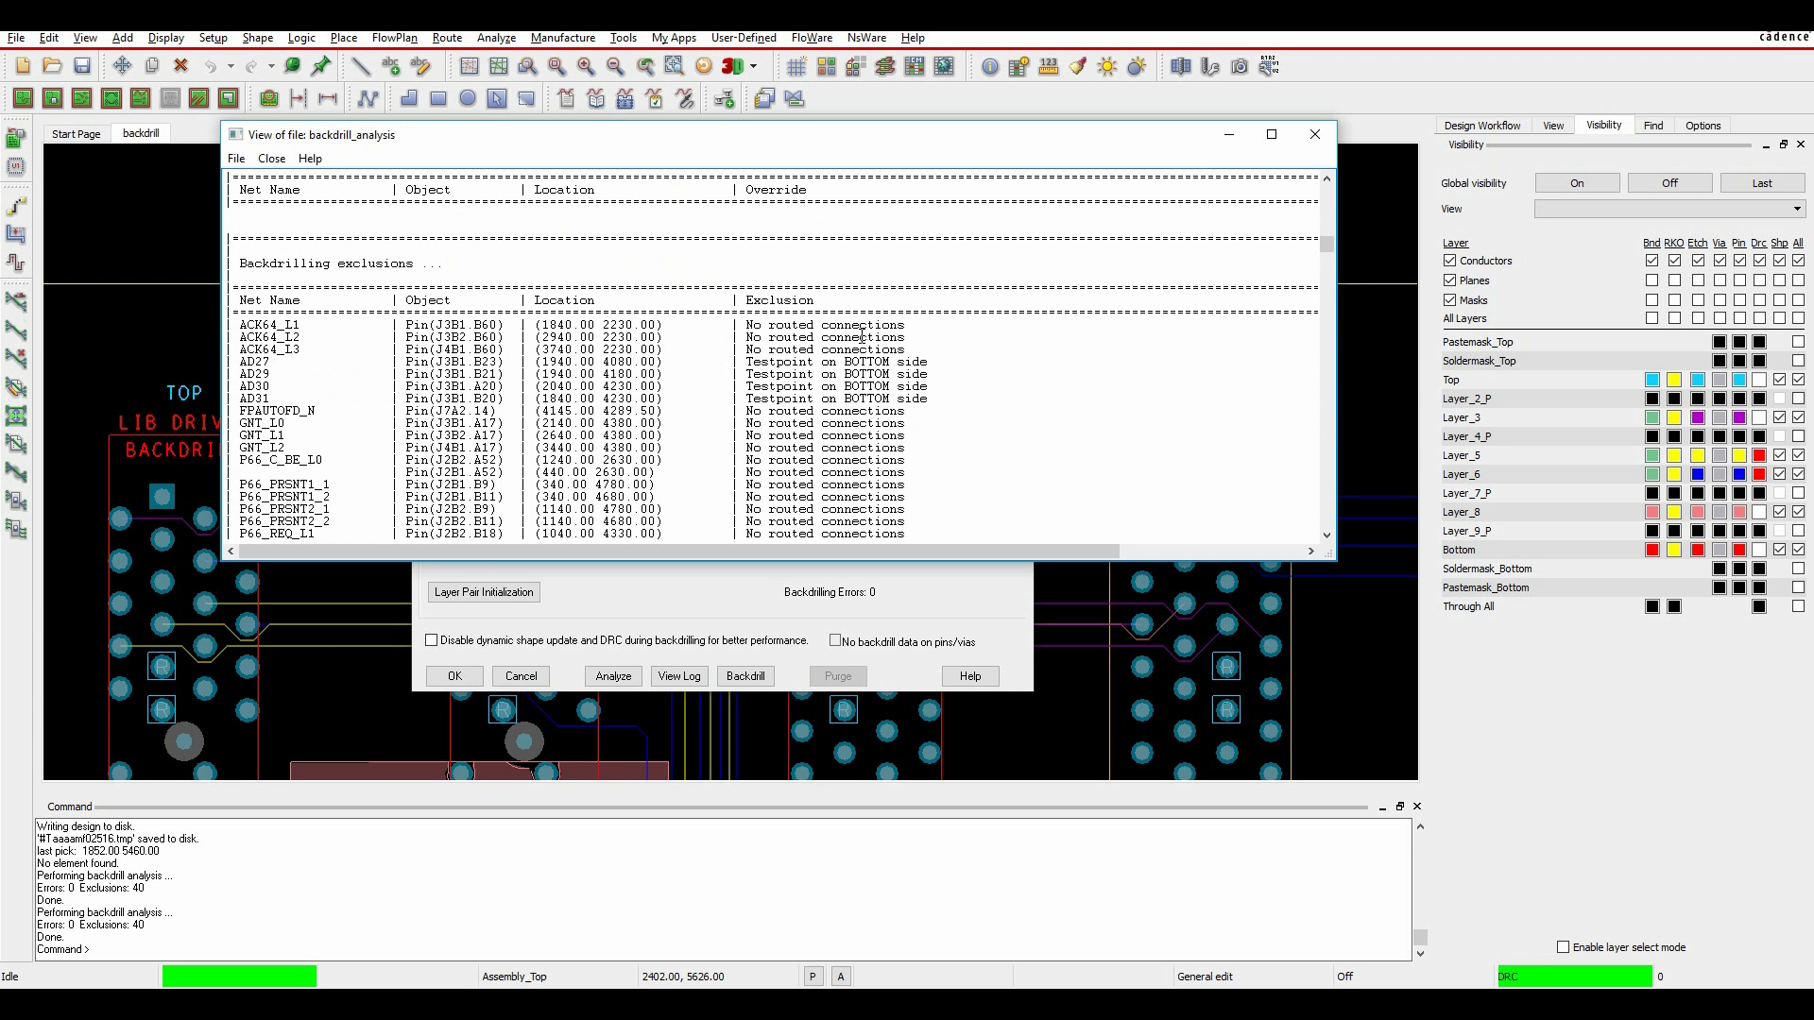
{"action": "scroll", "coordinate": [861, 336], "scroll_direction": "down", "scroll_amount": 15}
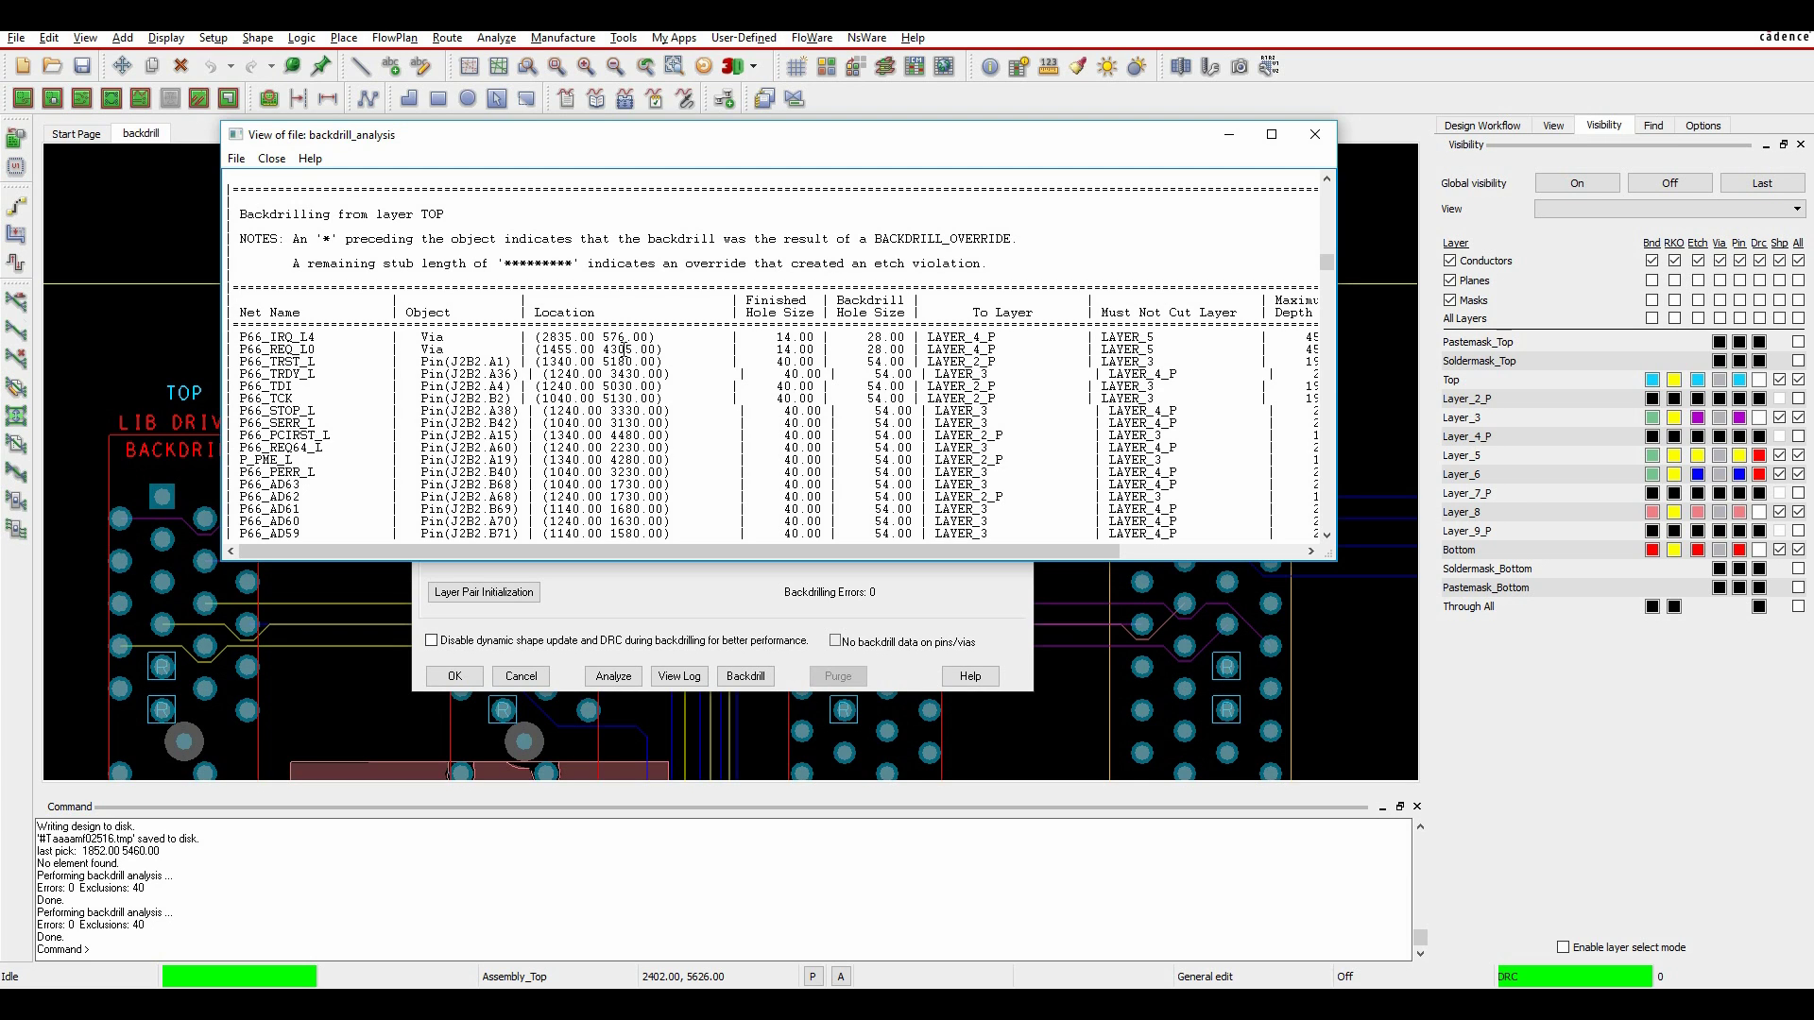
- Zoom to the via at 2835.00 576.00 and move trace P66_IRQ_L4 onto LAYER_3
{"action": "left_click", "coordinate": [139, 331]}
{"action": "scroll", "coordinate": [144, 329], "scroll_direction": "up", "scroll_amount": 3}
{"action": "scroll", "coordinate": [153, 592], "scroll_direction": "up", "scroll_amount": 2}
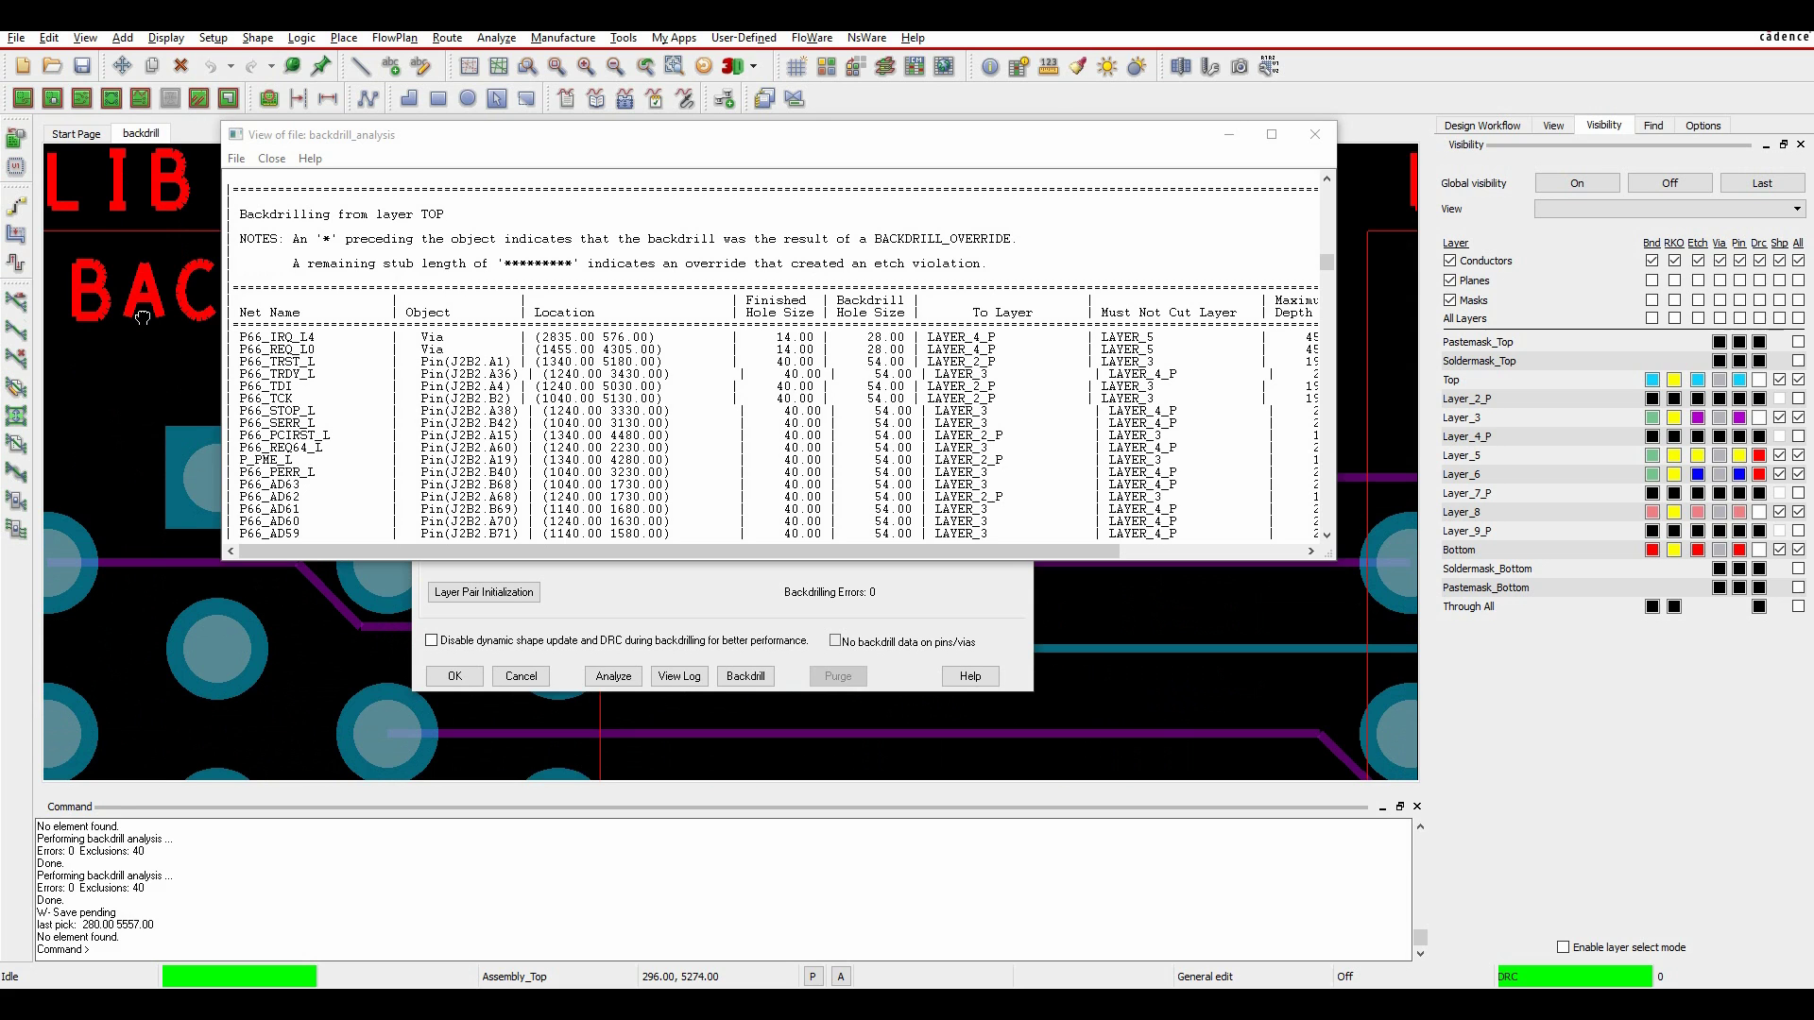
{"action": "left_click", "coordinate": [615, 340]}
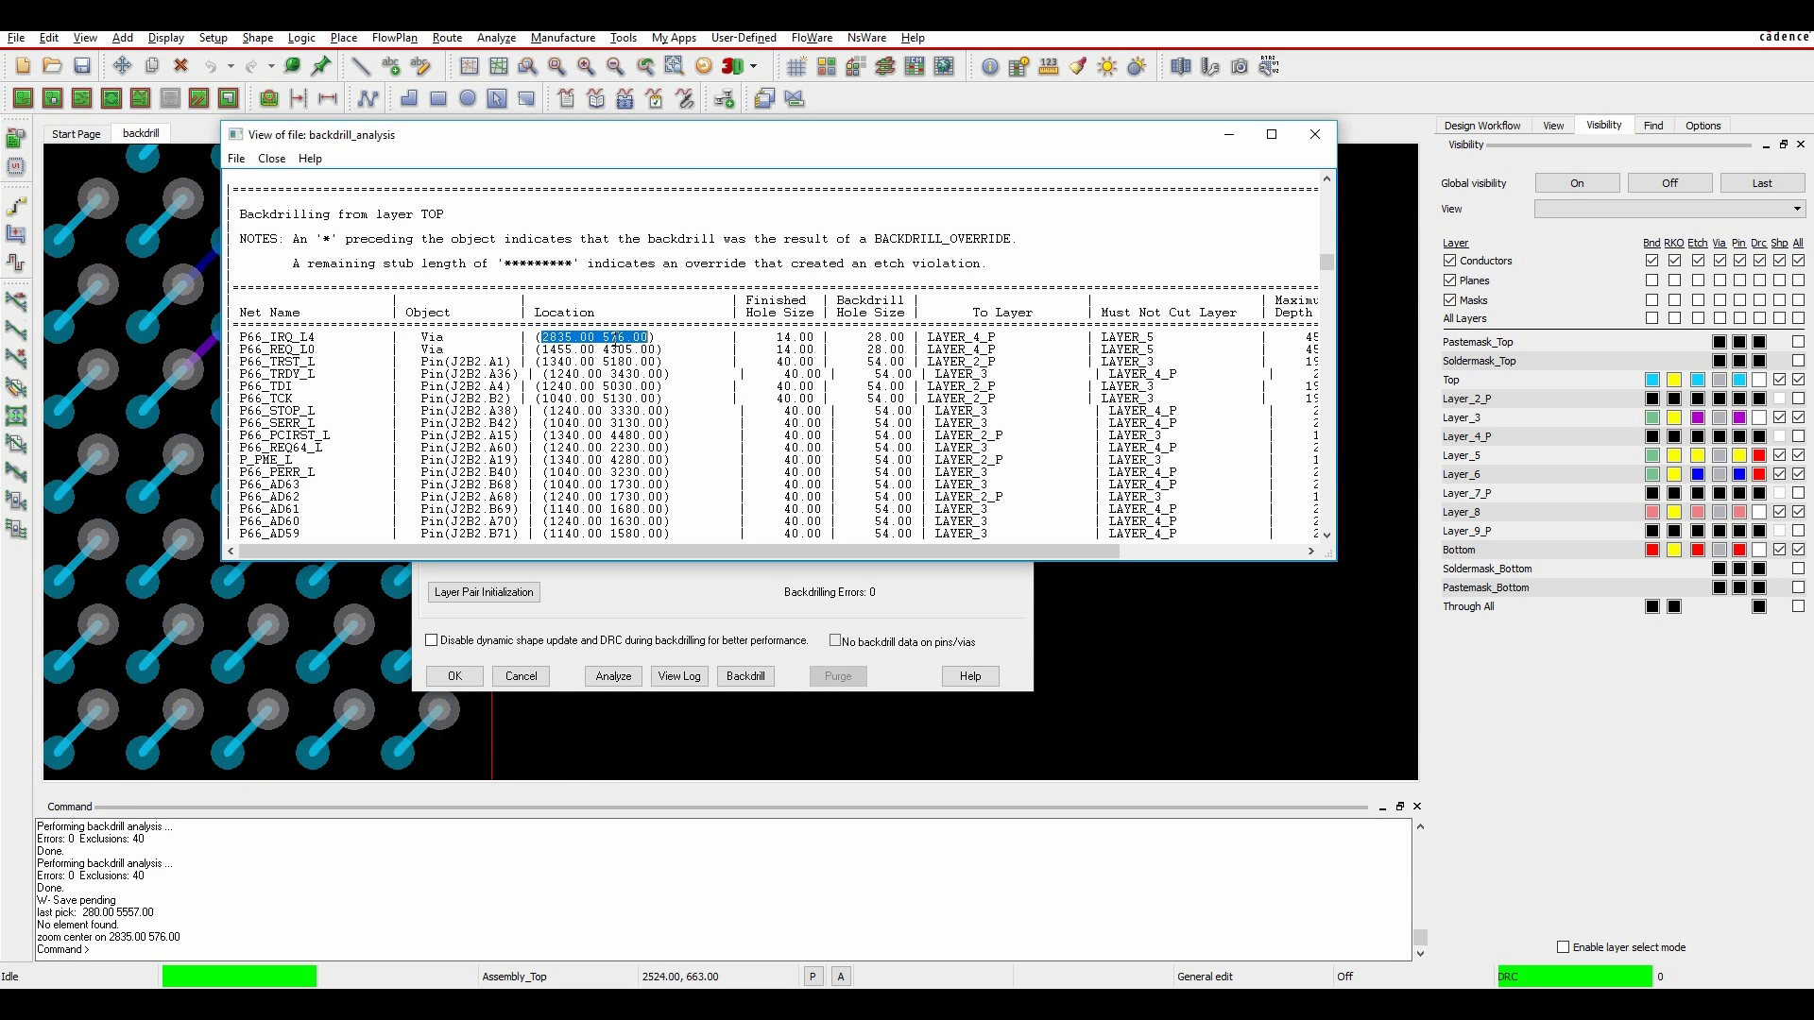
{"action": "left_click_drag", "start_coordinate": [654, 143], "coordinate": [1189, 411]}
{"action": "left_click_drag", "start_coordinate": [765, 185], "coordinate": [1531, 198]}
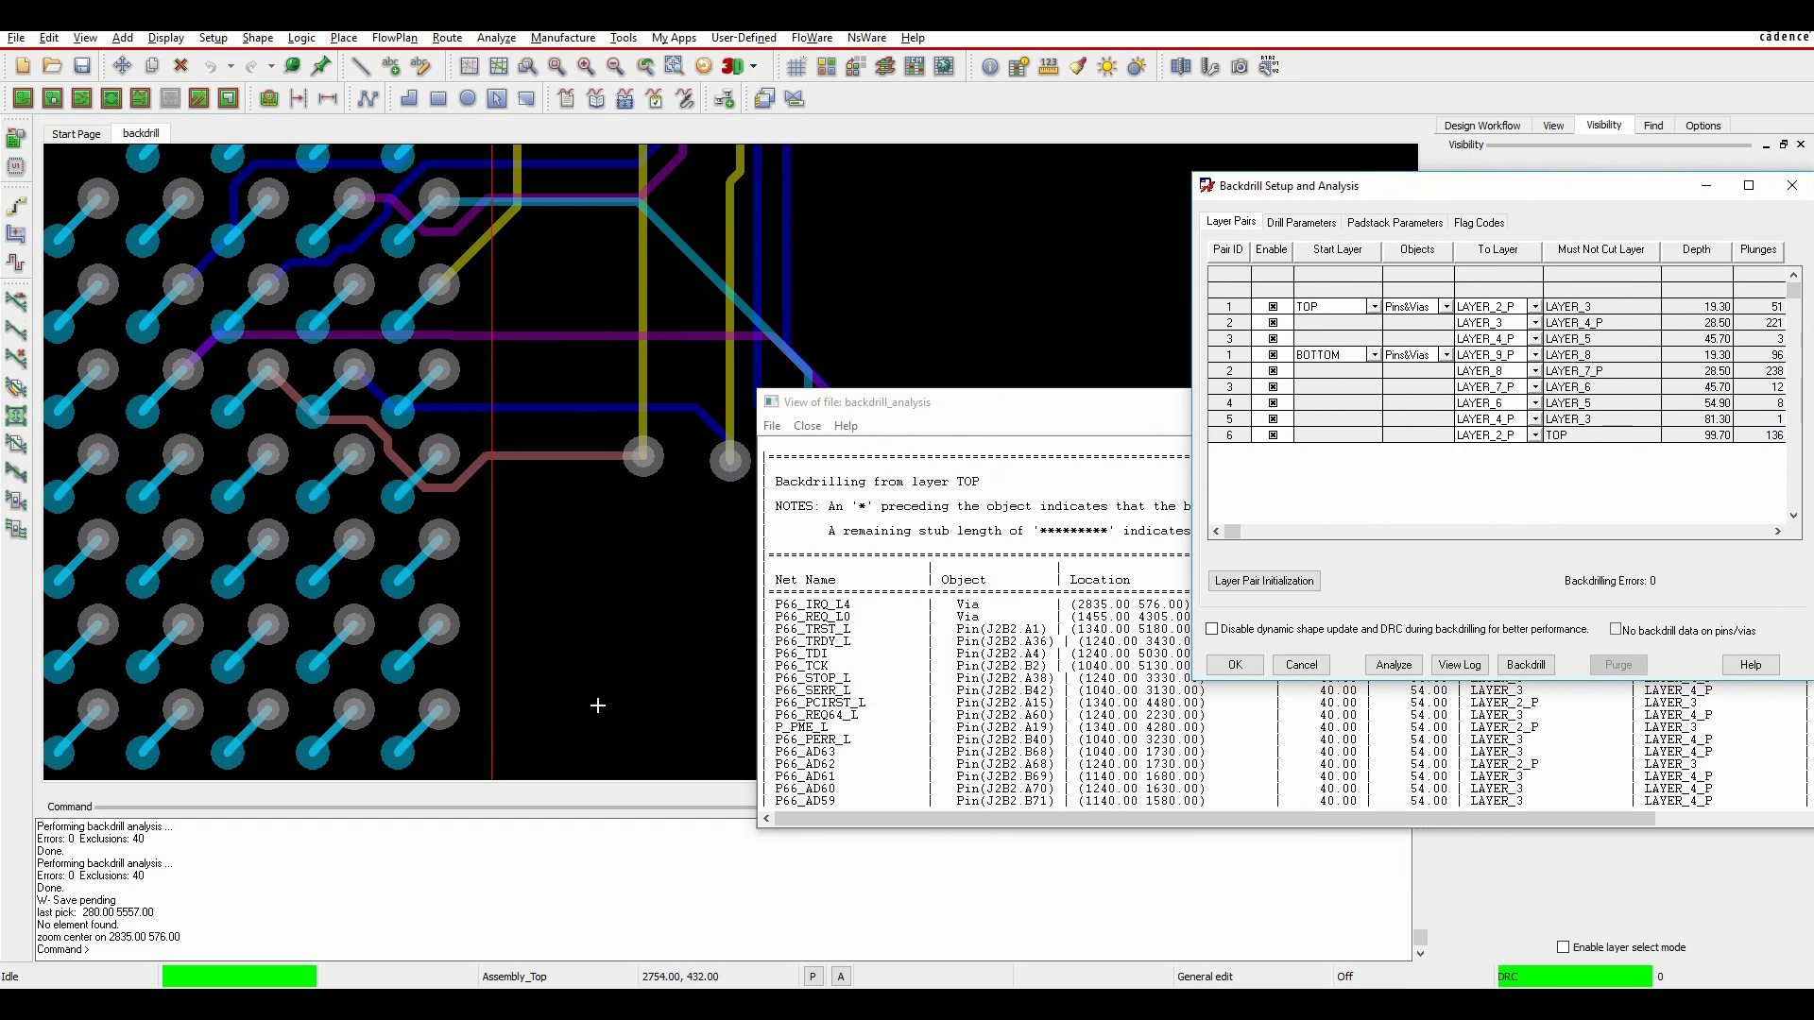
{"action": "left_click", "coordinate": [579, 579]}
{"action": "scroll", "coordinate": [579, 579], "scroll_direction": "up", "scroll_amount": 3}
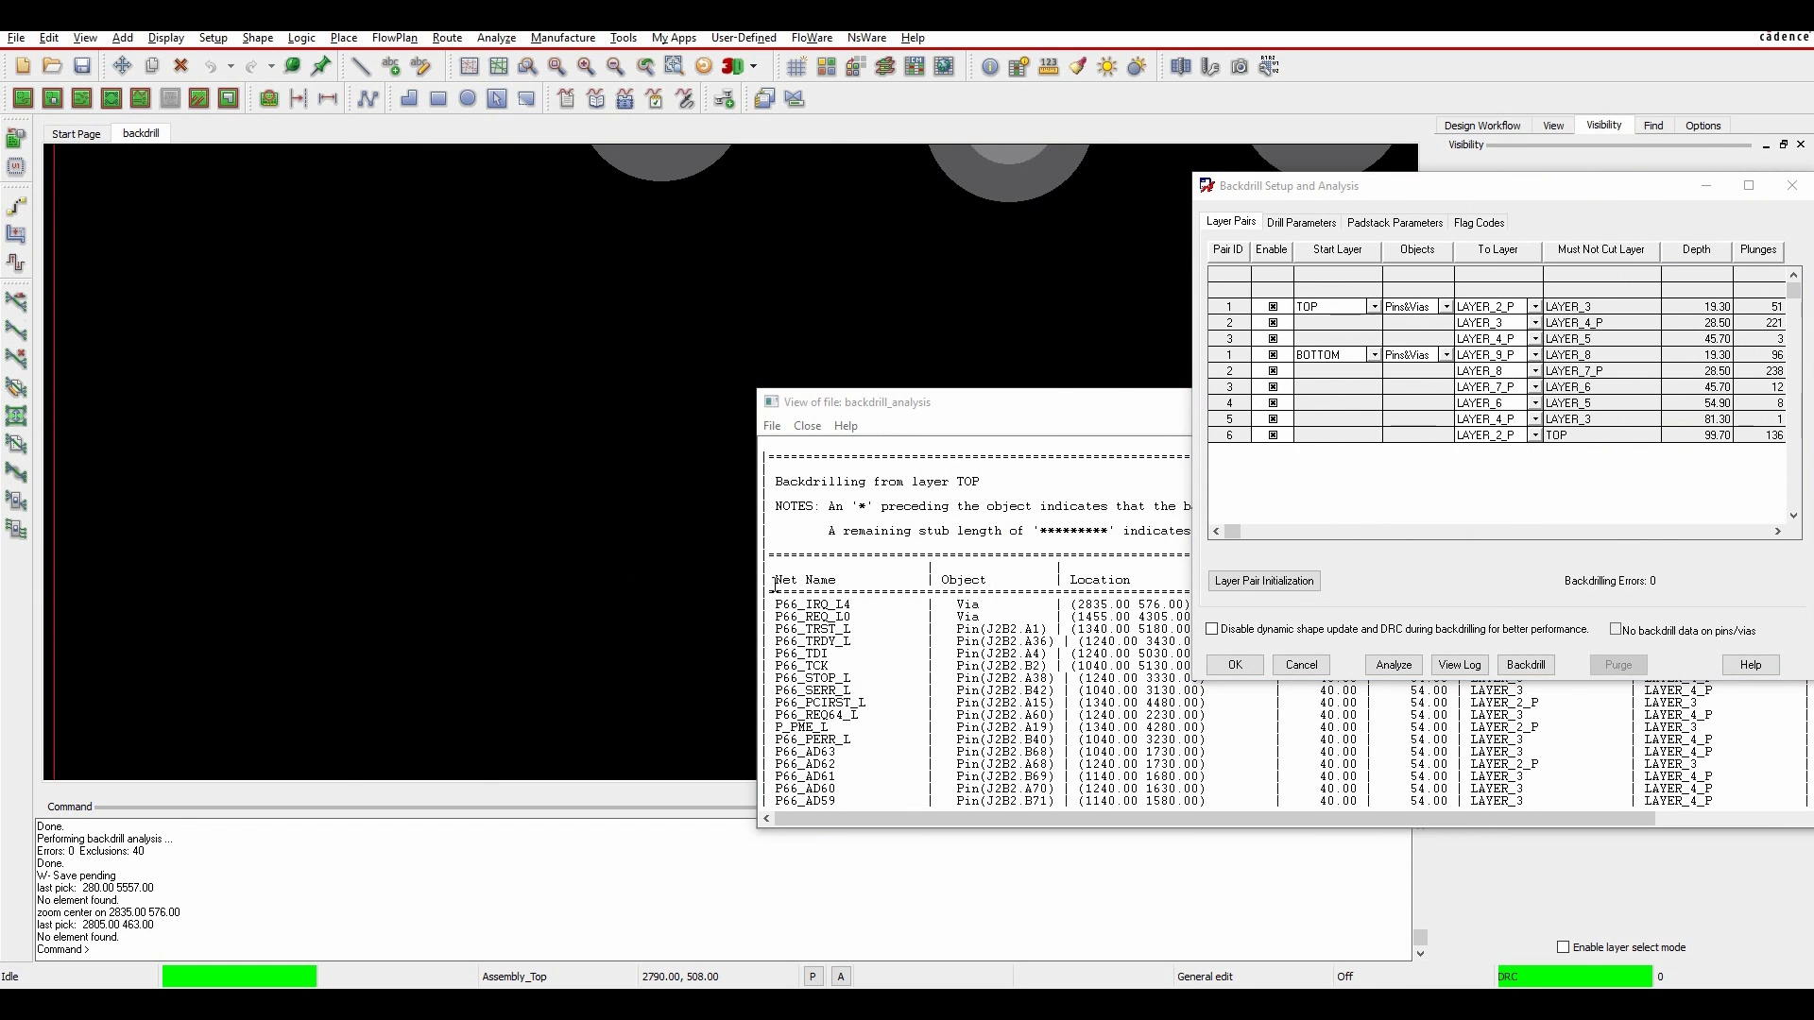
{"action": "left_click", "coordinate": [1144, 604]}
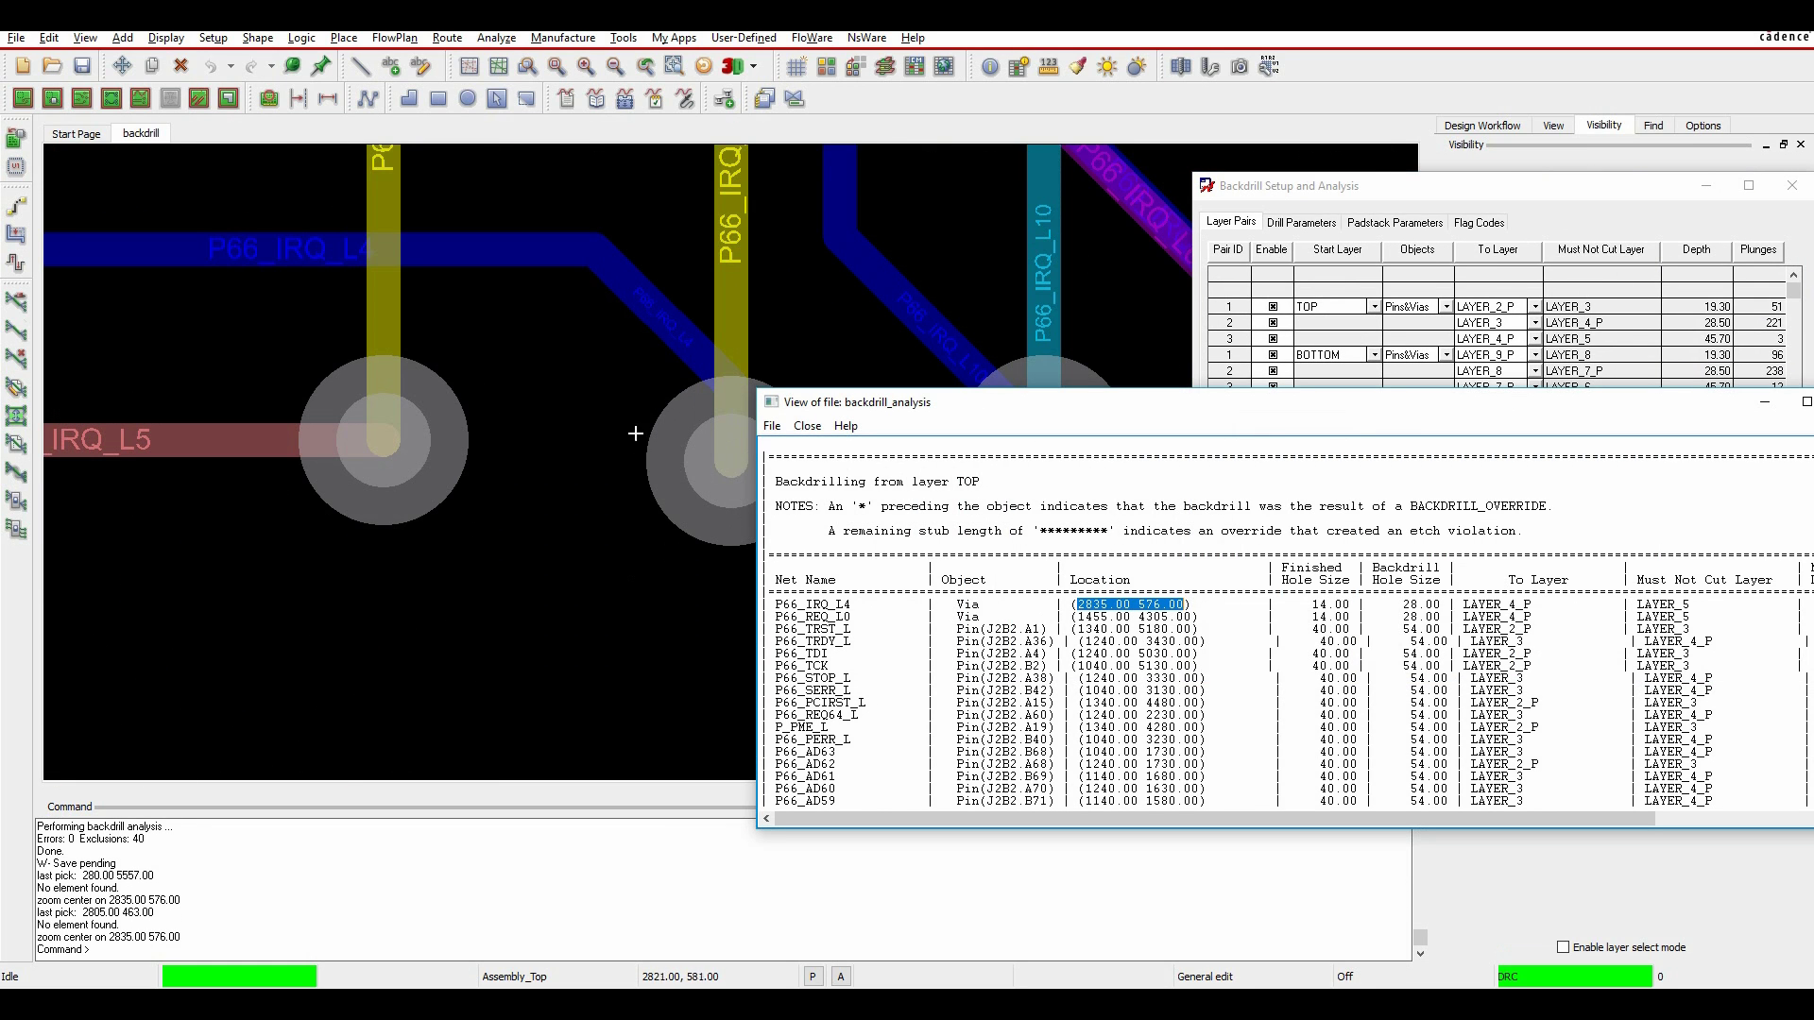
{"action": "left_click", "coordinate": [593, 506]}
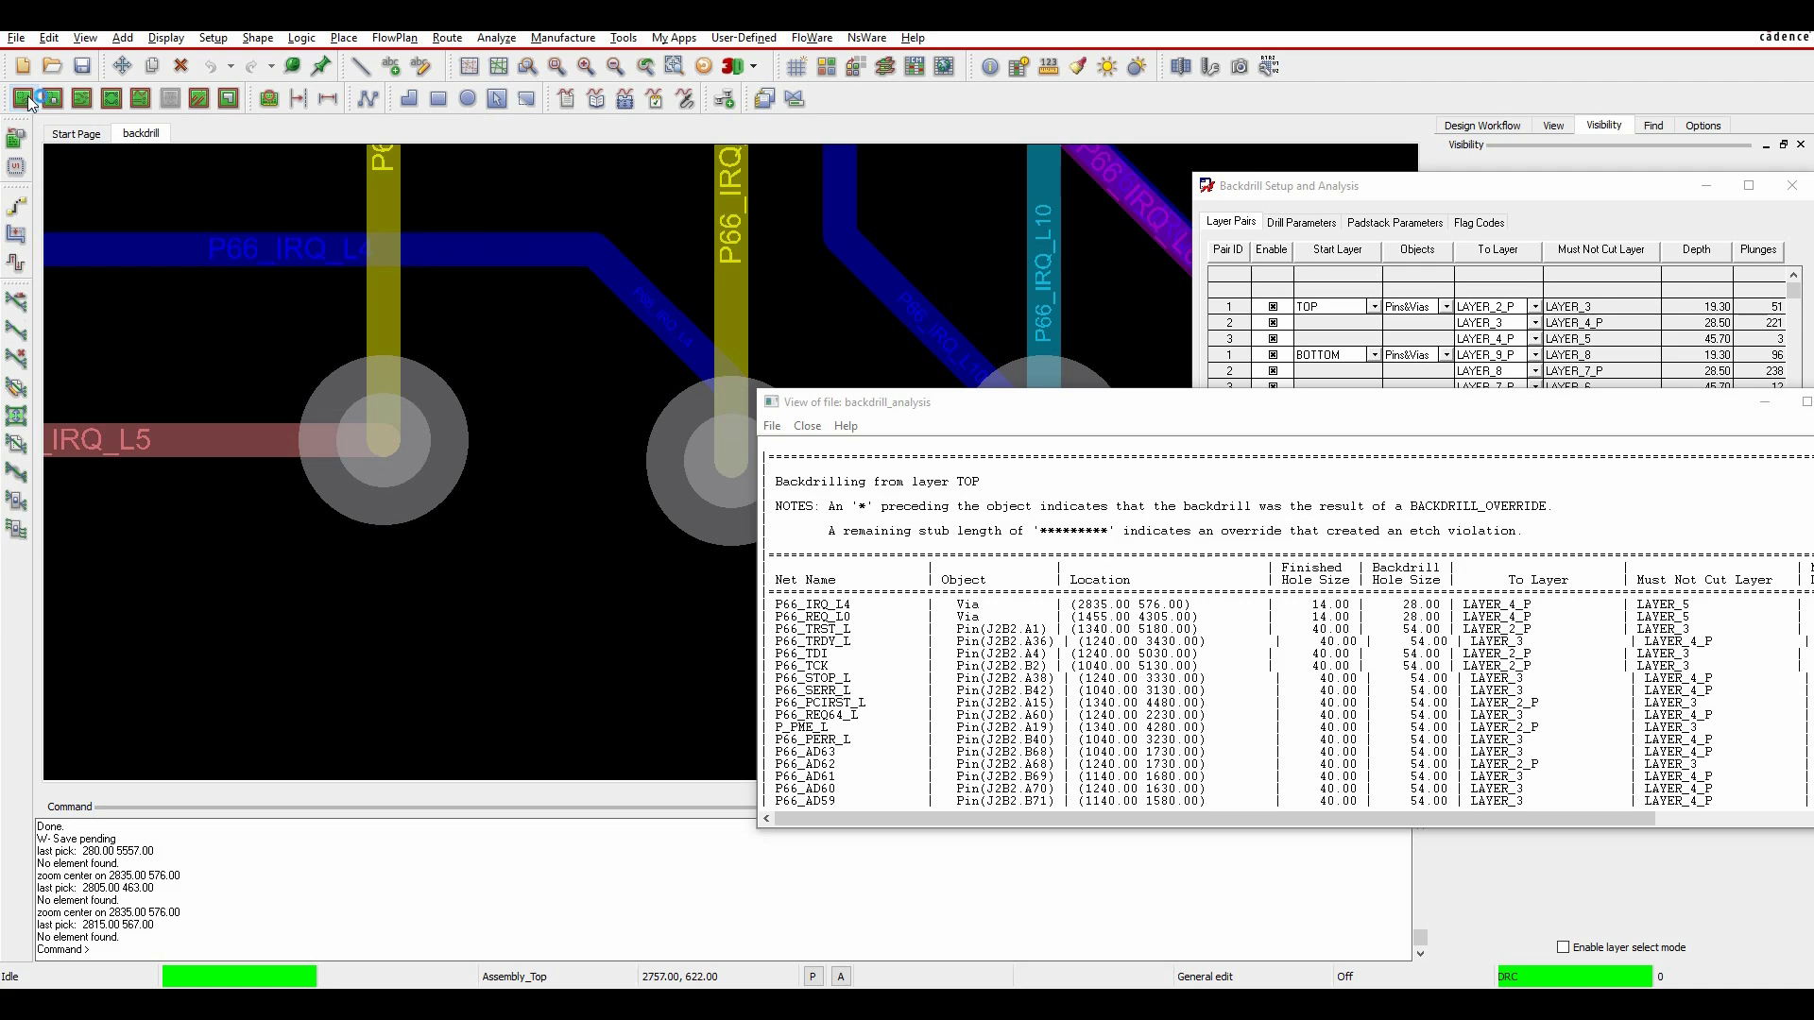
{"action": "right_click", "coordinate": [472, 249]}
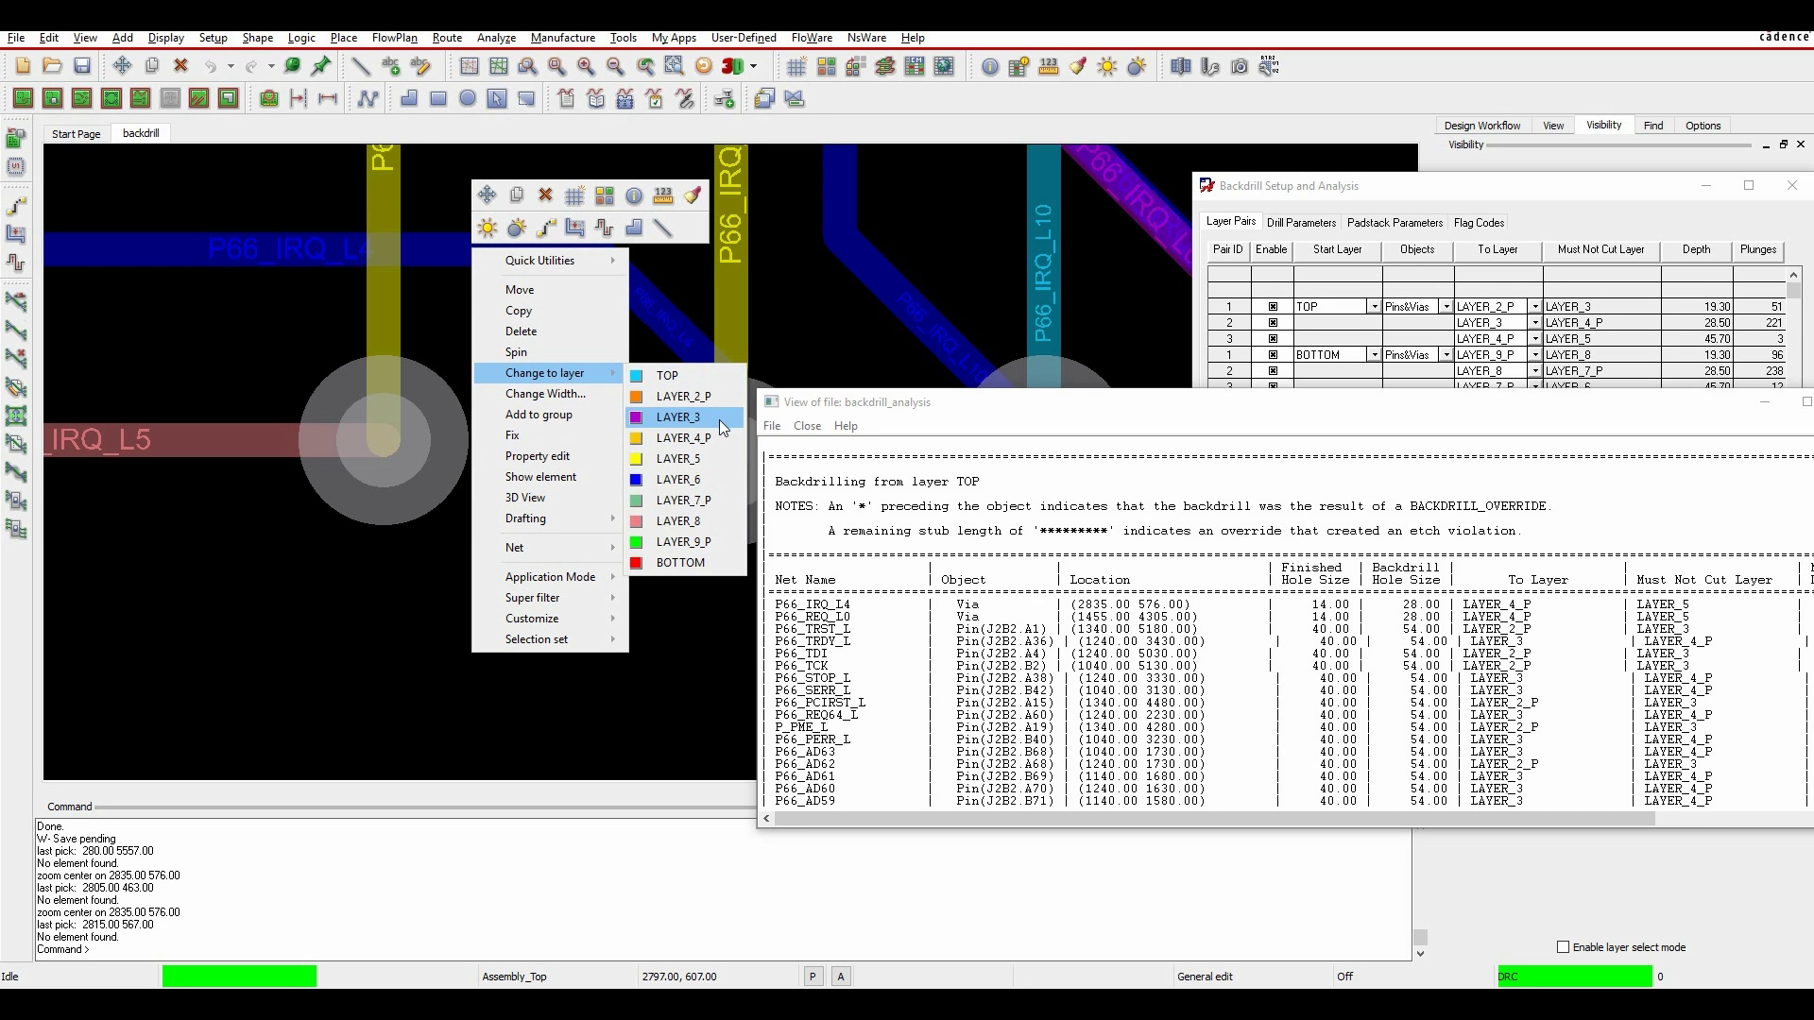
{"action": "left_click", "coordinate": [678, 417]}
{"action": "left_click", "coordinate": [515, 601]}
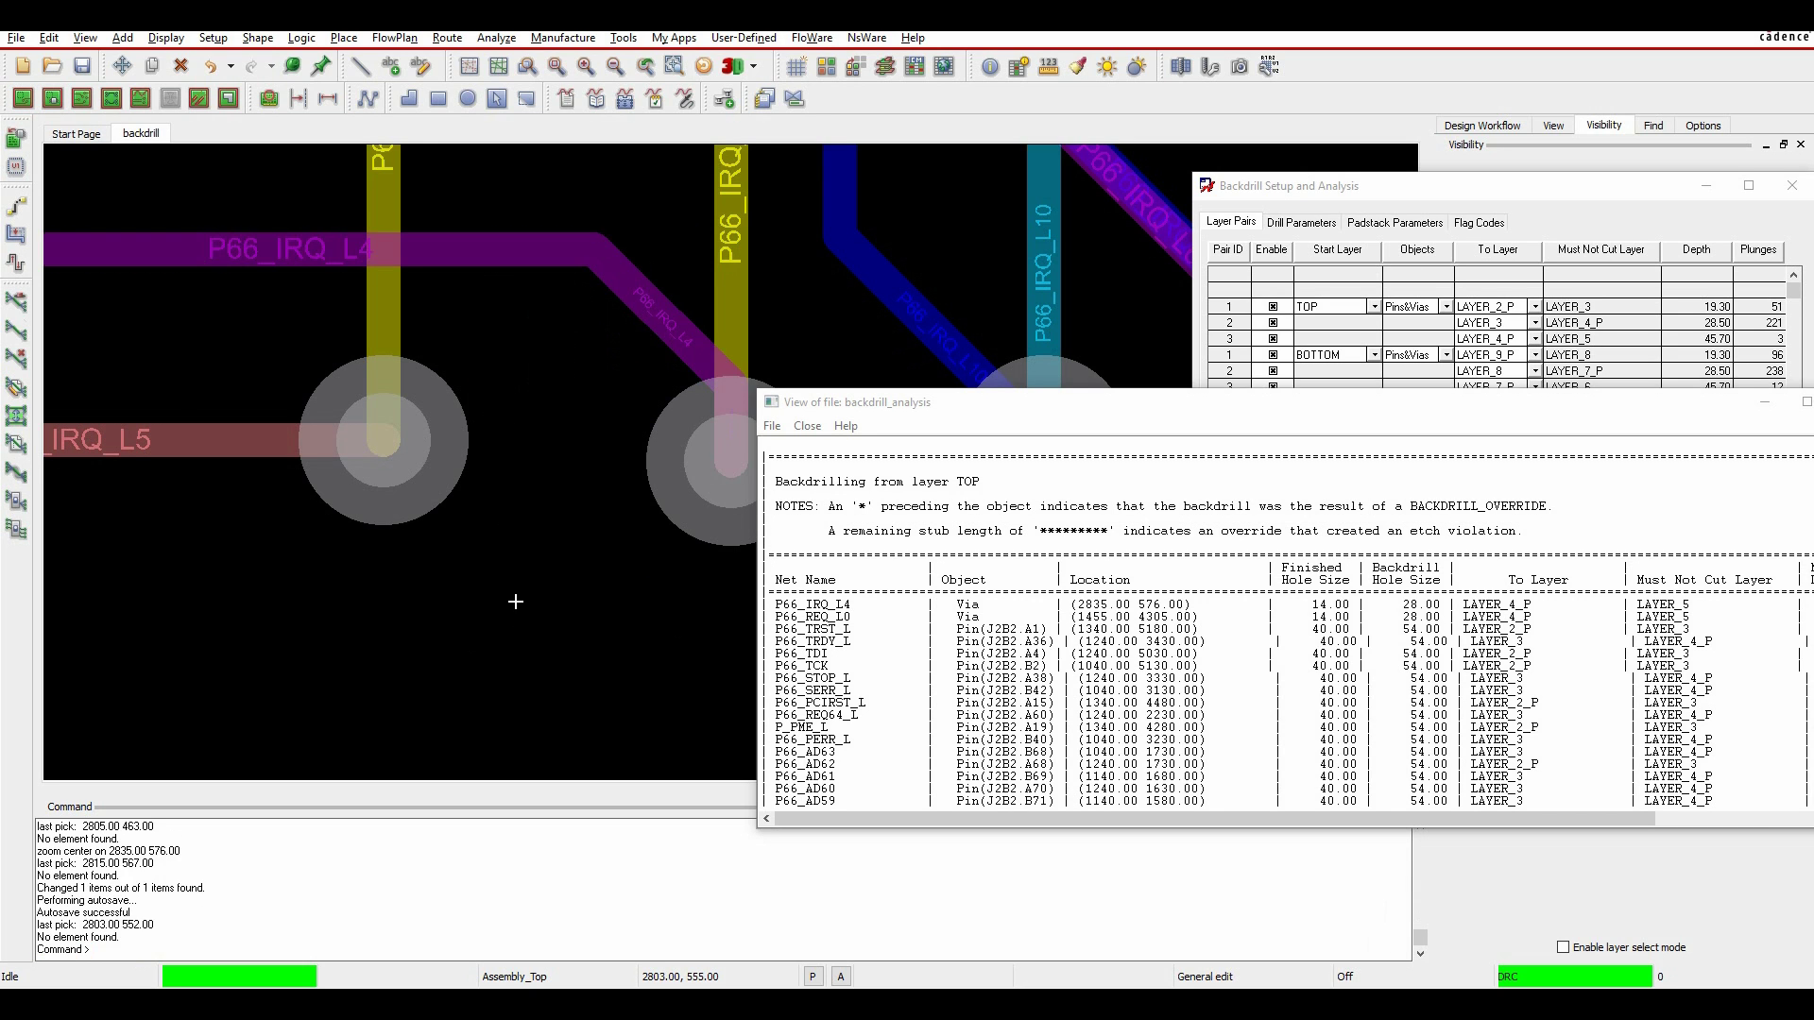
- Zoom to the via at 1455.00 4305.00 and move trace P66_REQ_L0 onto LAYER_3
{"action": "double_click", "coordinate": [1154, 616]}
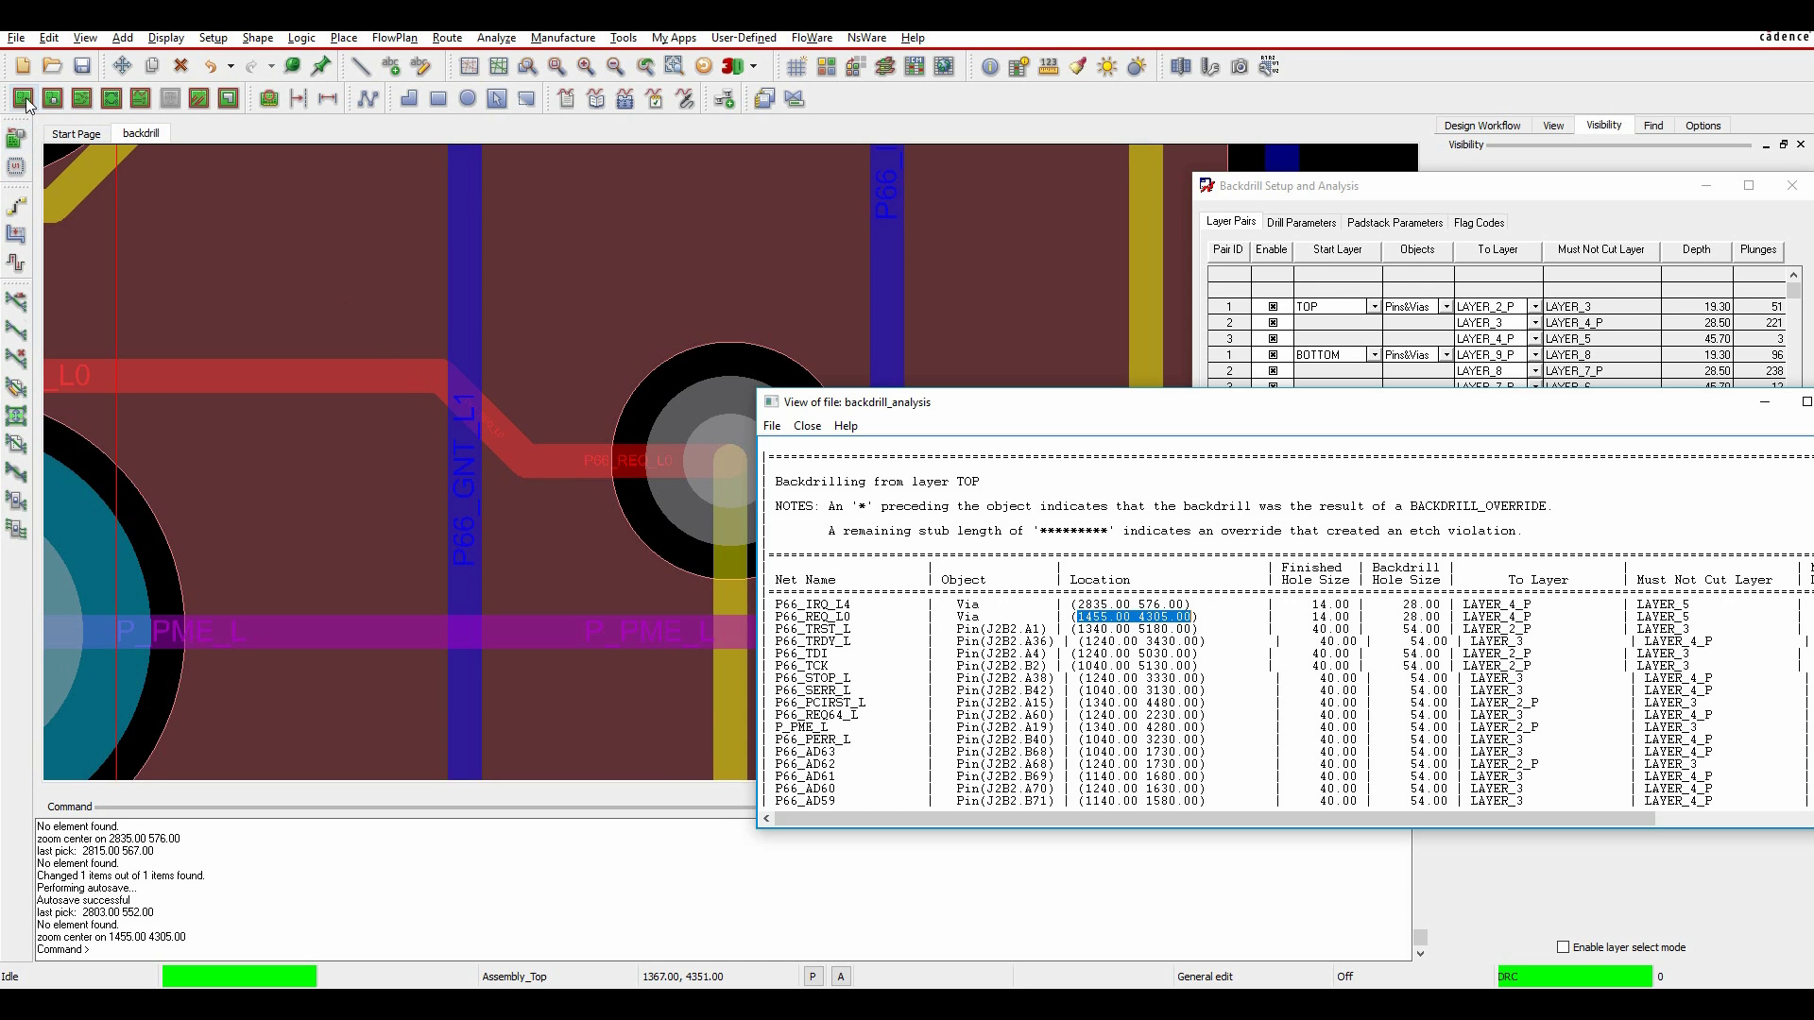
{"action": "right_click", "coordinate": [329, 367]}
{"action": "mouse_move", "coordinate": [440, 495]}
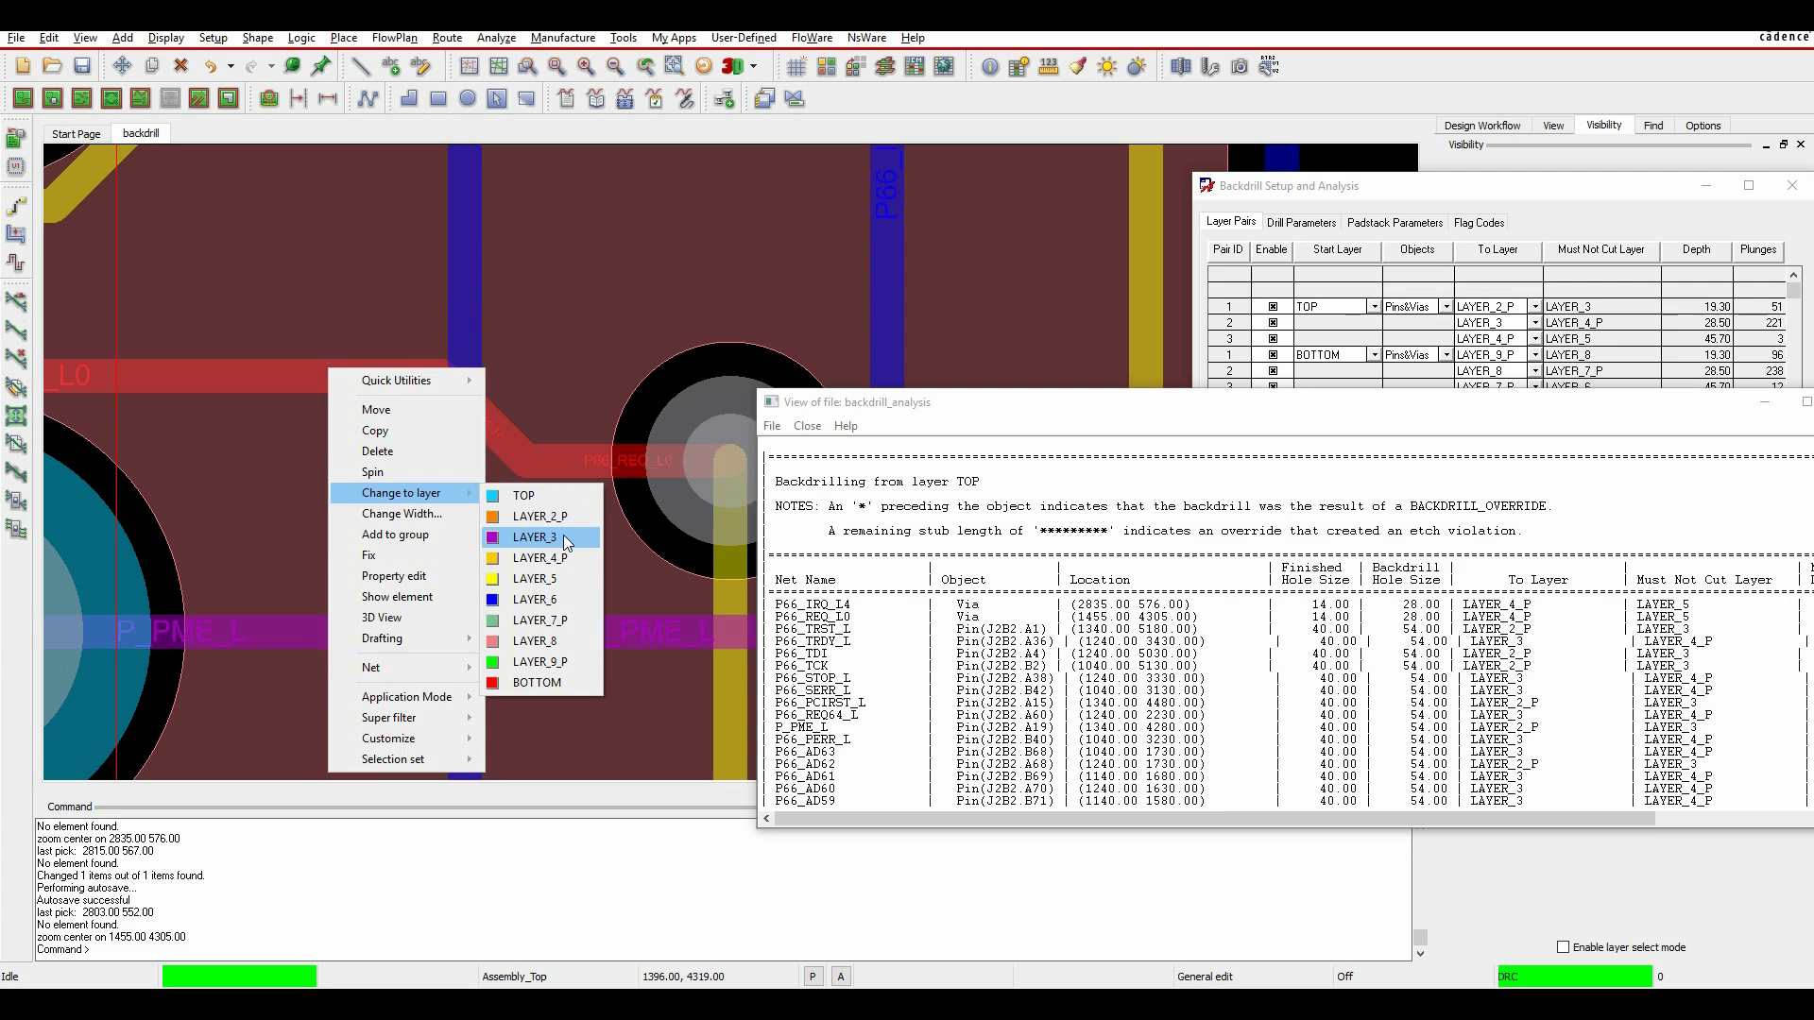
{"action": "left_click", "coordinate": [563, 535]}
- Find the P66_IRQ_L5 via further down the log and move that trace onto LAYER_3
{"action": "scroll", "coordinate": [1367, 640], "scroll_direction": "down", "scroll_amount": 2}
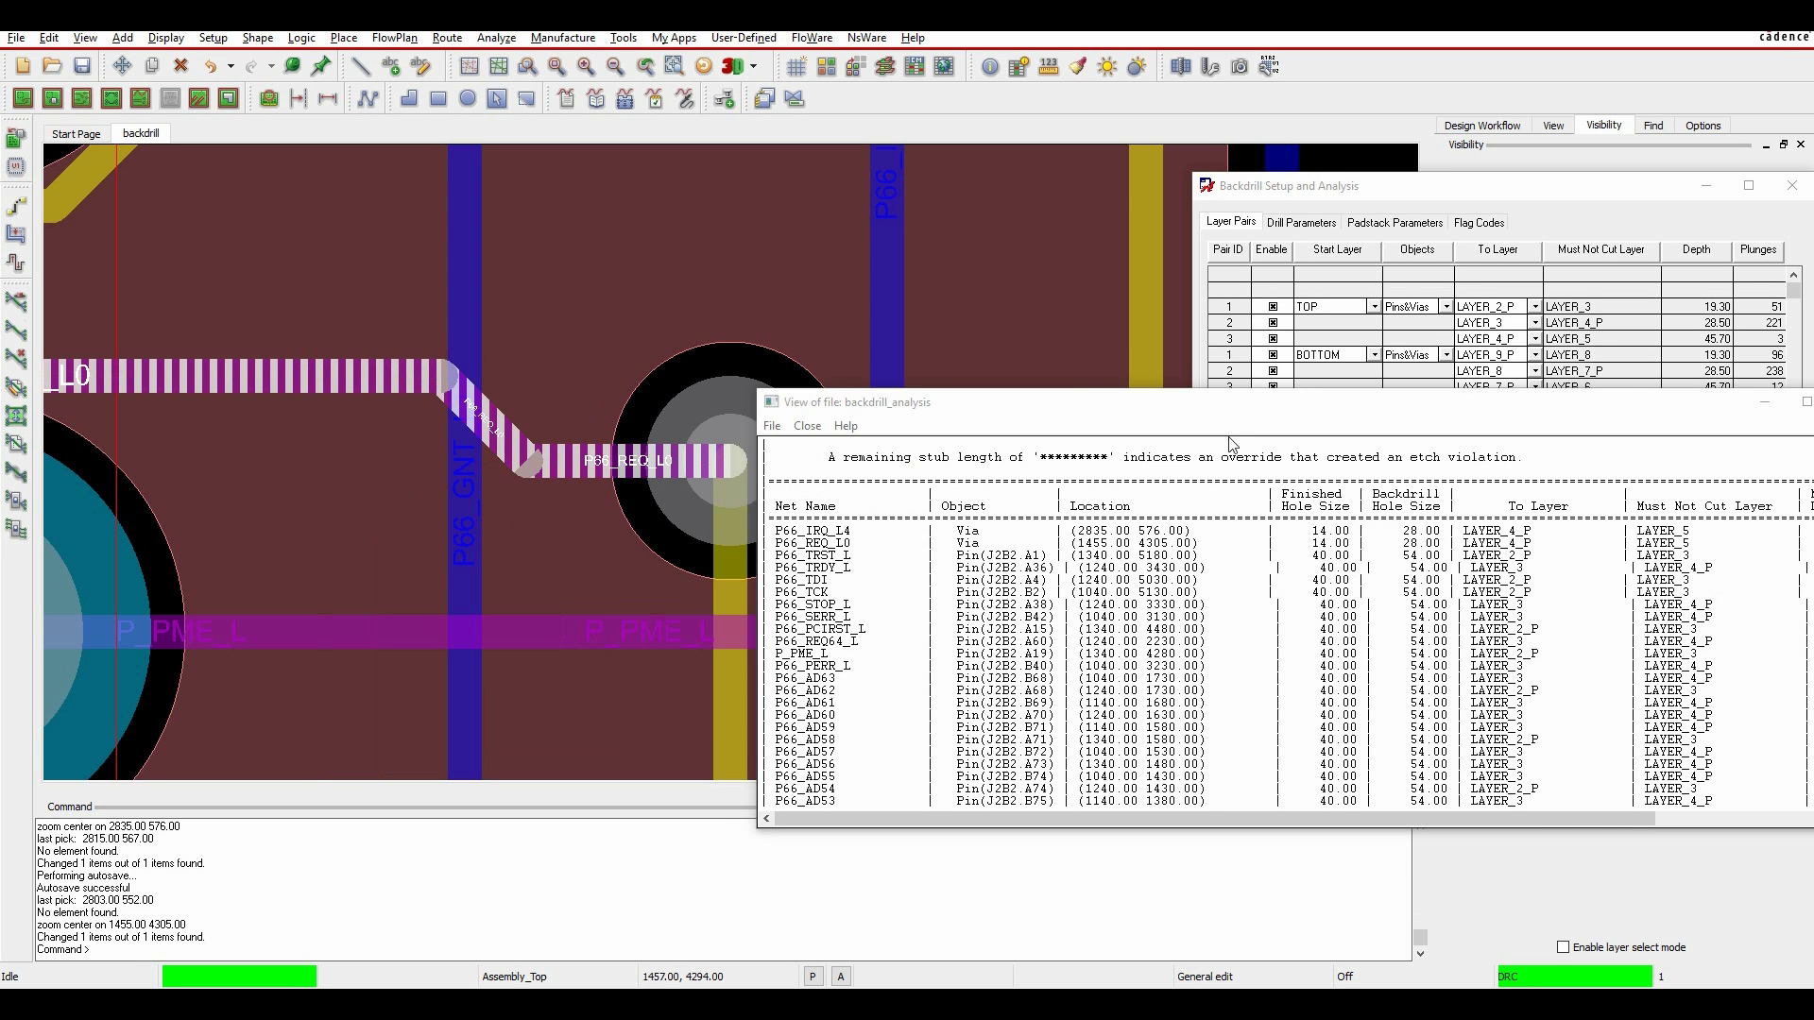
{"action": "left_click_drag", "start_coordinate": [1215, 405], "coordinate": [733, 237]}
{"action": "scroll", "coordinate": [853, 454], "scroll_direction": "down", "scroll_amount": 5}
{"action": "scroll", "coordinate": [853, 453], "scroll_direction": "down", "scroll_amount": 10}
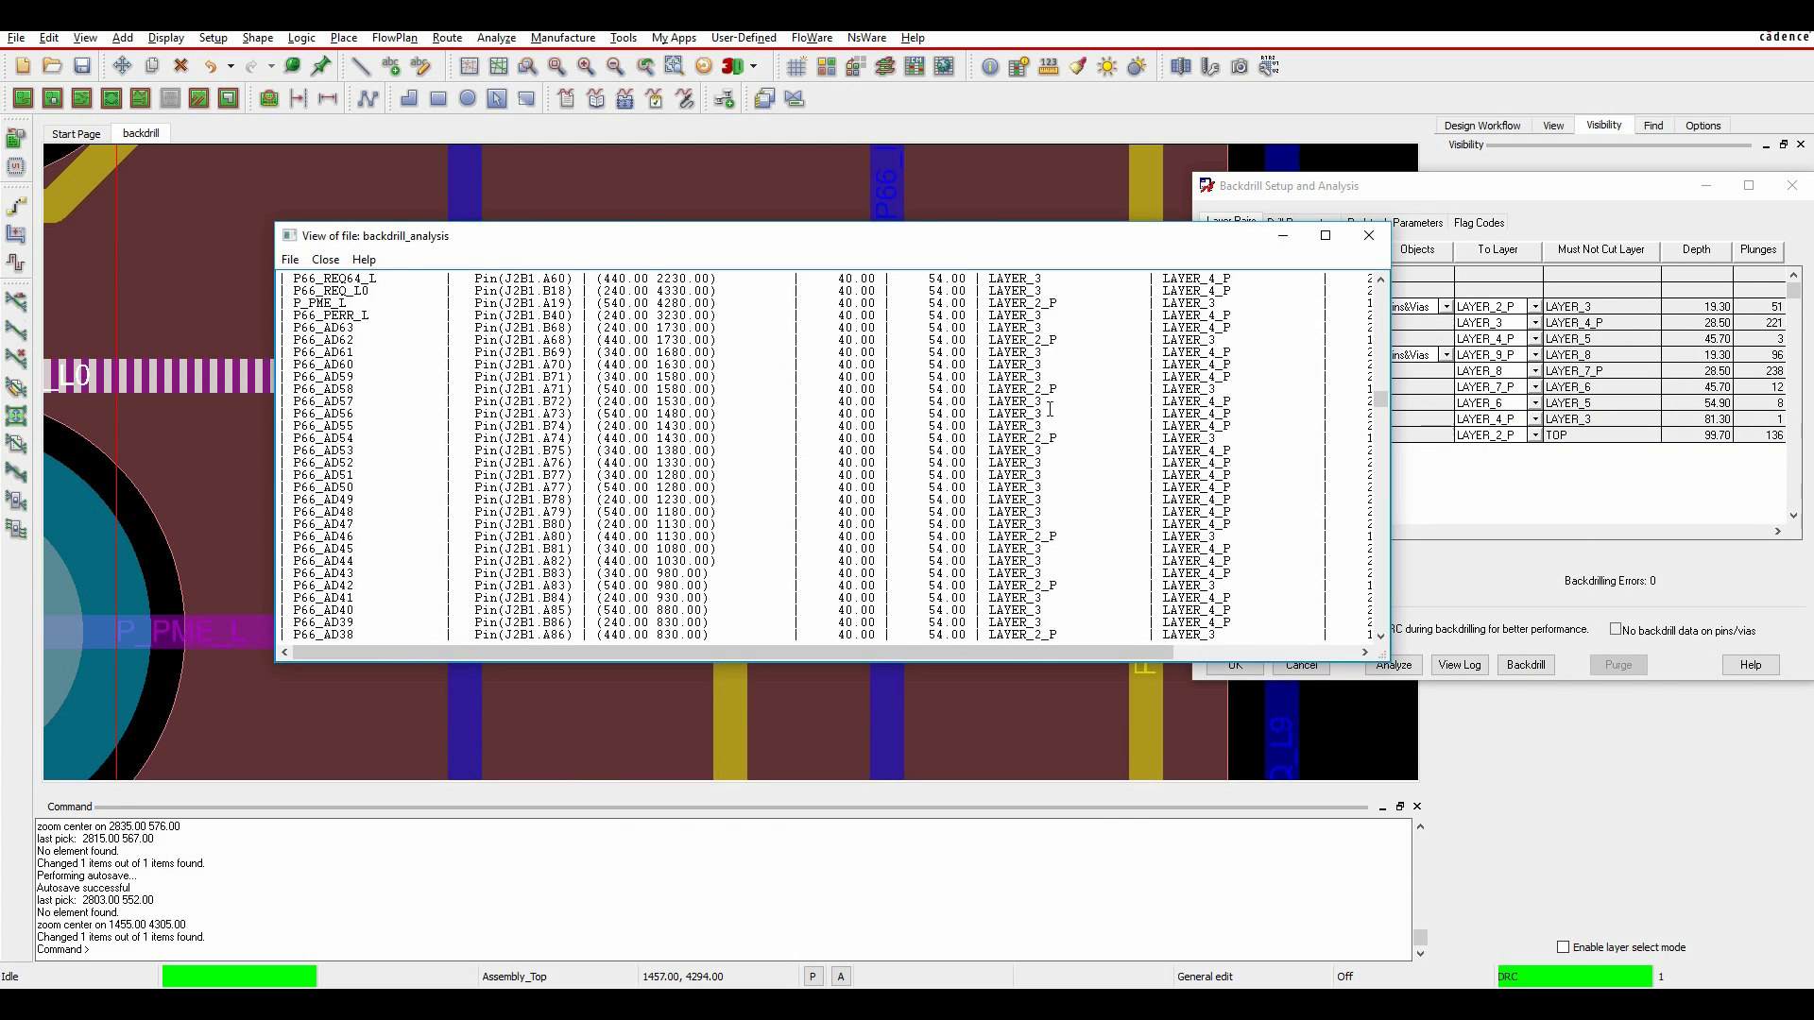
{"action": "scroll", "coordinate": [1060, 321], "scroll_direction": "down", "scroll_amount": 10}
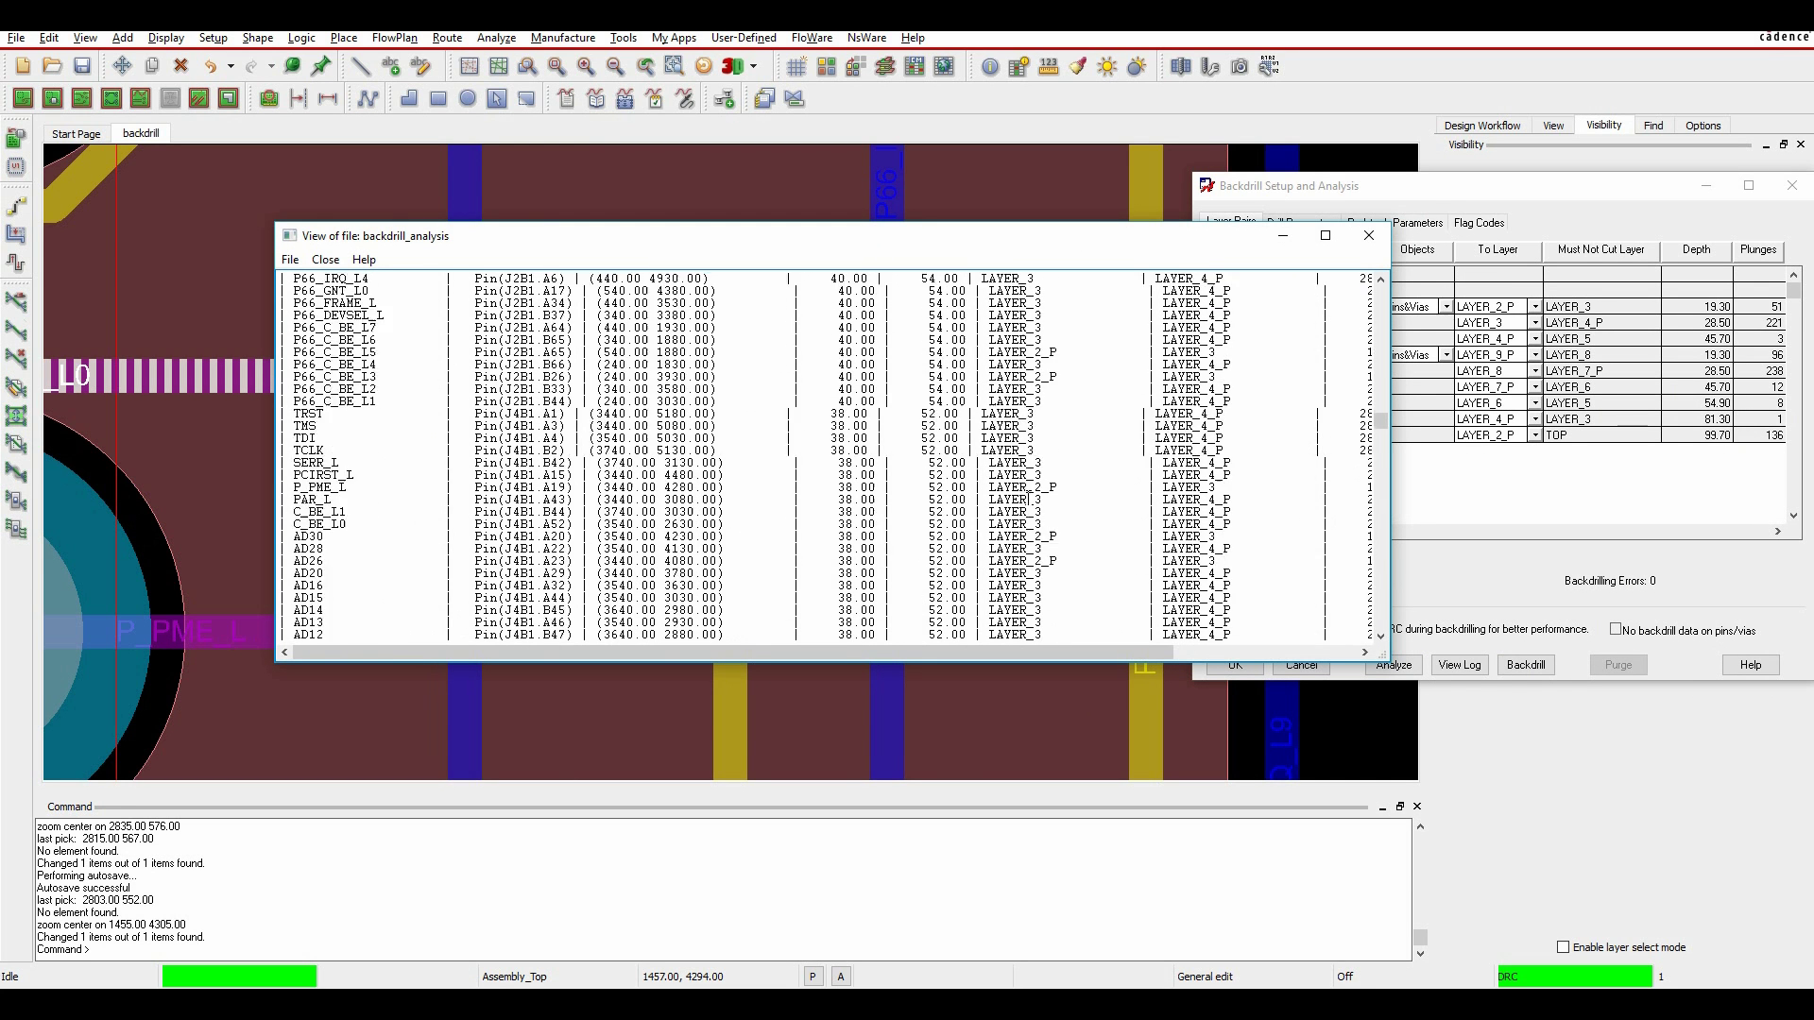
{"action": "scroll", "coordinate": [1039, 510], "scroll_direction": "down", "scroll_amount": 10}
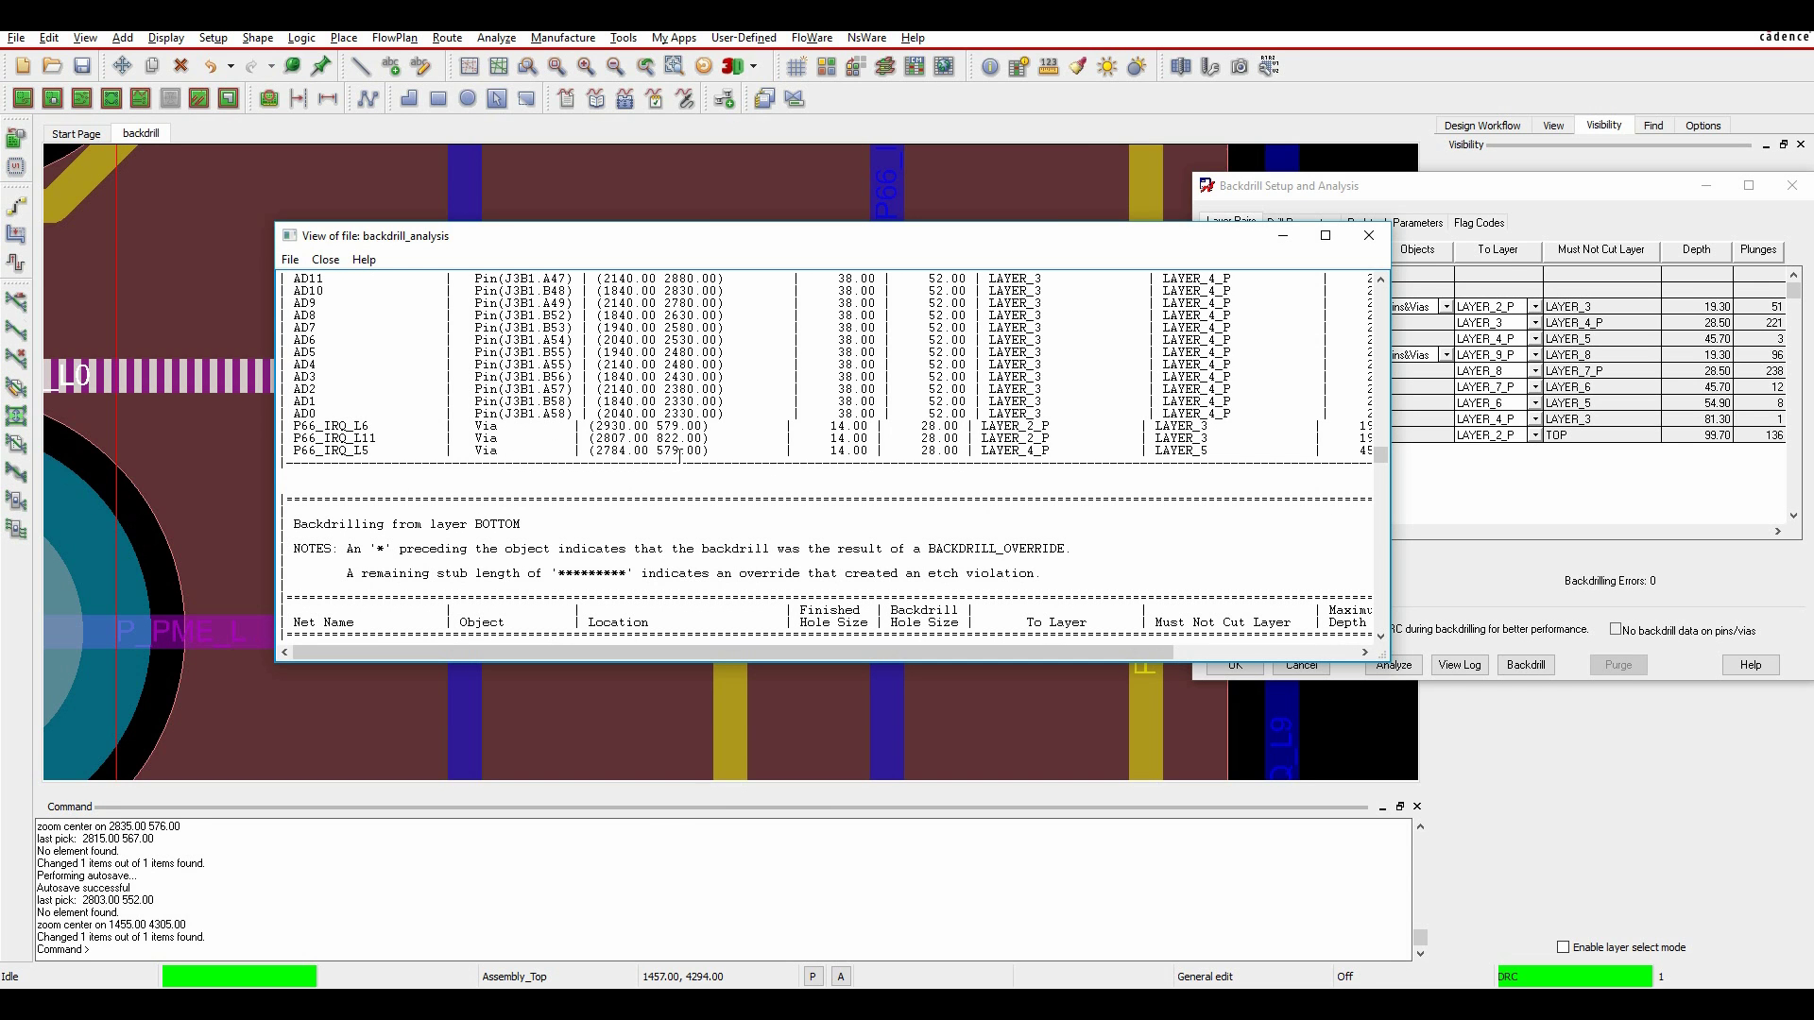
{"action": "double_click", "coordinate": [680, 452]}
{"action": "left_click_drag", "start_coordinate": [632, 263], "coordinate": [796, 618]}
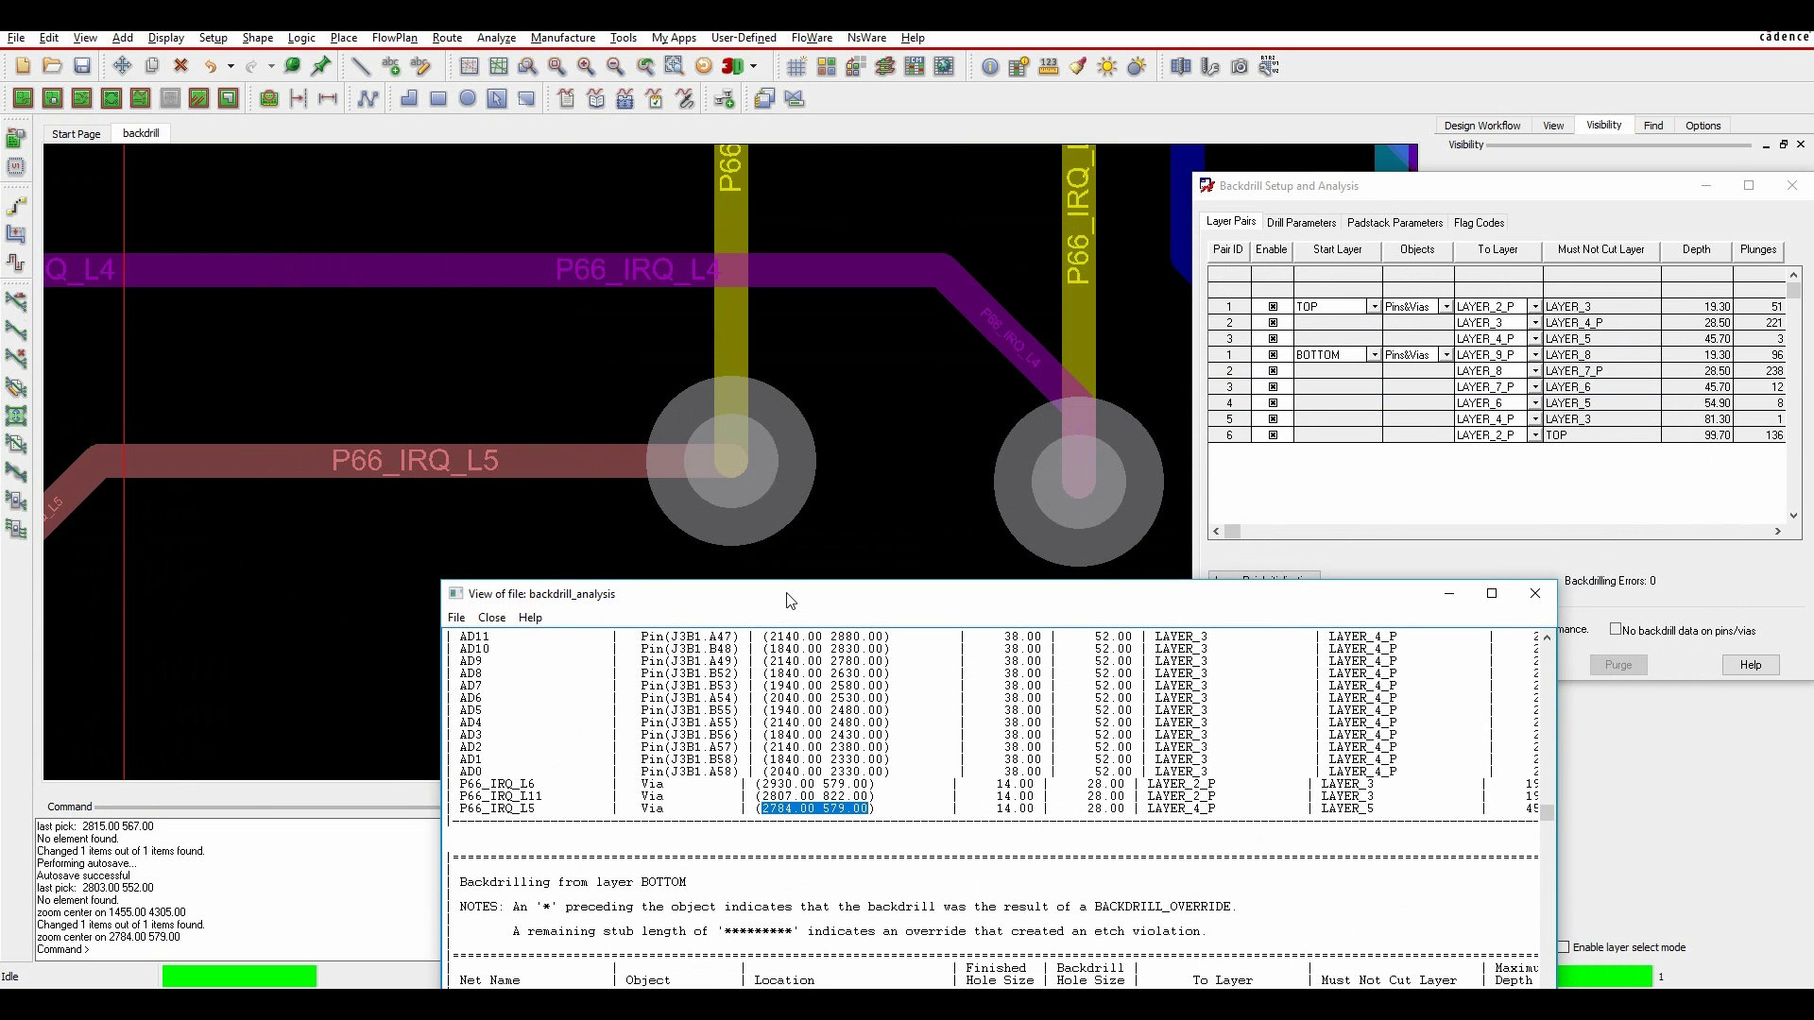
{"action": "left_click", "coordinate": [327, 455]}
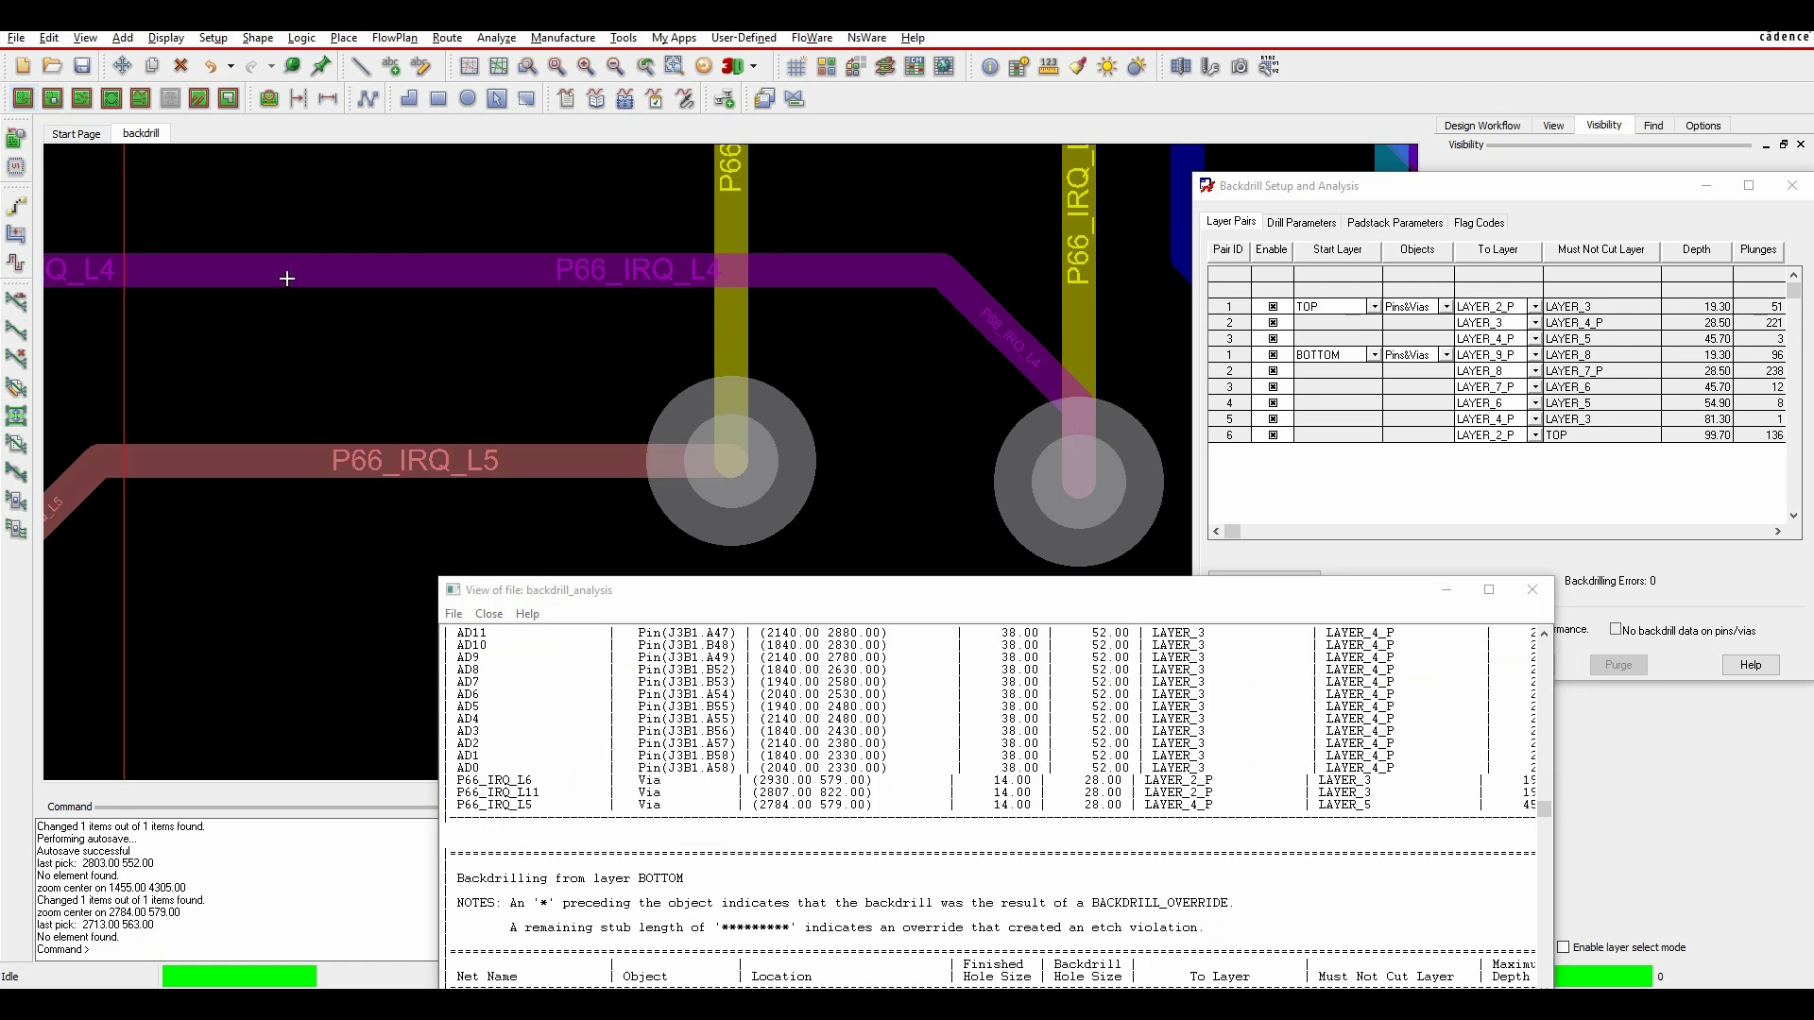
{"action": "right_click", "coordinate": [357, 462]}
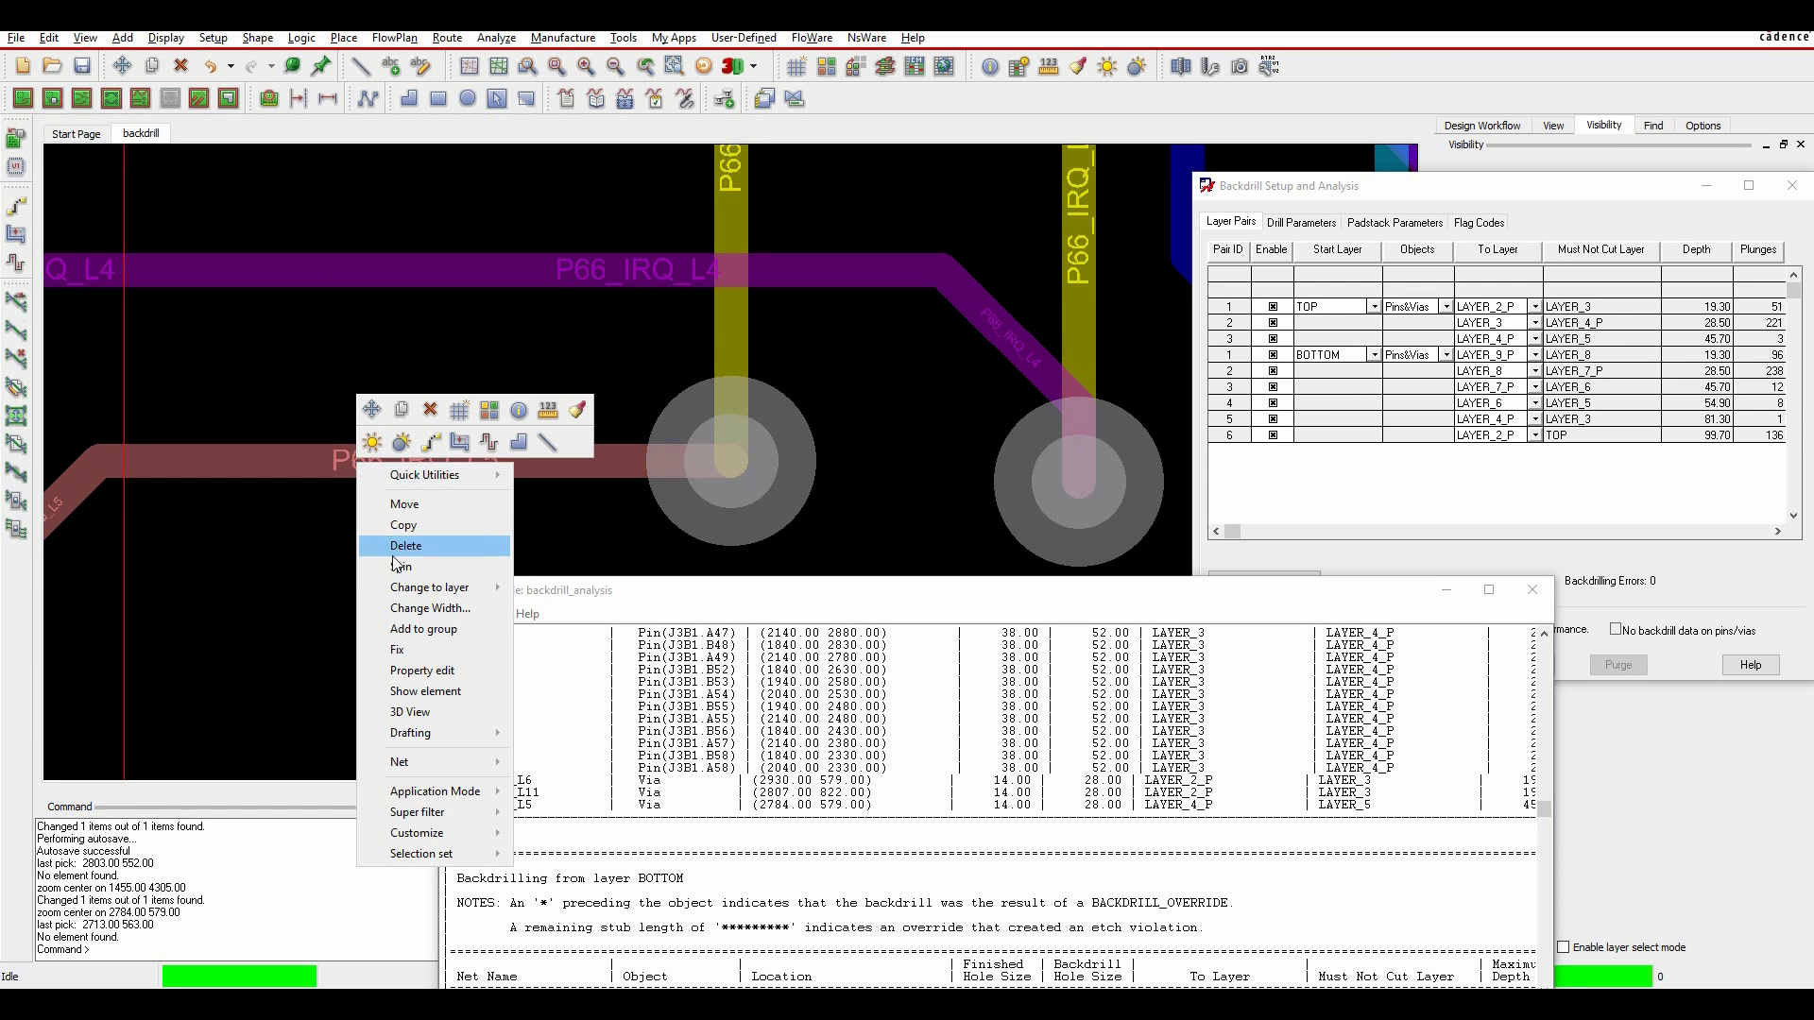
{"action": "mouse_move", "coordinate": [430, 587]}
{"action": "left_click", "coordinate": [563, 631]}
{"action": "left_click", "coordinate": [357, 378]}
- Close the backdrill analysis log and recentre the Backdrill Setup dialog
{"action": "left_click_drag", "start_coordinate": [978, 601], "coordinate": [782, 265]}
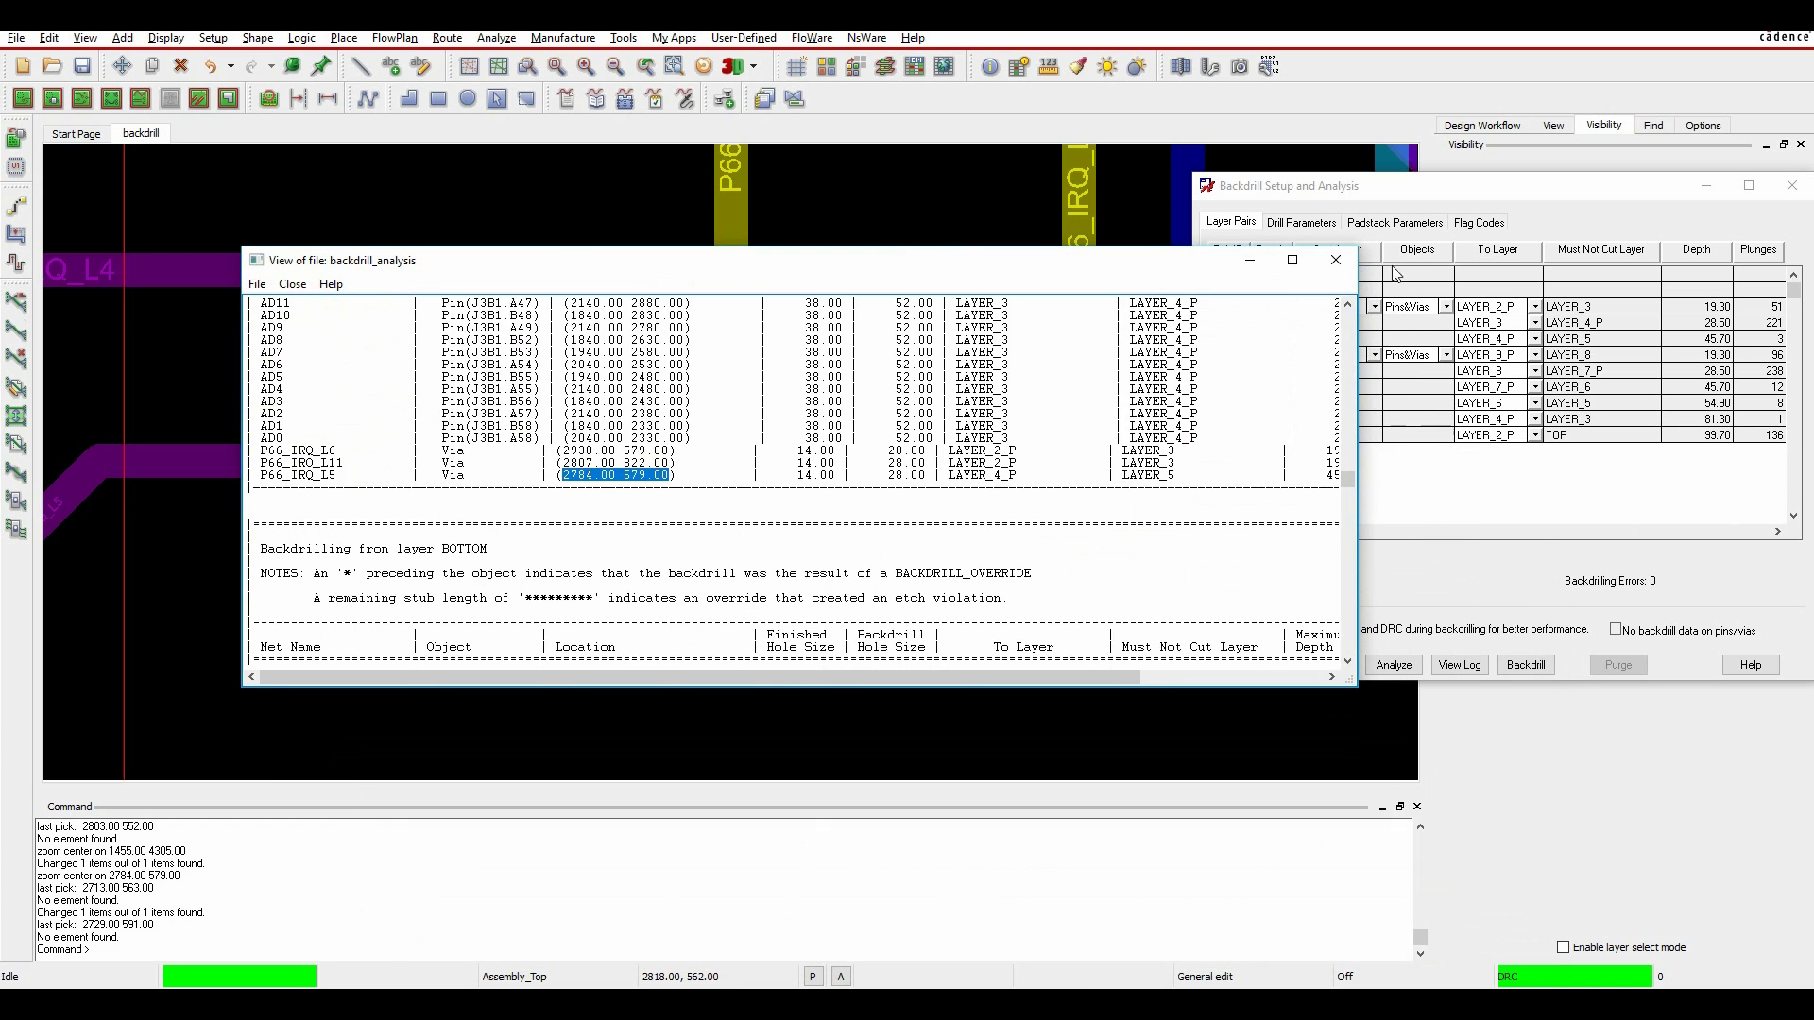
{"action": "left_click", "coordinate": [1336, 263]}
{"action": "left_click_drag", "start_coordinate": [1408, 185], "coordinate": [794, 161]}
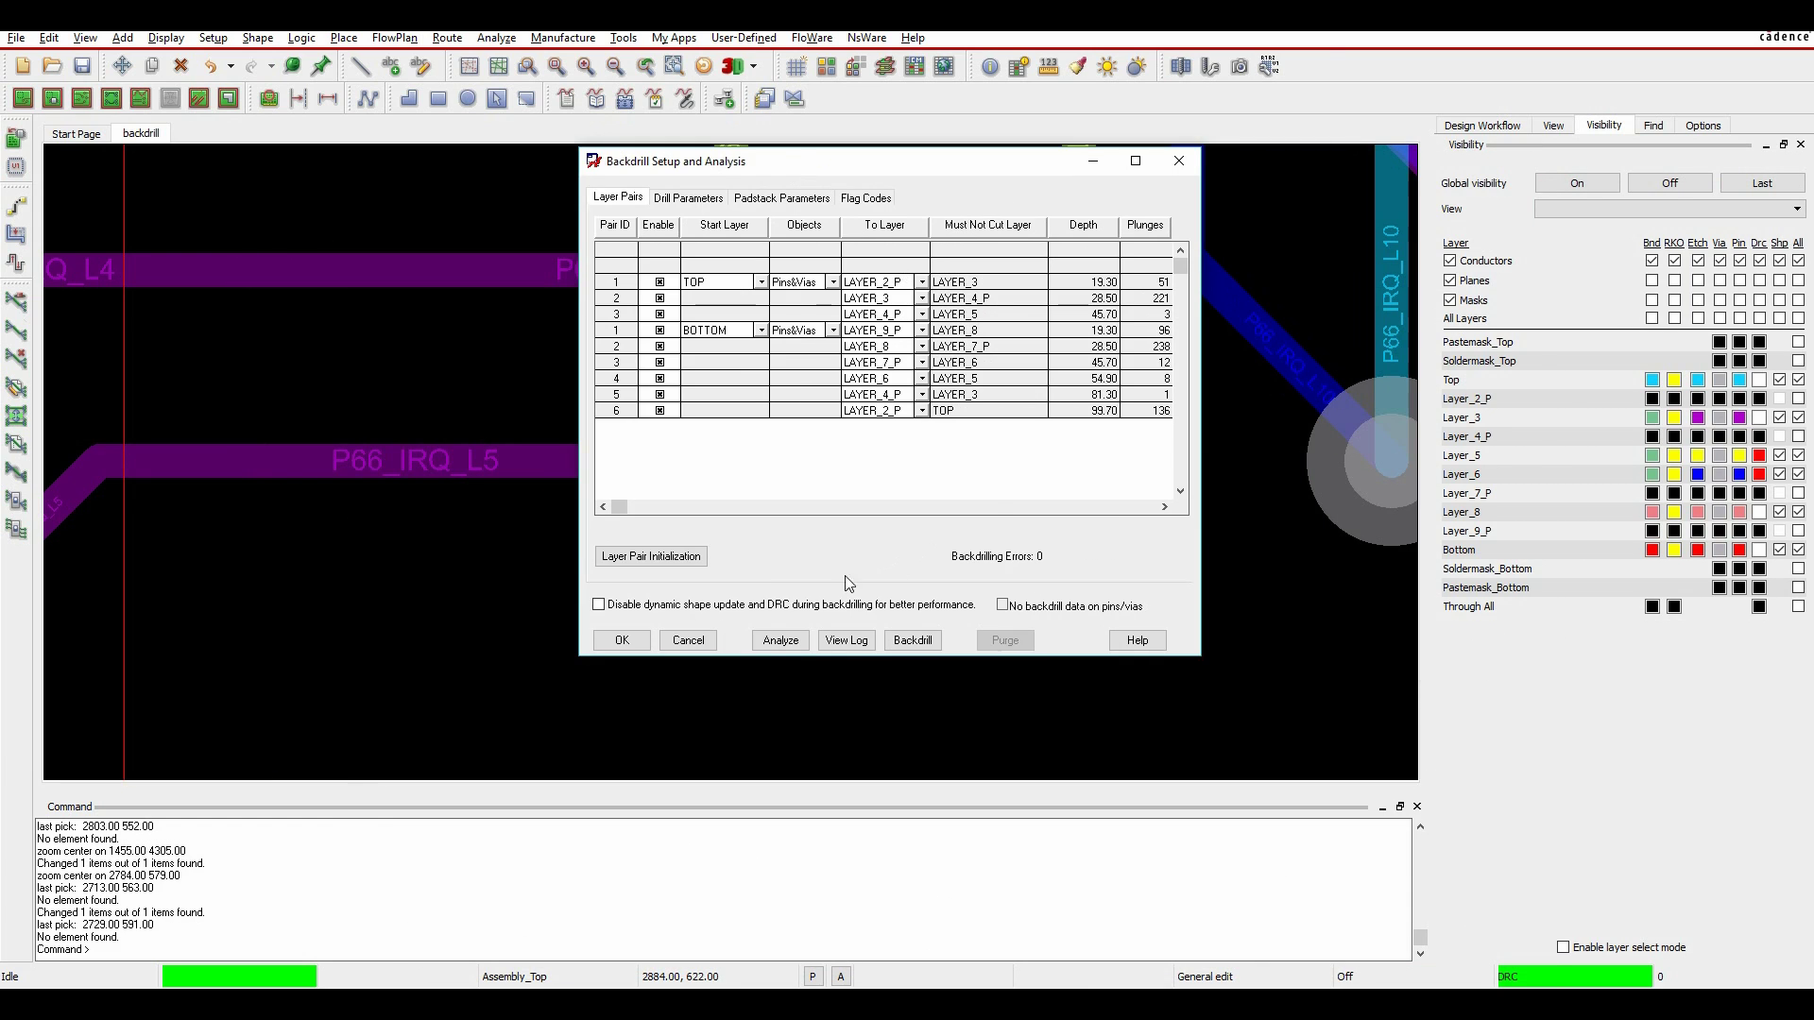
- Rerun Analyze for 0 errors and updated plunge counts, like 55 for TOP to LAYER_2_P, then close the log
{"action": "left_click", "coordinate": [781, 641]}
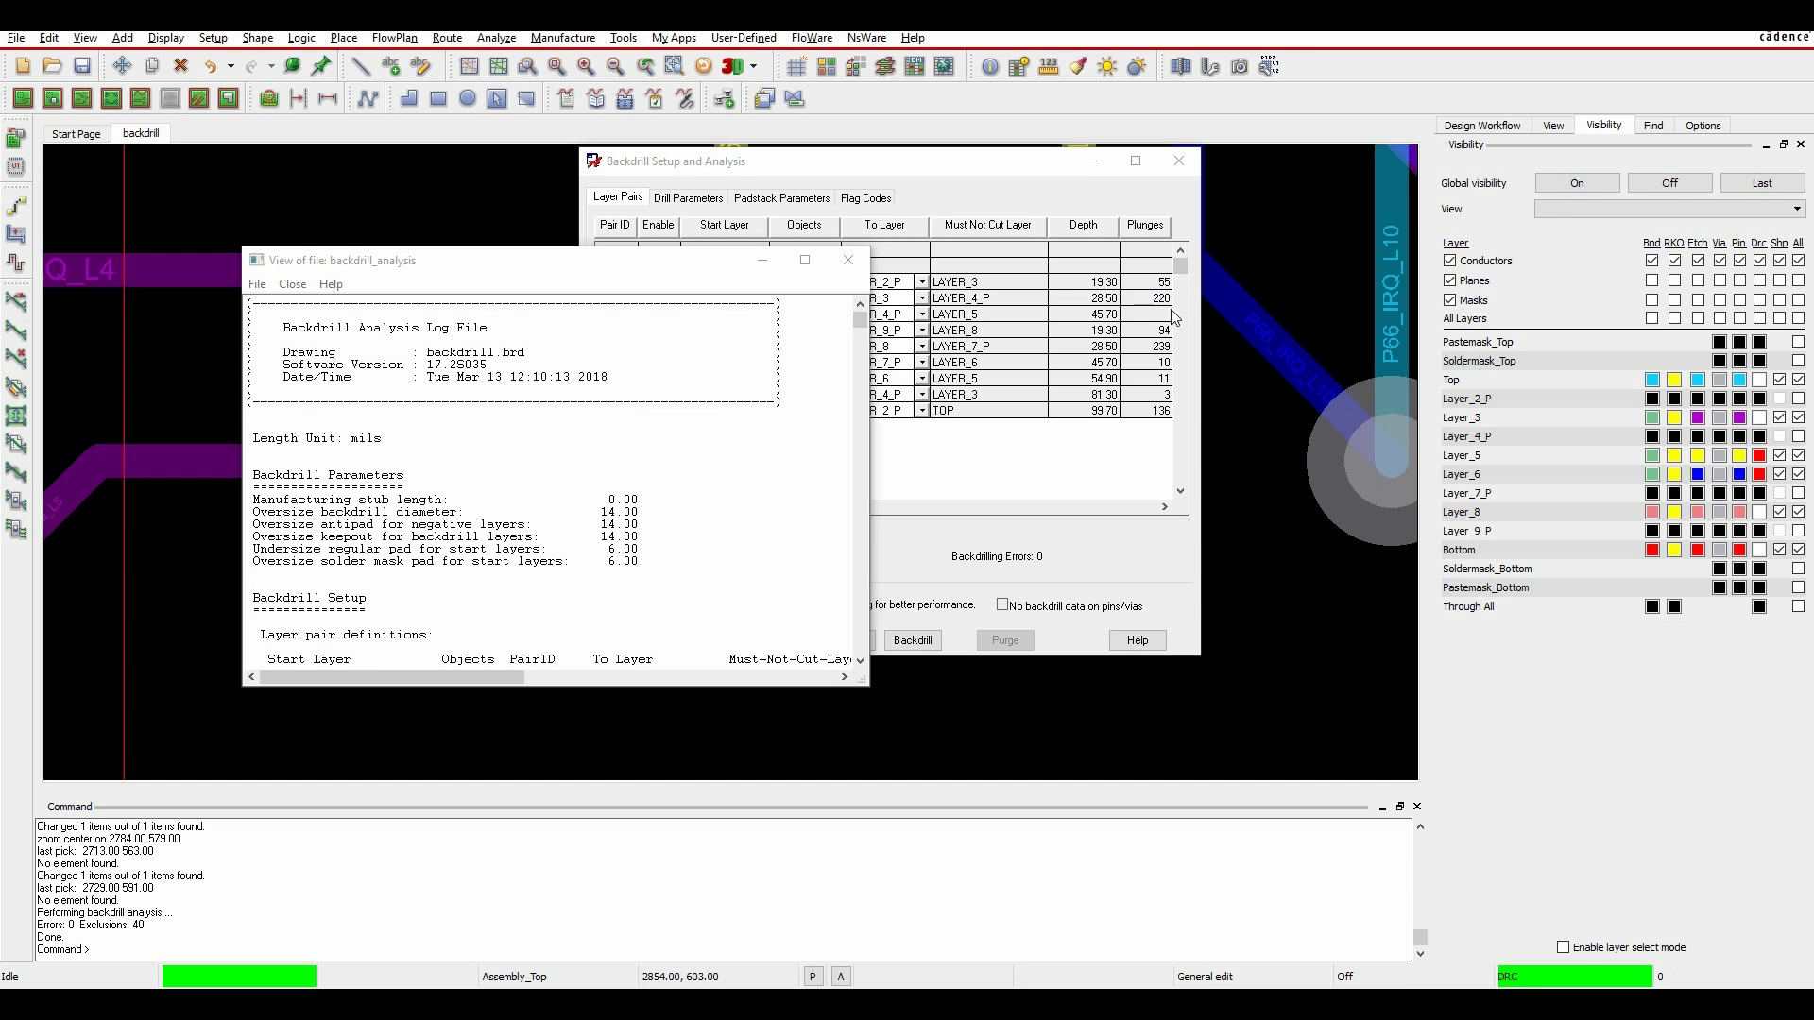
{"action": "left_click_drag", "start_coordinate": [676, 262], "coordinate": [696, 471]}
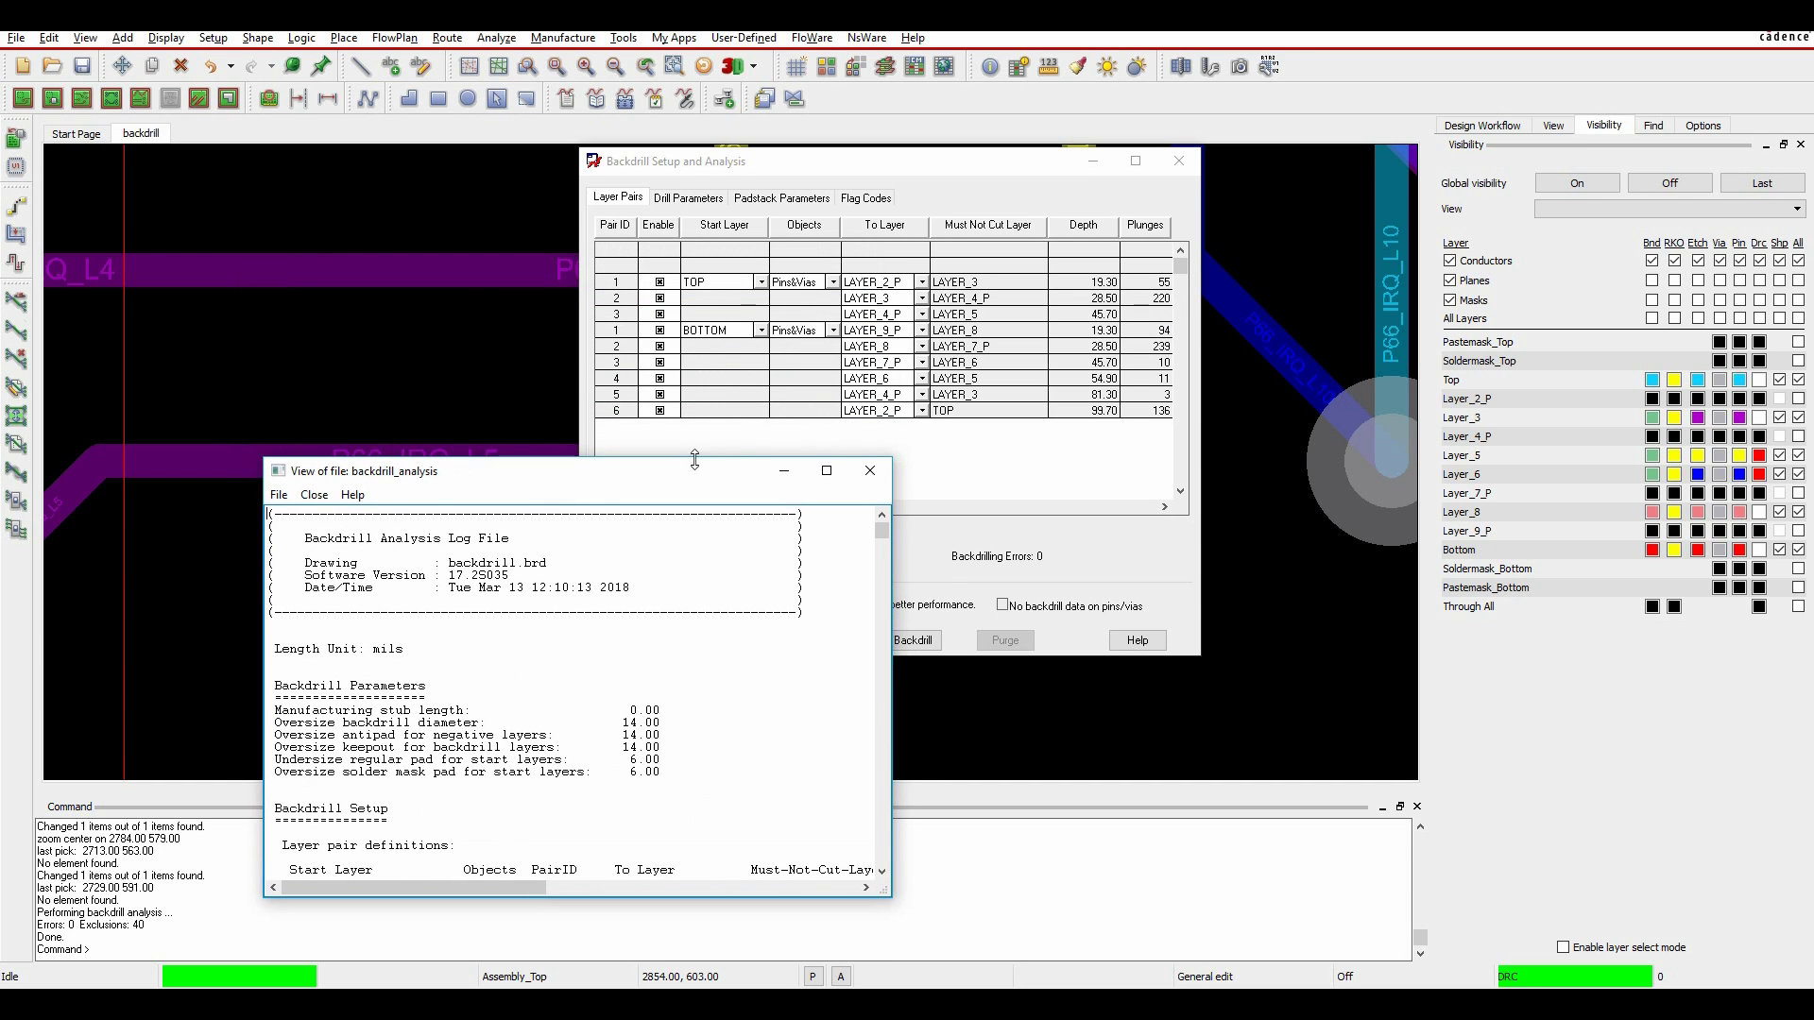
{"action": "left_click", "coordinate": [663, 315]}
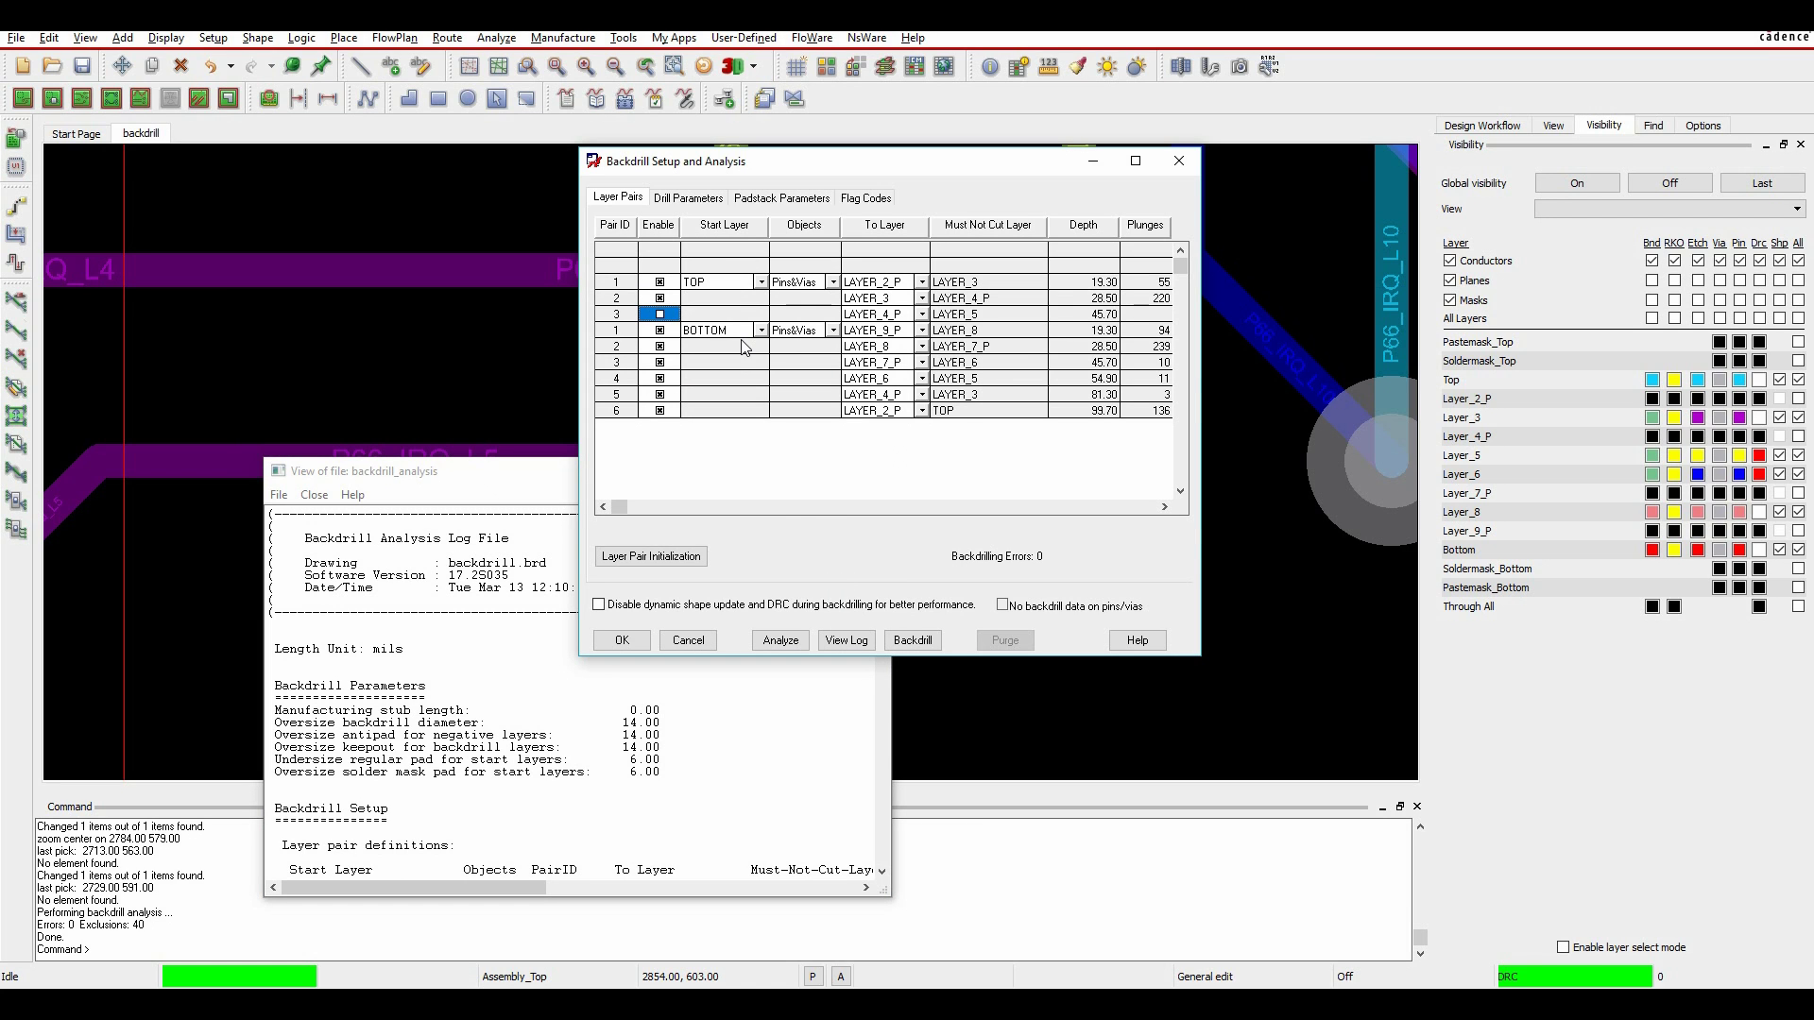
{"action": "left_click_drag", "start_coordinate": [486, 472], "coordinate": [560, 307]}
{"action": "left_click", "coordinate": [953, 308]}
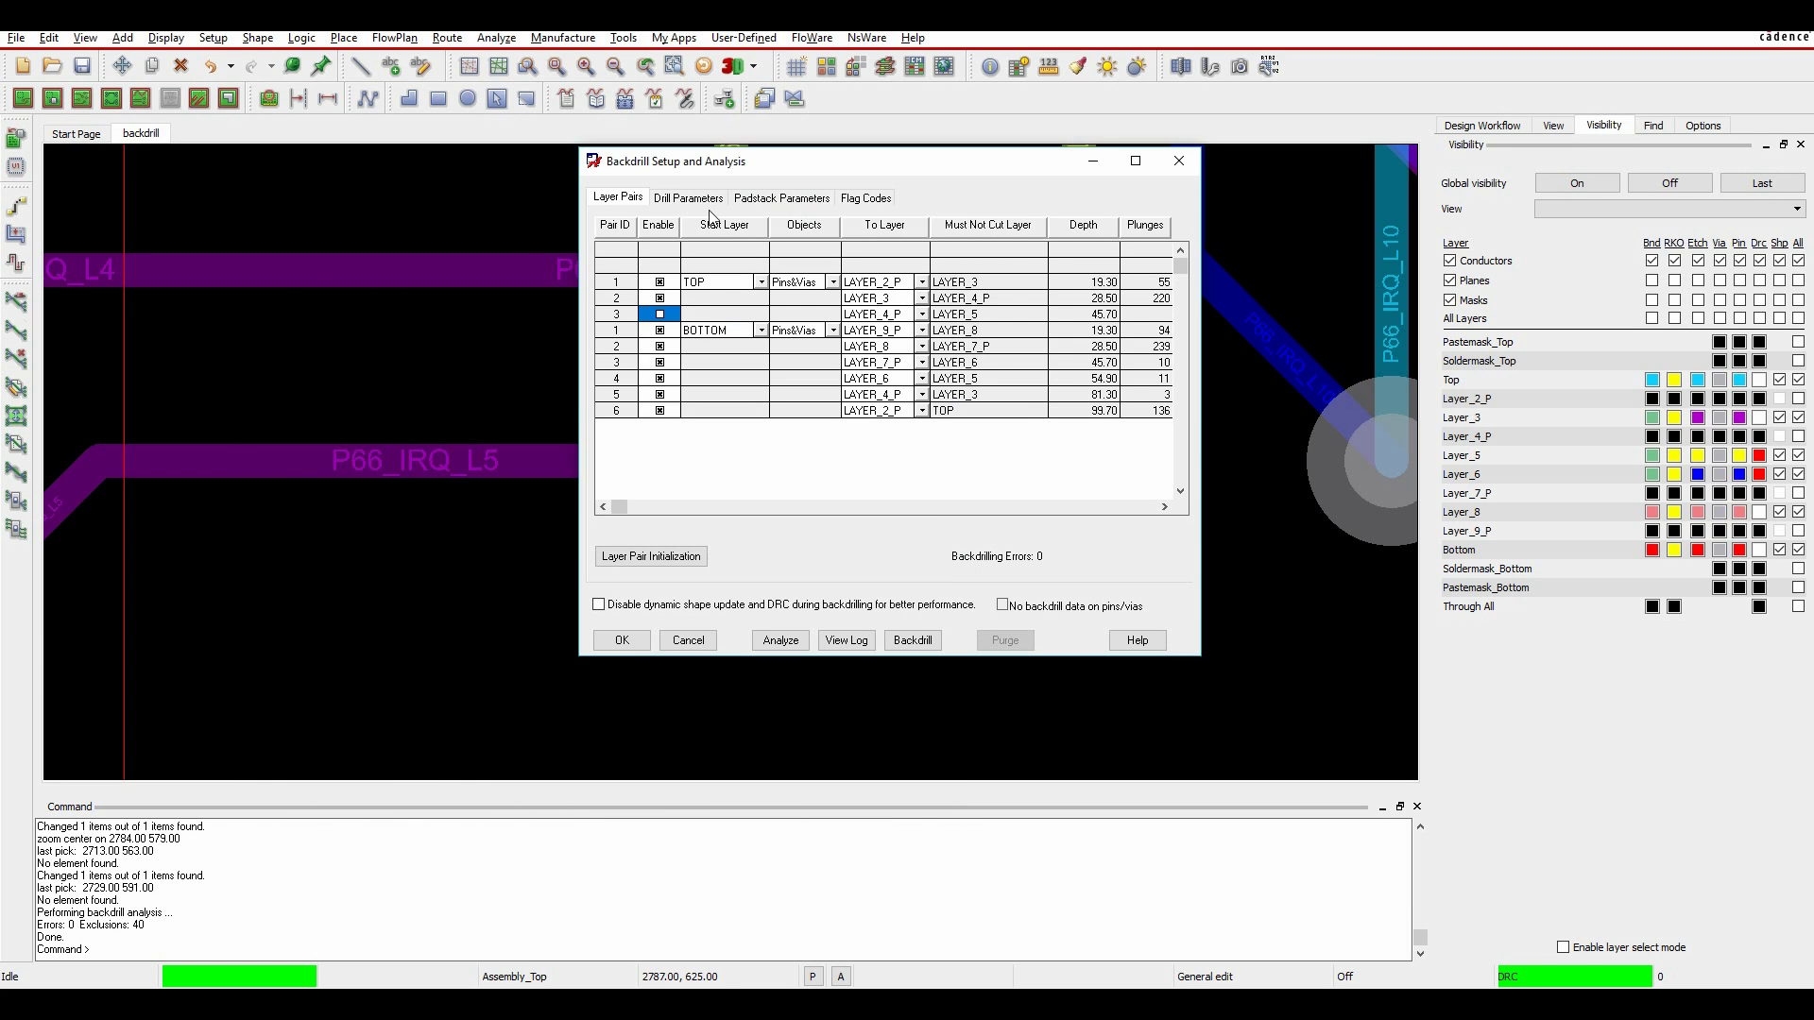
- Check Padstack Parameters and its Details report, then show the Flag Codes definitions like X and S
{"action": "left_click", "coordinate": [798, 199]}
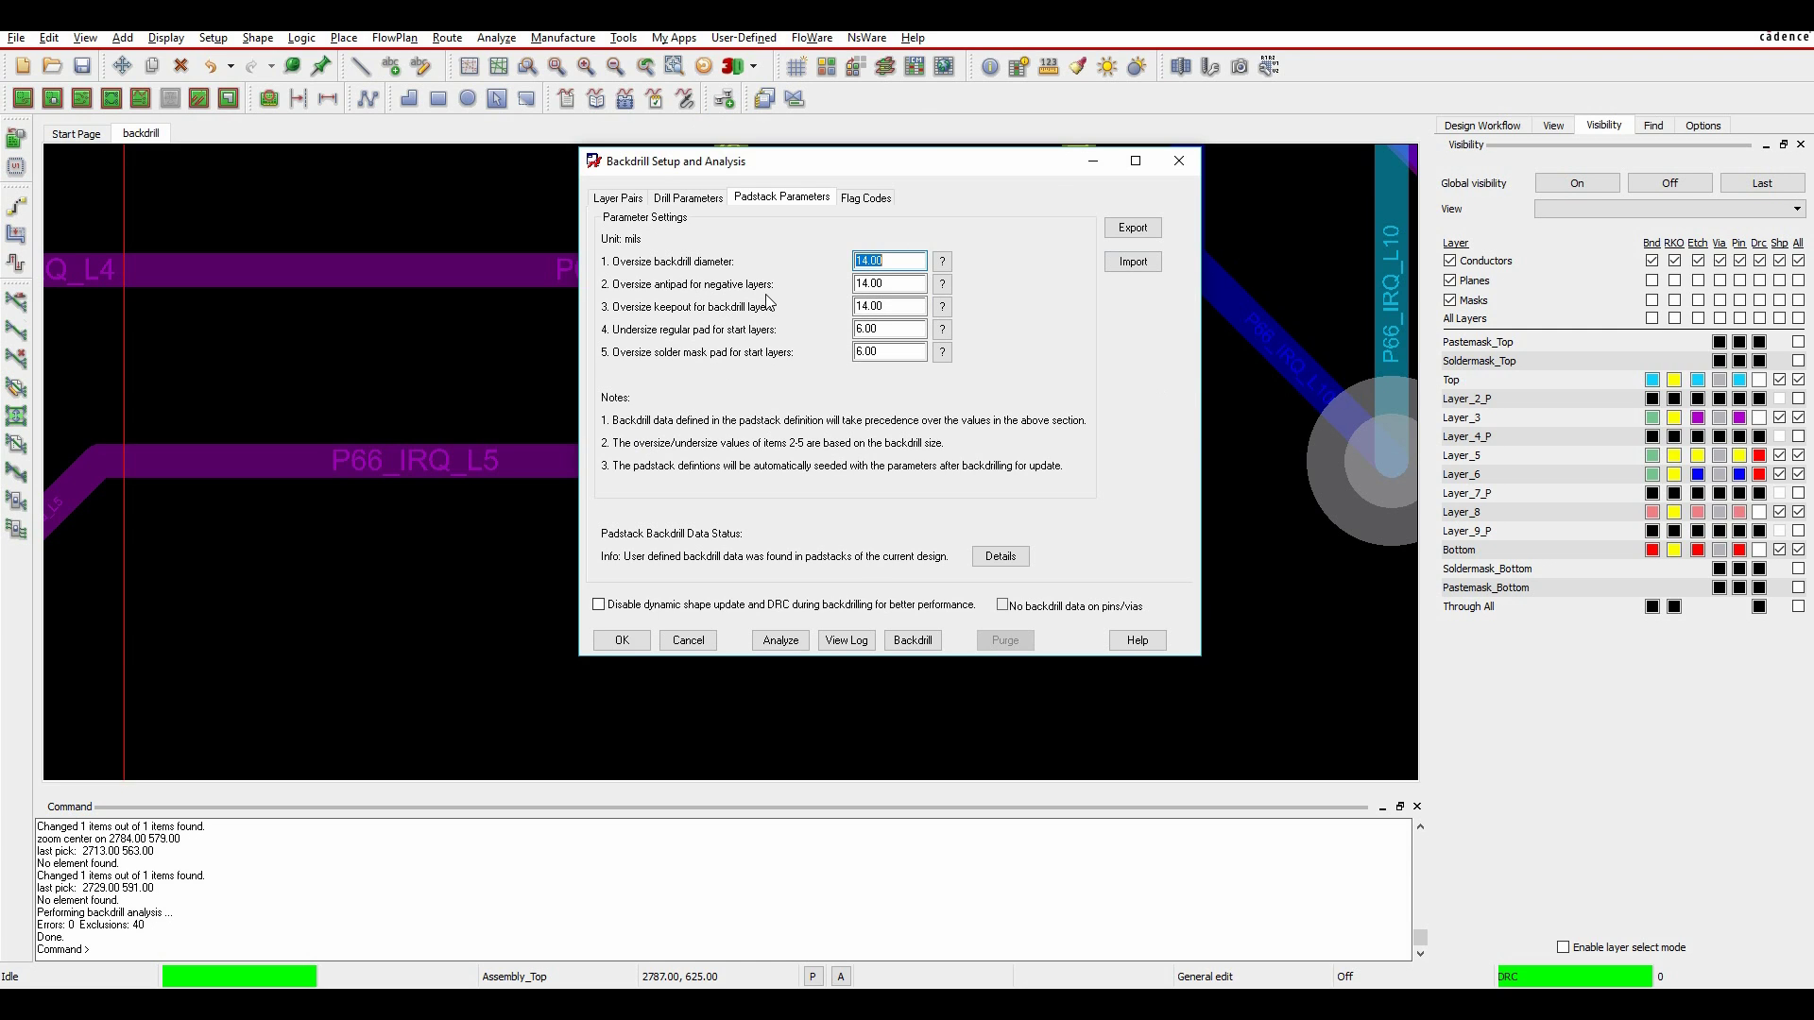
{"action": "left_click", "coordinate": [1018, 559]}
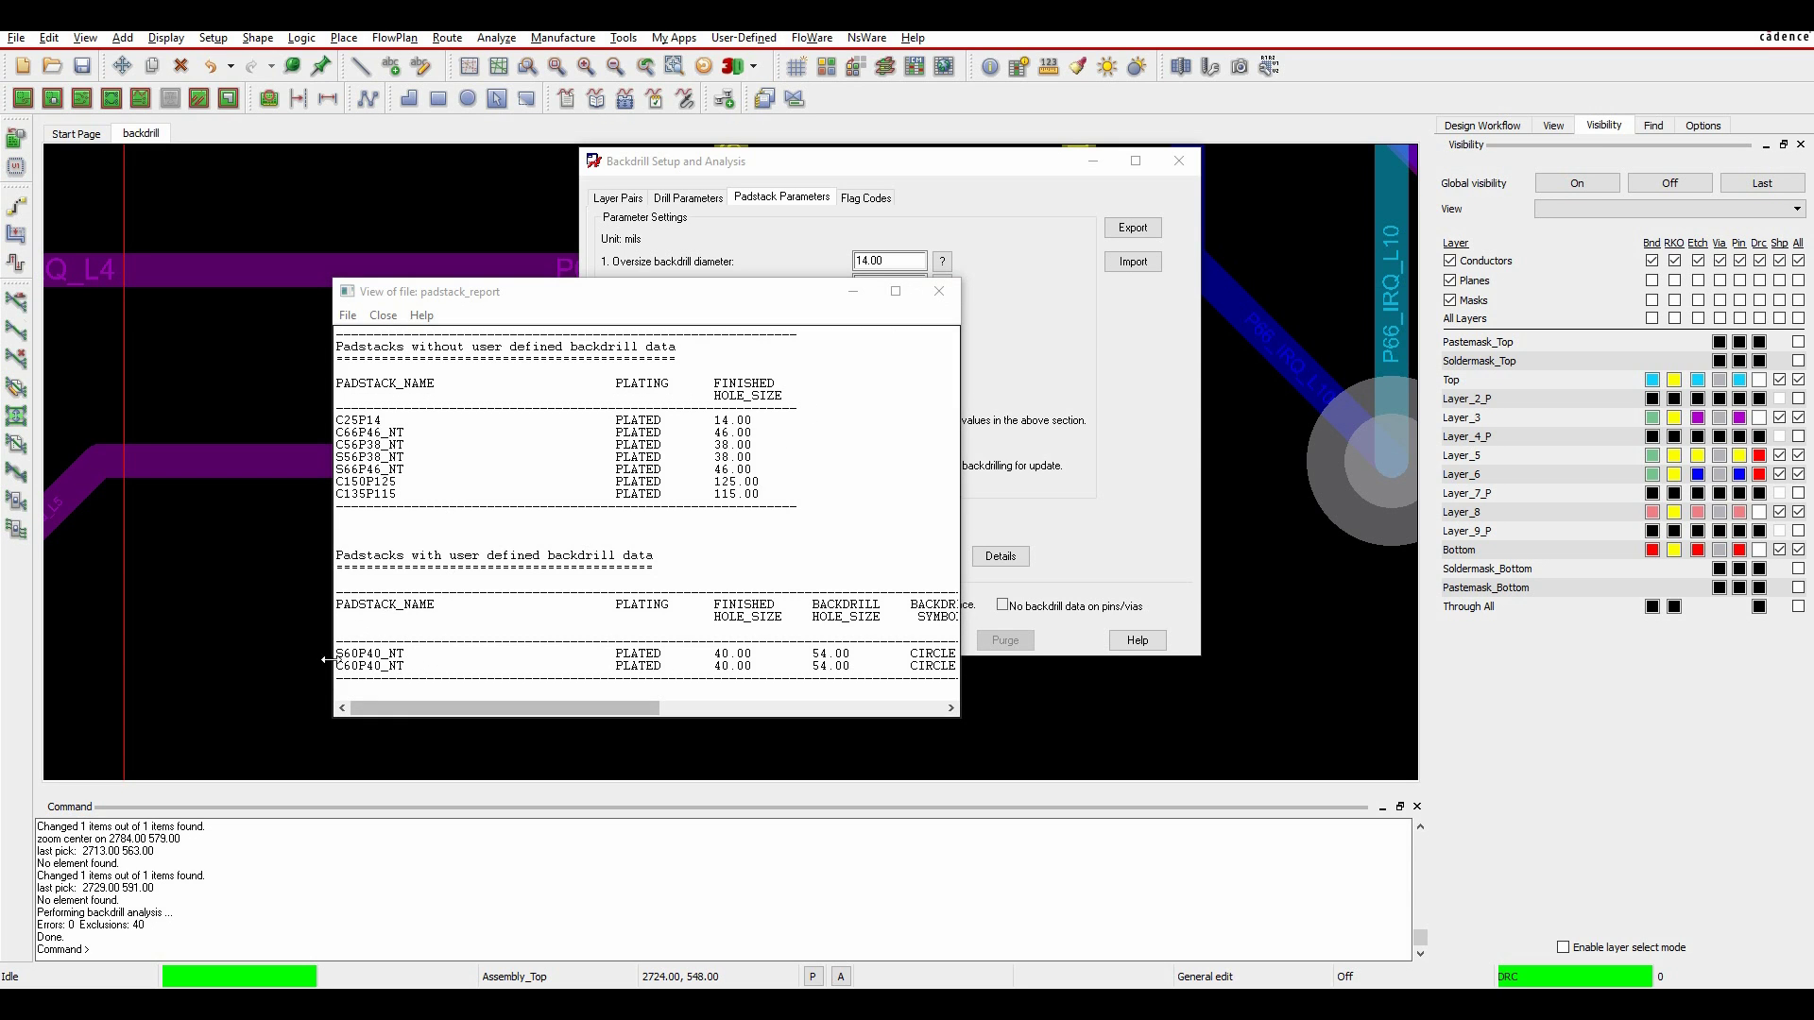
{"action": "left_click", "coordinate": [938, 291]}
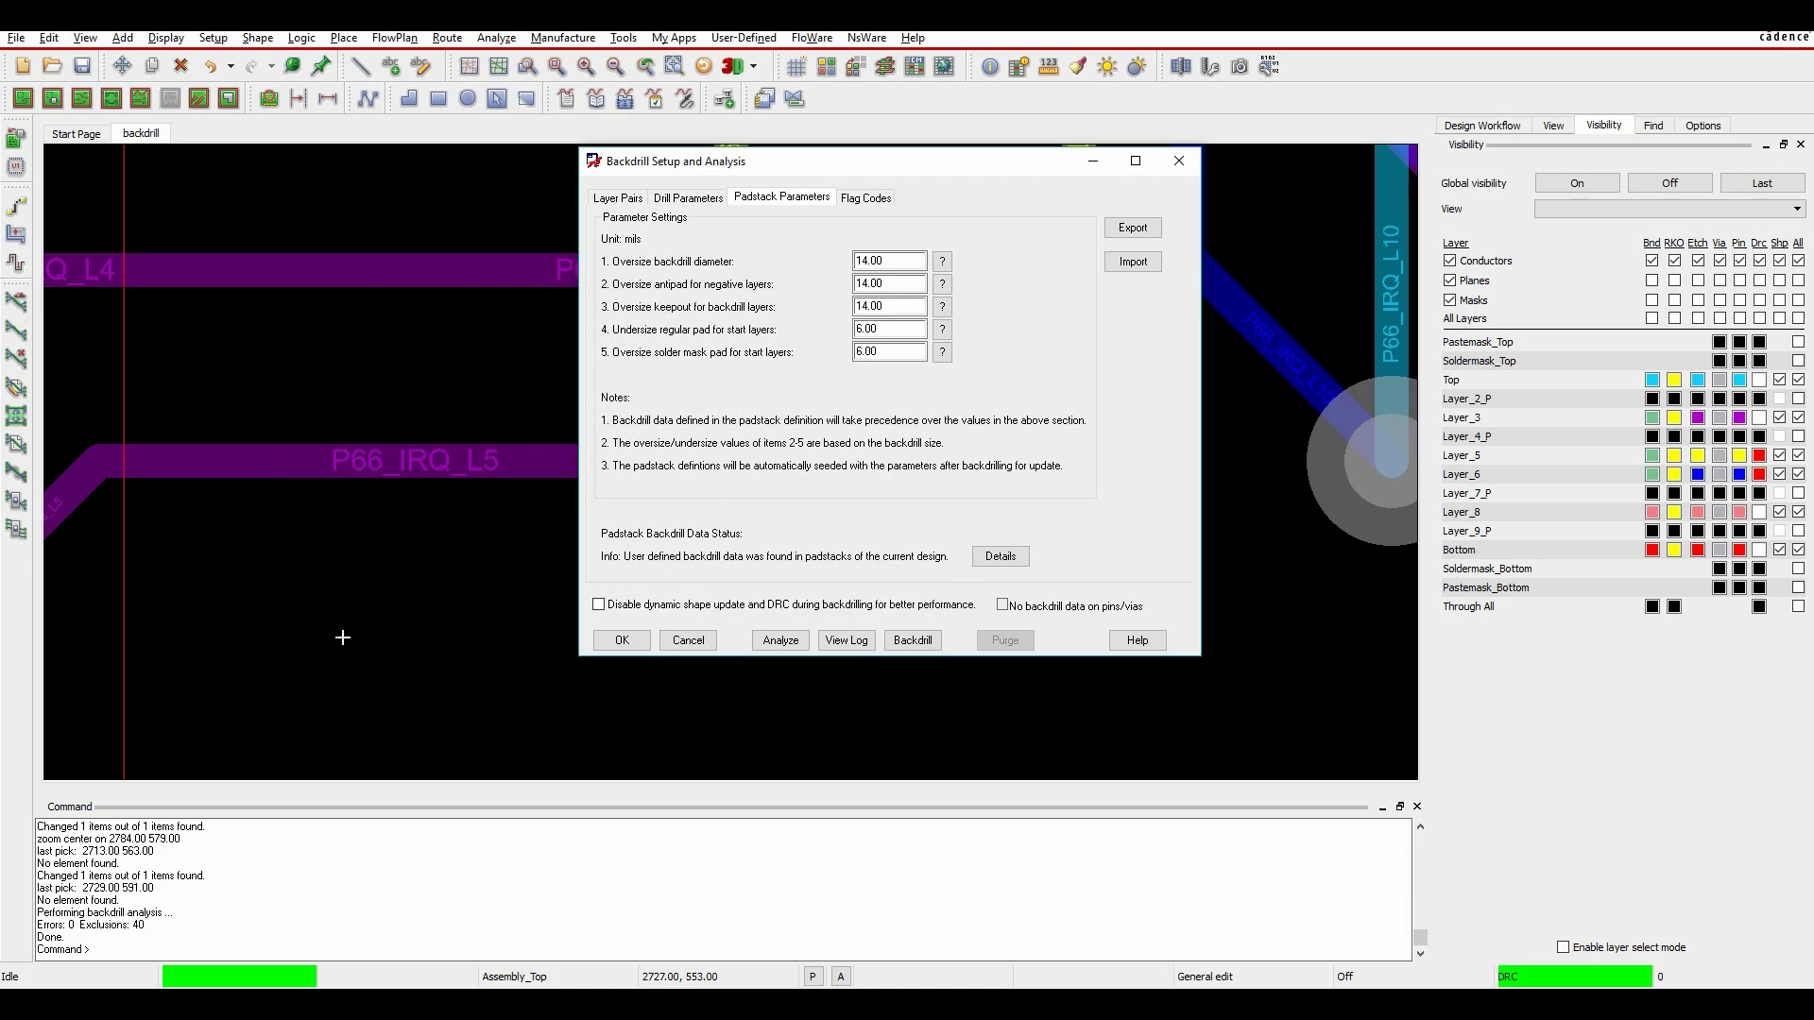
{"action": "left_click", "coordinate": [870, 197]}
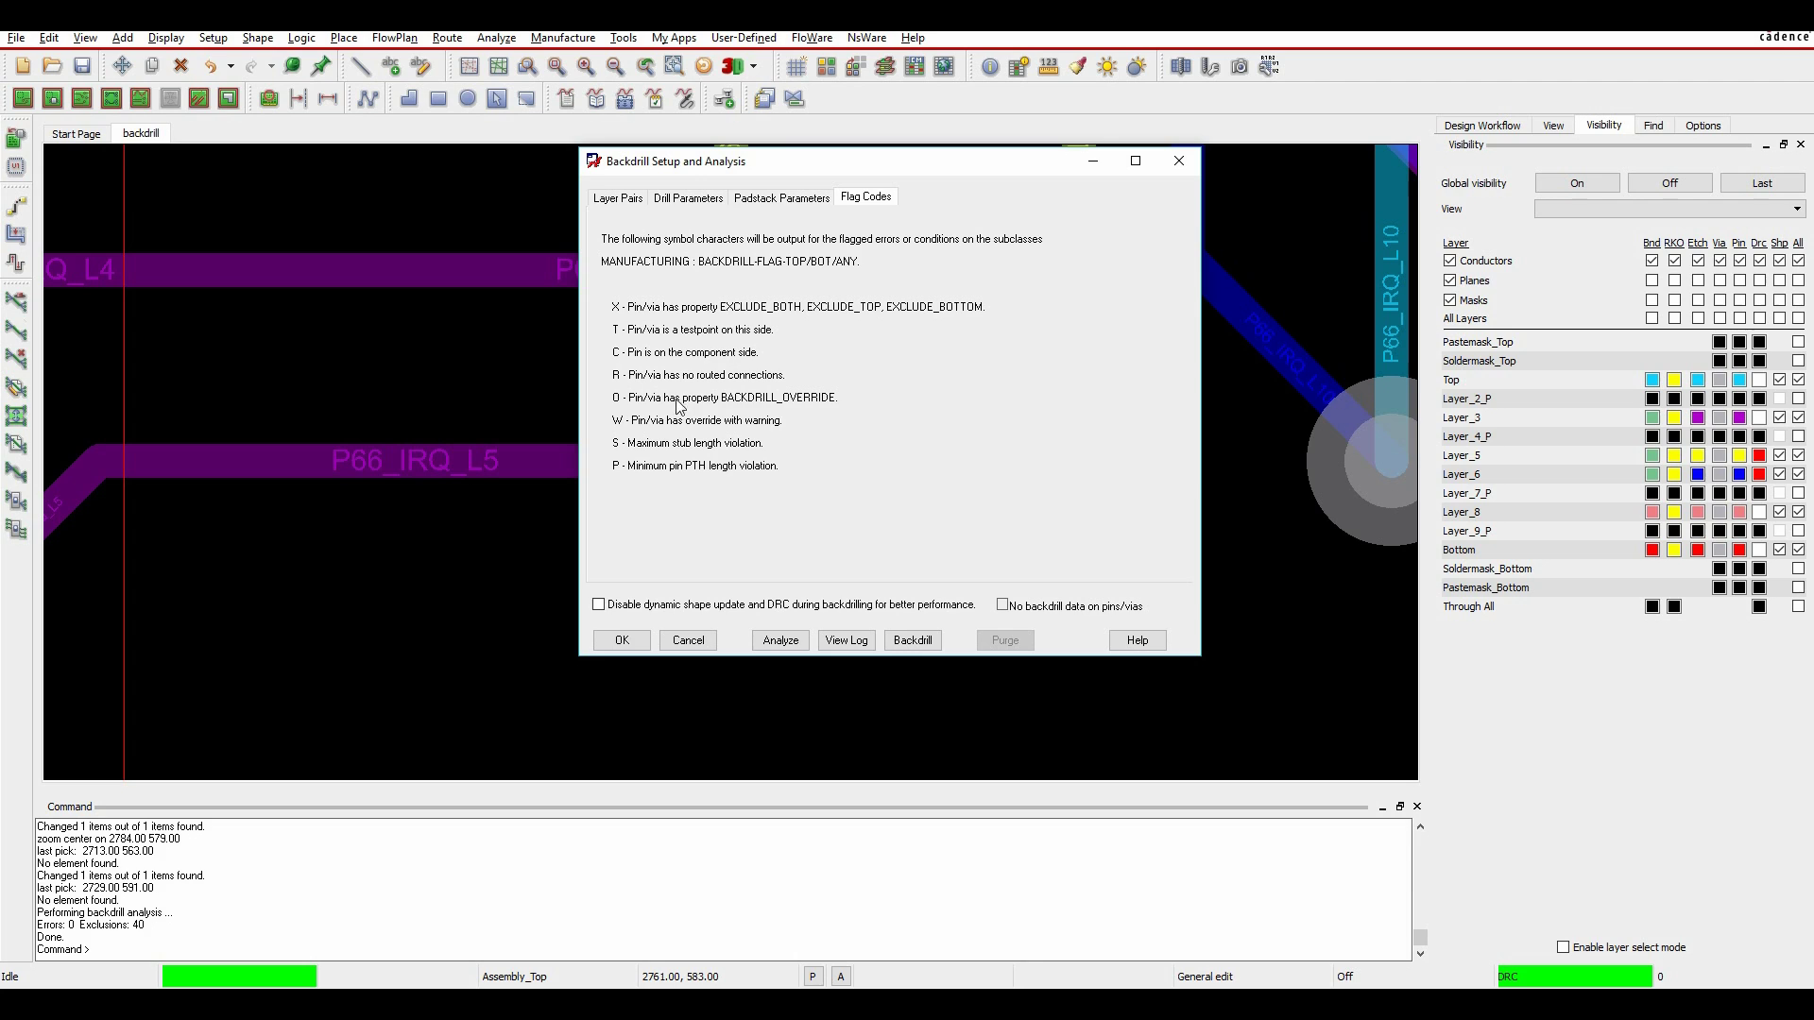
- Run Backdrill from the Layer Pairs table and accept, so vias show backdrill rings and labels
{"action": "left_click", "coordinate": [624, 198]}
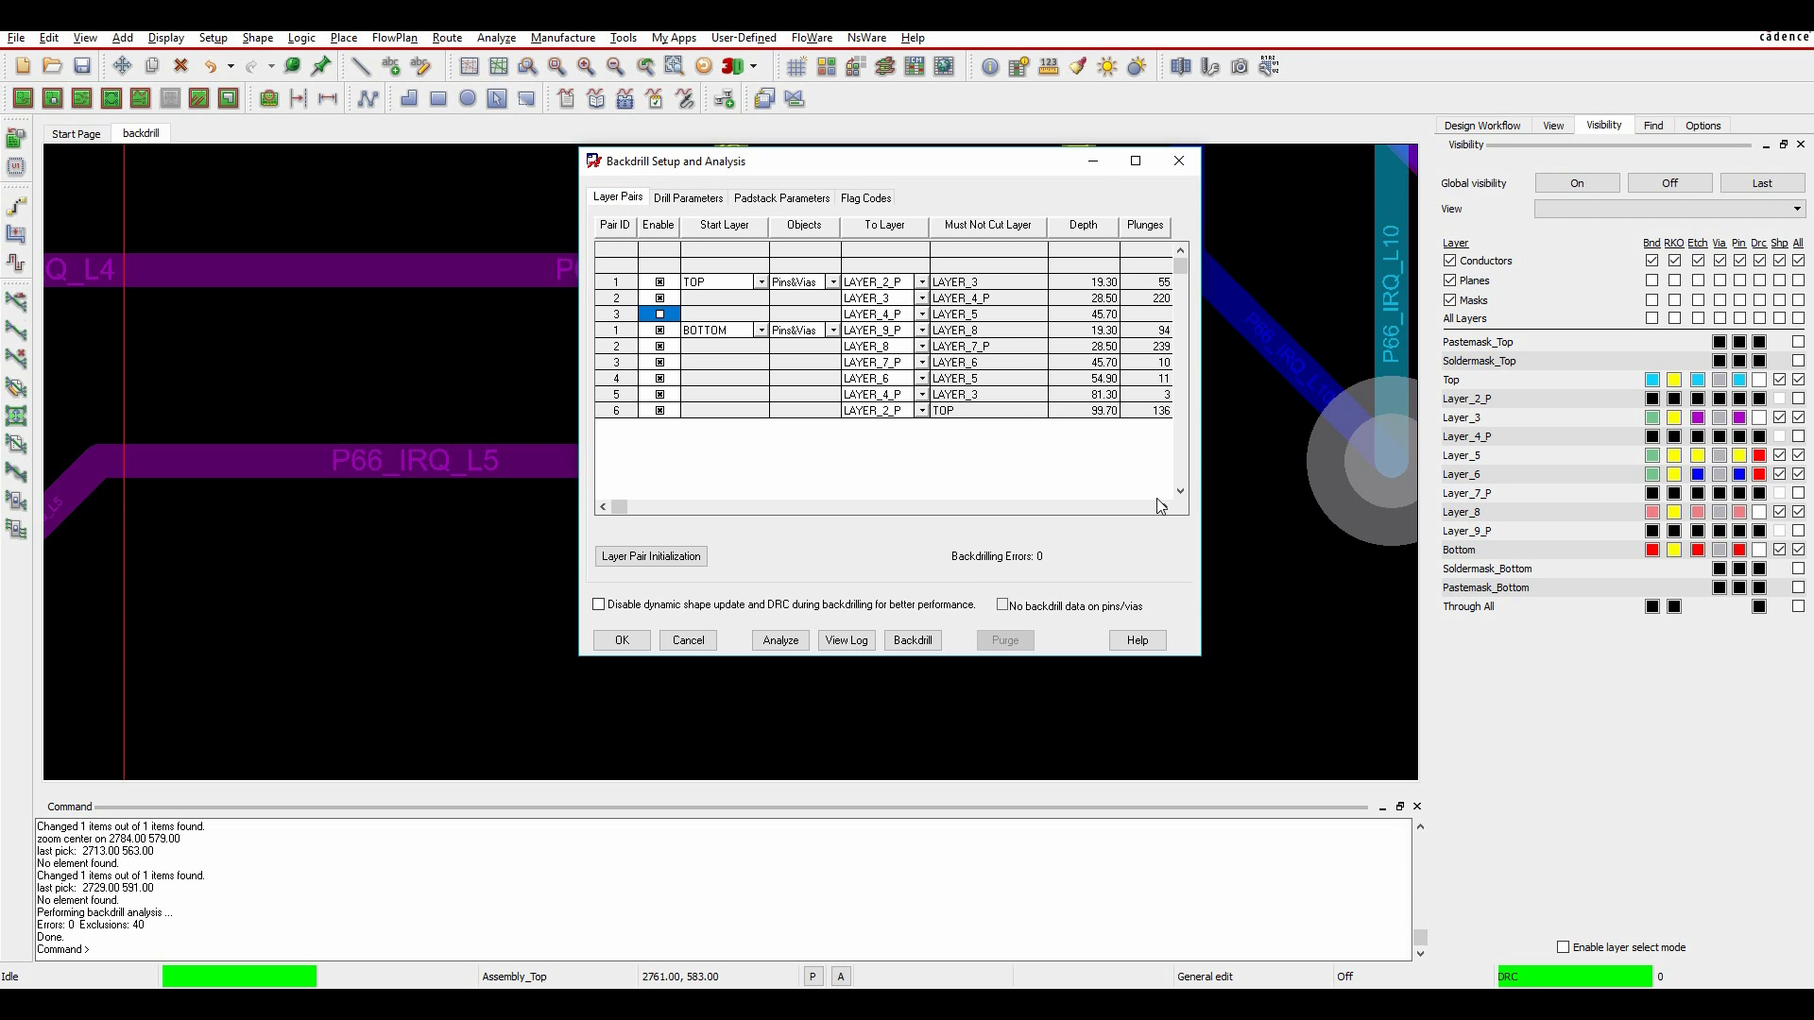
{"action": "left_click", "coordinate": [915, 642]}
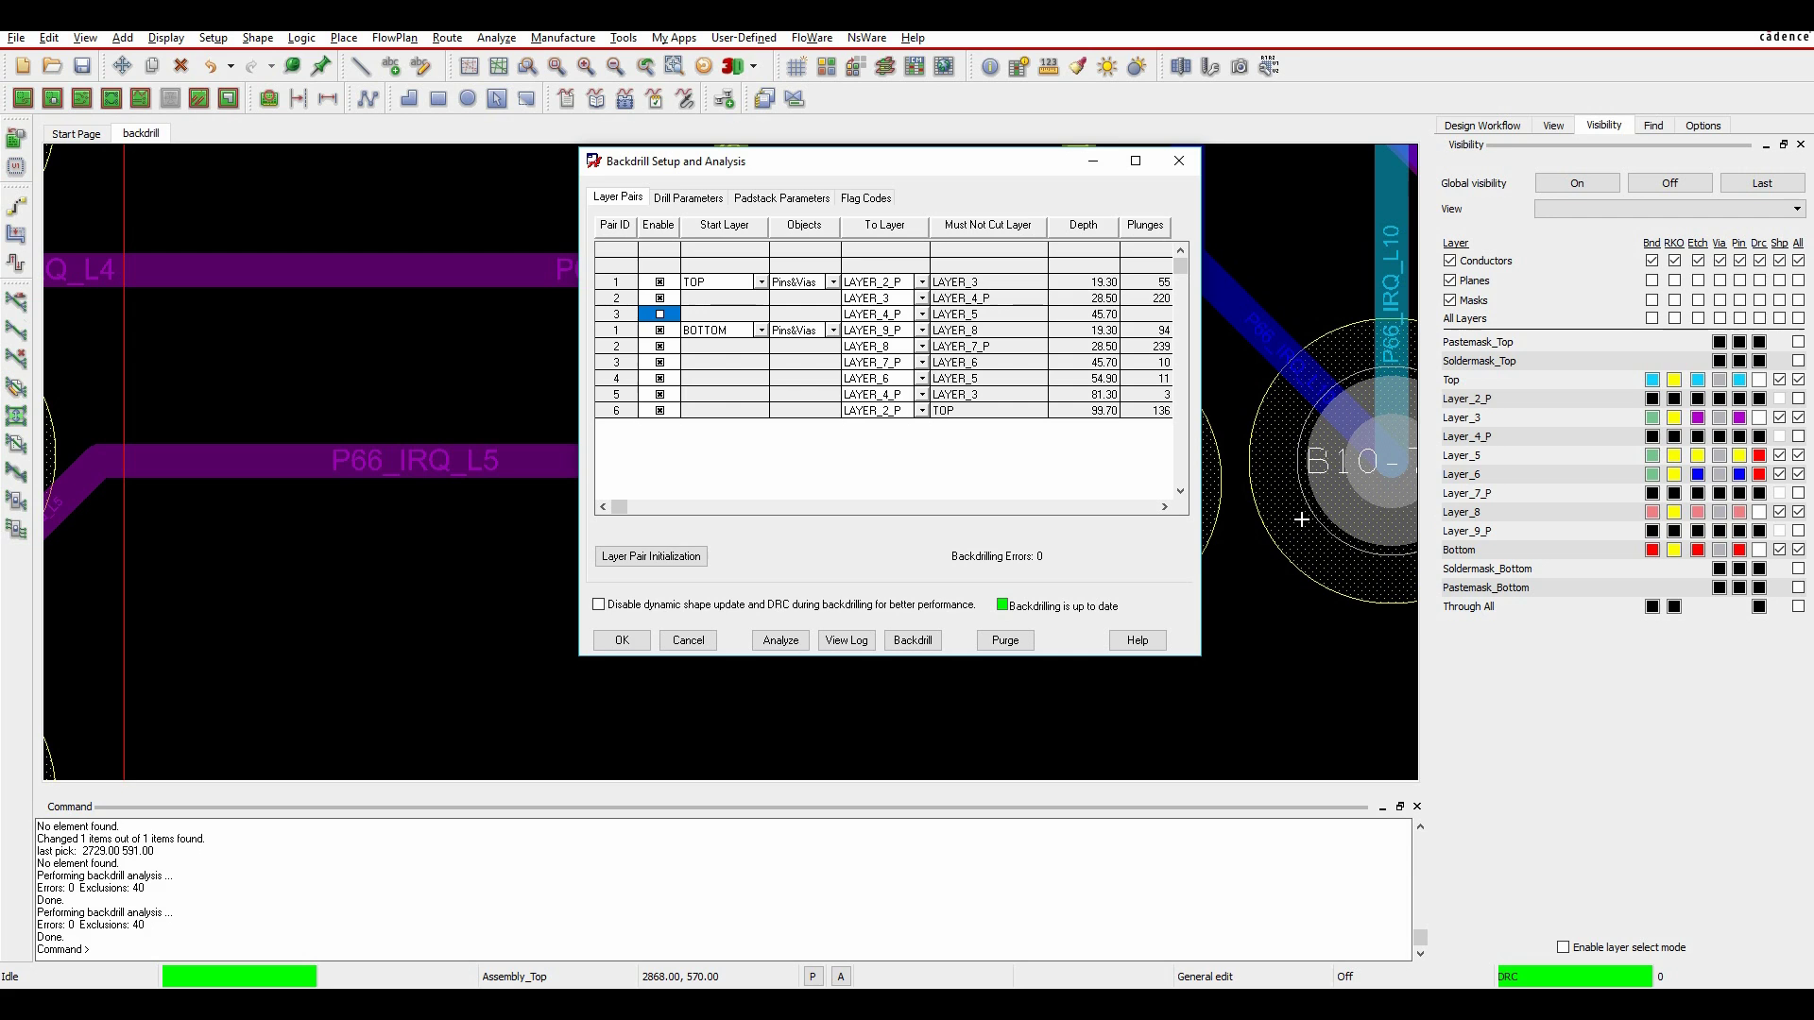
{"action": "left_click", "coordinate": [624, 639]}
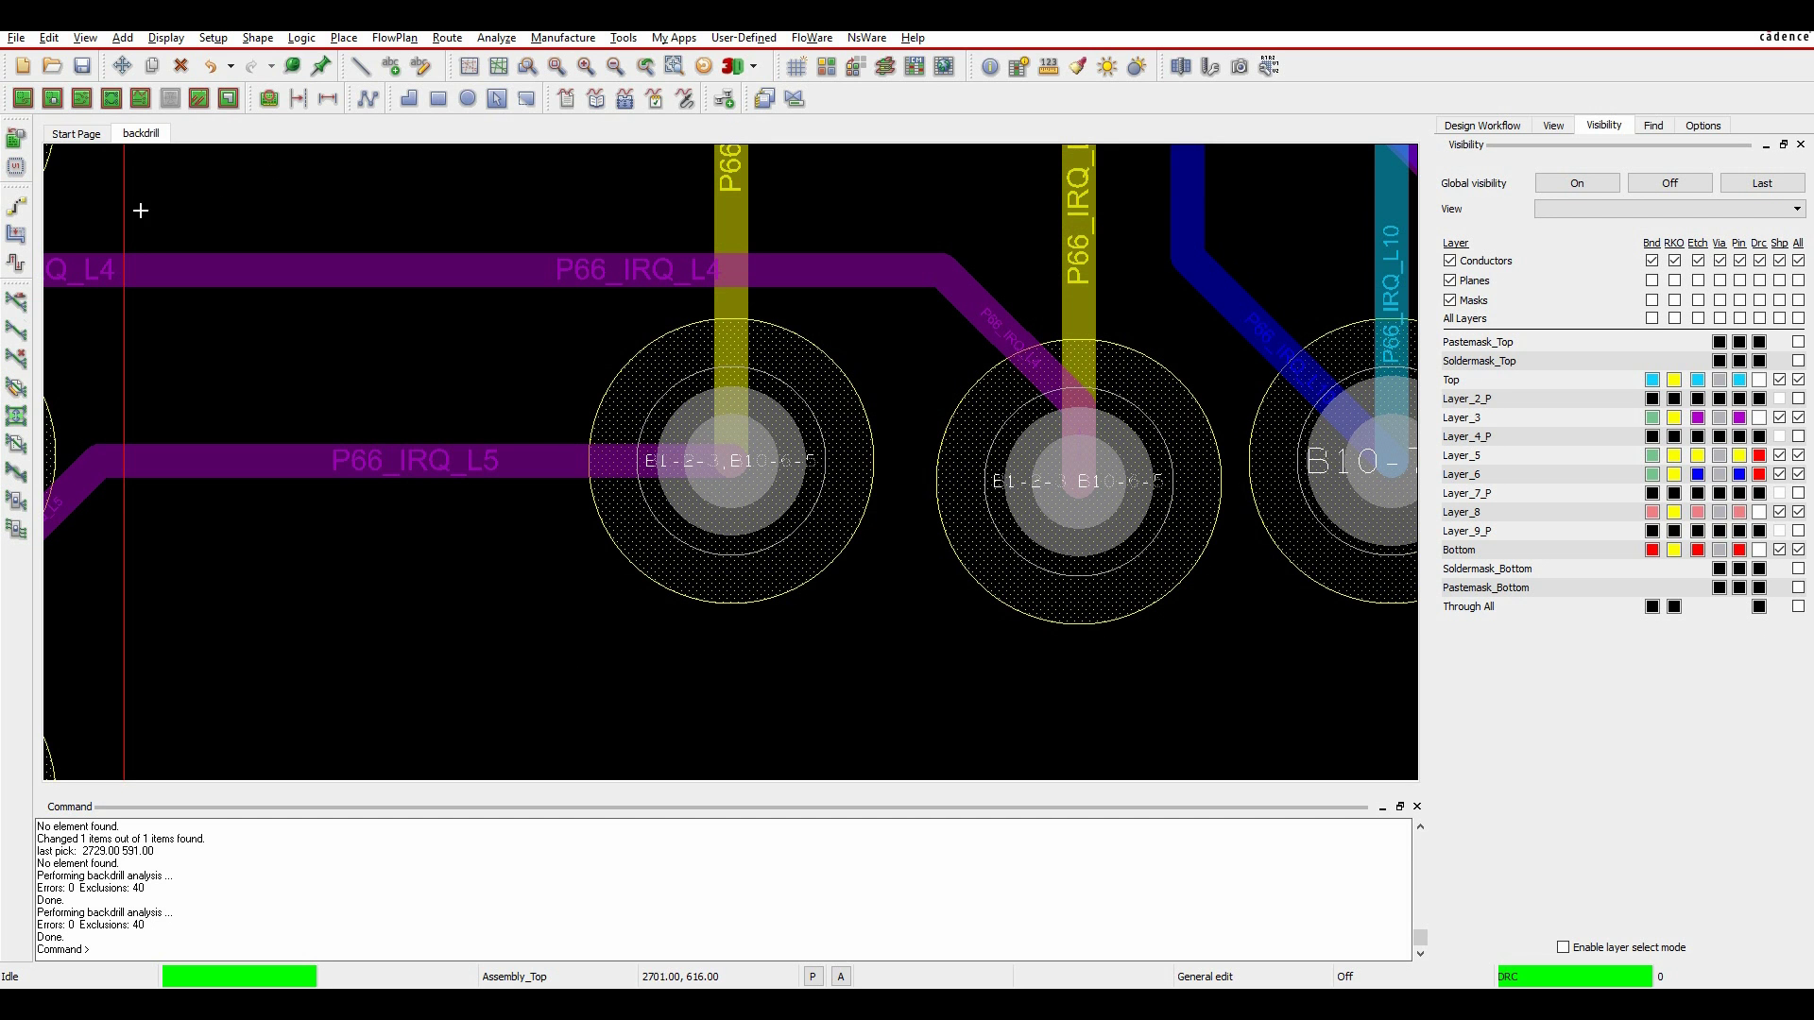
- Slide the P66_IRQ_L5 via left along its trace, then view the design status
{"action": "left_click", "coordinate": [15, 234]}
{"action": "left_click", "coordinate": [738, 464]}
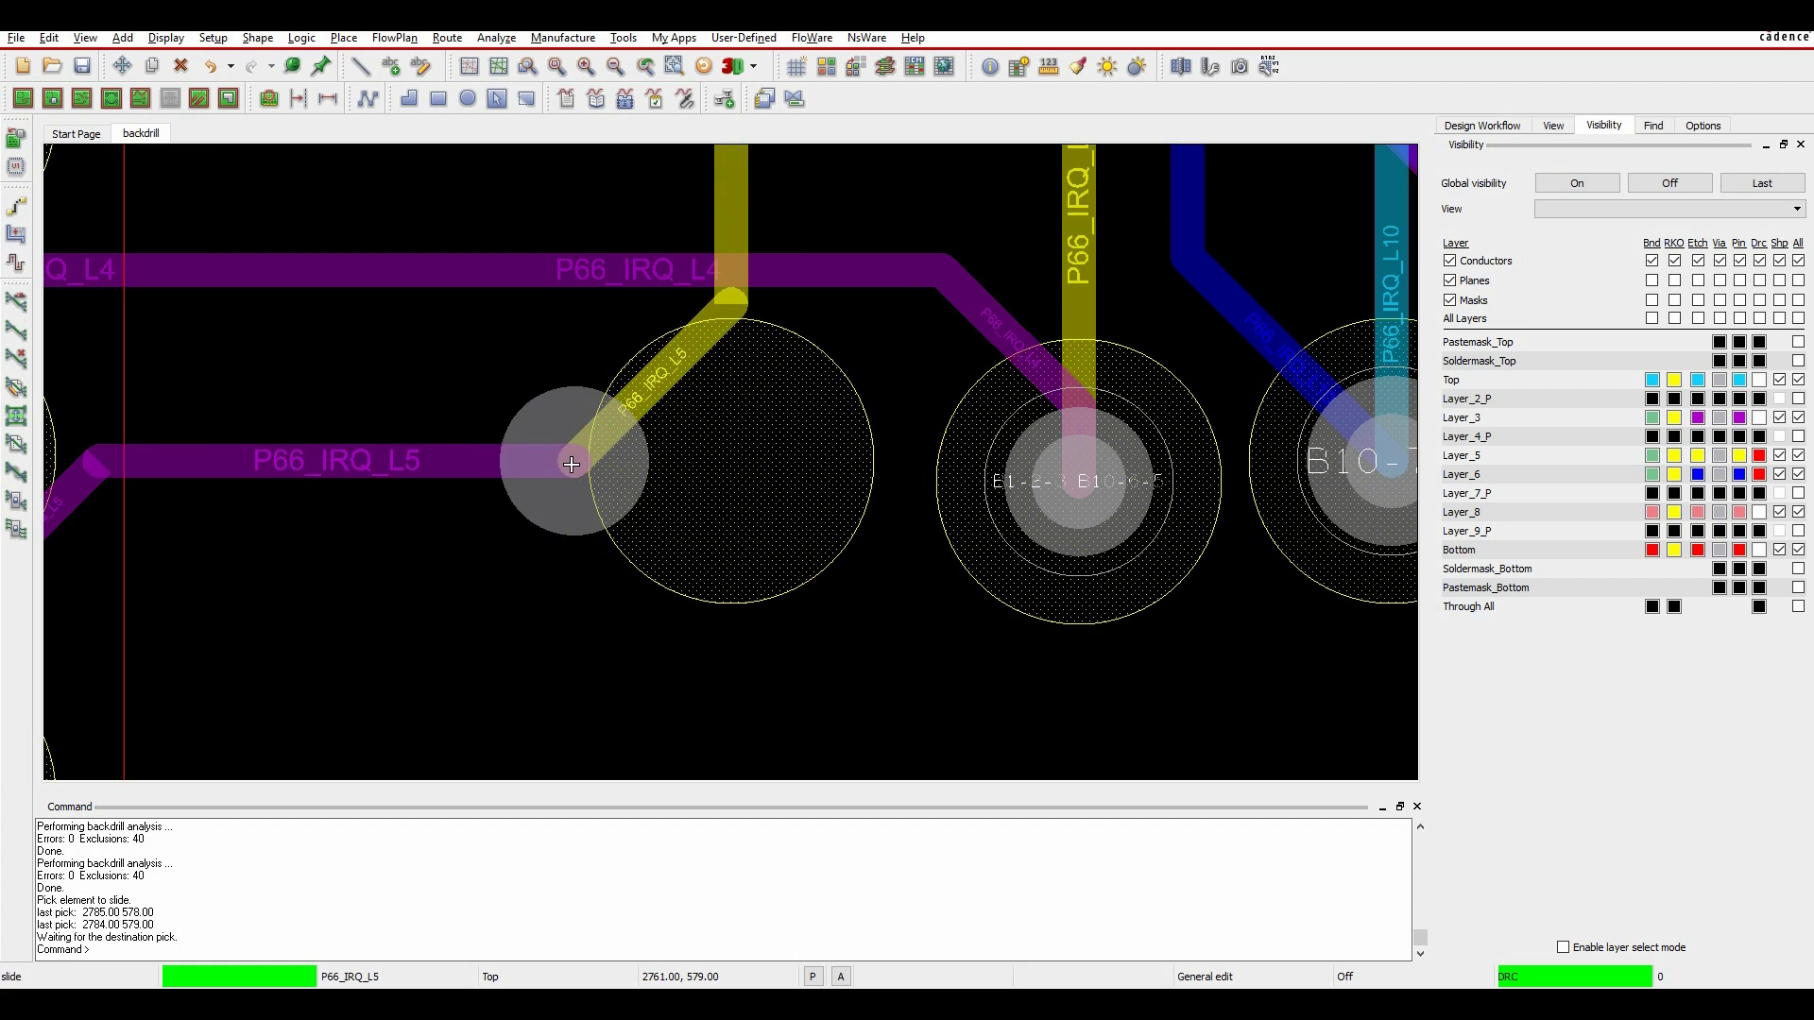
{"action": "left_click", "coordinate": [567, 461]}
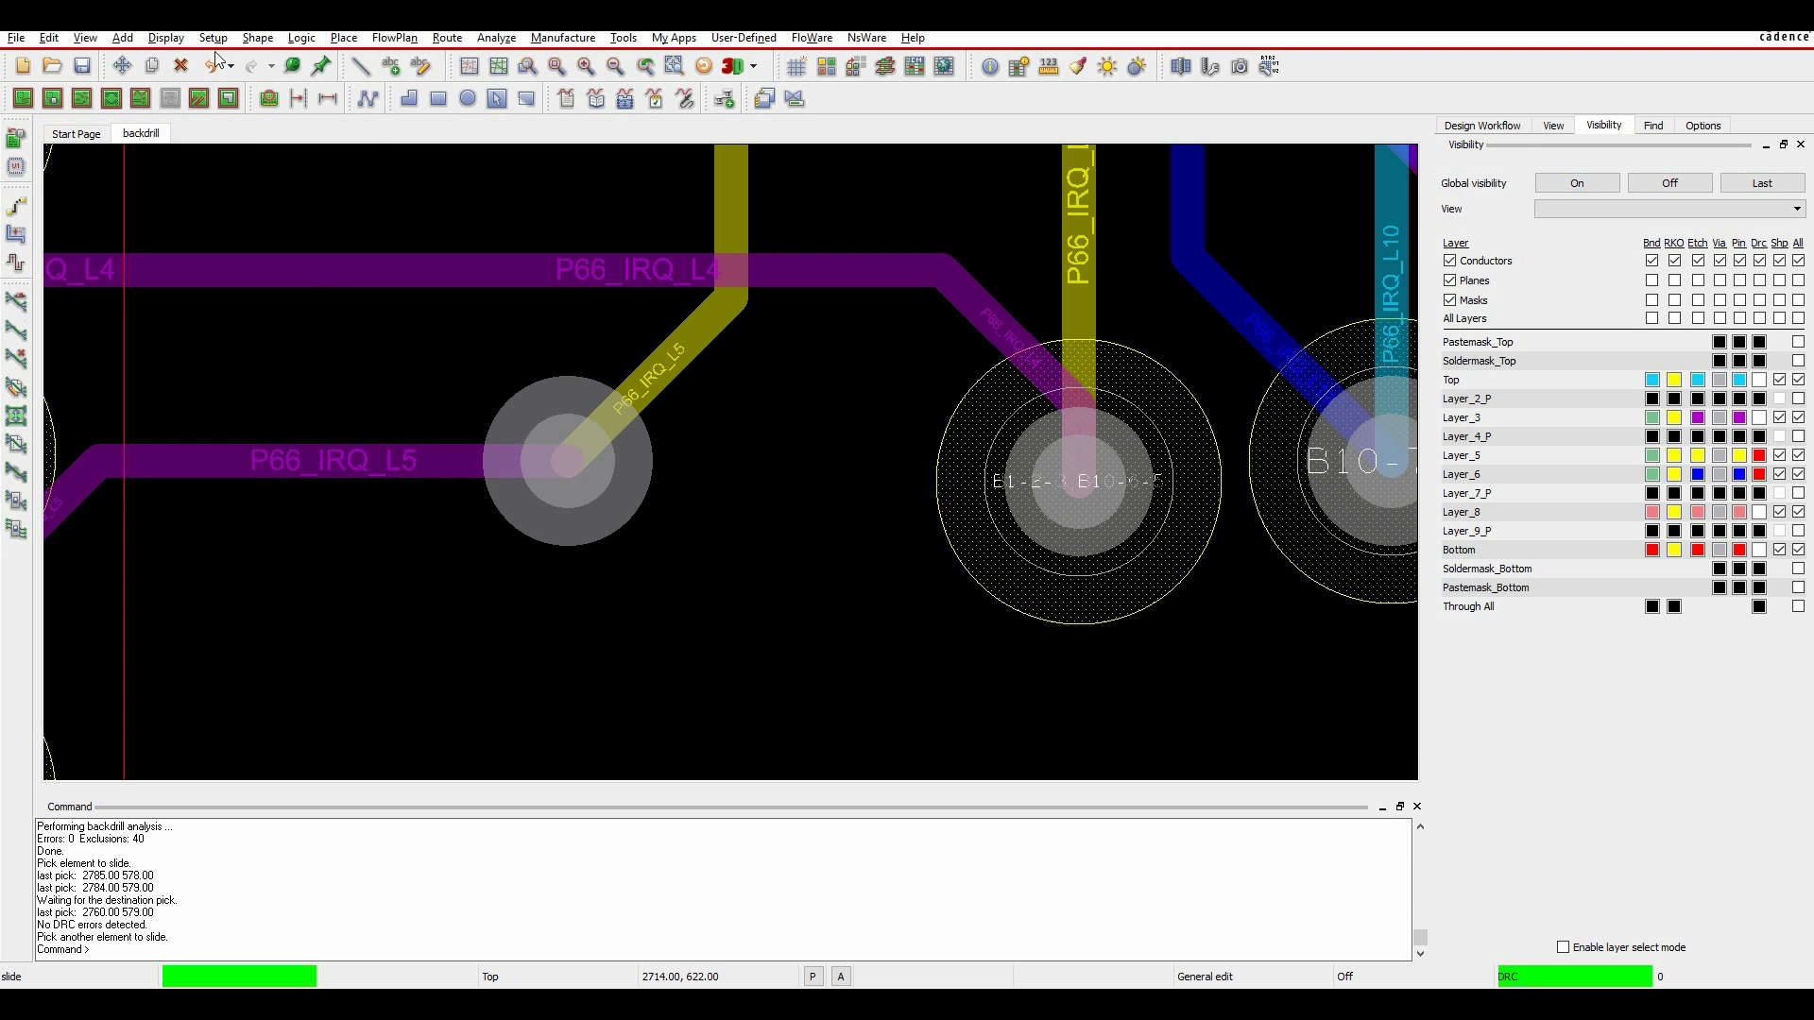
{"action": "left_click", "coordinate": [166, 37]}
{"action": "left_click", "coordinate": [209, 119]}
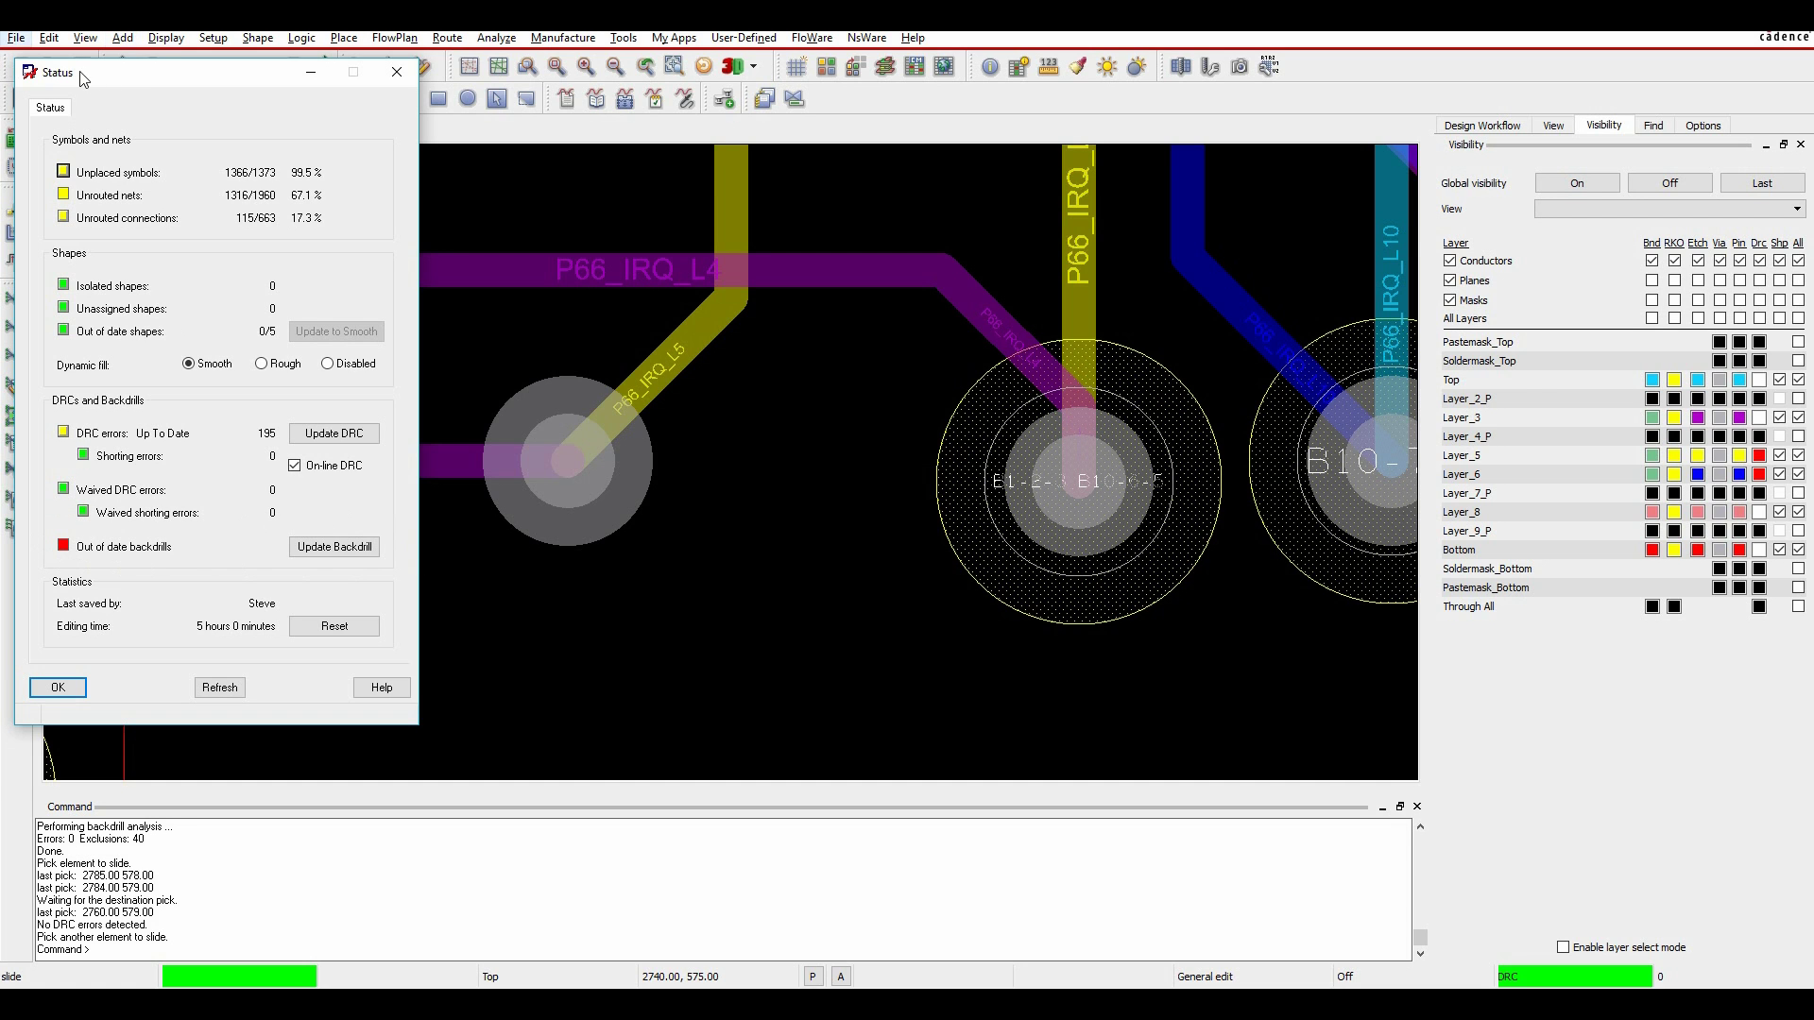
- Update backdrills from Status so the moved via gets B1-2-3,B10-6-5 labels
{"action": "left_click", "coordinate": [334, 547]}
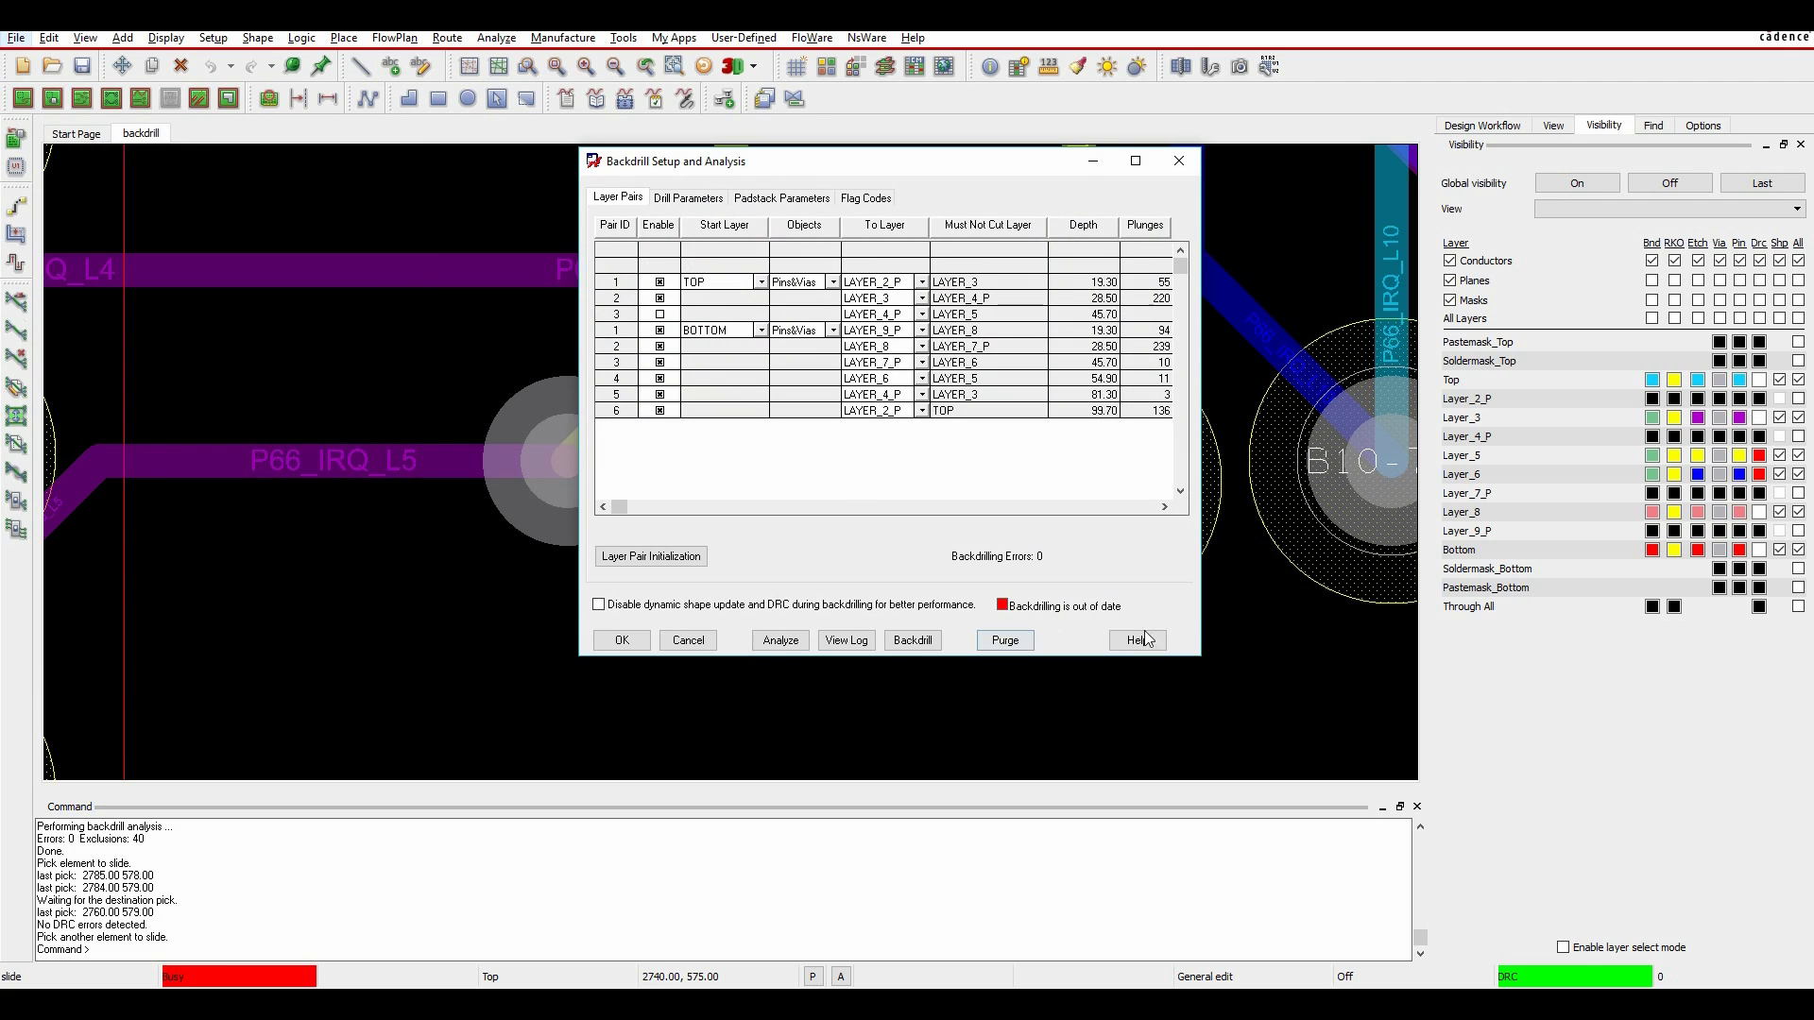
{"action": "left_click", "coordinate": [894, 643]}
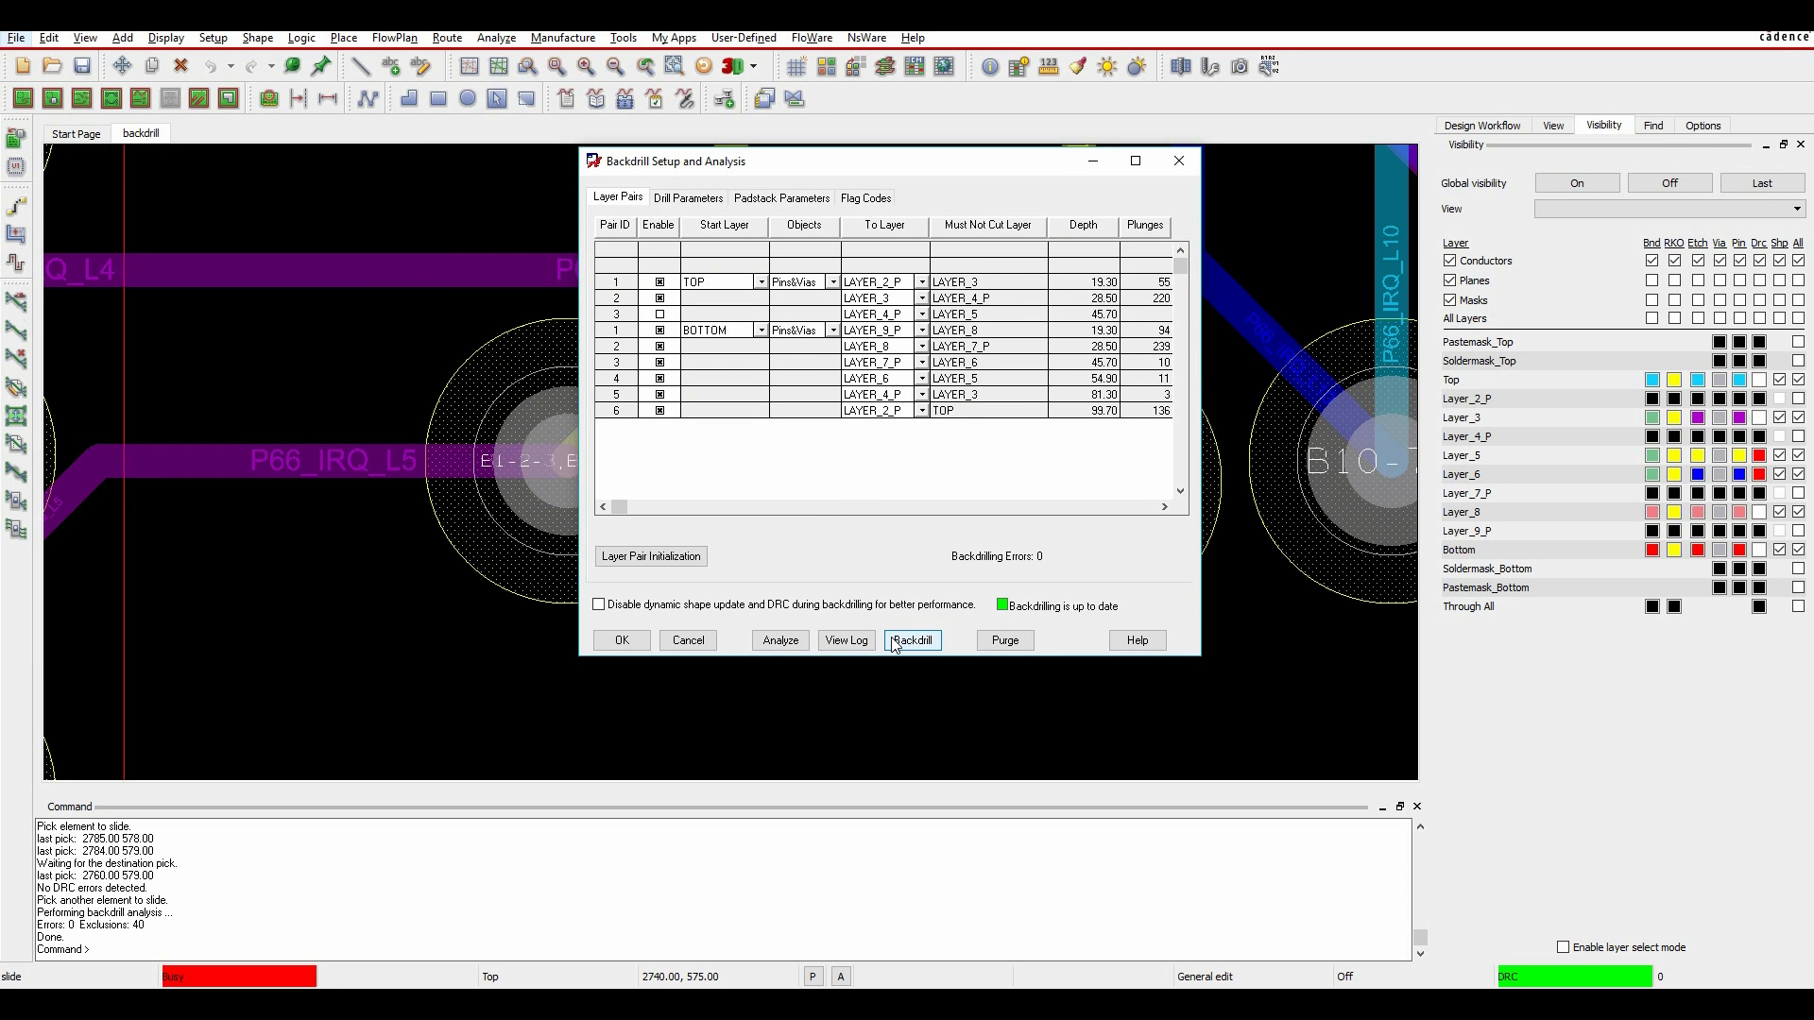
{"action": "left_click", "coordinate": [620, 641]}
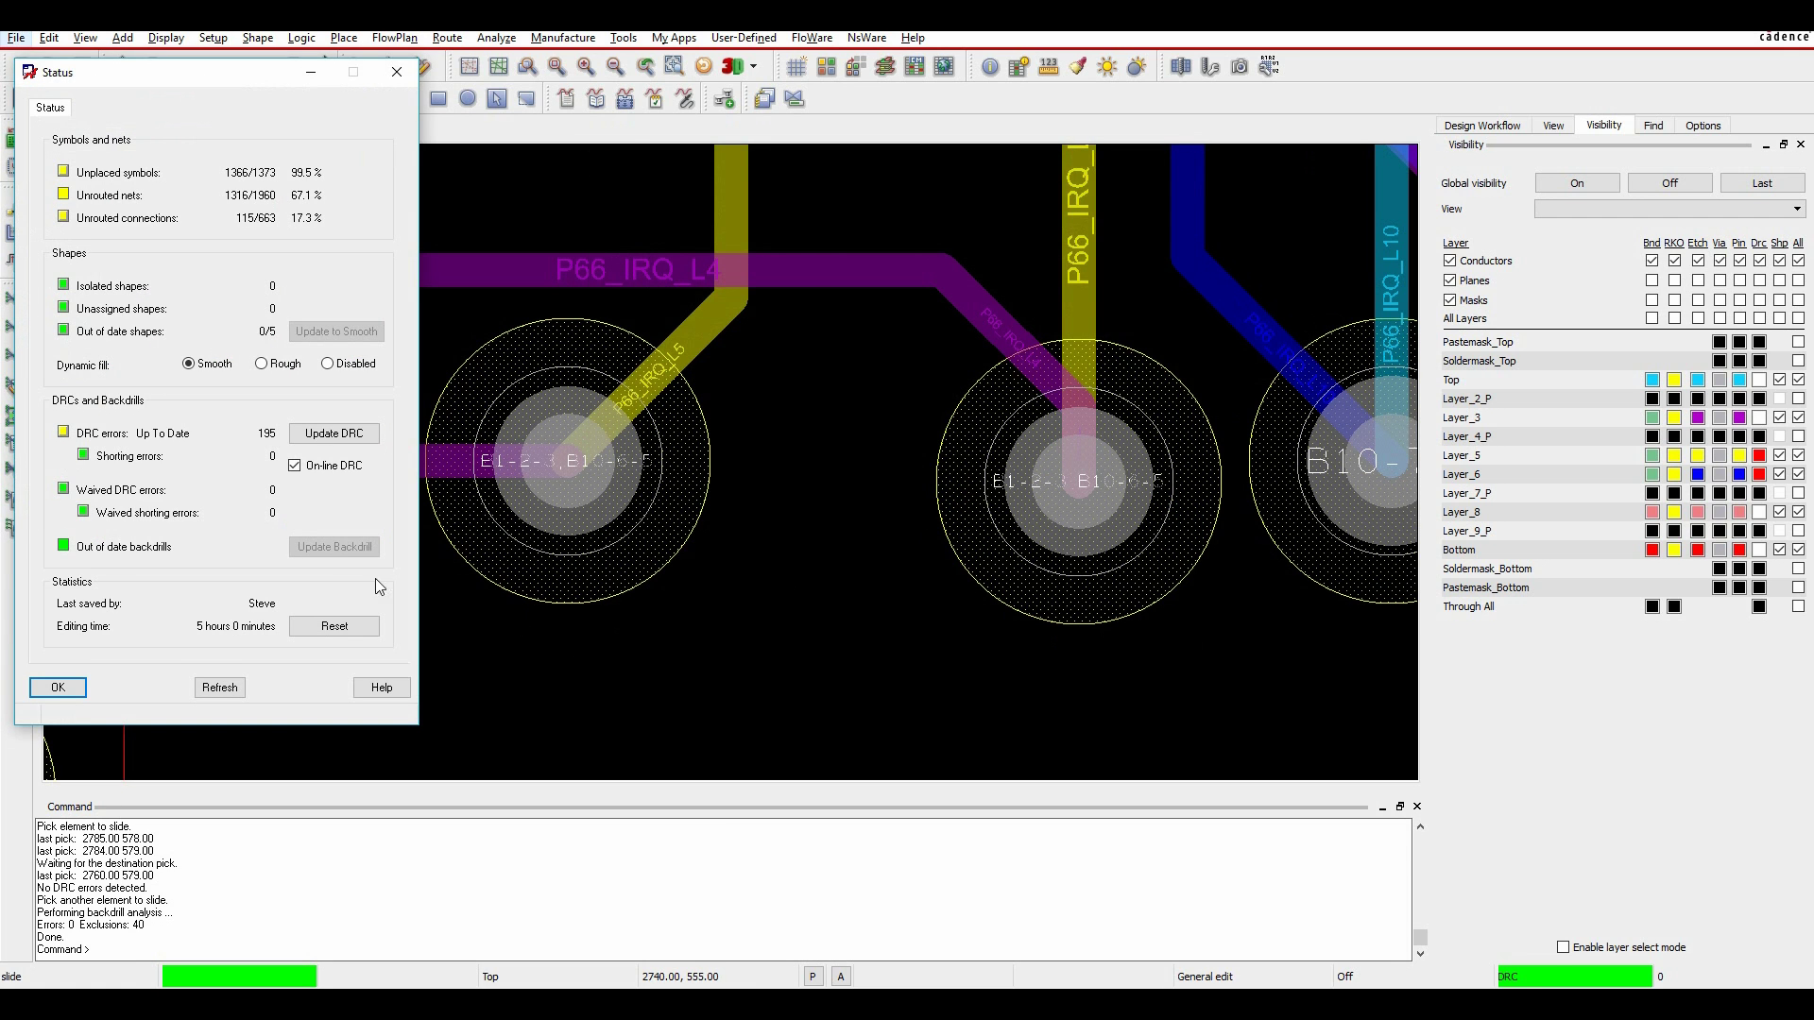
{"action": "left_click", "coordinate": [57, 687]}
{"action": "scroll", "coordinate": [377, 535], "scroll_direction": "down", "scroll_amount": 3}
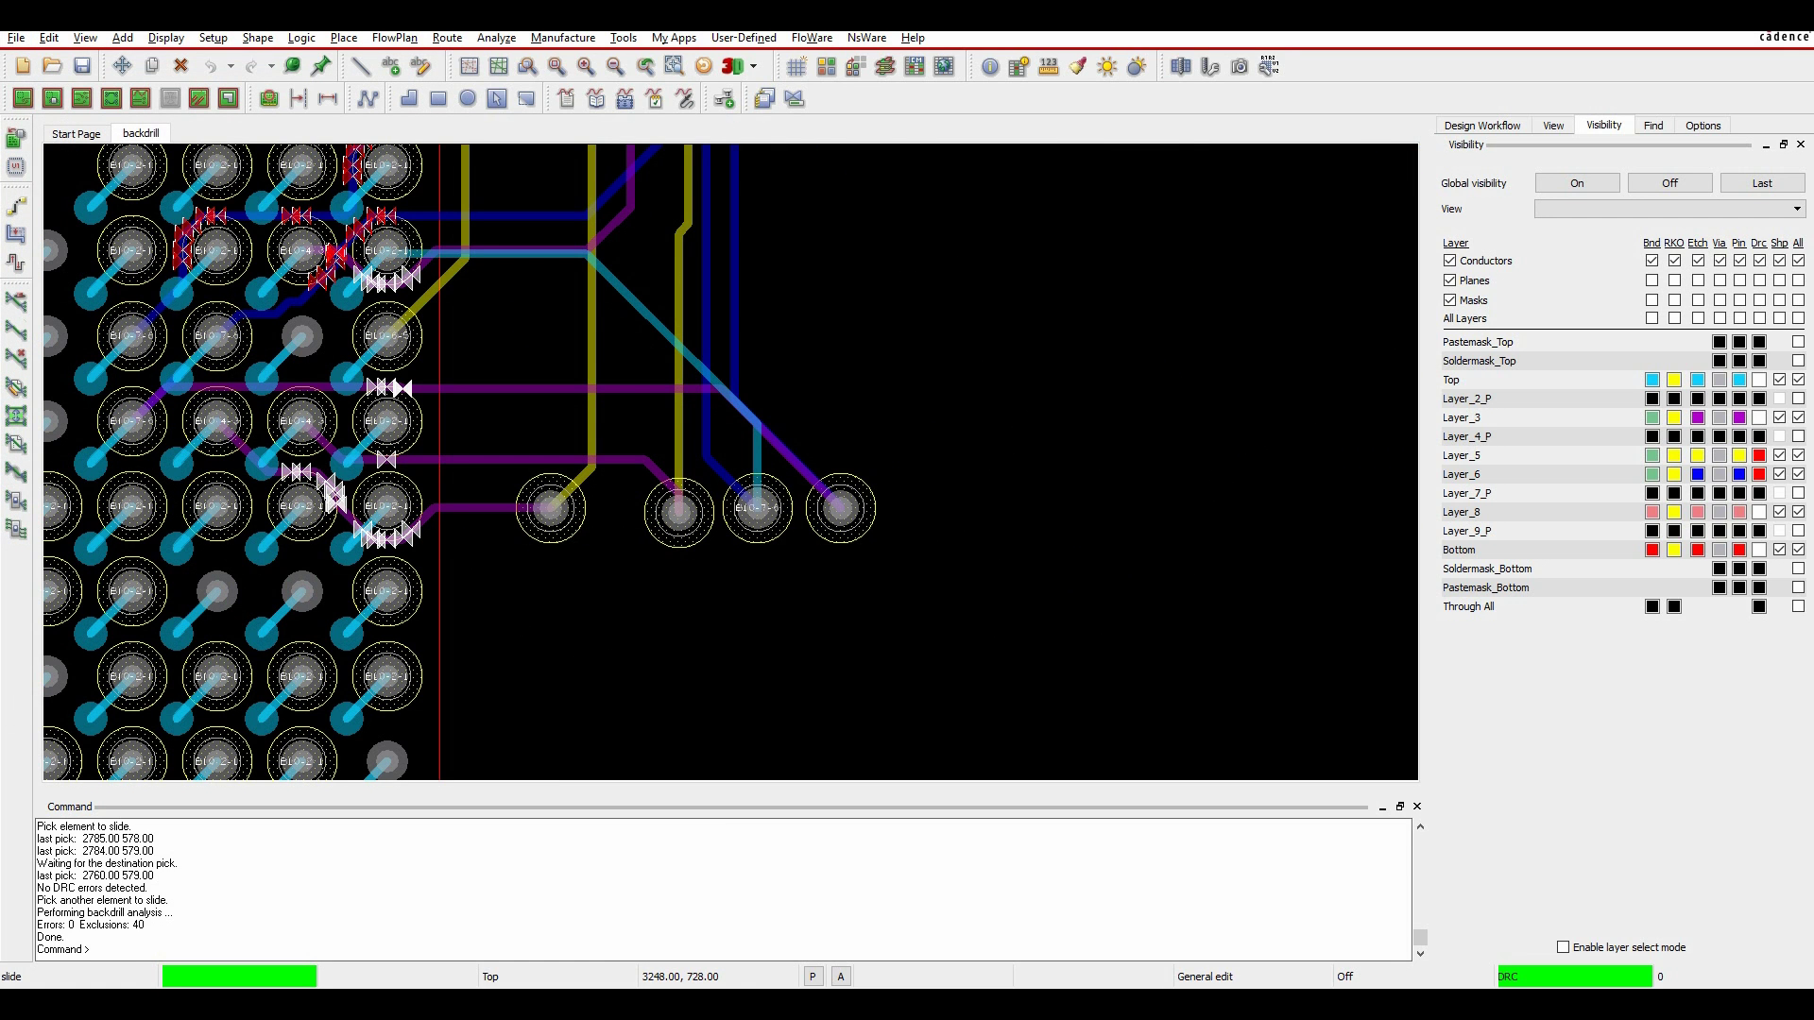
{"action": "scroll", "coordinate": [540, 471], "scroll_direction": "up", "scroll_amount": 3}
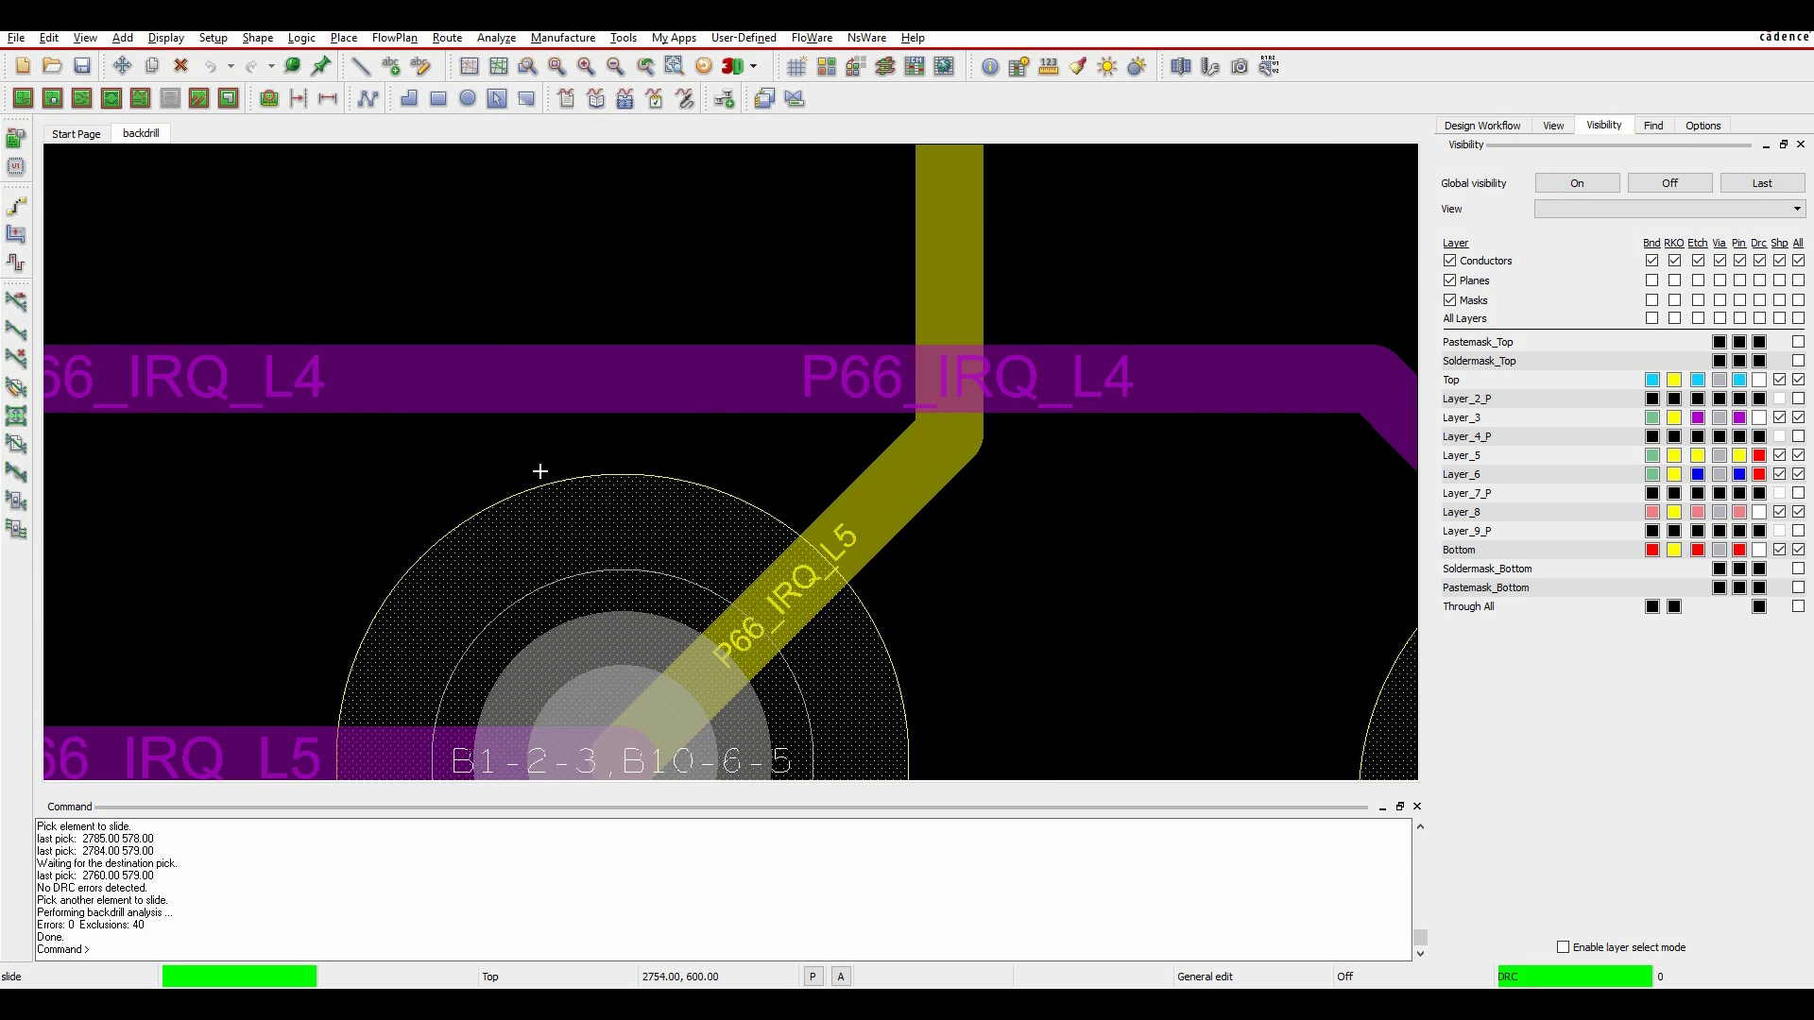
- In Backdrill Setup, set manufacturing stub length to 10.00 mils and inspect pair 4's depth
{"action": "left_click", "coordinate": [563, 38]}
{"action": "mouse_move", "coordinate": [600, 134]}
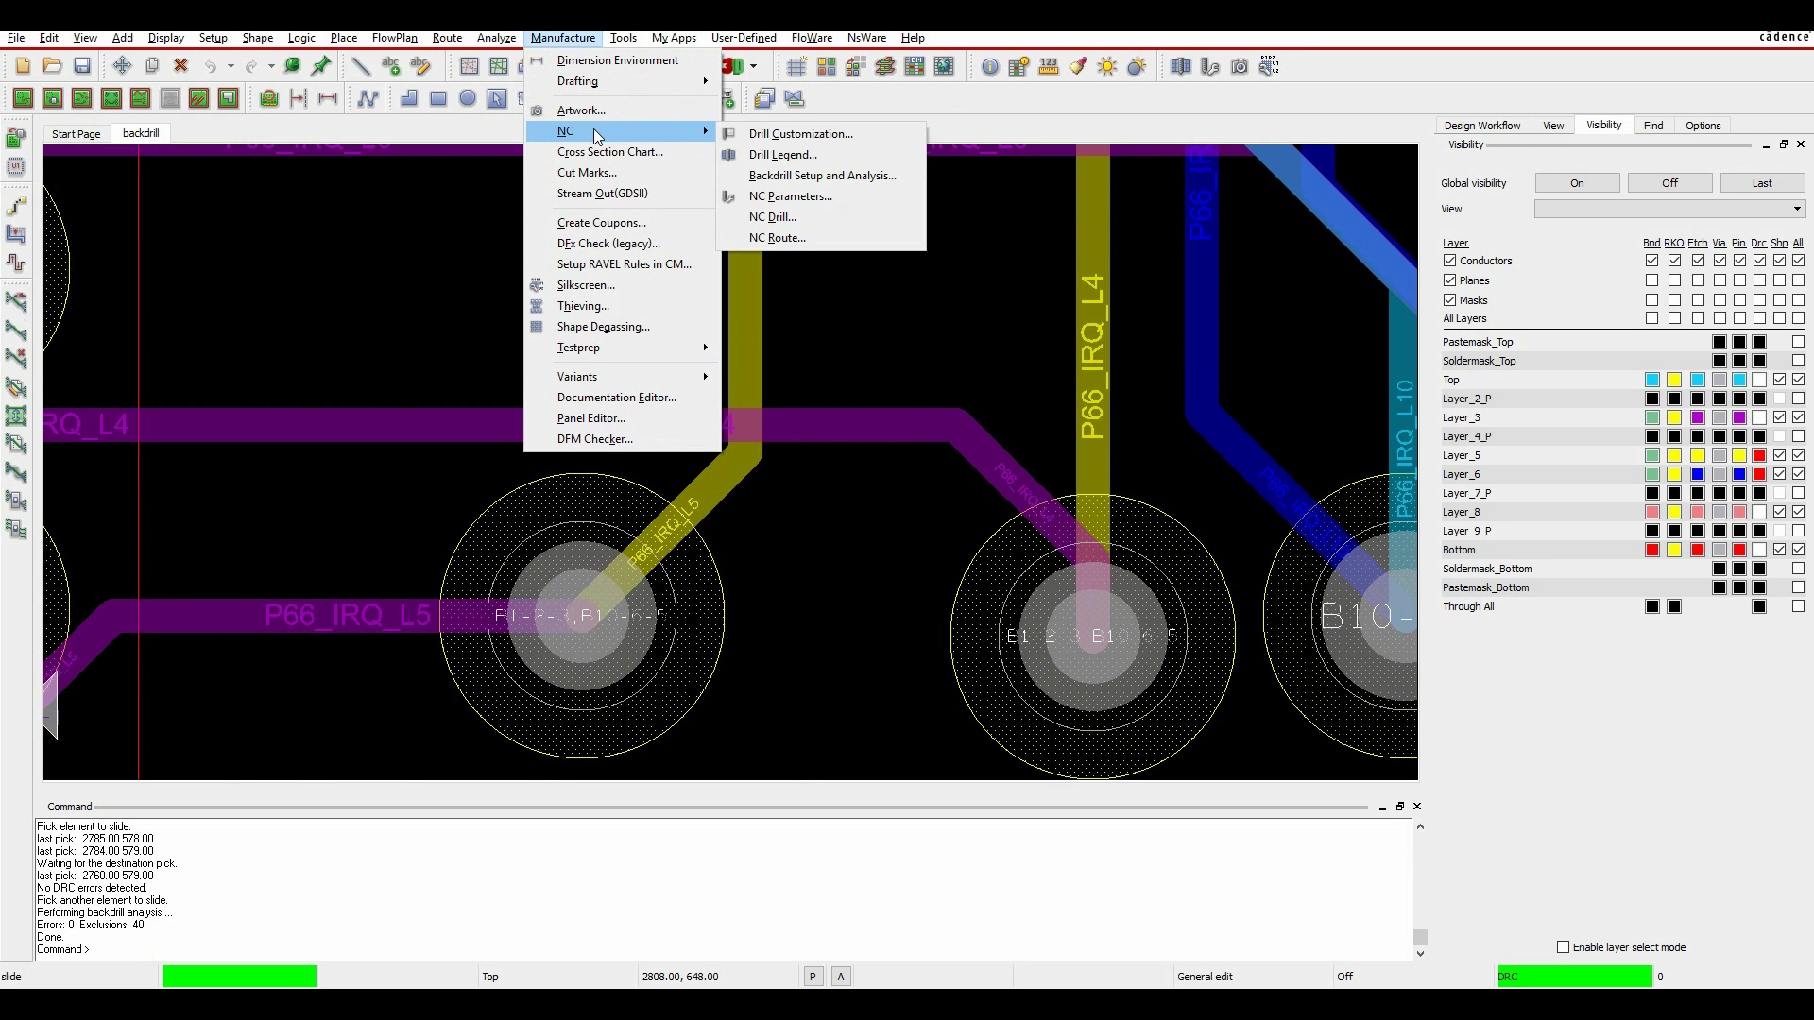
{"action": "left_click", "coordinate": [819, 176]}
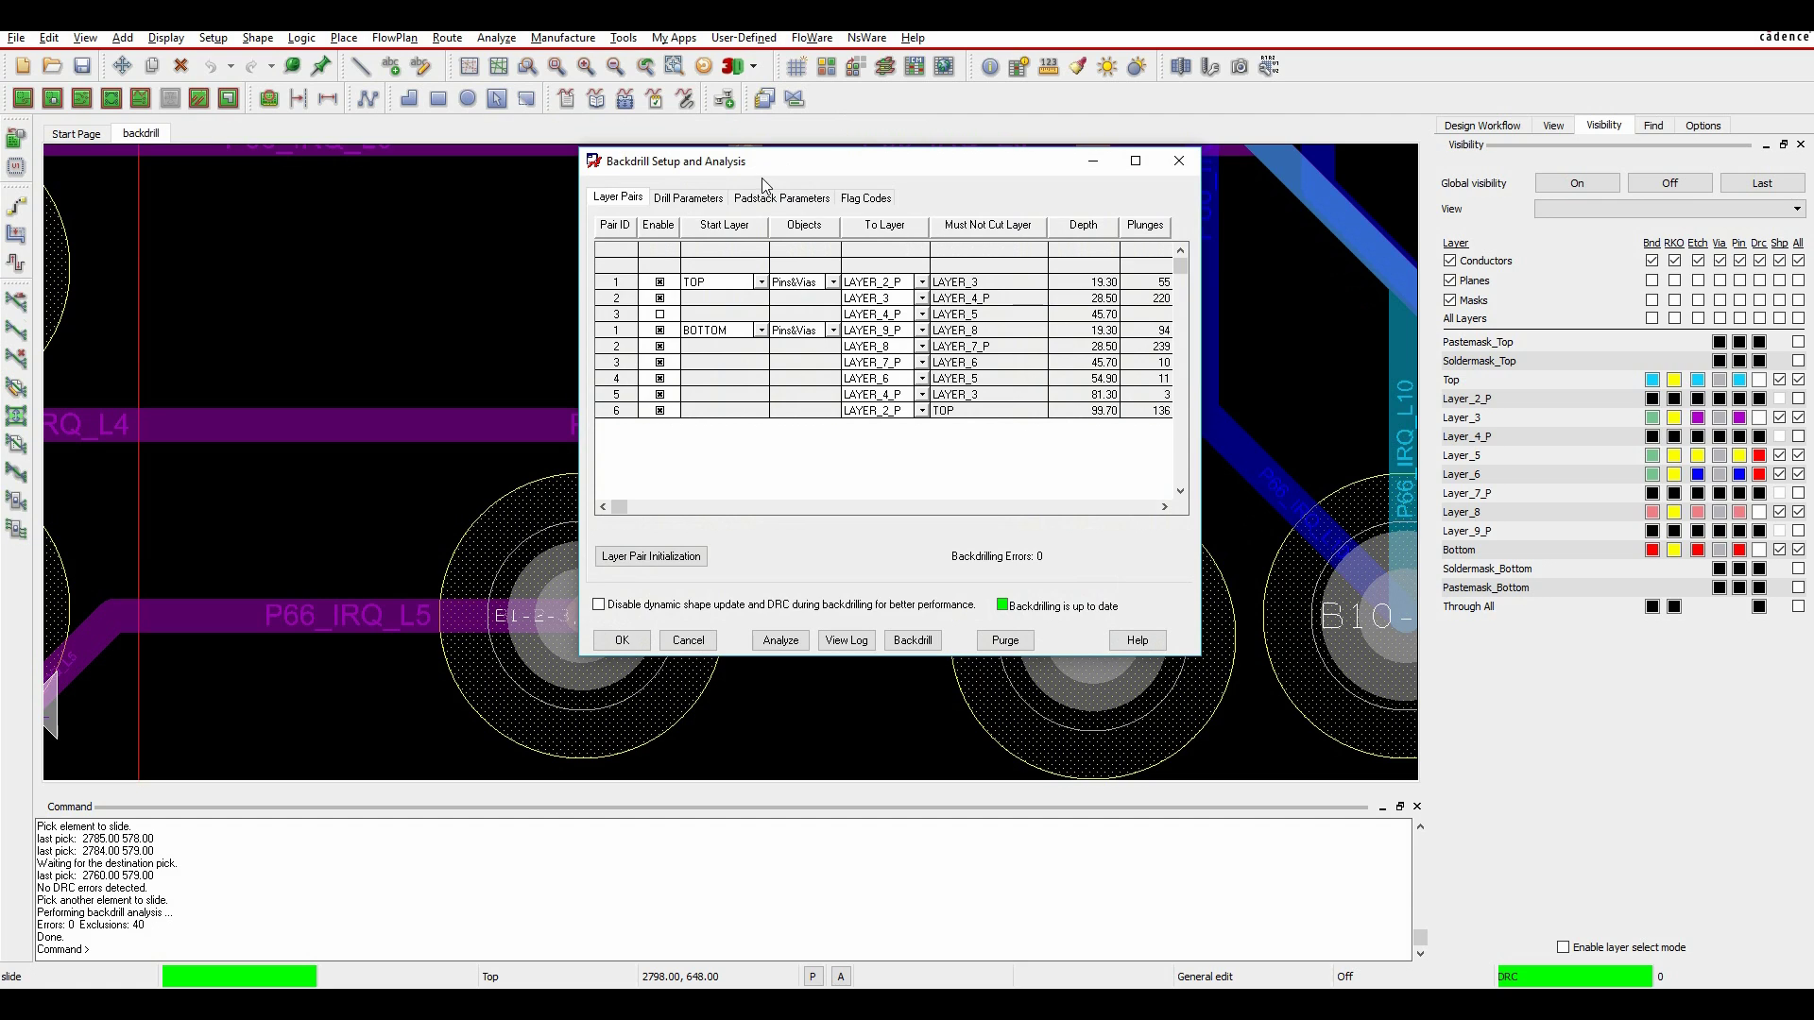
{"action": "left_click", "coordinate": [702, 200]}
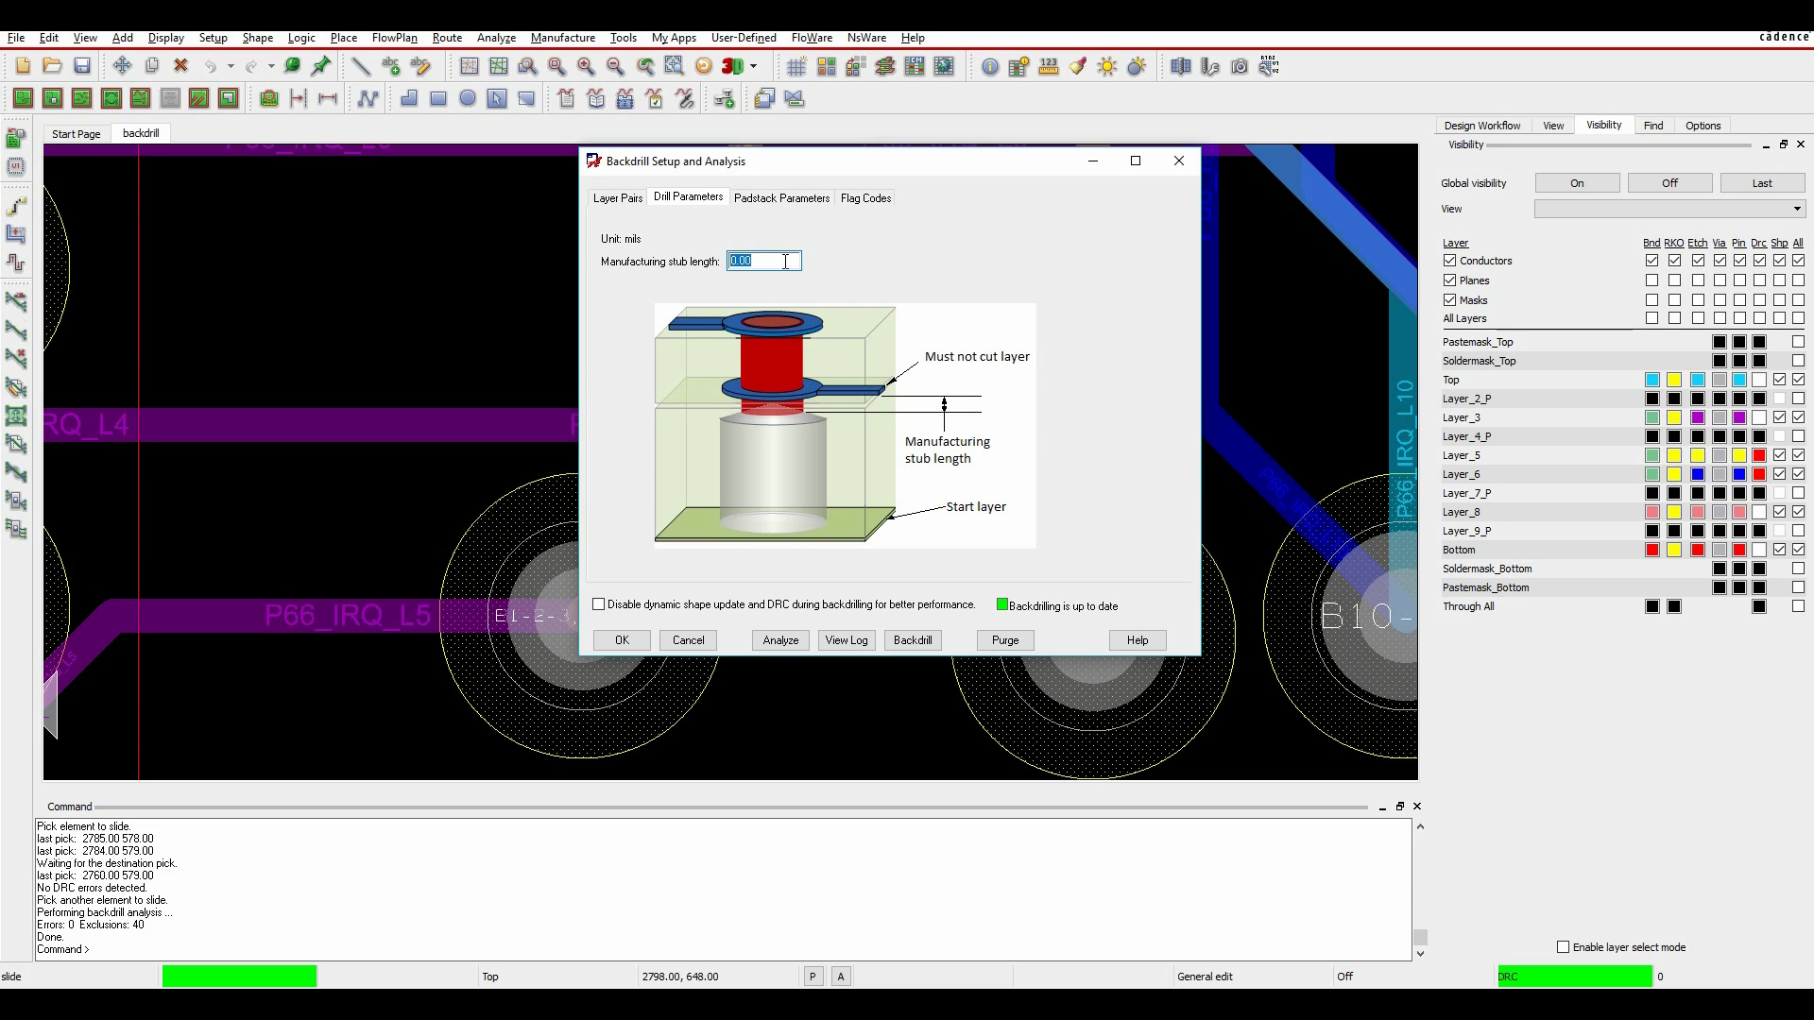
{"action": "type", "text": "10"}
{"action": "key", "text": "Tab"}
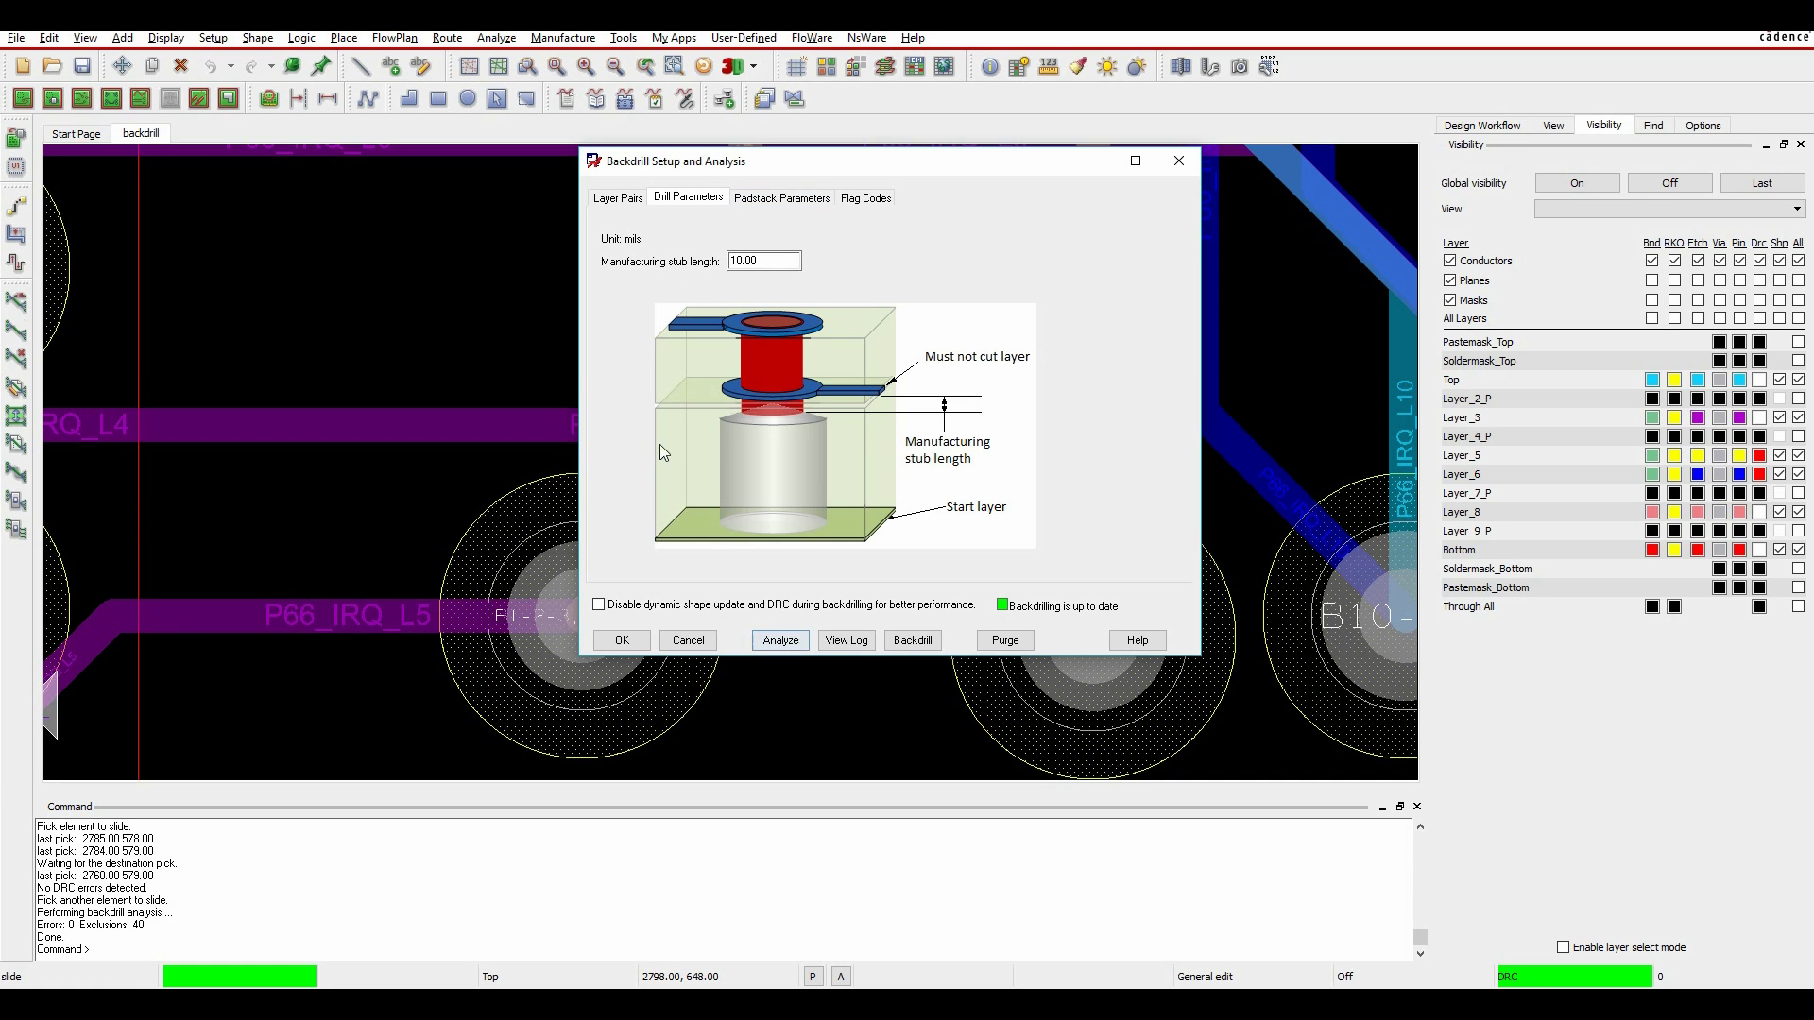
{"action": "left_click", "coordinate": [615, 198]}
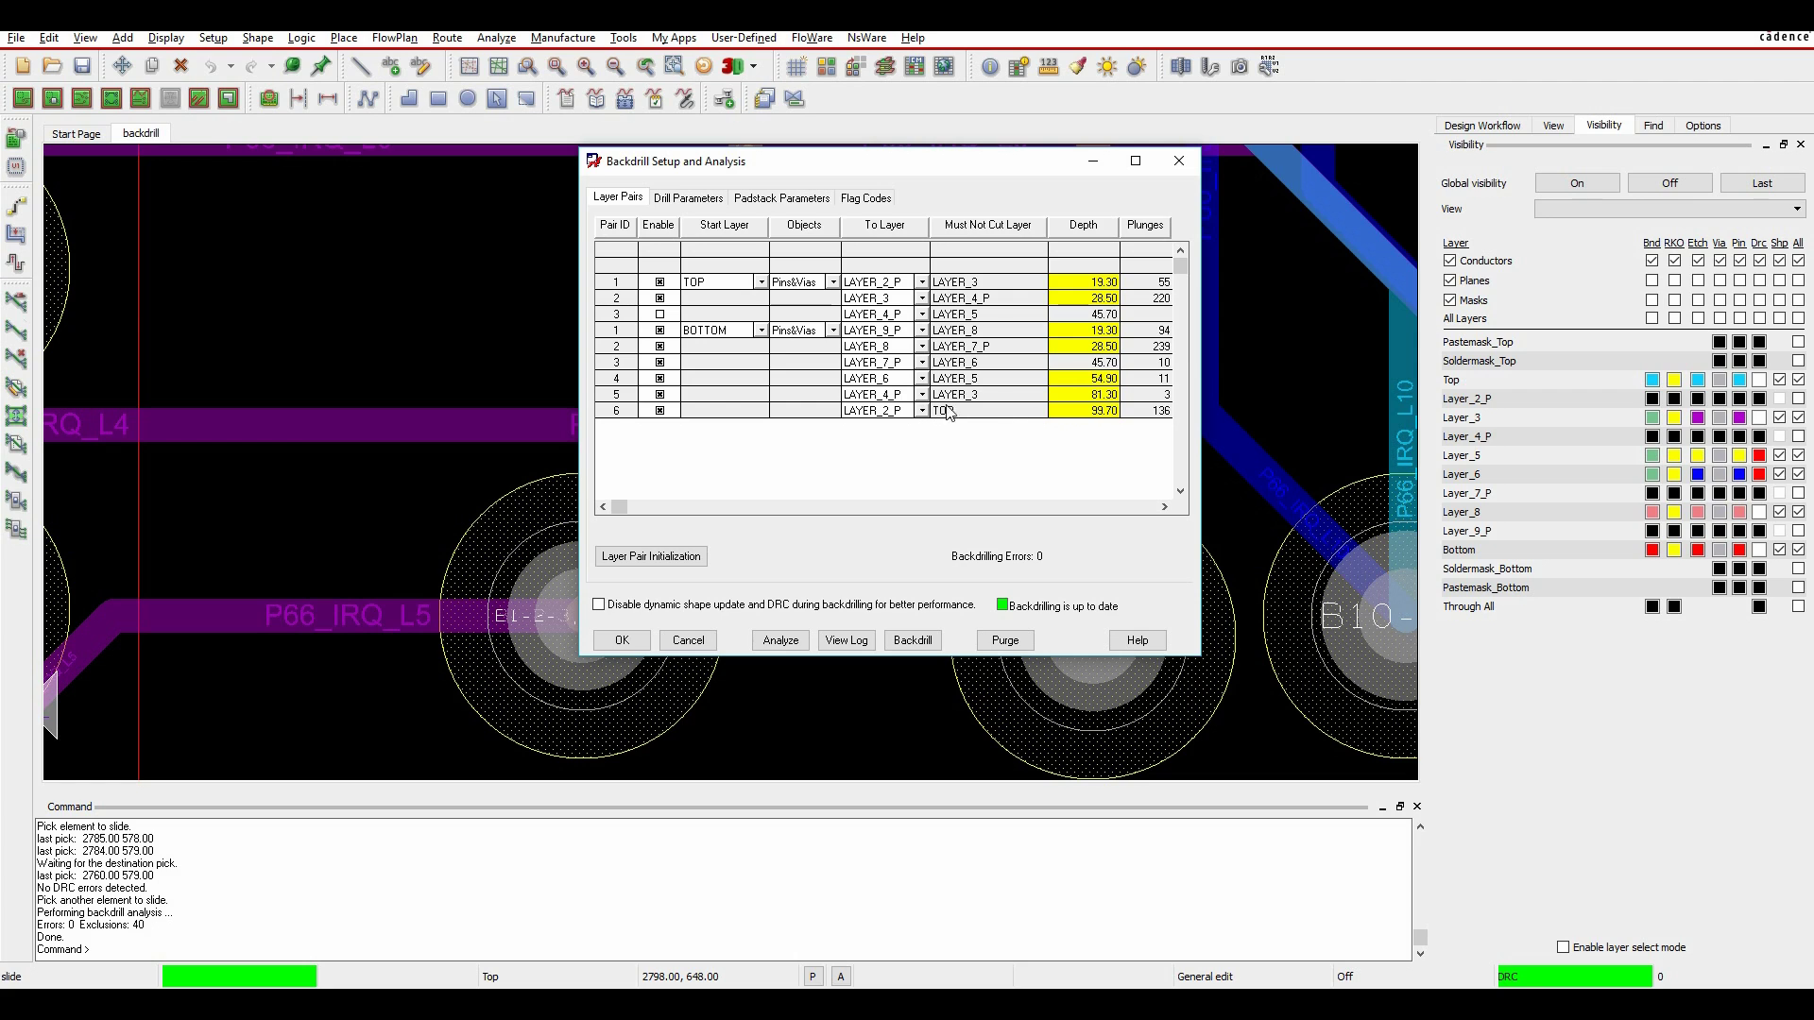
{"action": "left_click", "coordinate": [1094, 380]}
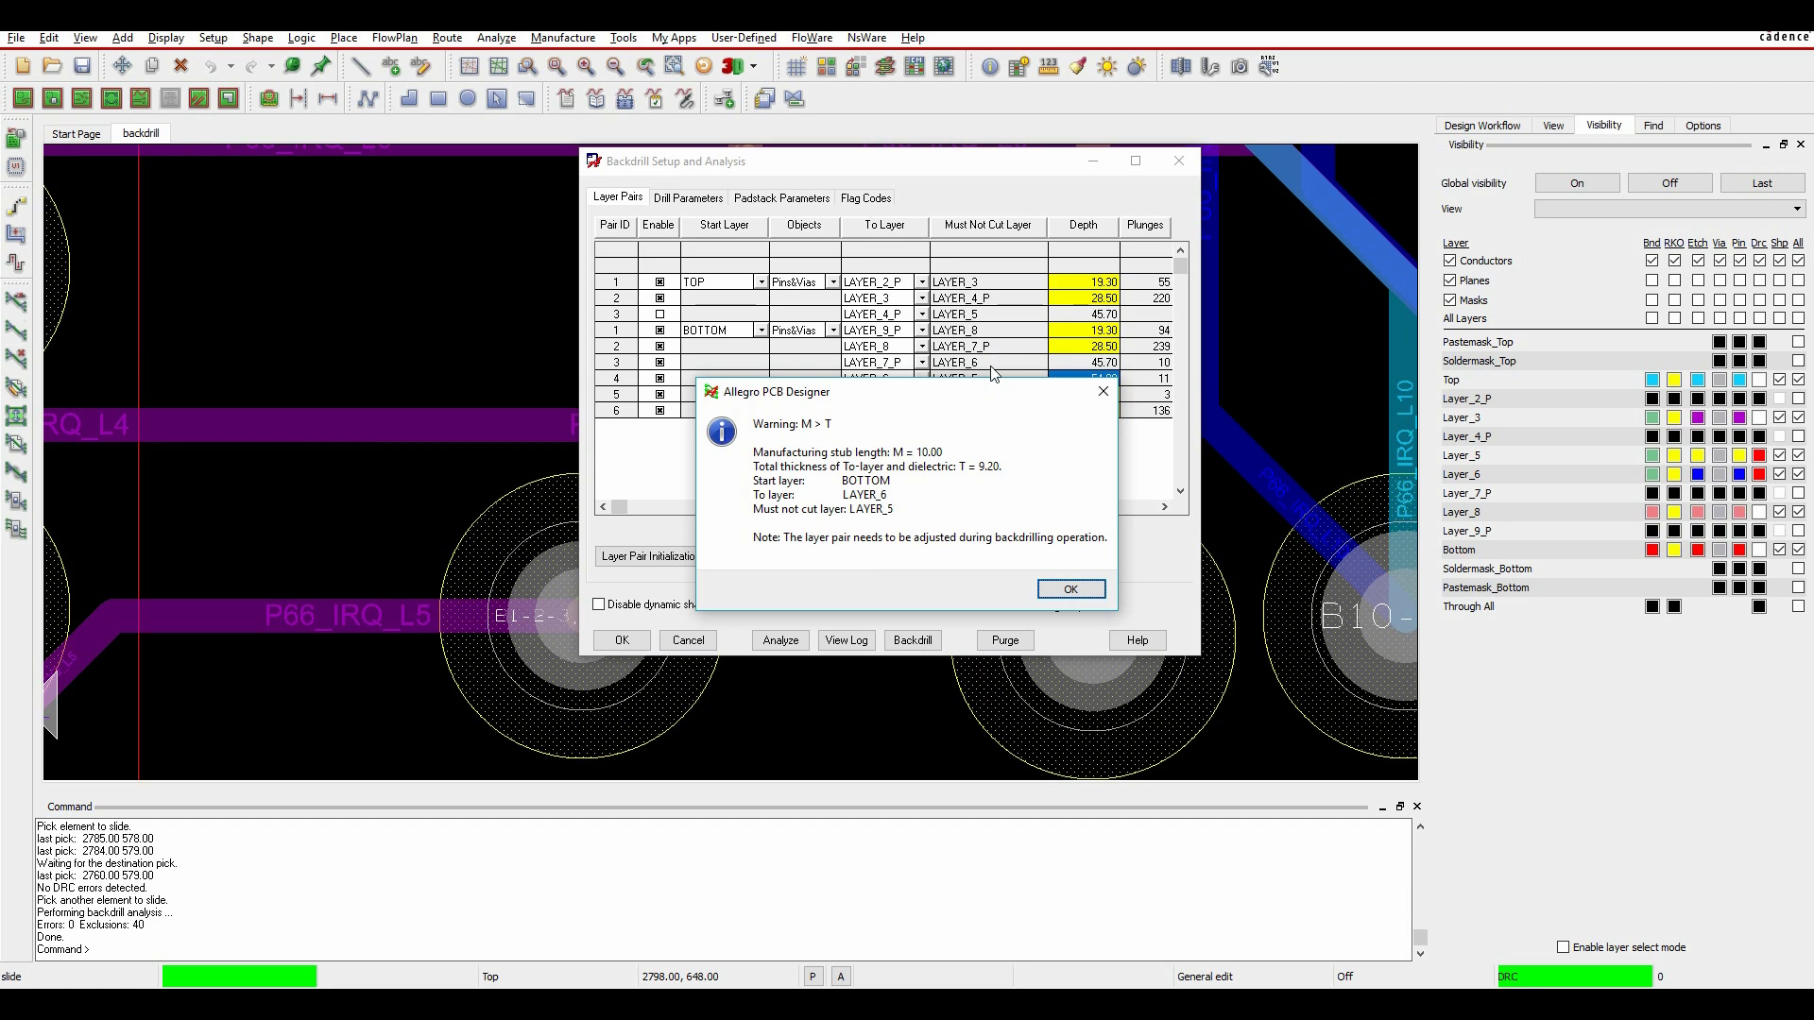
- Close the backdrill dialog and tick backdrill_layer_pair_adjustment under Manufacture > Drilling preferences
{"action": "left_click", "coordinate": [1071, 590]}
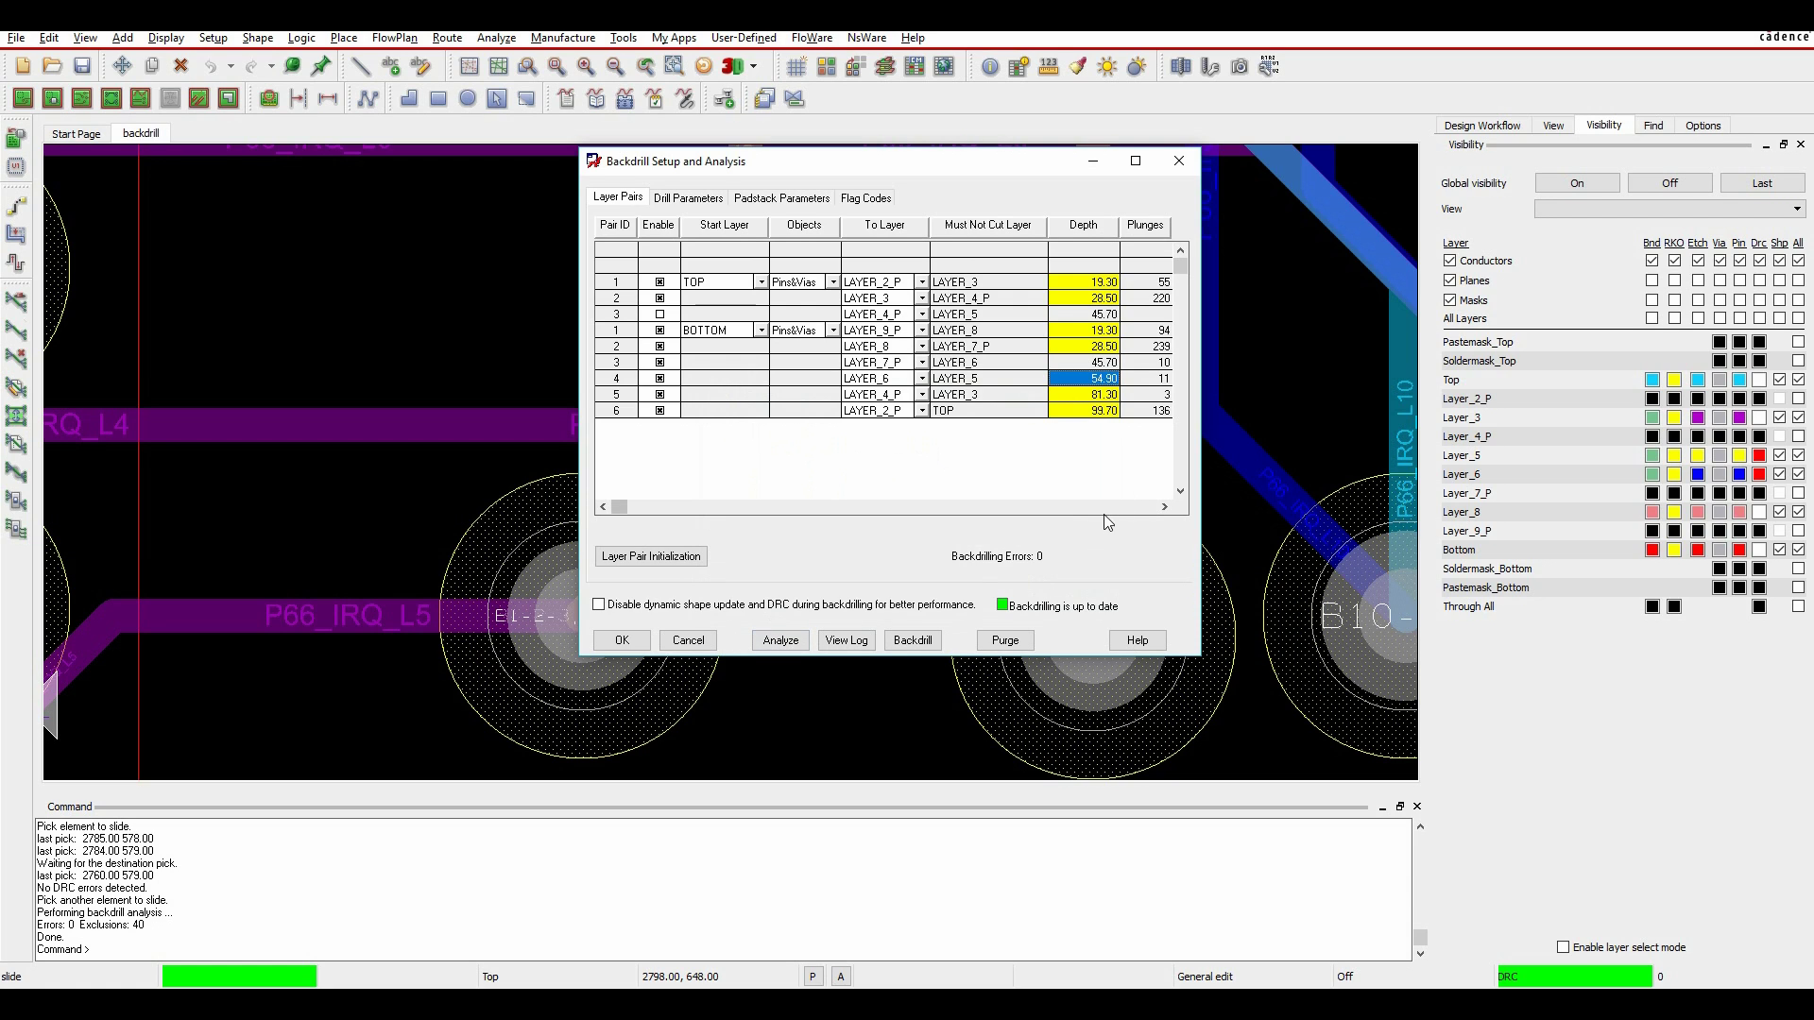
{"action": "left_click", "coordinate": [622, 640]}
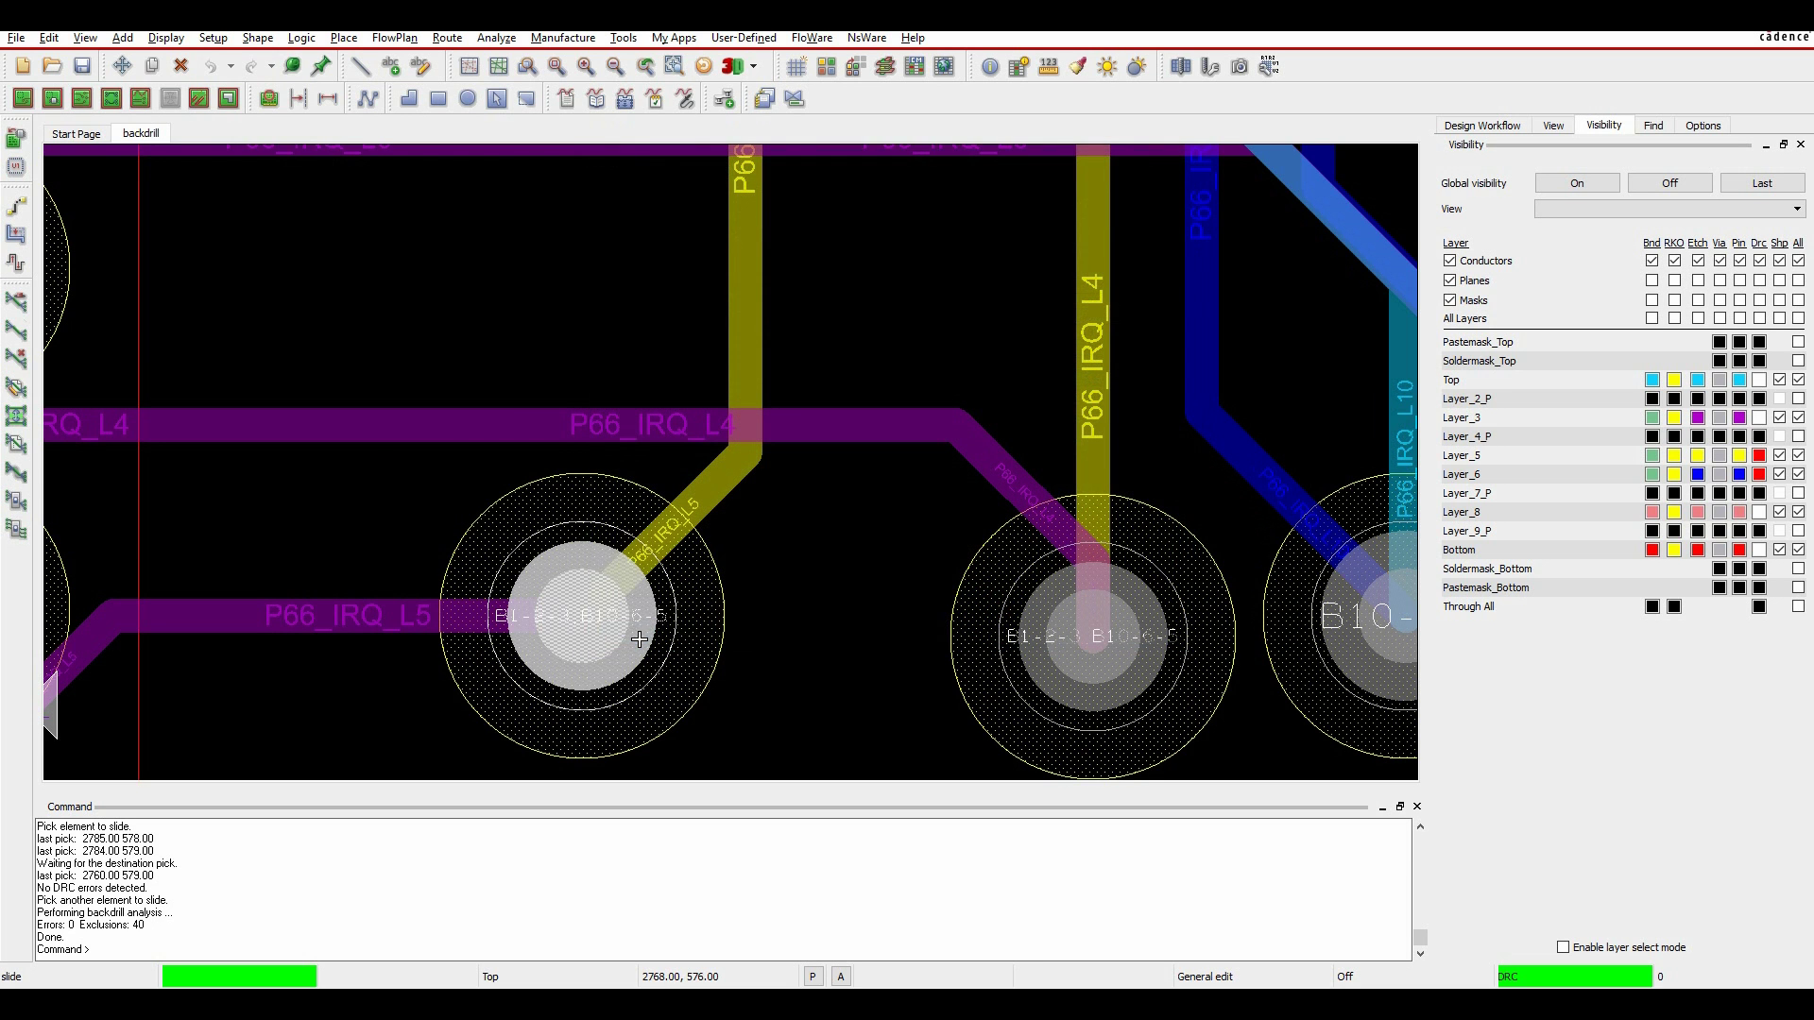
{"action": "left_click", "coordinate": [213, 38]}
{"action": "left_click", "coordinate": [244, 560]}
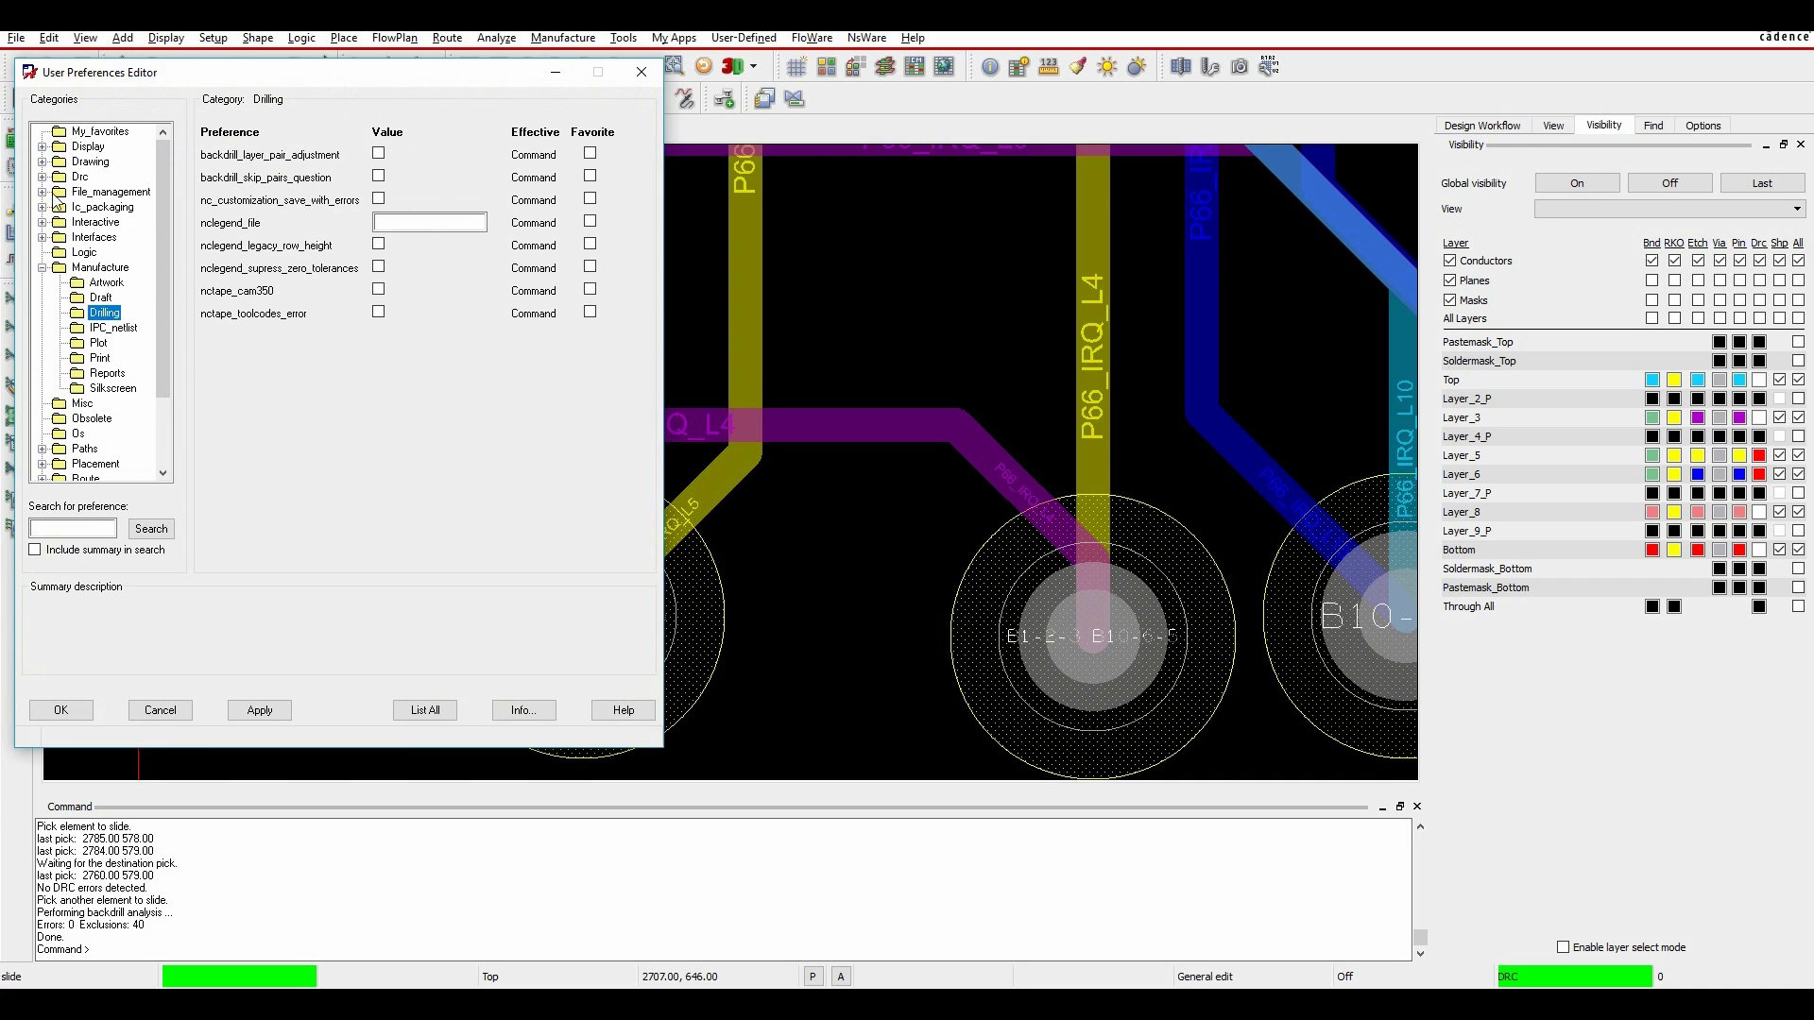
{"action": "left_click", "coordinate": [100, 268]}
{"action": "left_click", "coordinate": [106, 314]}
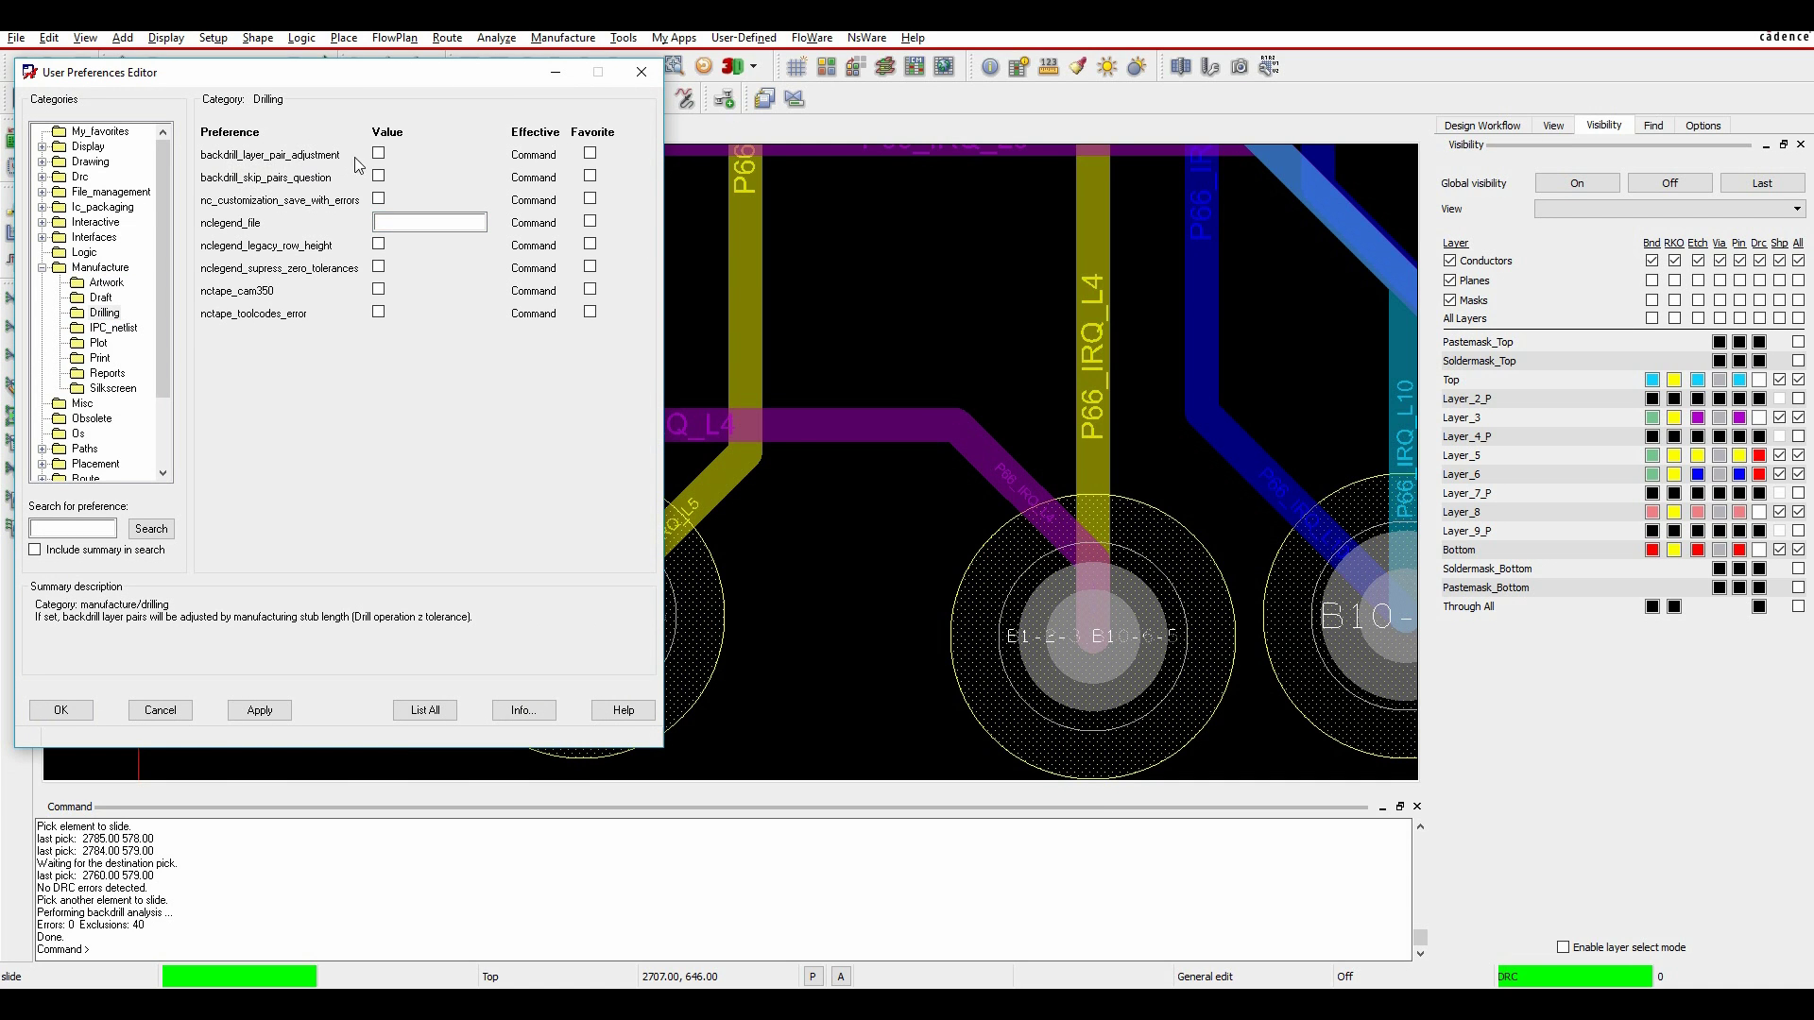
{"action": "left_click", "coordinate": [260, 709]}
{"action": "left_click", "coordinate": [62, 711]}
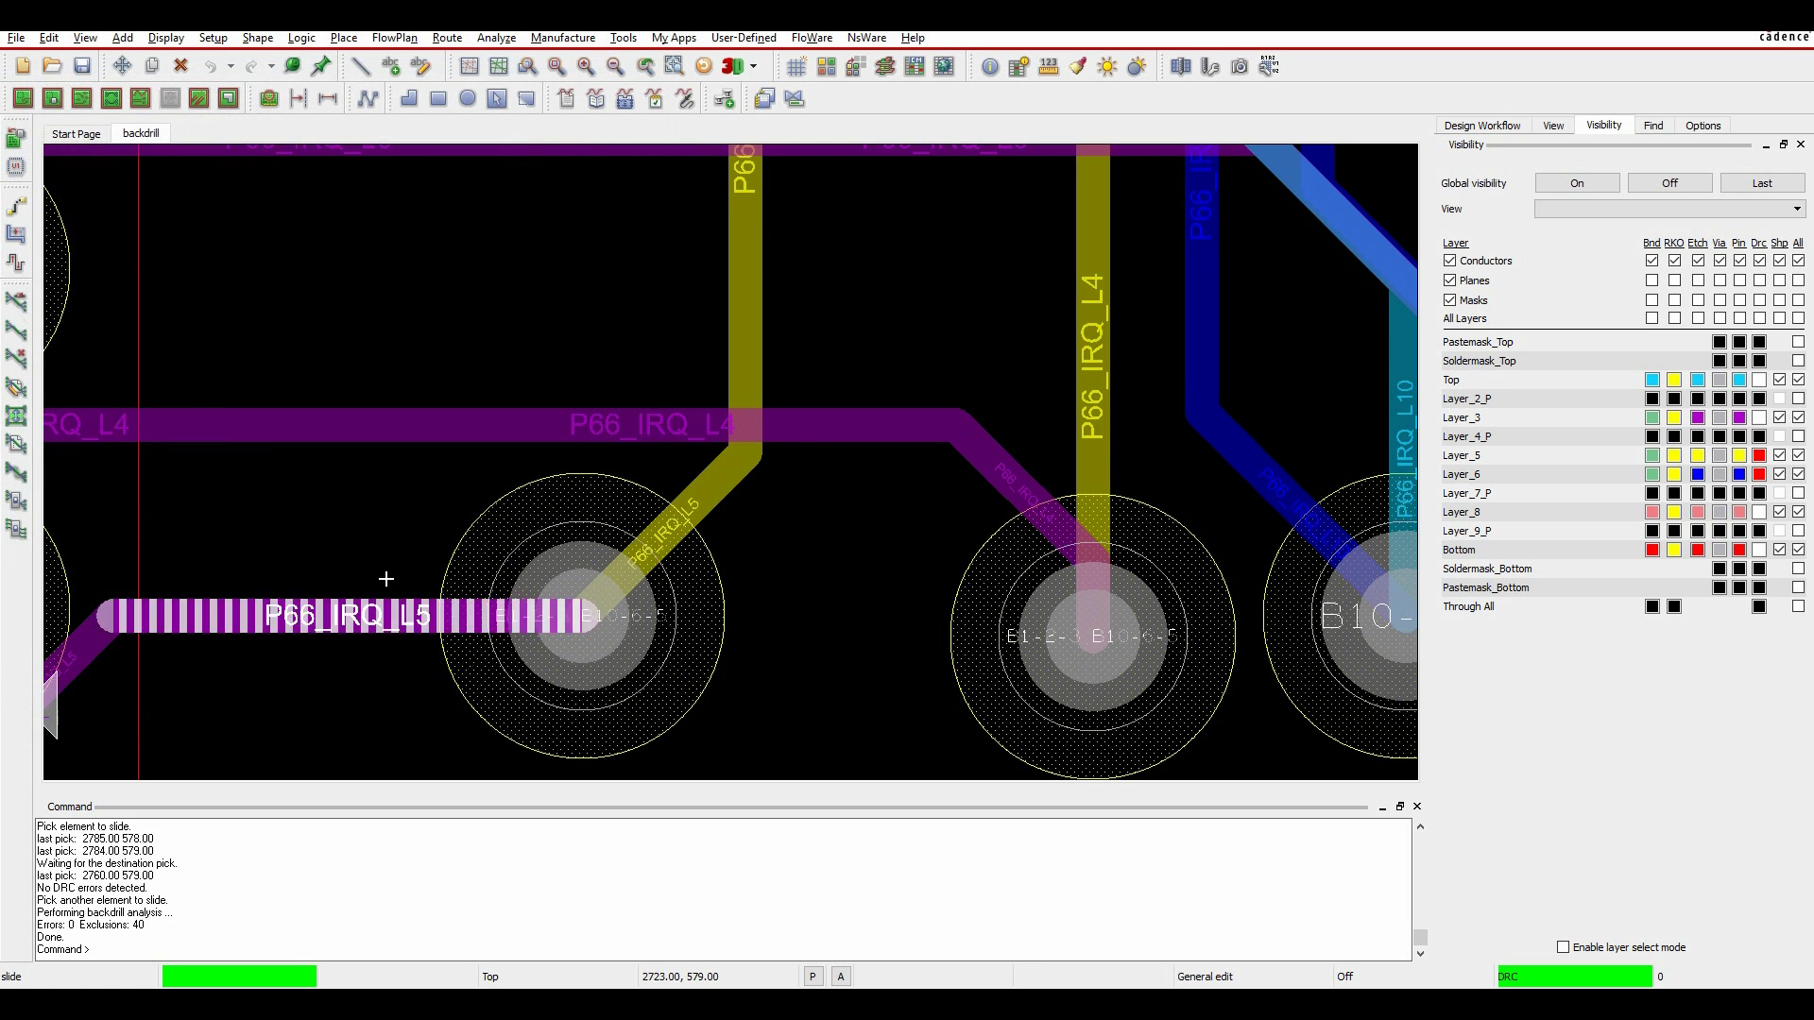
- Rerun Backdrill with stub-length-adjusted layer pairs, giving 288 errors and 40 exclusions
{"action": "left_click", "coordinate": [563, 38]}
{"action": "mouse_move", "coordinate": [612, 135]}
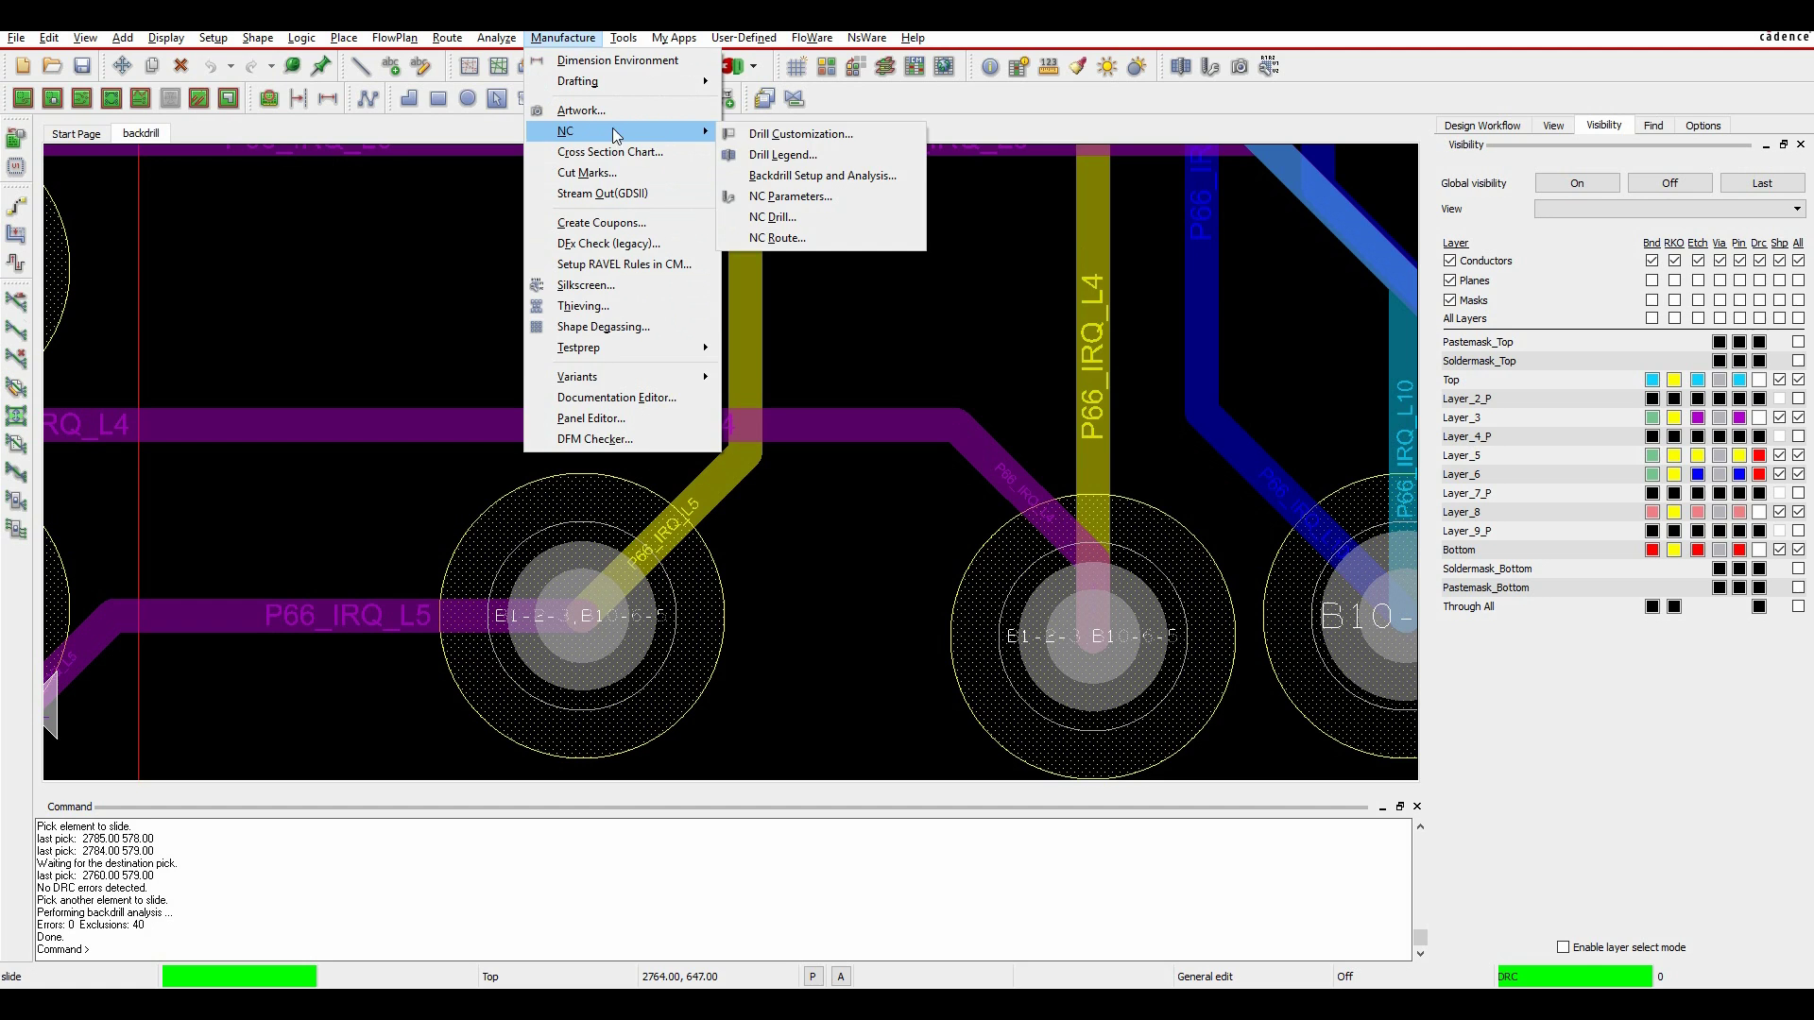
{"action": "left_click", "coordinate": [807, 178]}
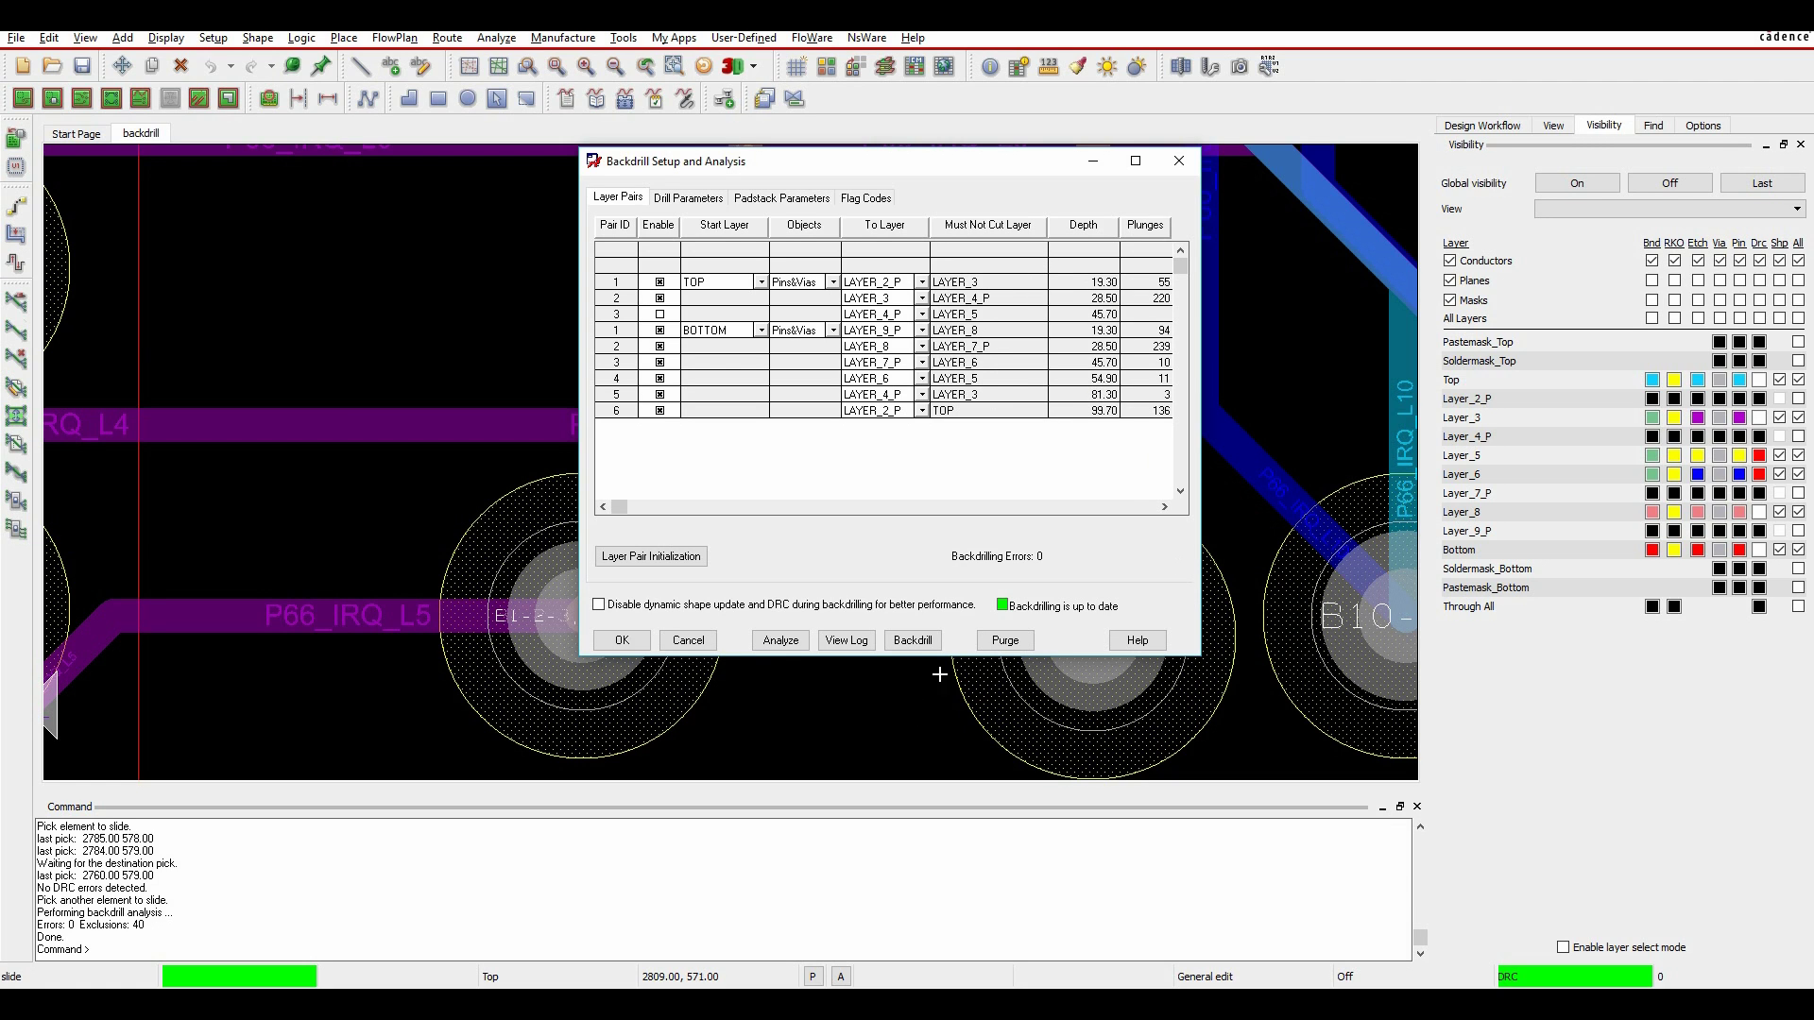
{"action": "left_click", "coordinate": [913, 640]}
{"action": "left_click", "coordinate": [1096, 554]}
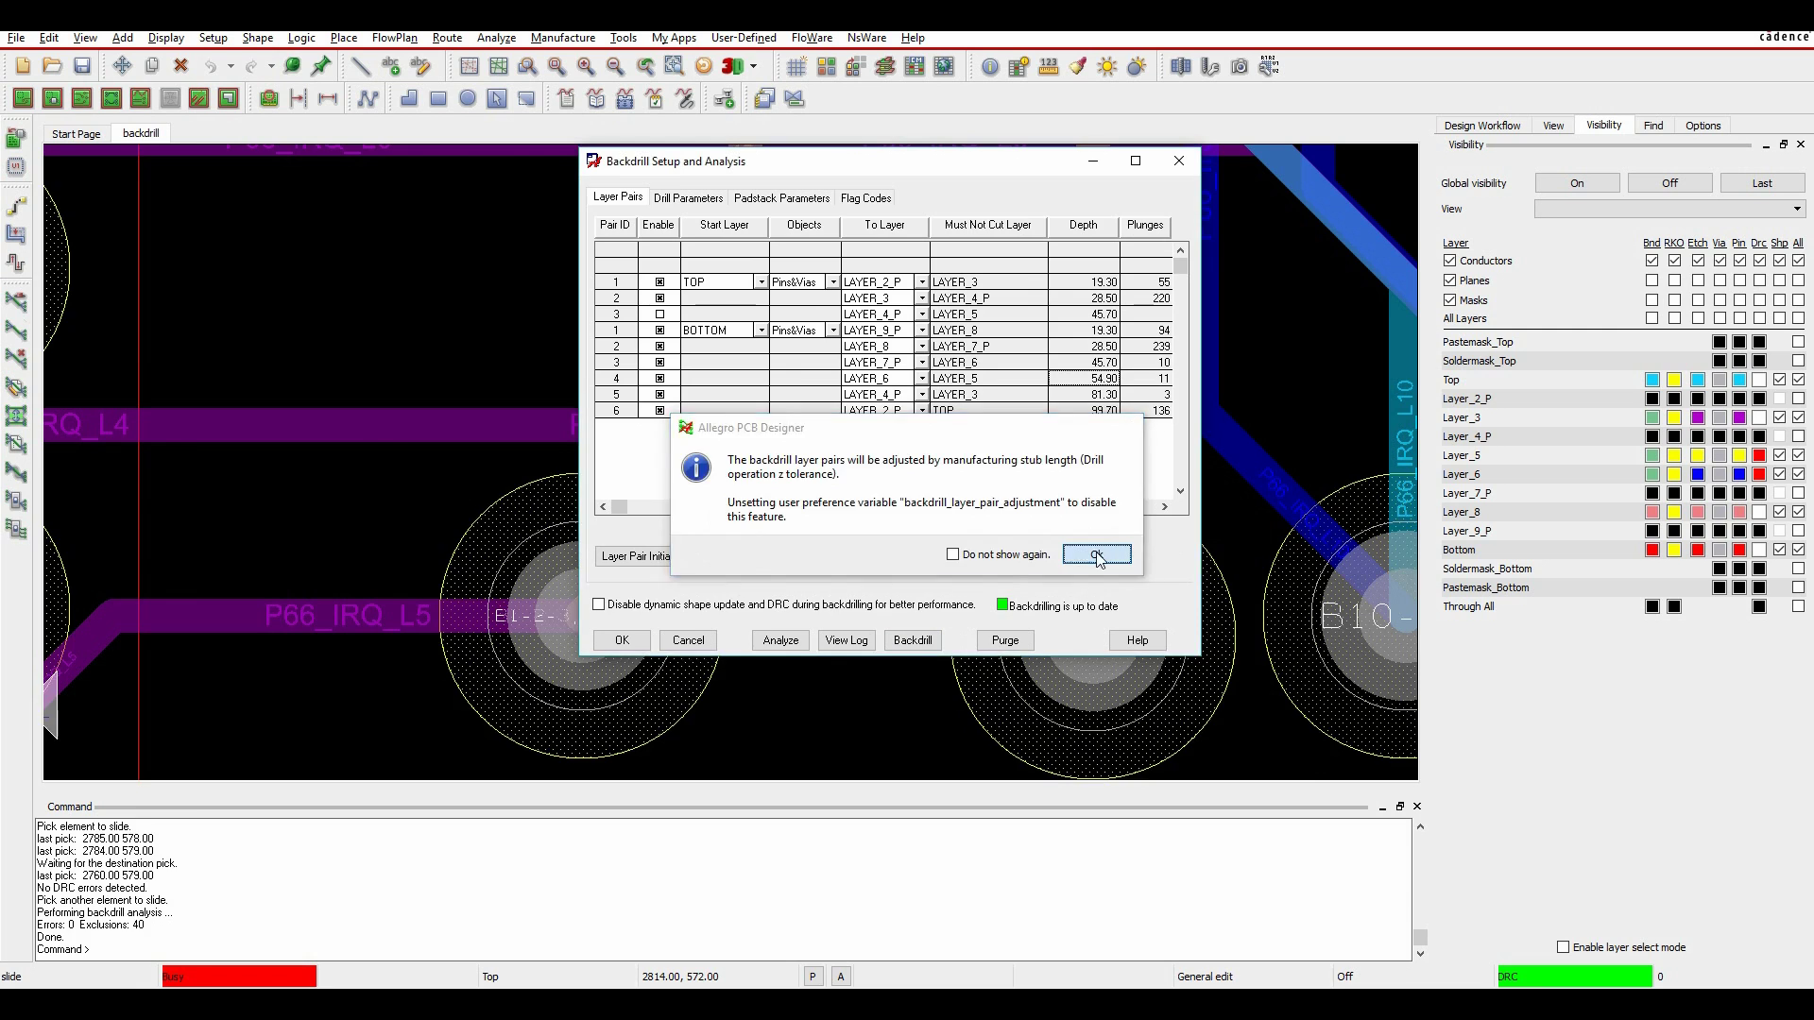
{"action": "left_click", "coordinate": [642, 640]}
{"action": "scroll", "coordinate": [723, 492], "scroll_direction": "down", "scroll_amount": 2}
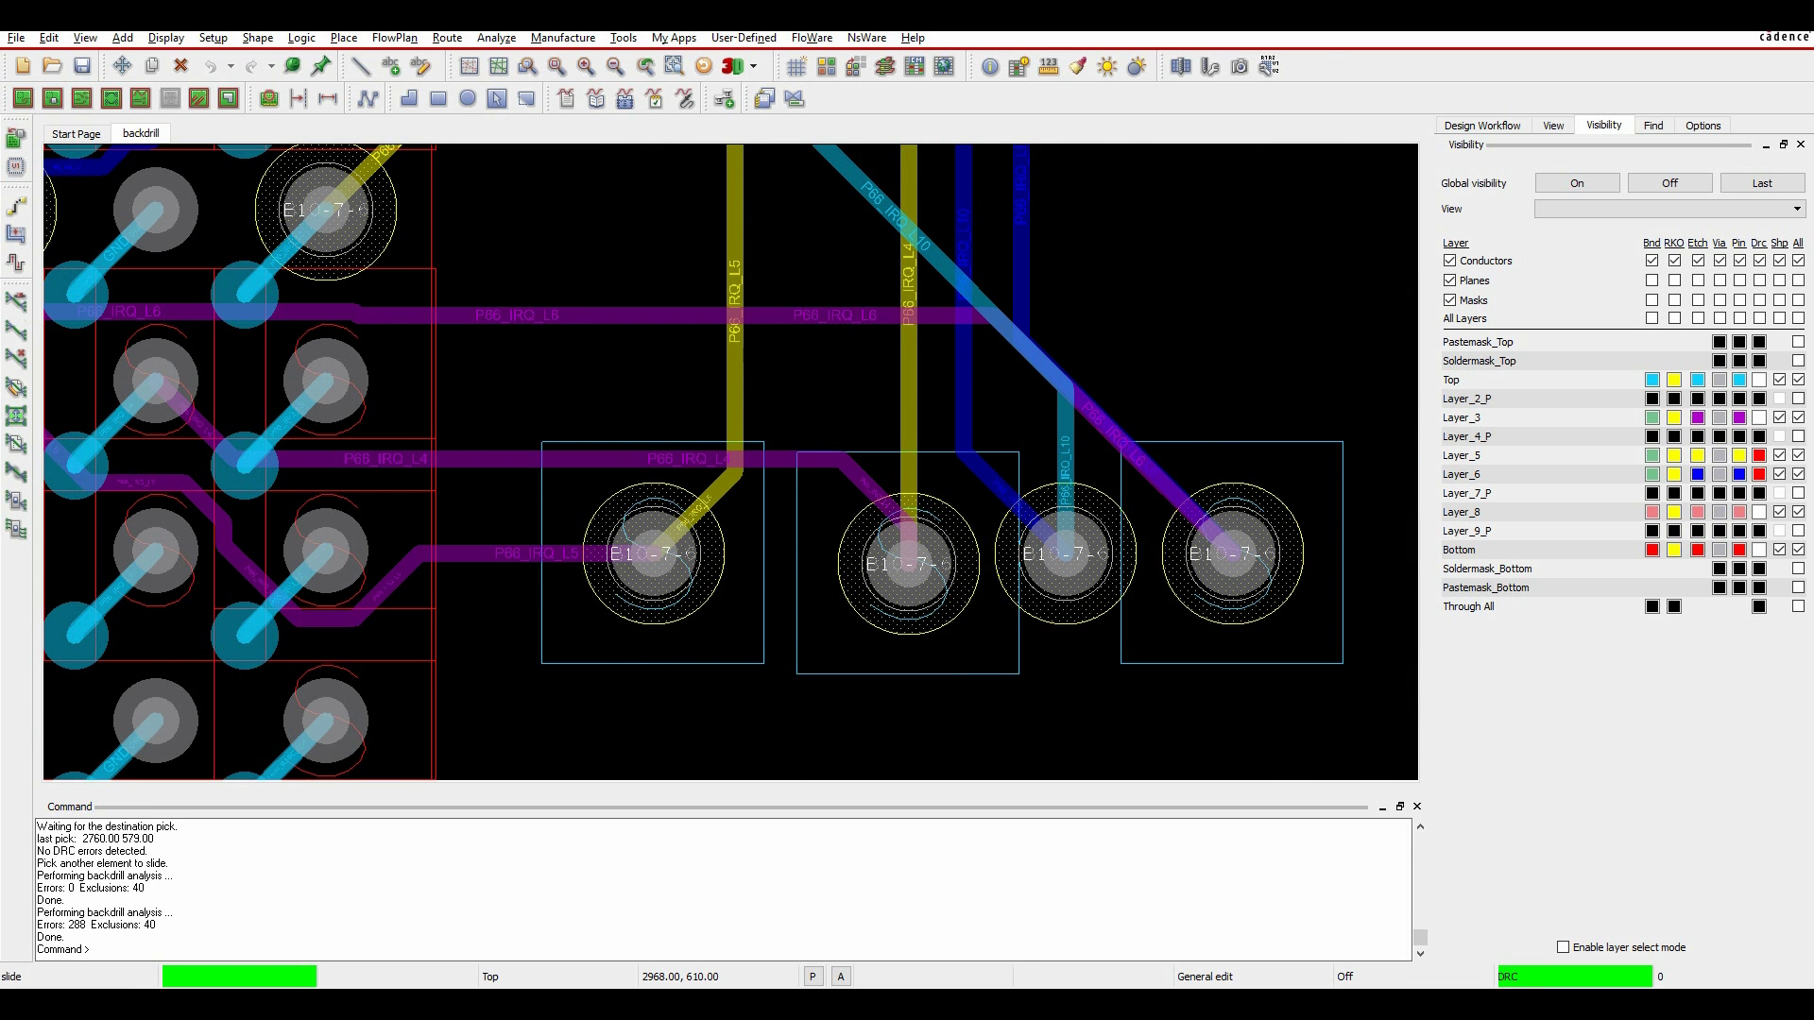
- Show only Soldermask_Top near the GND shape to inspect the B1-2-3,B10-9-8 pad
{"action": "scroll", "coordinate": [624, 255], "scroll_direction": "down", "scroll_amount": 4}
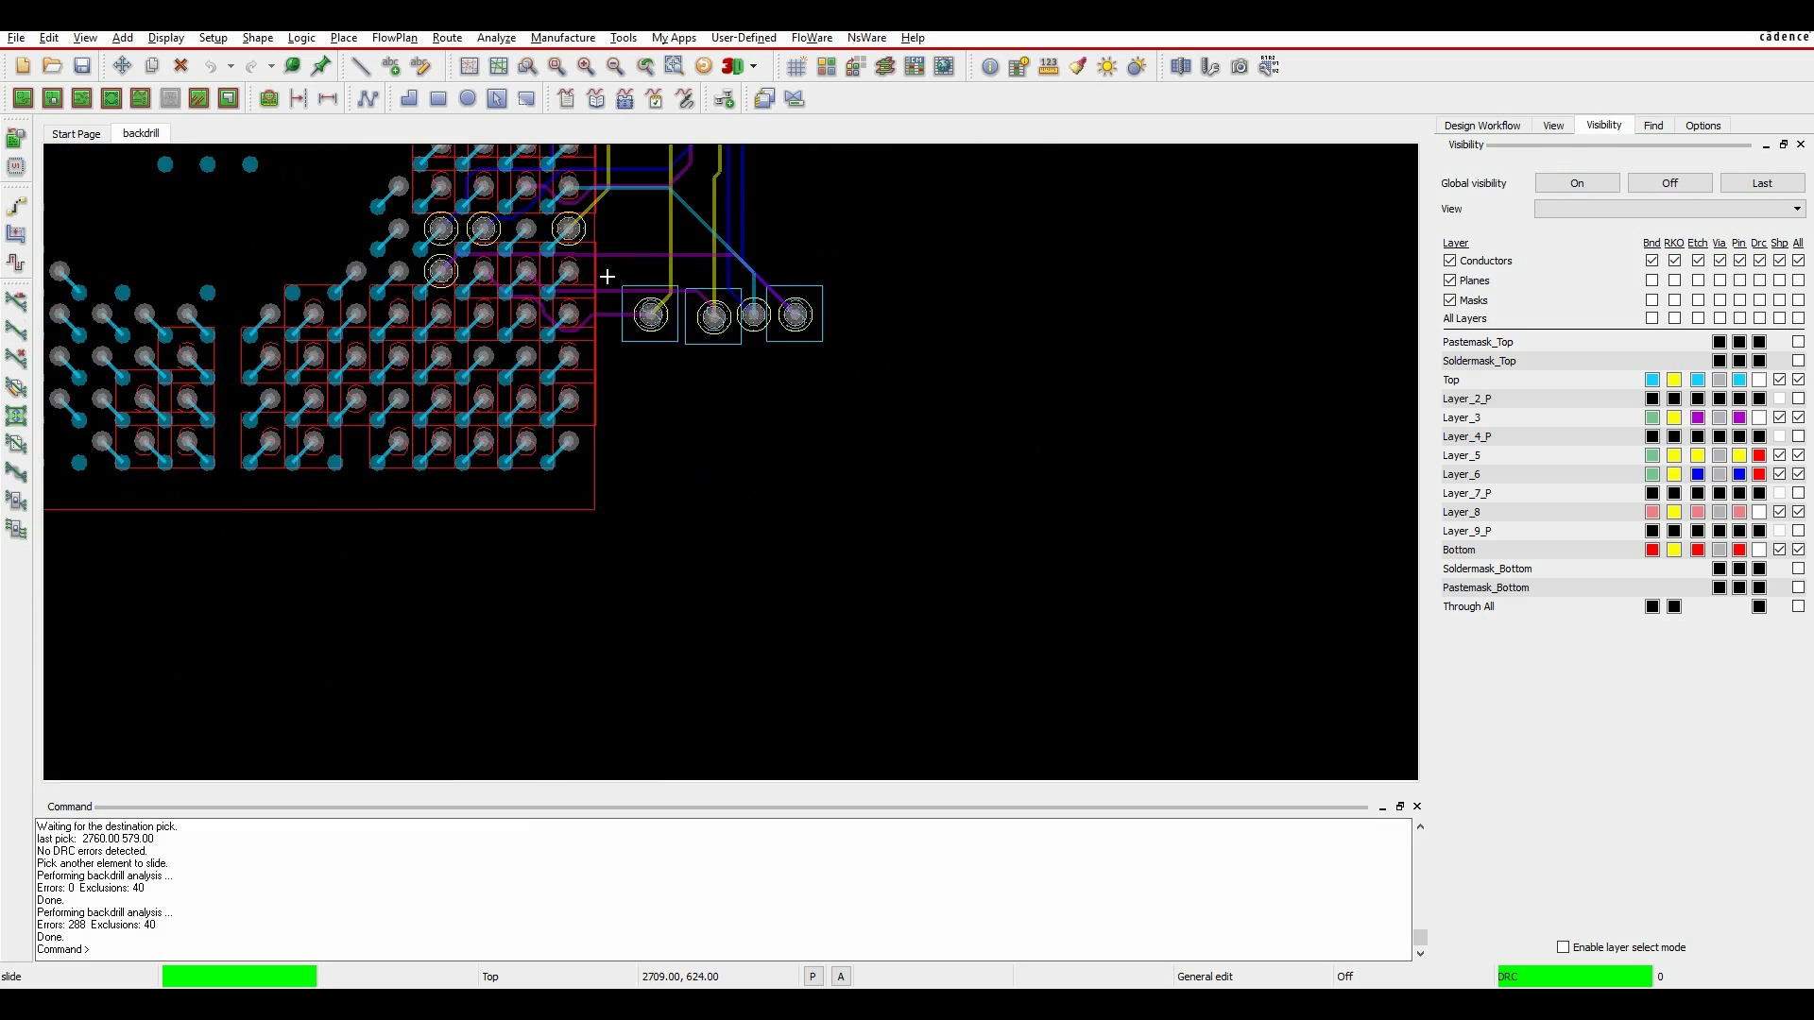
{"action": "scroll", "coordinate": [587, 275], "scroll_direction": "up", "scroll_amount": 2}
{"action": "scroll", "coordinate": [514, 372], "scroll_direction": "up", "scroll_amount": 3}
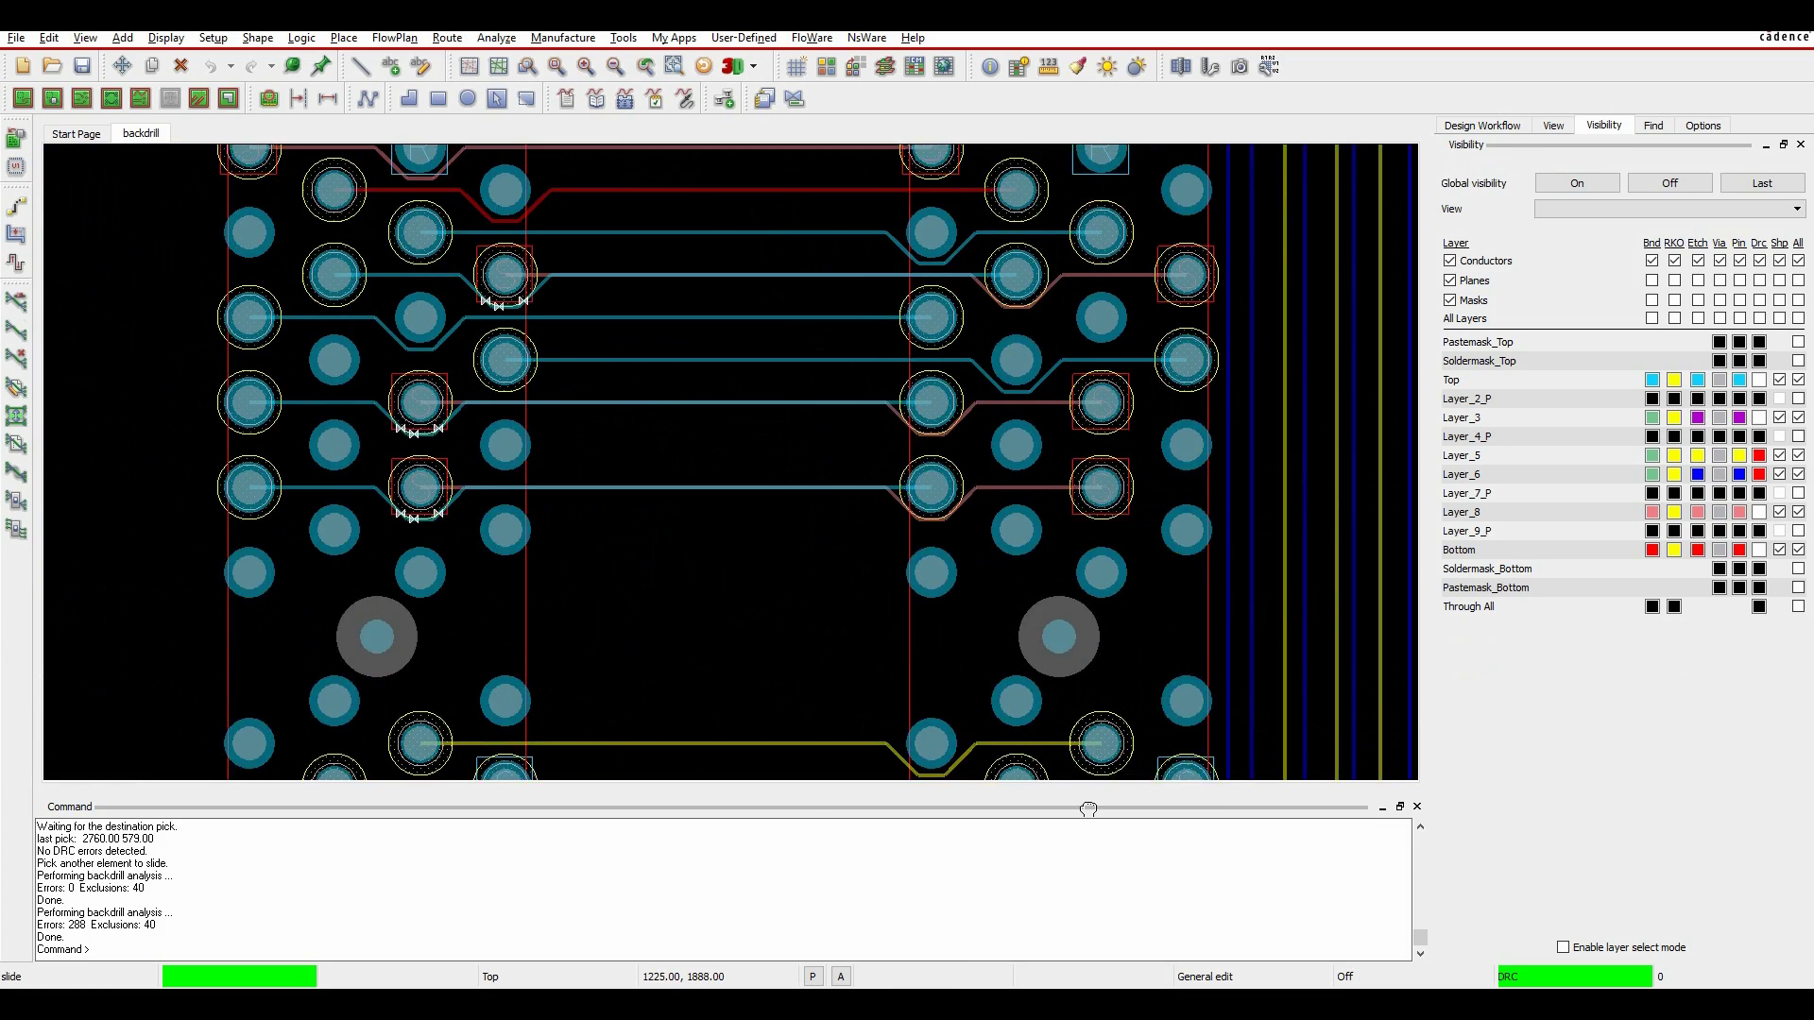
{"action": "middle_click_drag", "start_coordinate": [1012, 782], "coordinate": [850, 445]}
{"action": "middle_click_drag", "start_coordinate": [809, 344], "coordinate": [928, 749]}
{"action": "middle_click_drag", "start_coordinate": [951, 404], "coordinate": [940, 844]}
{"action": "scroll", "coordinate": [746, 397], "scroll_direction": "up", "scroll_amount": 4}
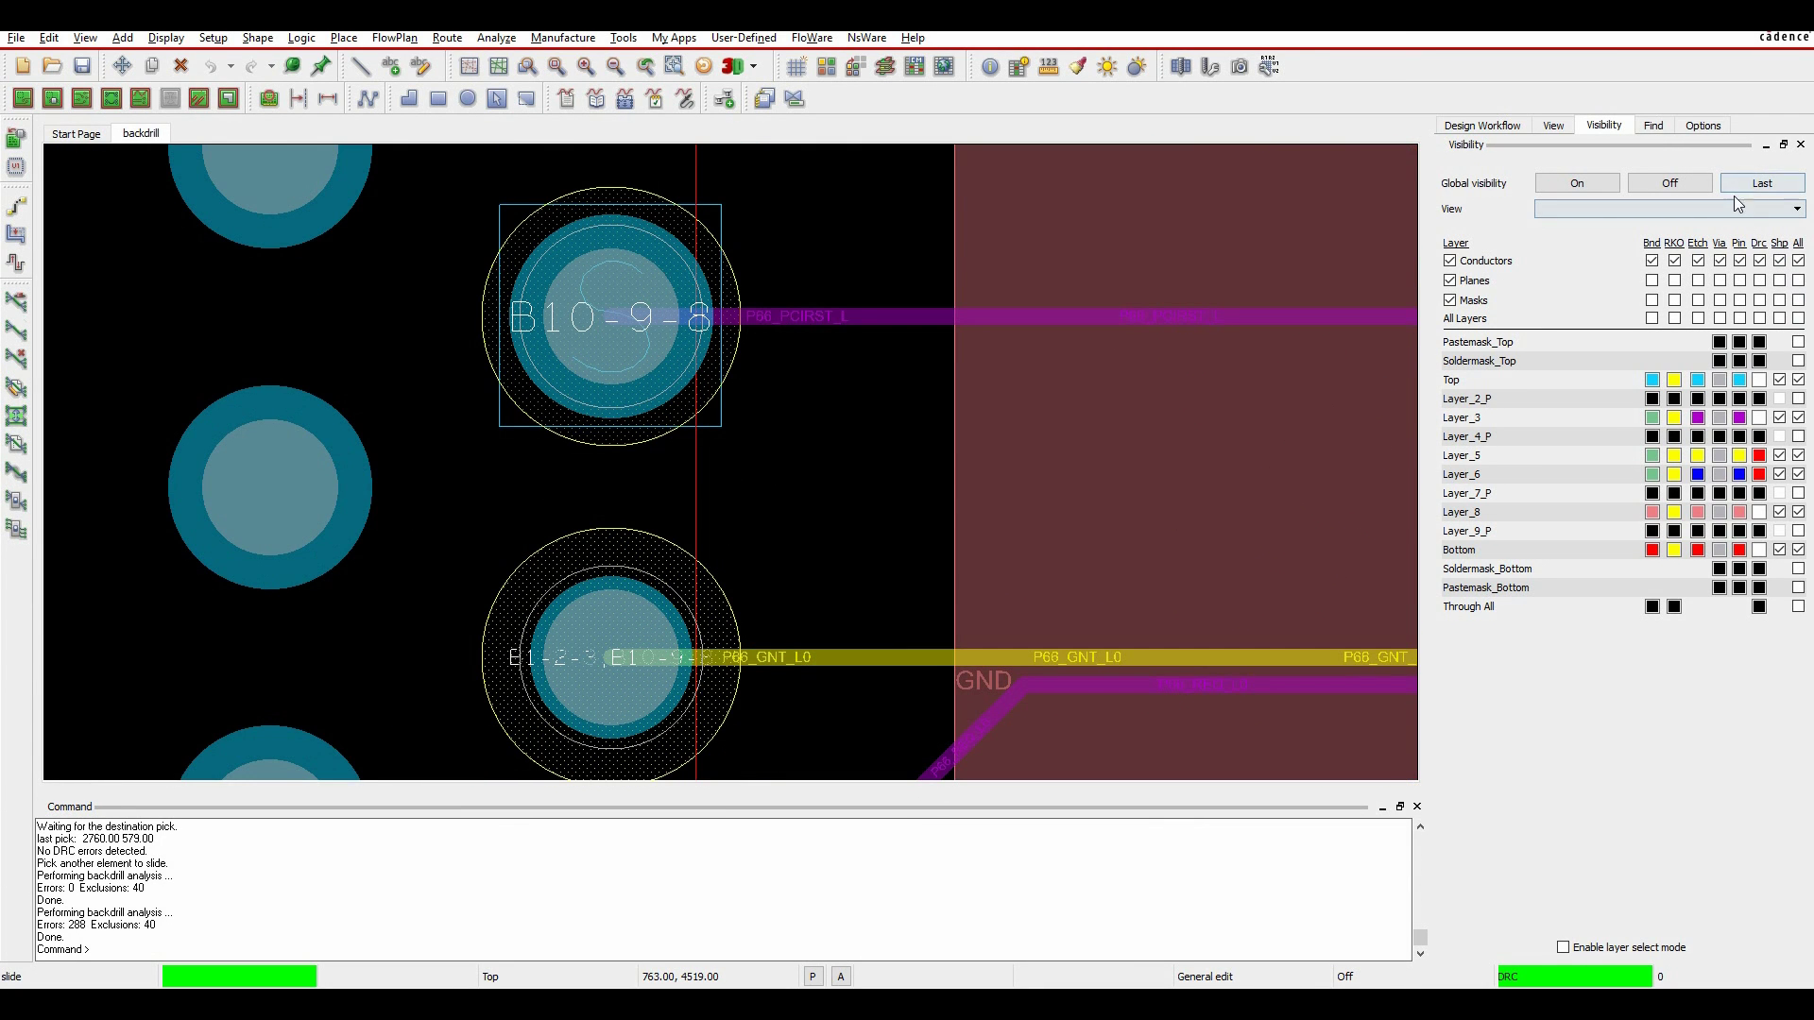
{"action": "left_click", "coordinate": [1564, 948]}
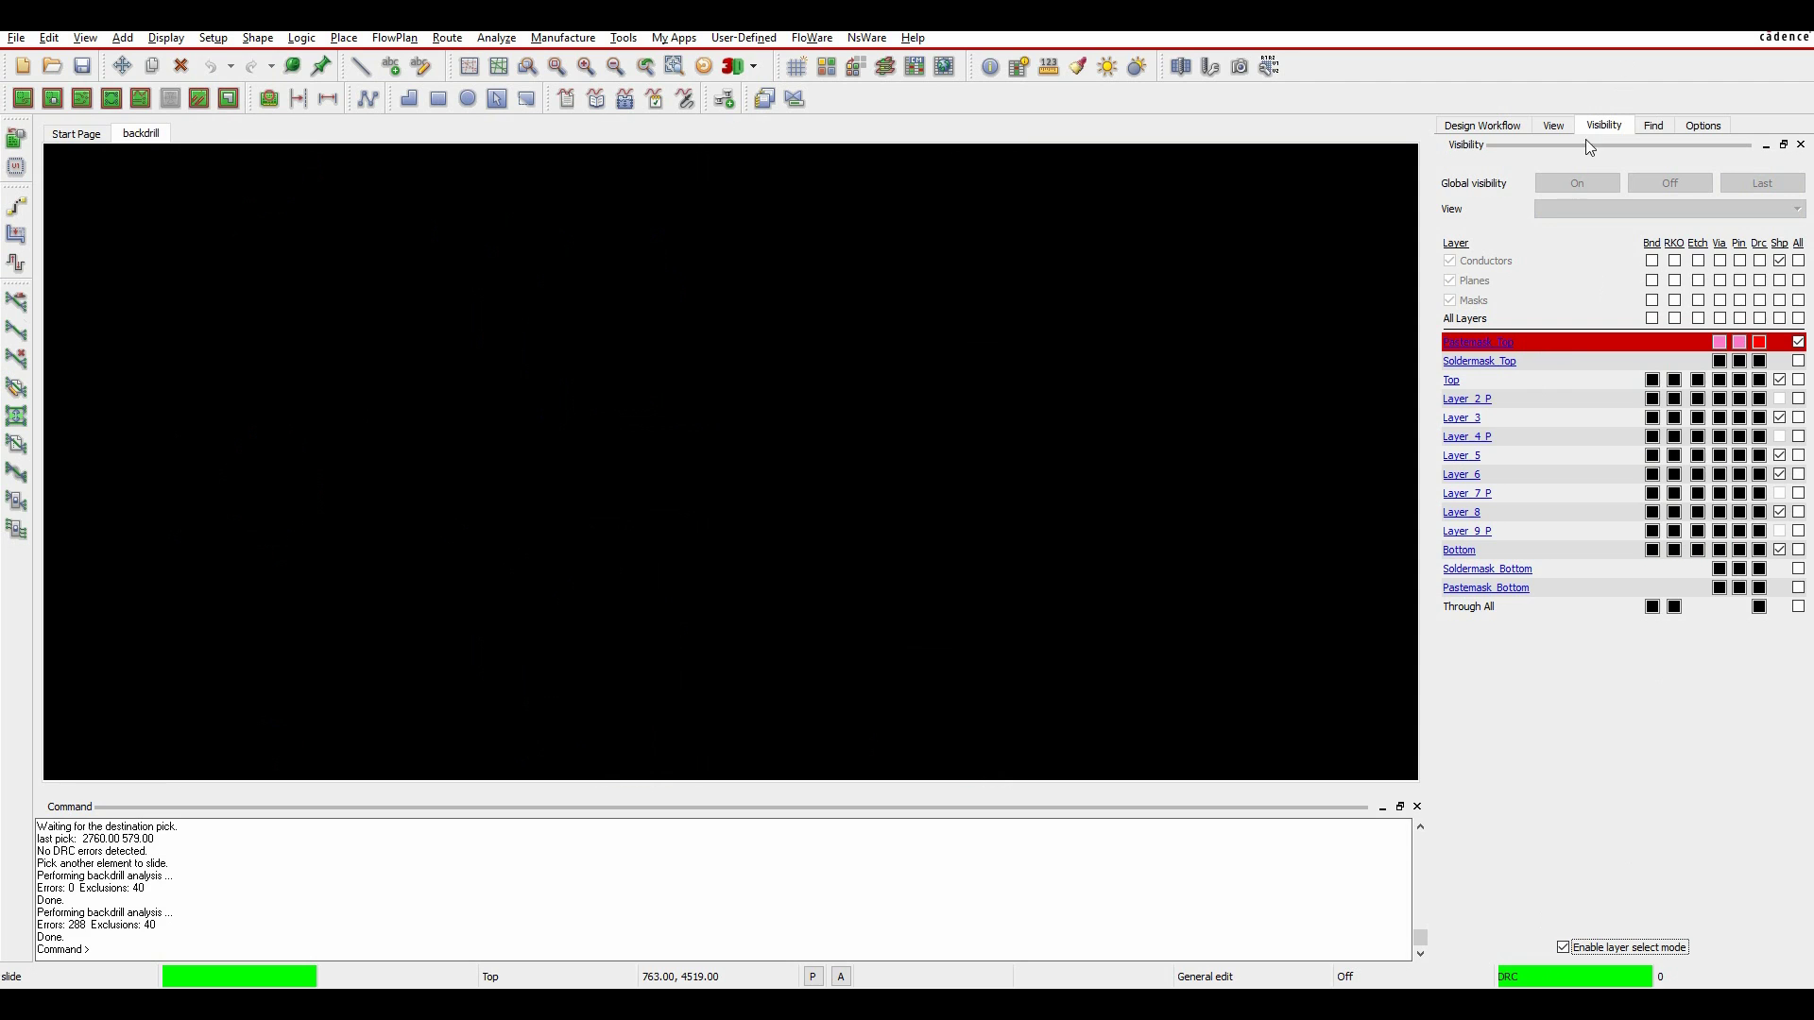
{"action": "left_click", "coordinate": [1480, 362]}
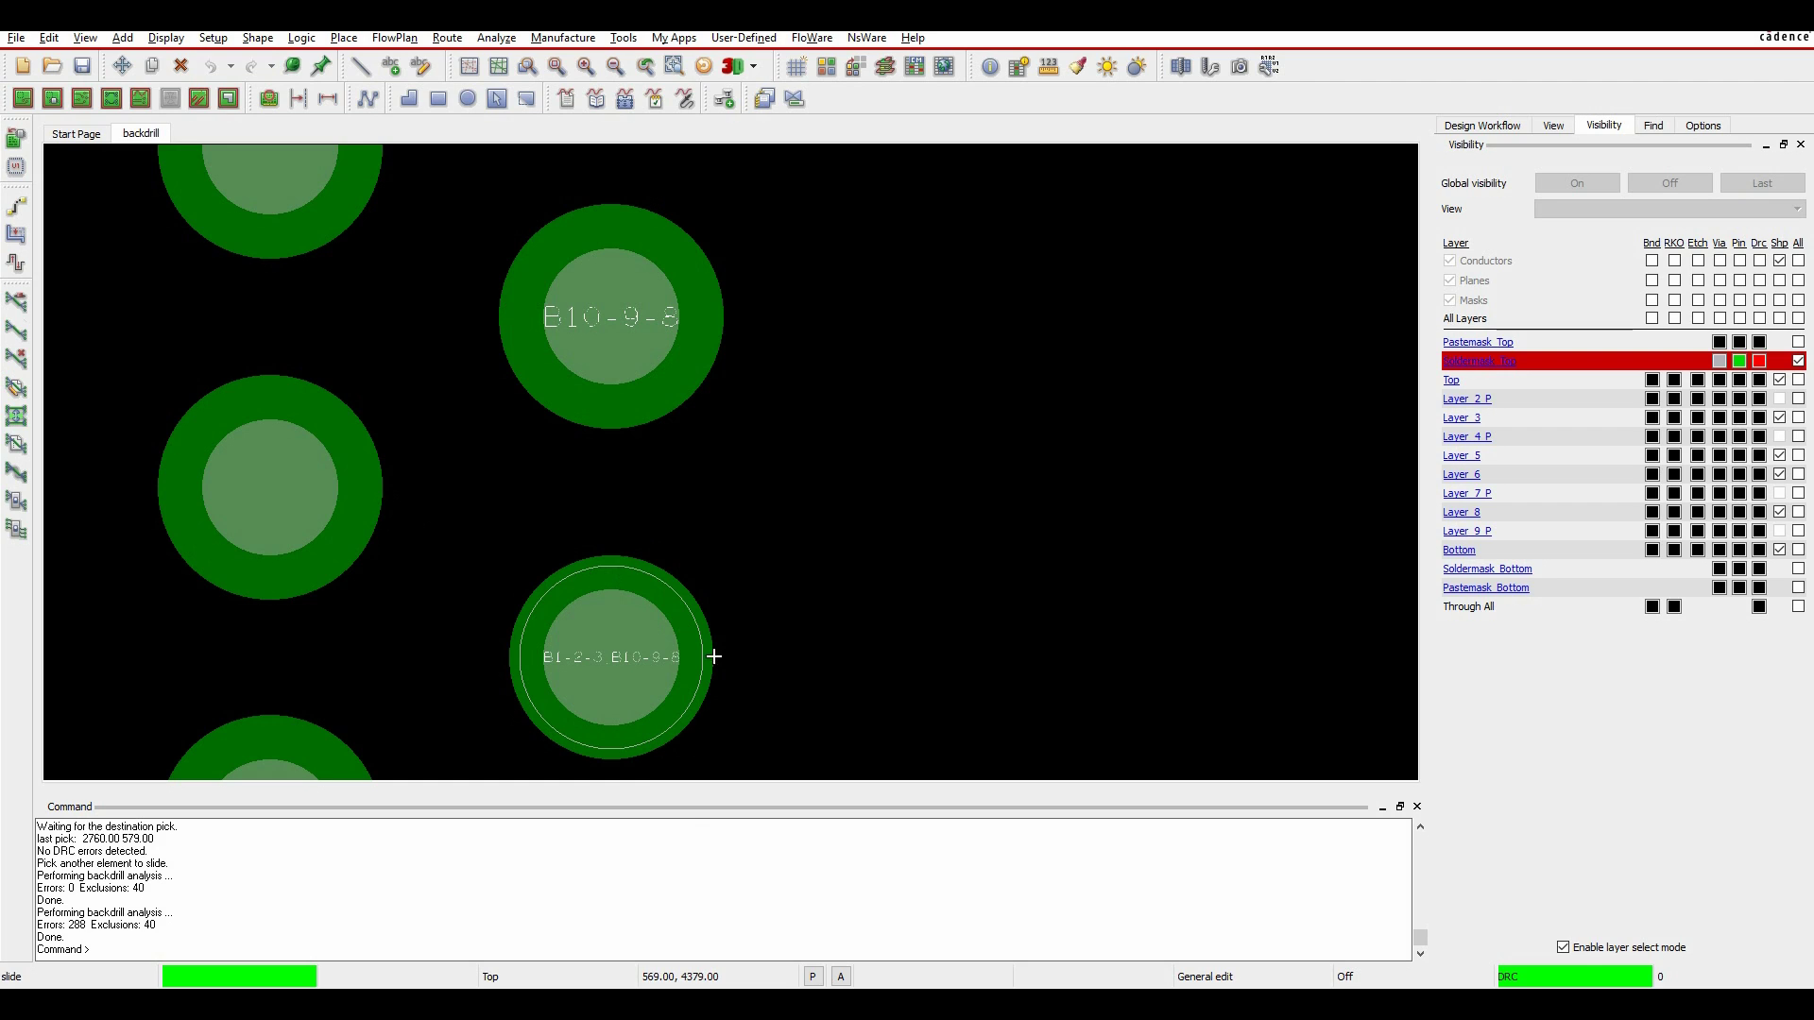
{"action": "scroll", "coordinate": [585, 718], "scroll_direction": "up", "scroll_amount": 2}
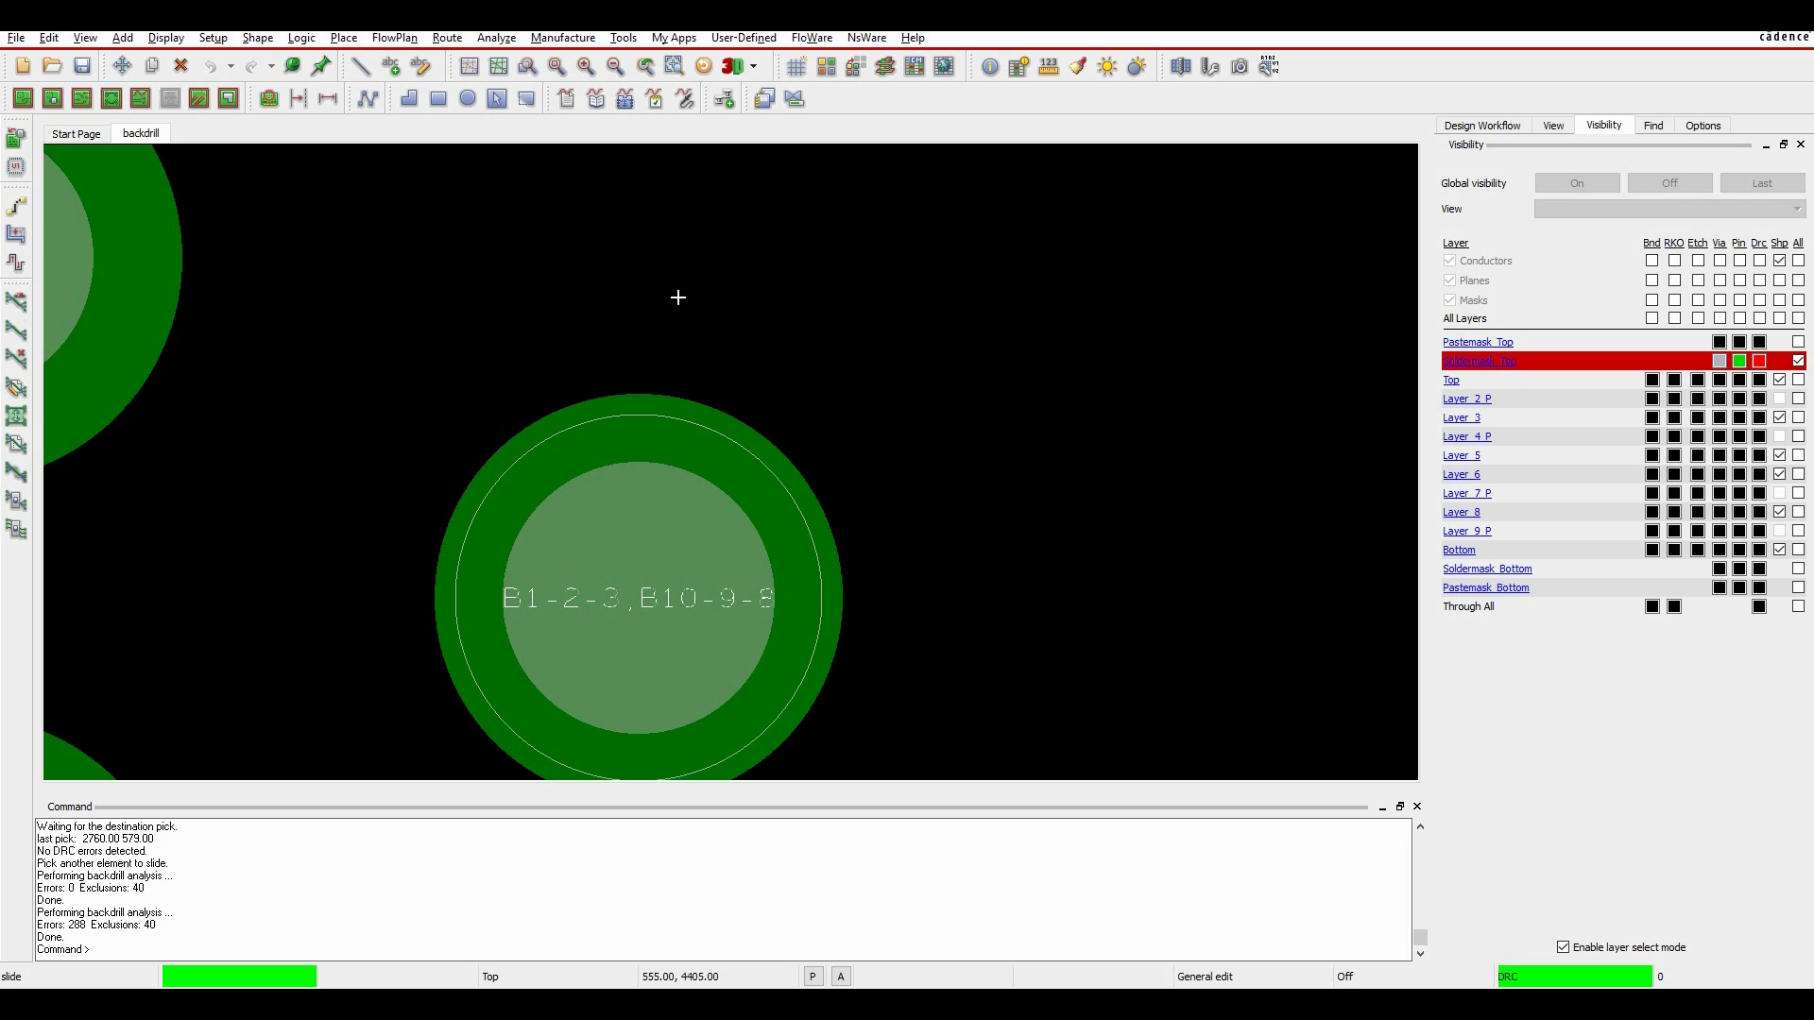
{"action": "left_click", "coordinate": [167, 38]}
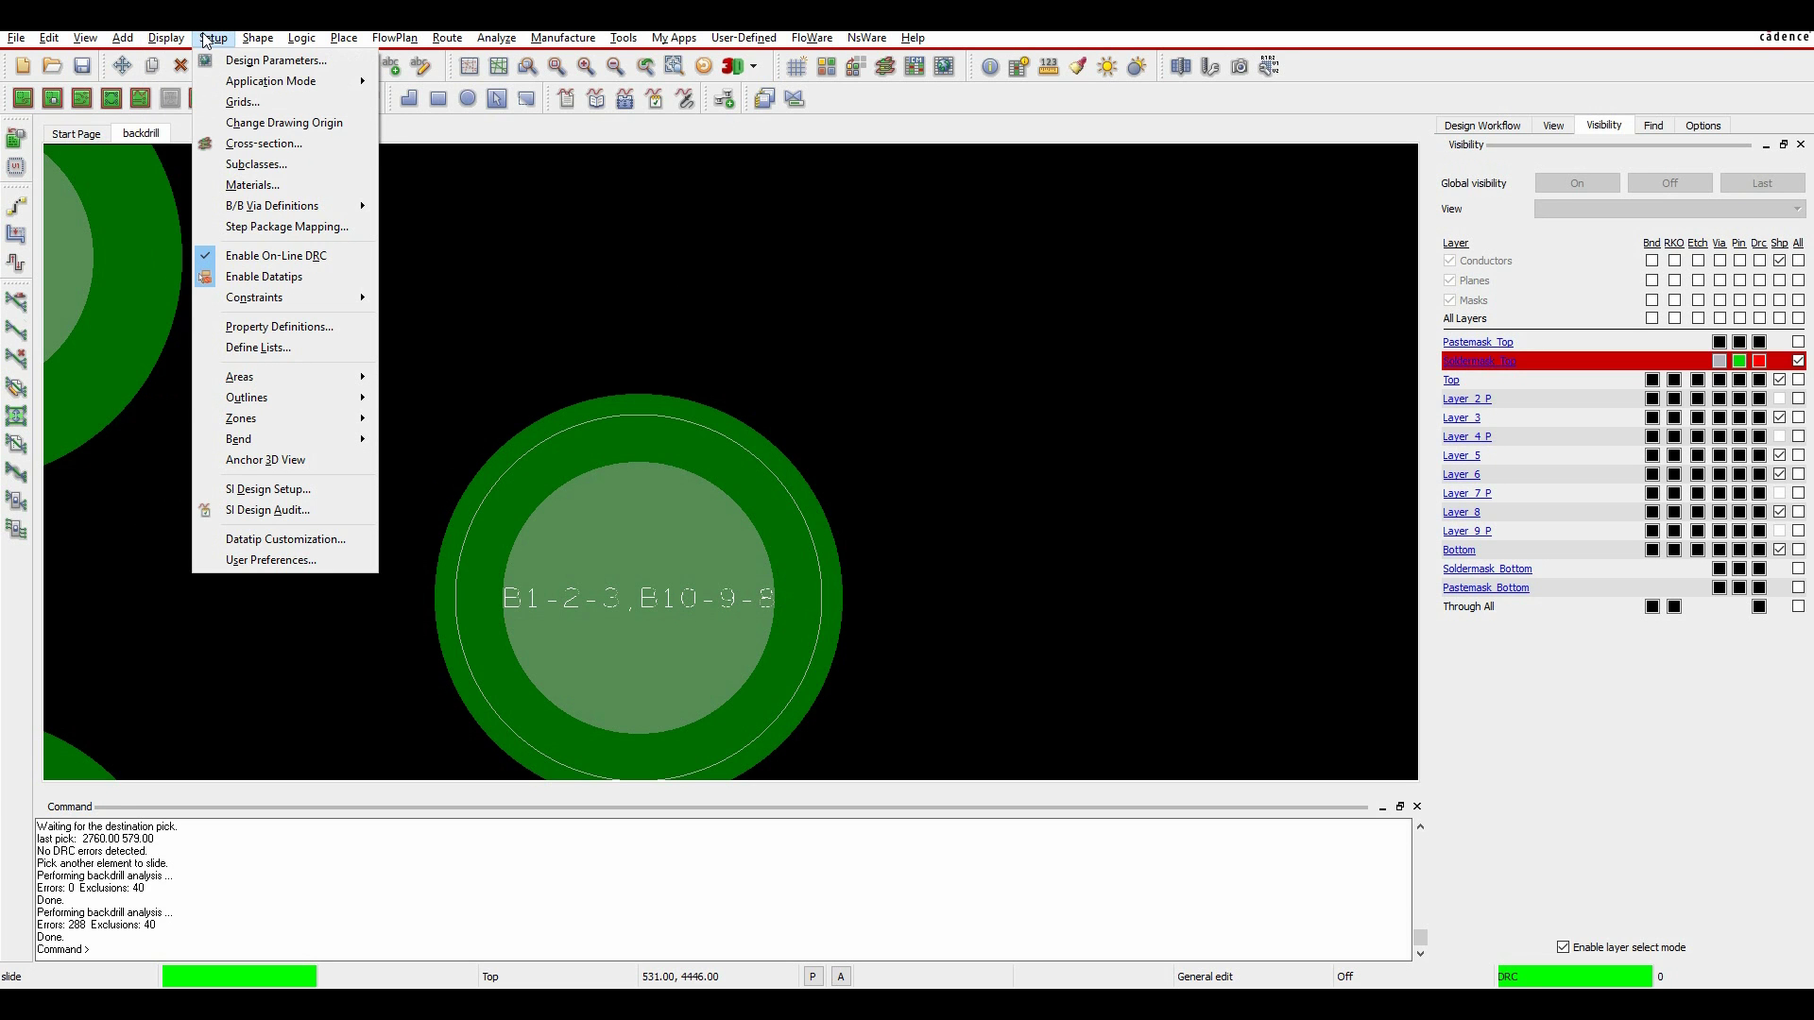
- Enable Plated holes and Backdrill holes in the Design Parameters display options
{"action": "left_click", "coordinate": [238, 59]}
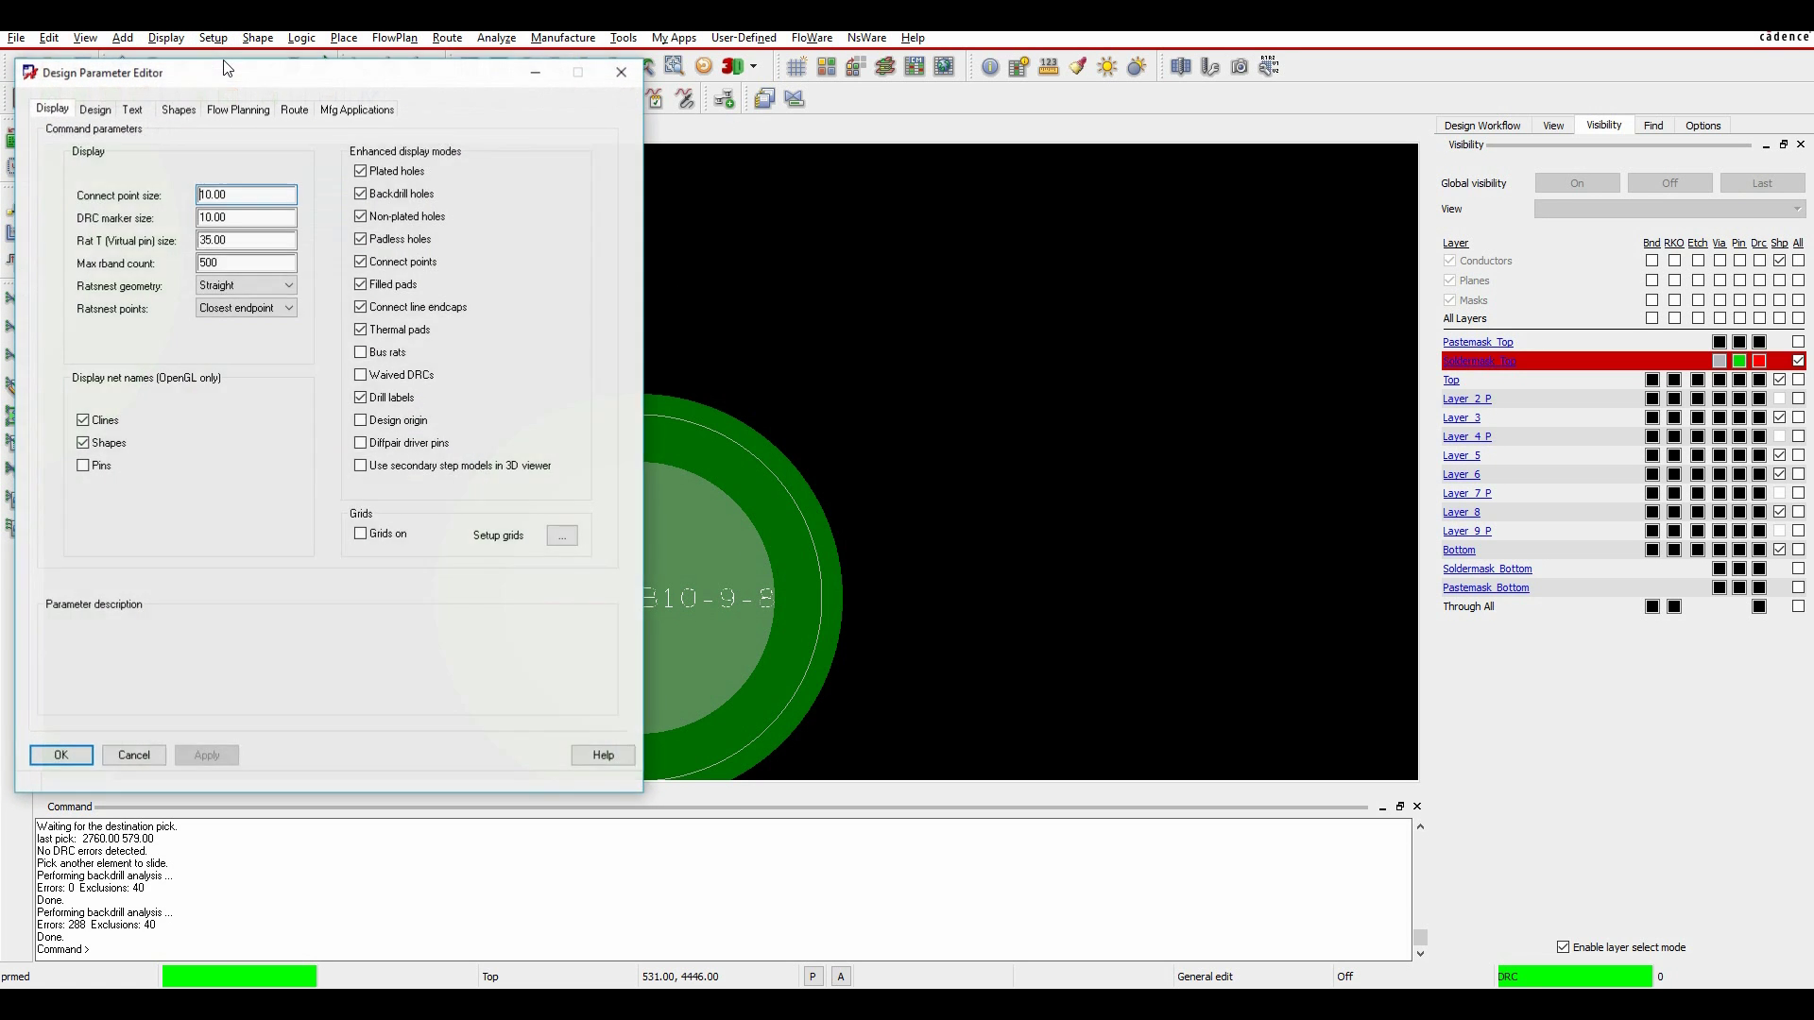
{"action": "left_click", "coordinate": [361, 171]}
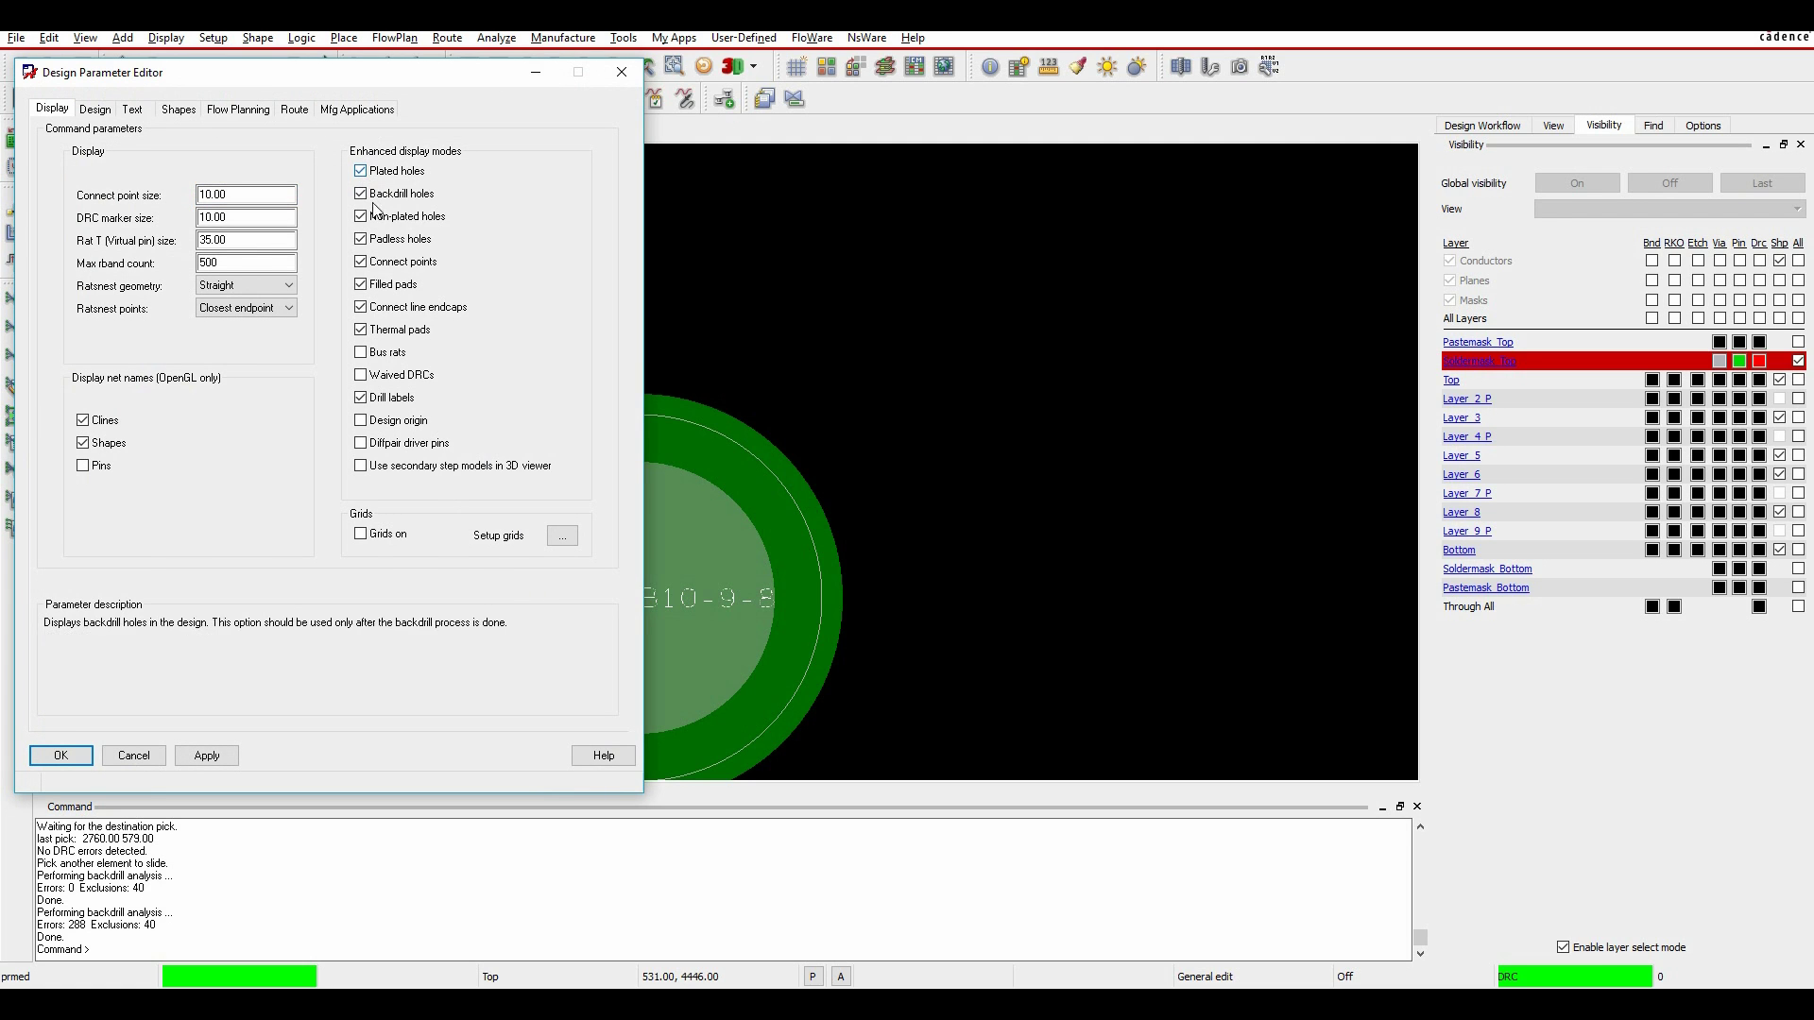
{"action": "left_click", "coordinate": [361, 194]}
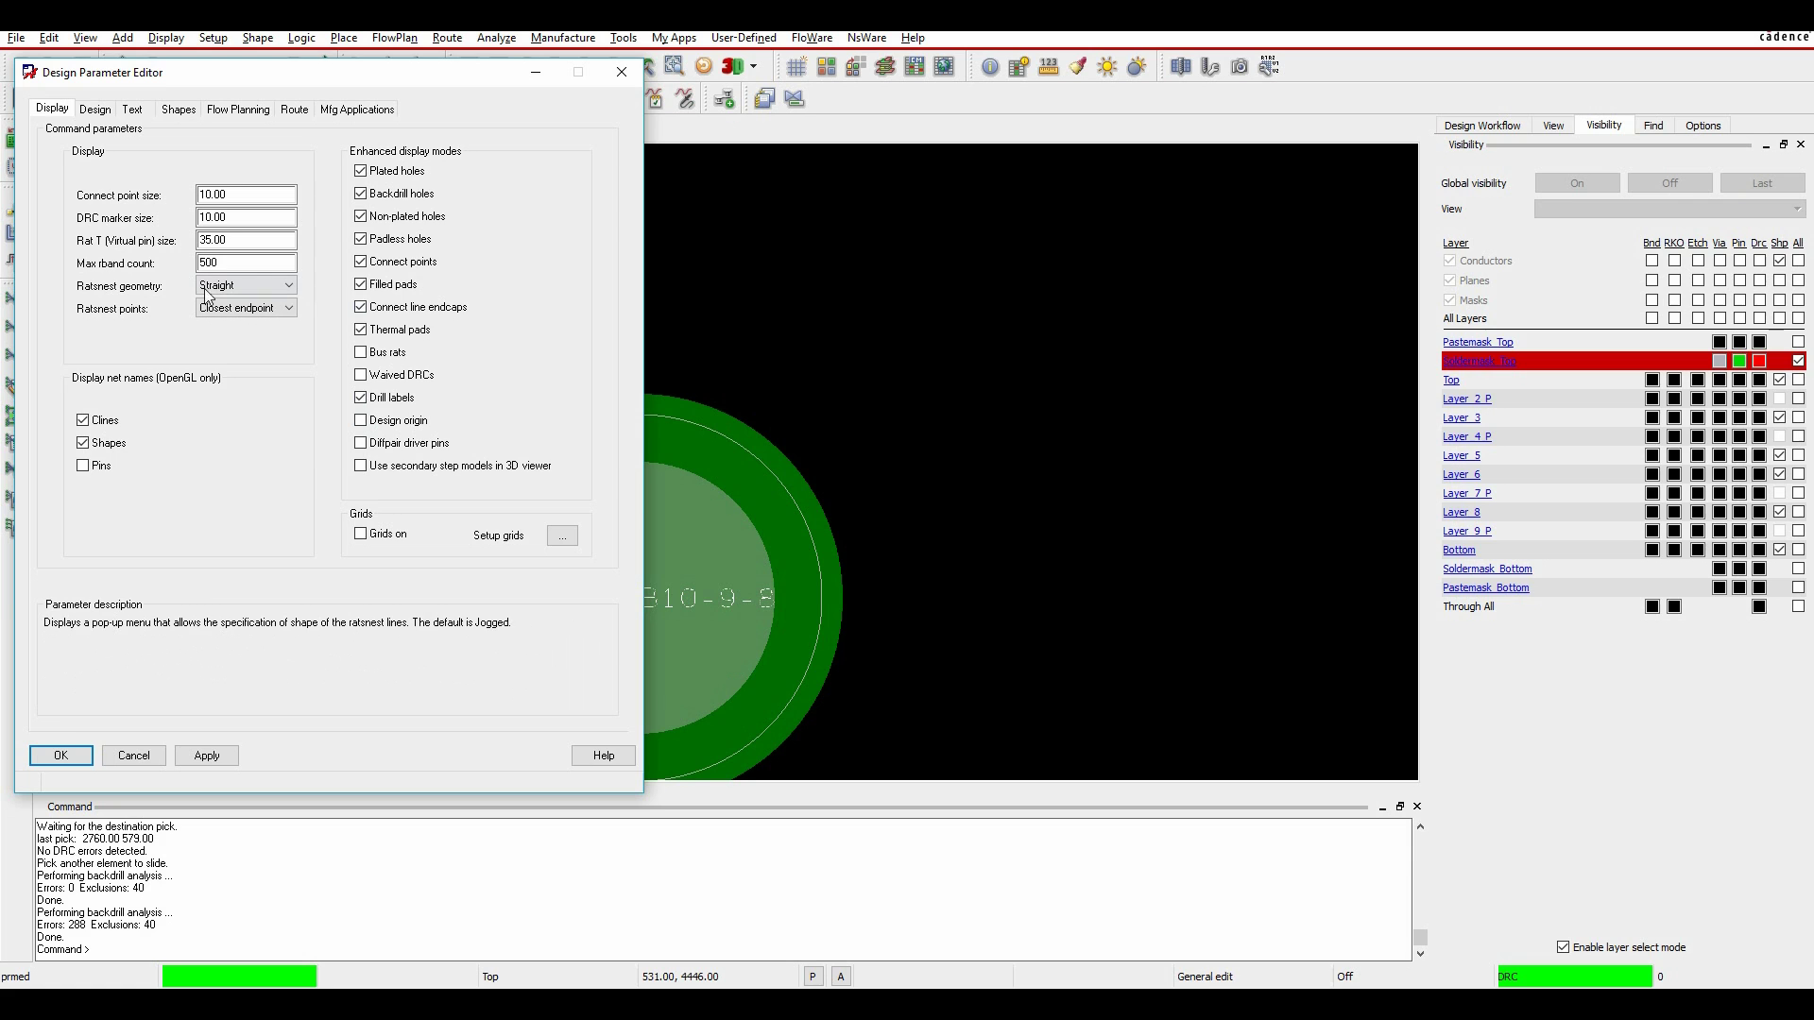
{"action": "left_click", "coordinate": [60, 756]}
- Turn off layer select mode to restore all layers and zoom onto the P66_AD30 pin
{"action": "left_click", "coordinate": [1452, 380]}
{"action": "scroll", "coordinate": [832, 600], "scroll_direction": "down", "scroll_amount": 2}
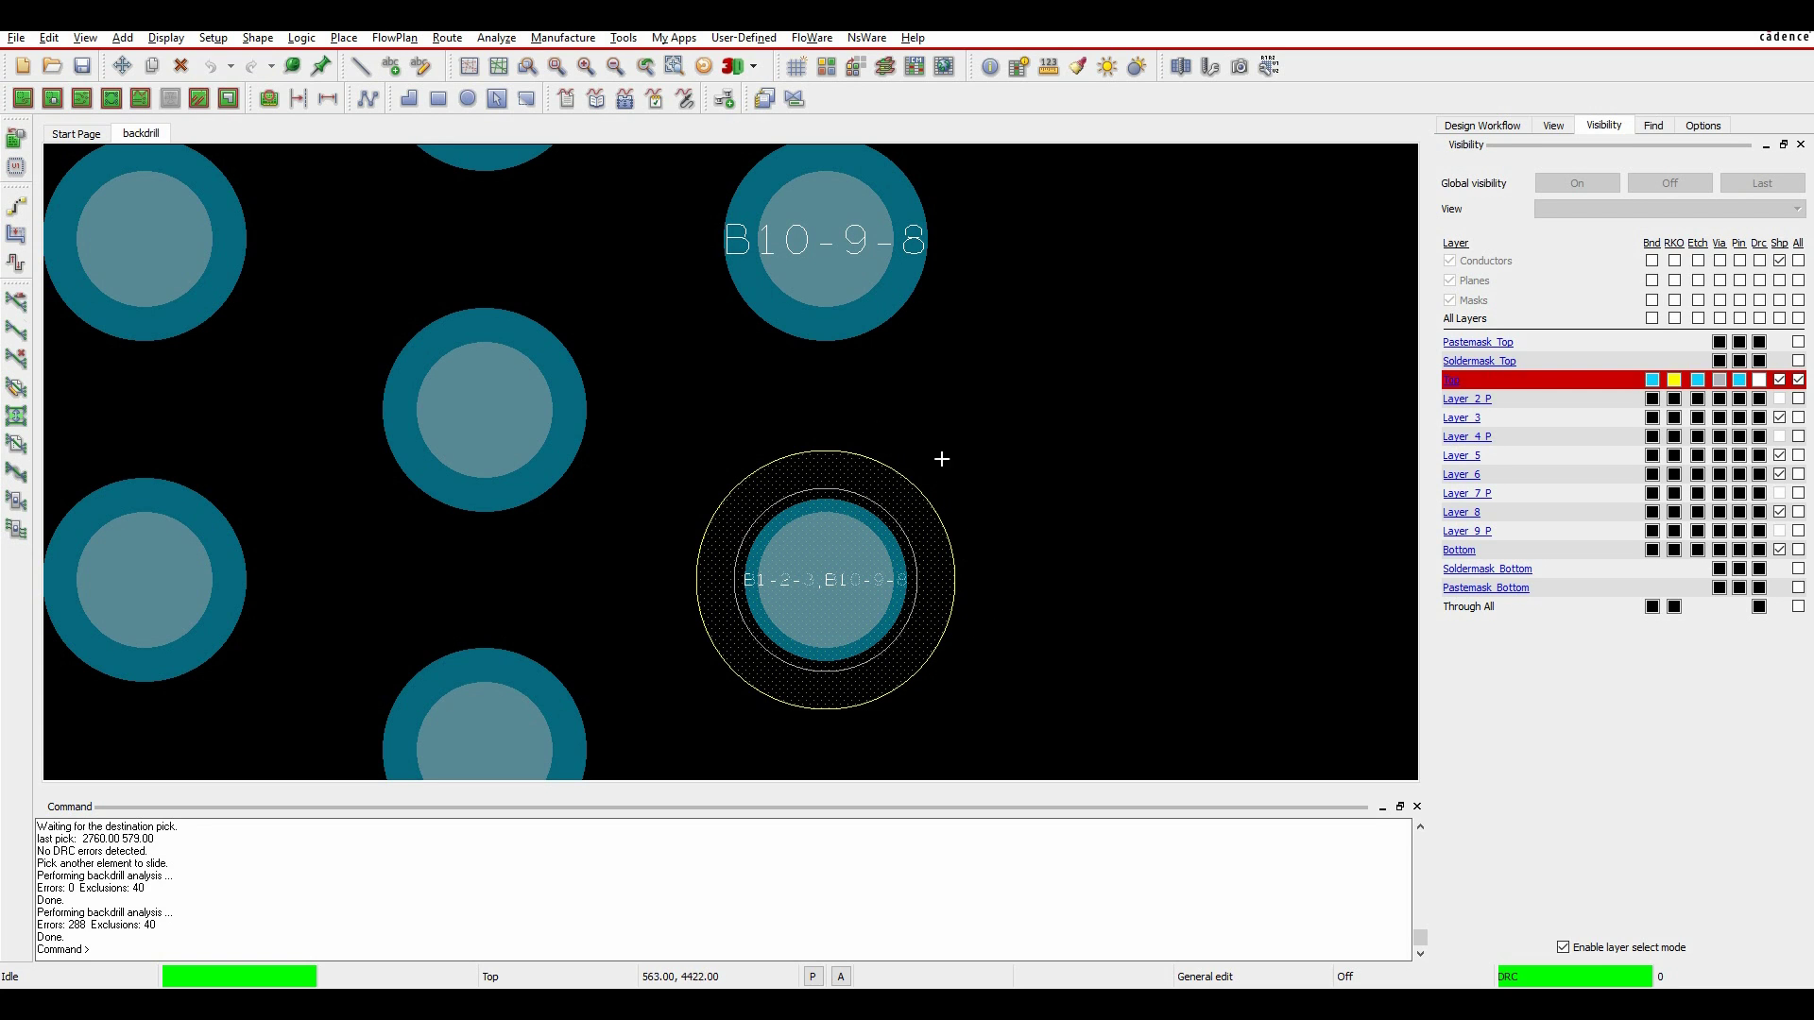
{"action": "scroll", "coordinate": [987, 538], "scroll_direction": "down", "scroll_amount": 2}
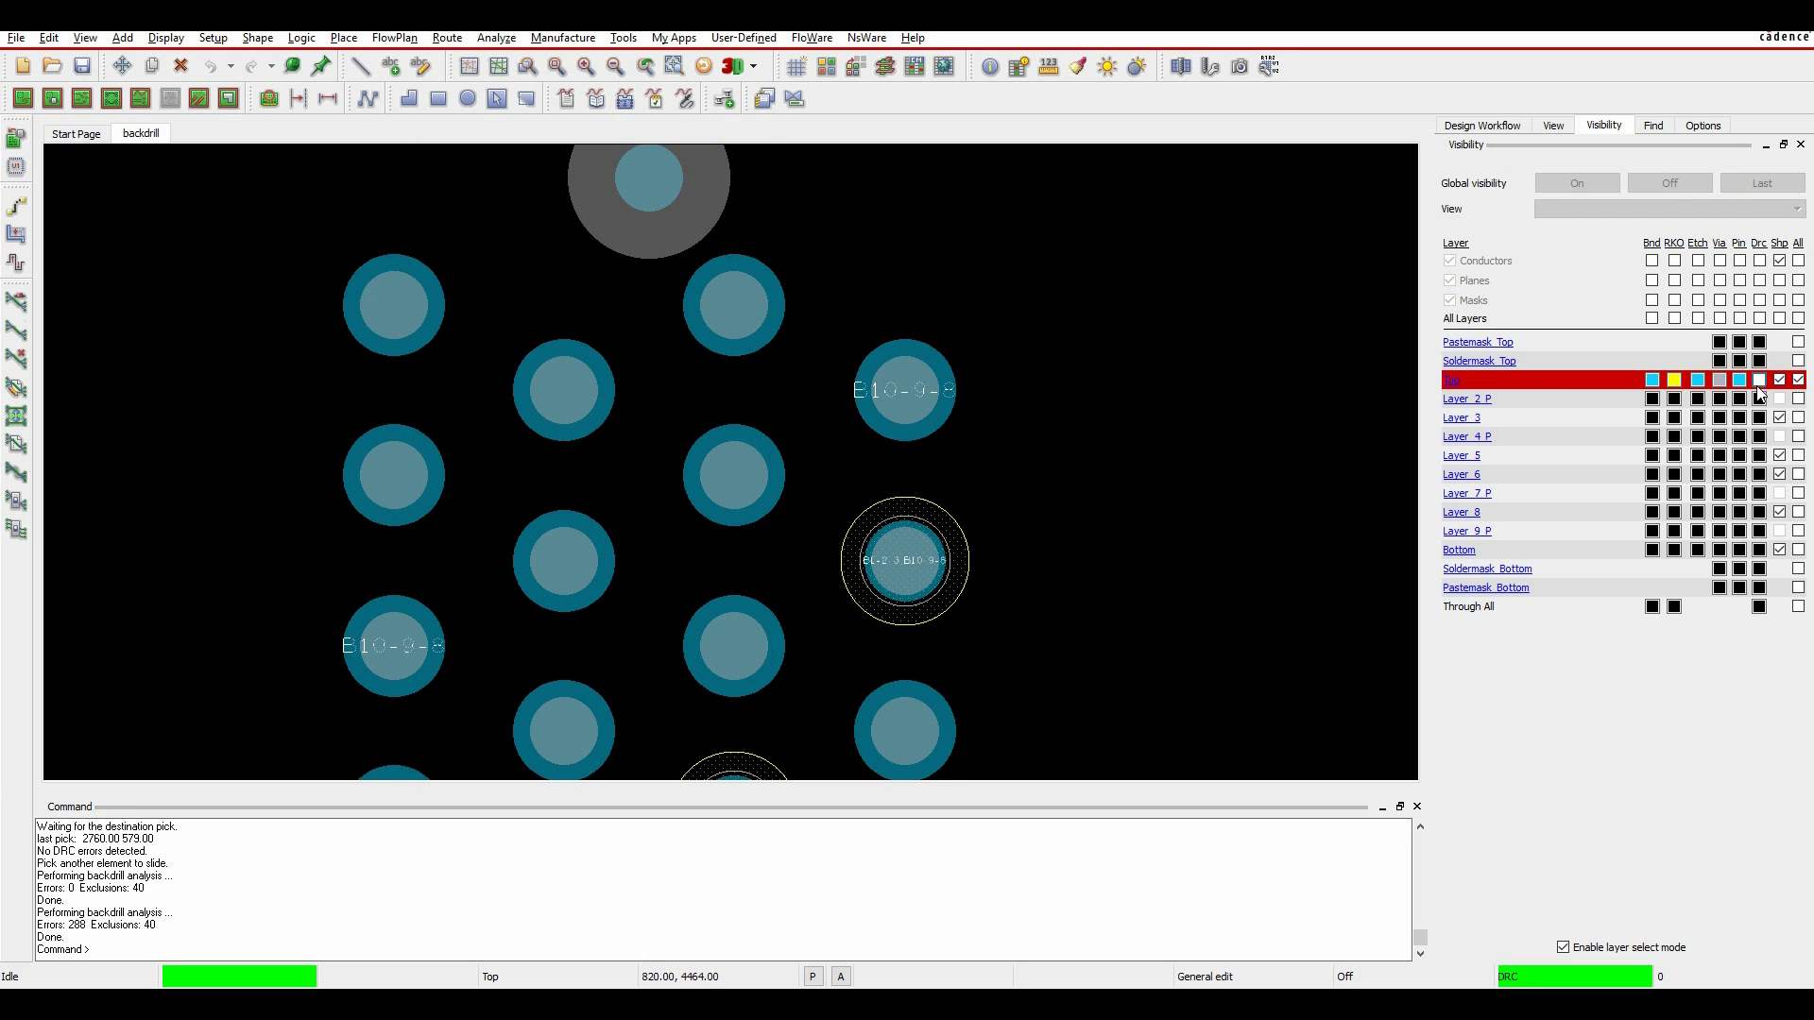
{"action": "left_click", "coordinate": [1563, 947]}
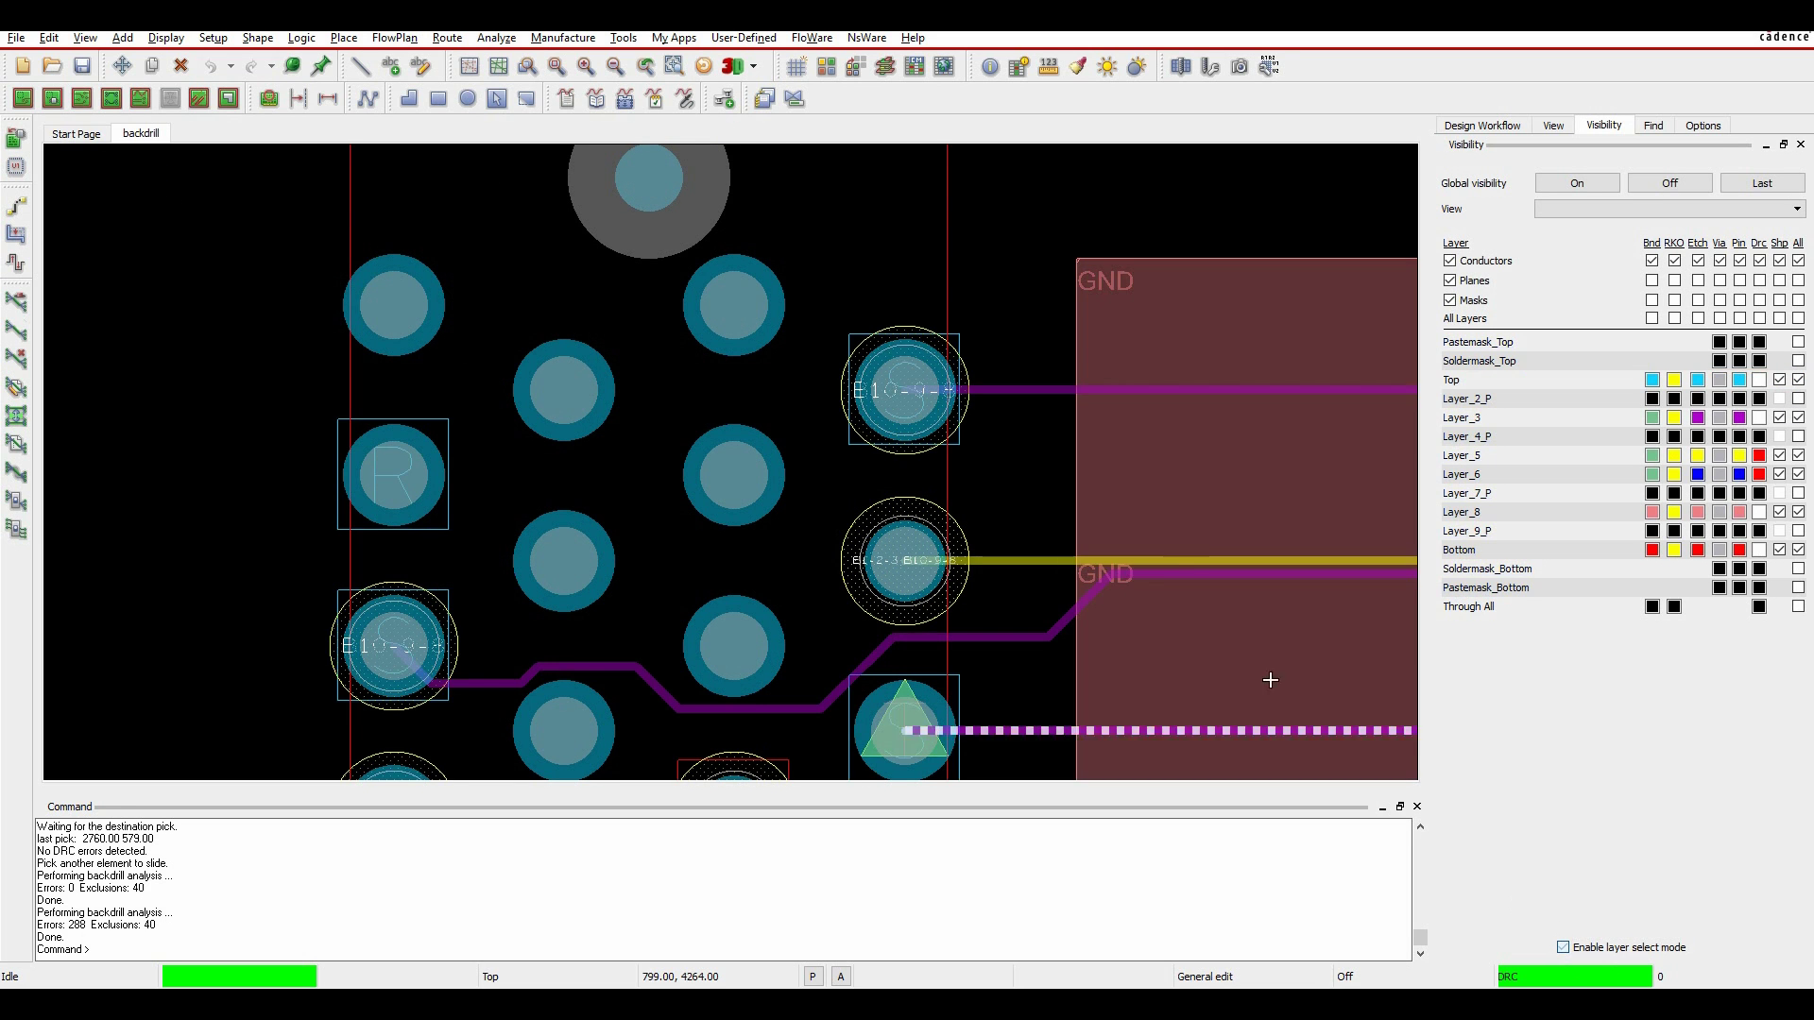
{"action": "scroll", "coordinate": [761, 446], "scroll_direction": "down", "scroll_amount": 2}
{"action": "scroll", "coordinate": [761, 446], "scroll_direction": "up", "scroll_amount": 4}
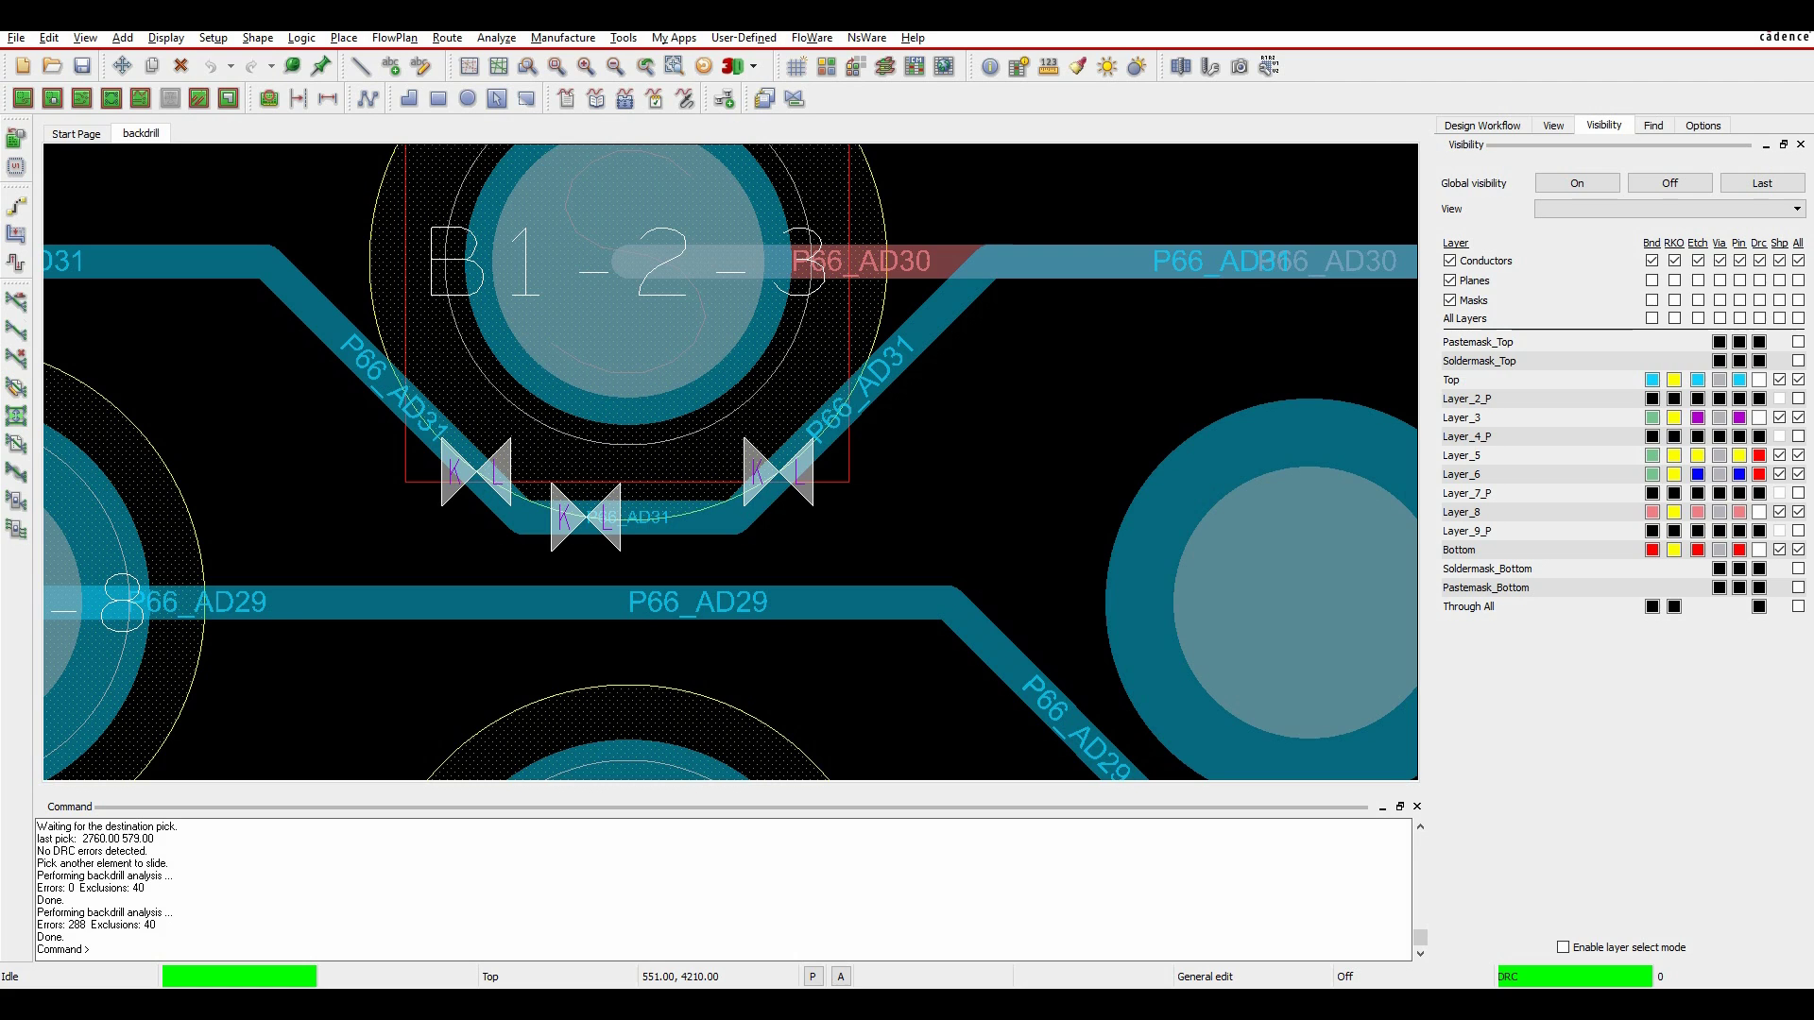
- Show element details for pin J2B1.A20: TOP to LAYER_2_P backdrill, 54.00 size
{"action": "right_click", "coordinate": [582, 251]}
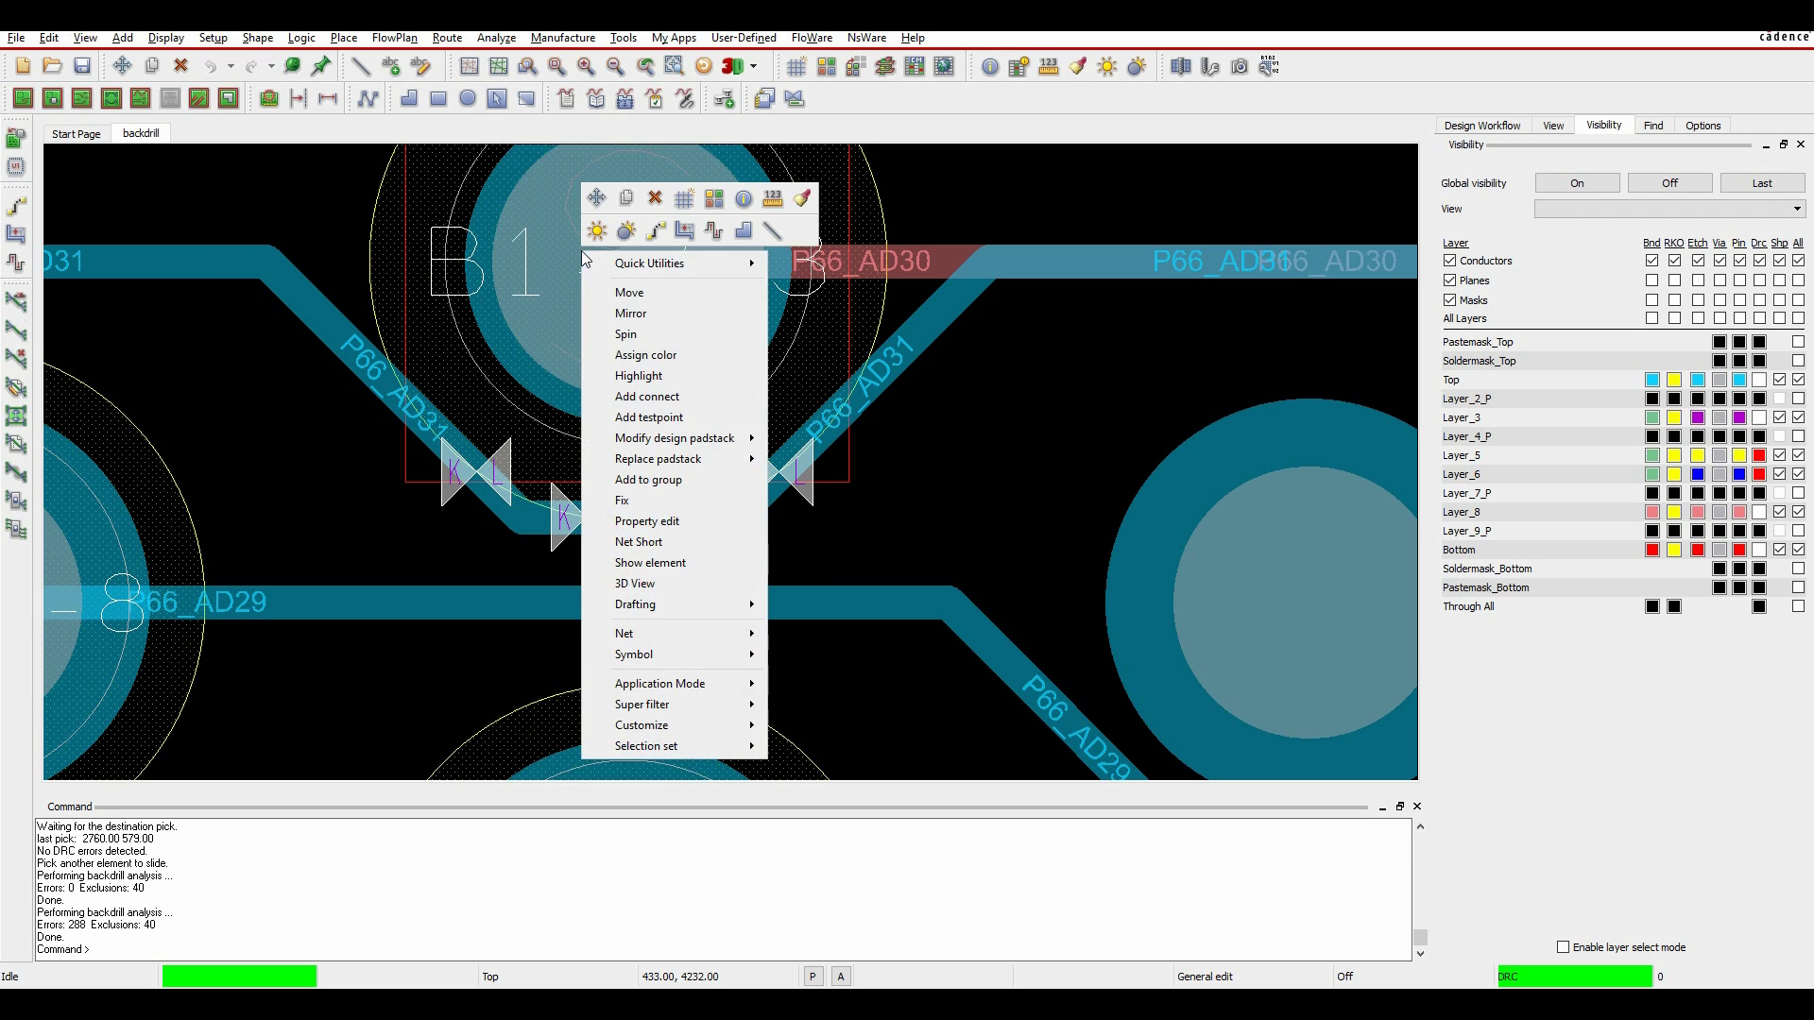
{"action": "left_click", "coordinate": [688, 562]}
{"action": "scroll", "coordinate": [445, 522], "scroll_direction": "down", "scroll_amount": 1}
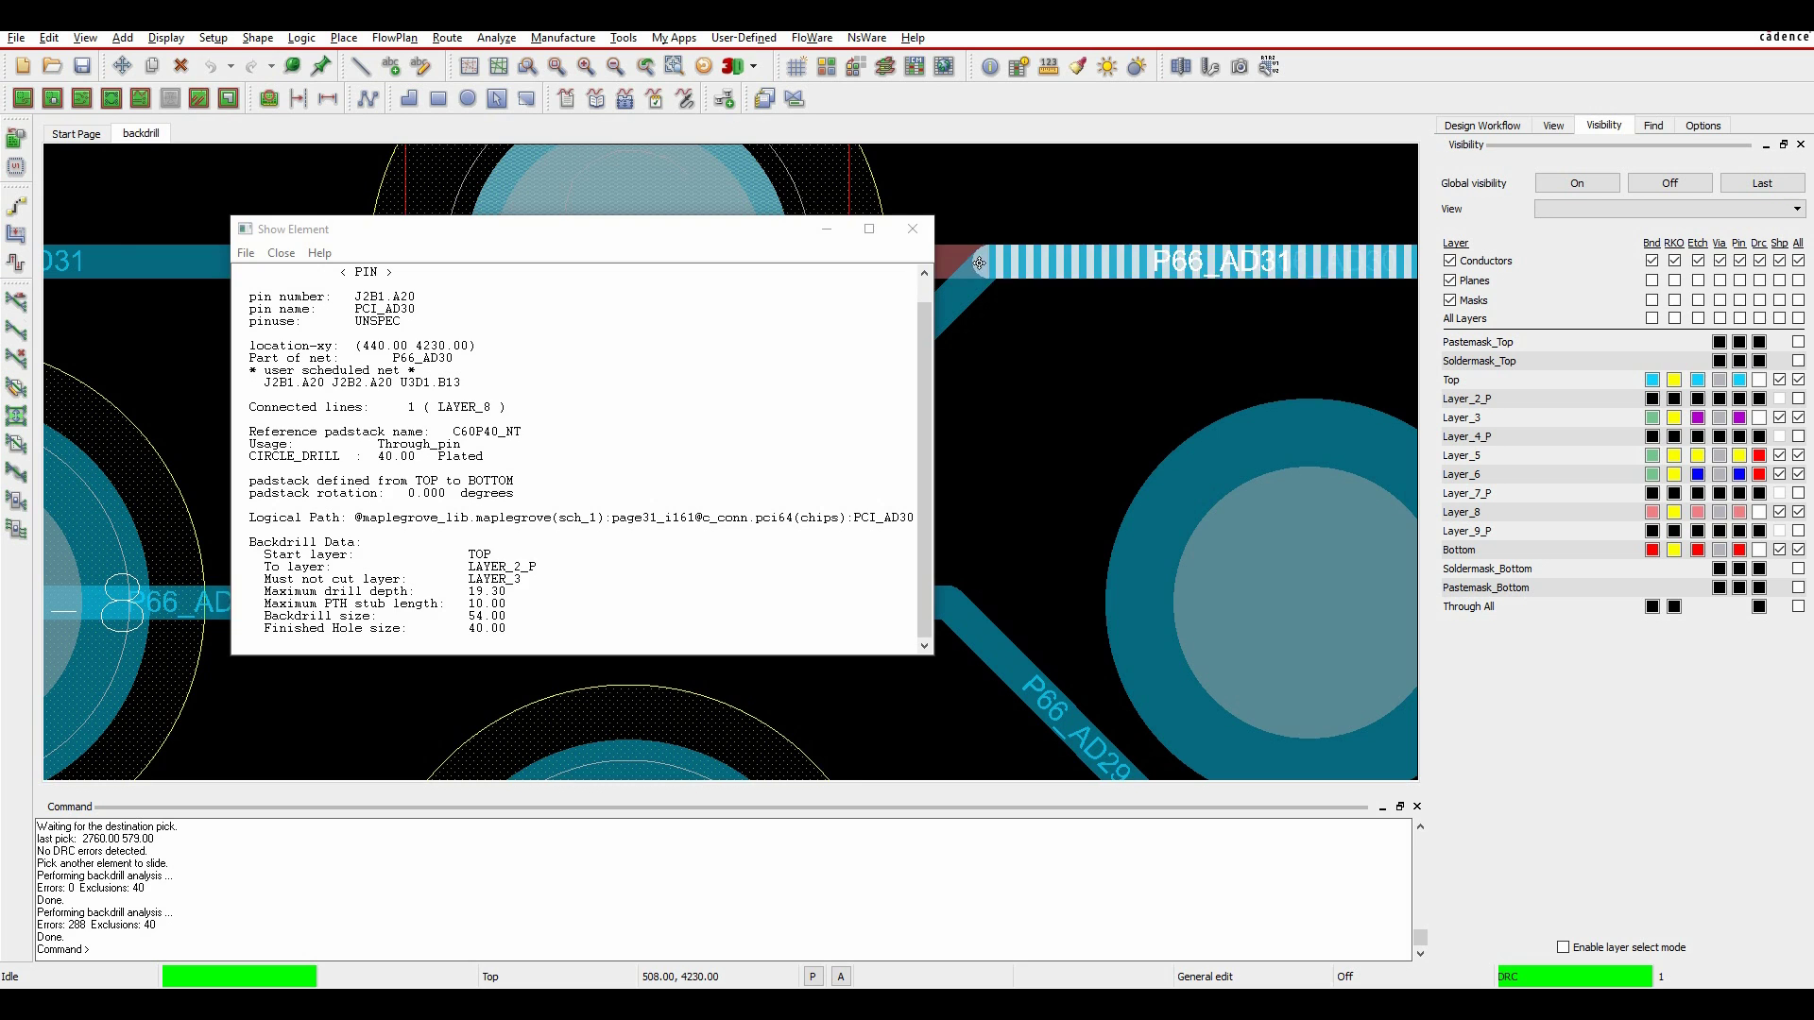
{"action": "scroll", "coordinate": [924, 407], "scroll_direction": "down", "scroll_amount": 4}
- Bring the whole board into view and bring up the Manufacture > NC options
{"action": "scroll", "coordinate": [1324, 393], "scroll_direction": "down", "scroll_amount": 4}
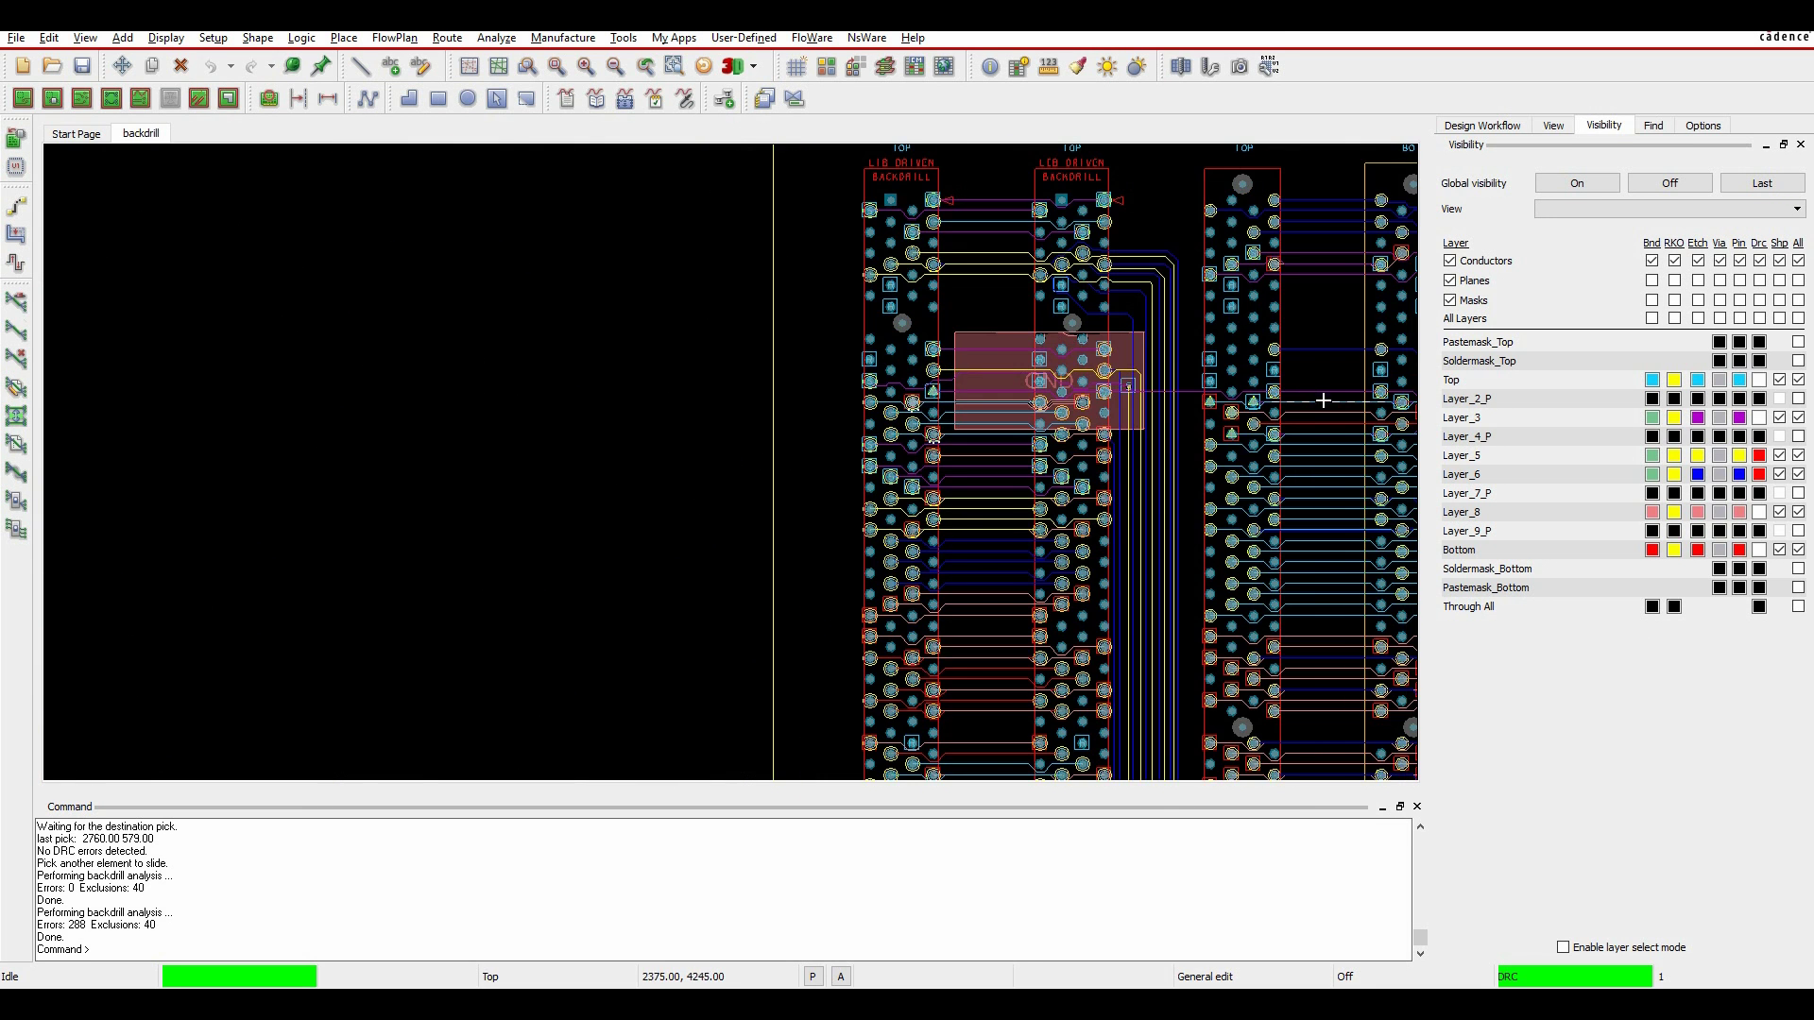
{"action": "middle_click_drag", "start_coordinate": [1256, 401], "coordinate": [708, 457]}
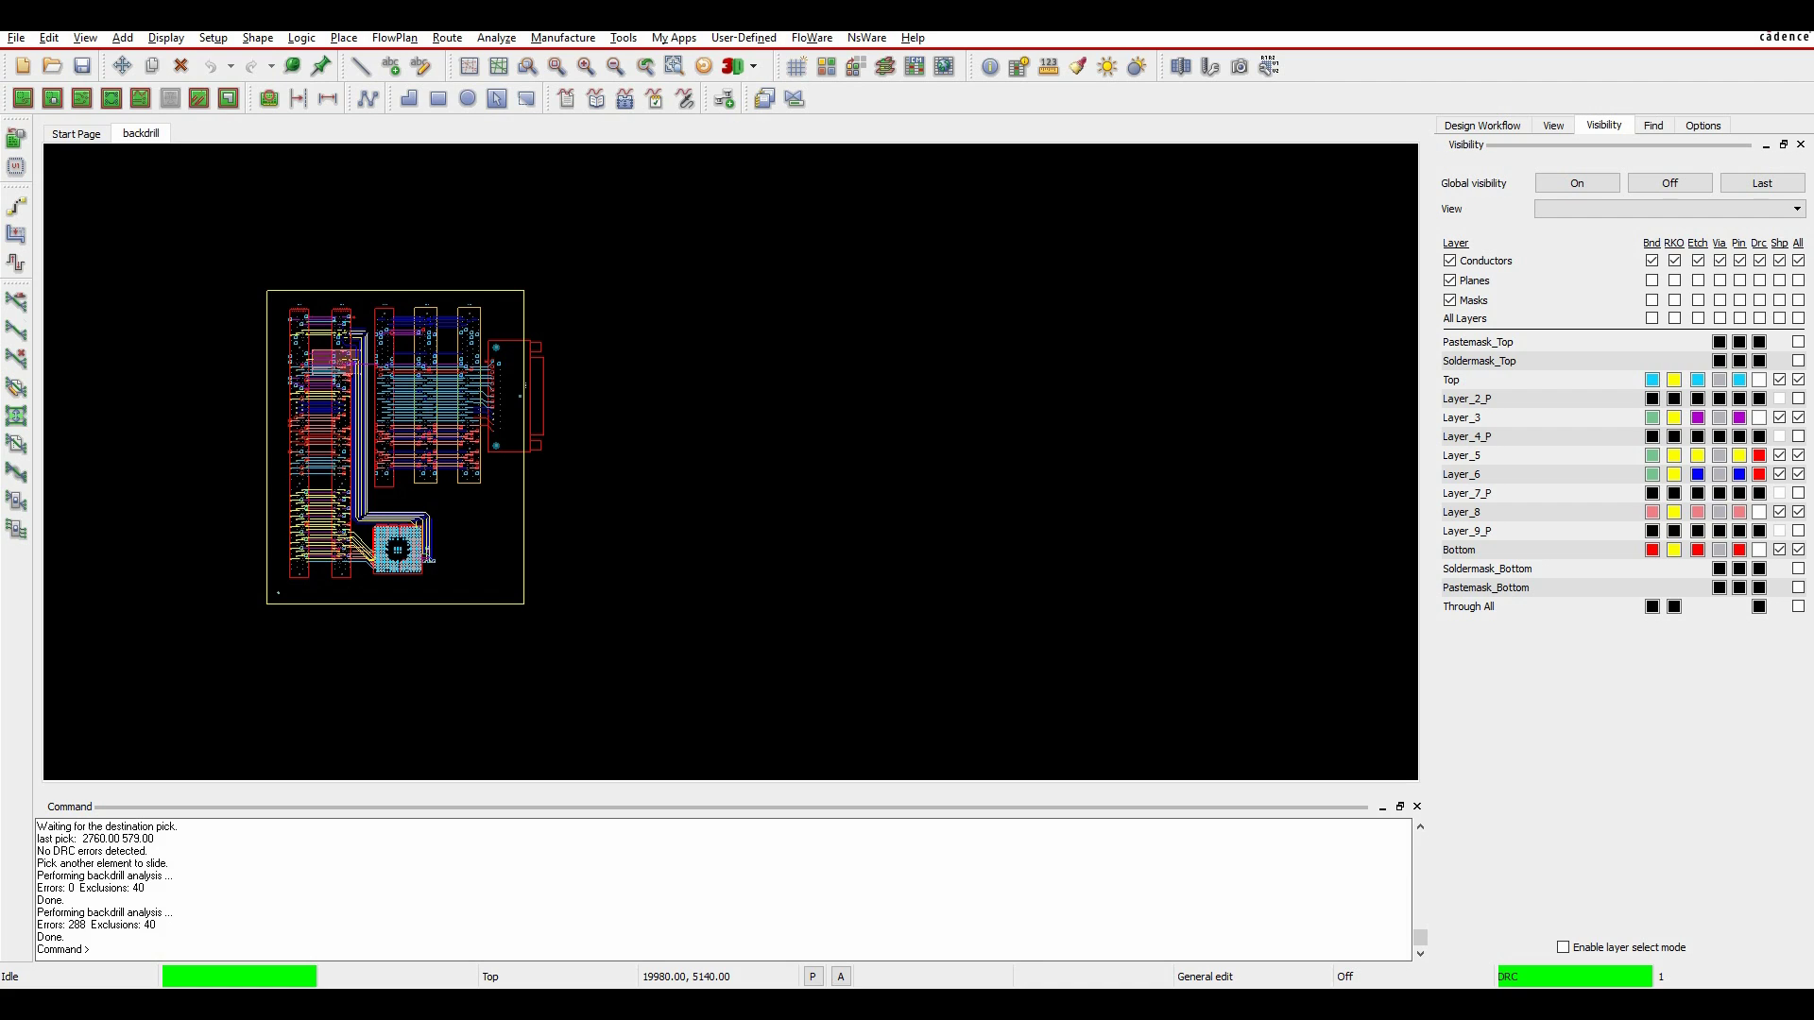
{"action": "left_click", "coordinate": [563, 38]}
{"action": "mouse_move", "coordinate": [592, 133]}
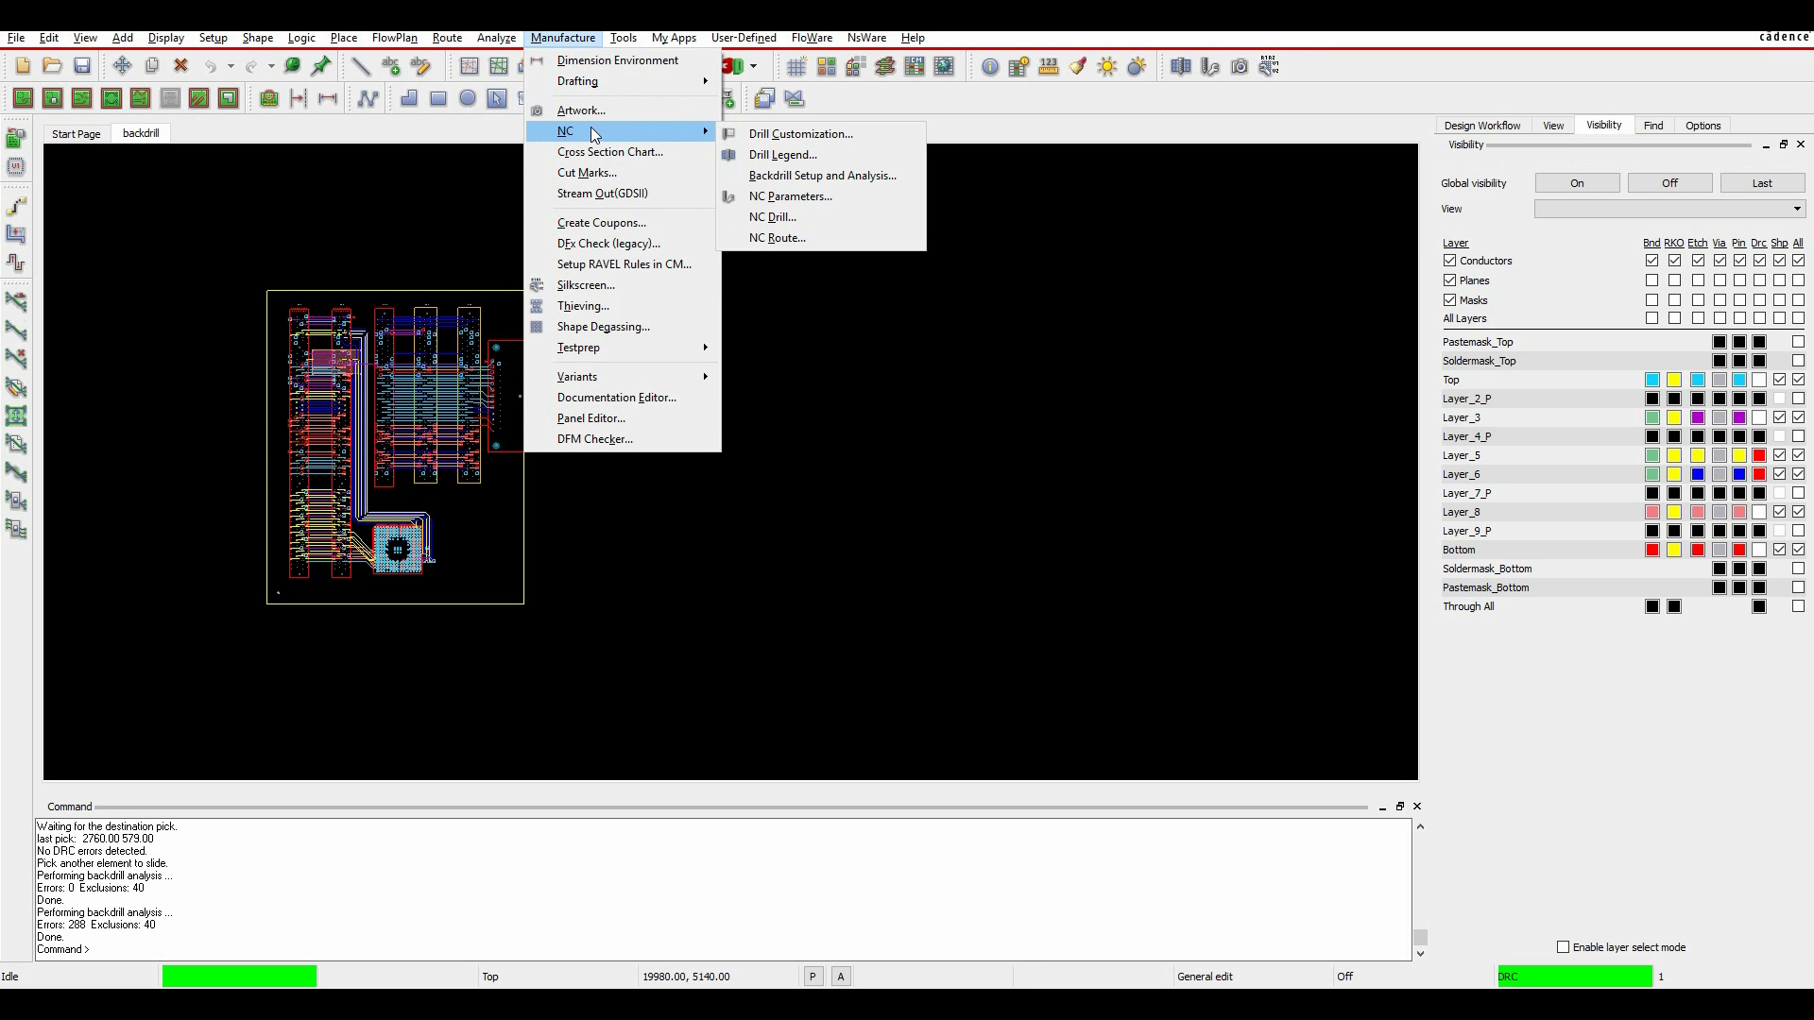
- Generate a drill legend with backdrill tables included and place it right of the board
{"action": "left_click", "coordinate": [773, 156]}
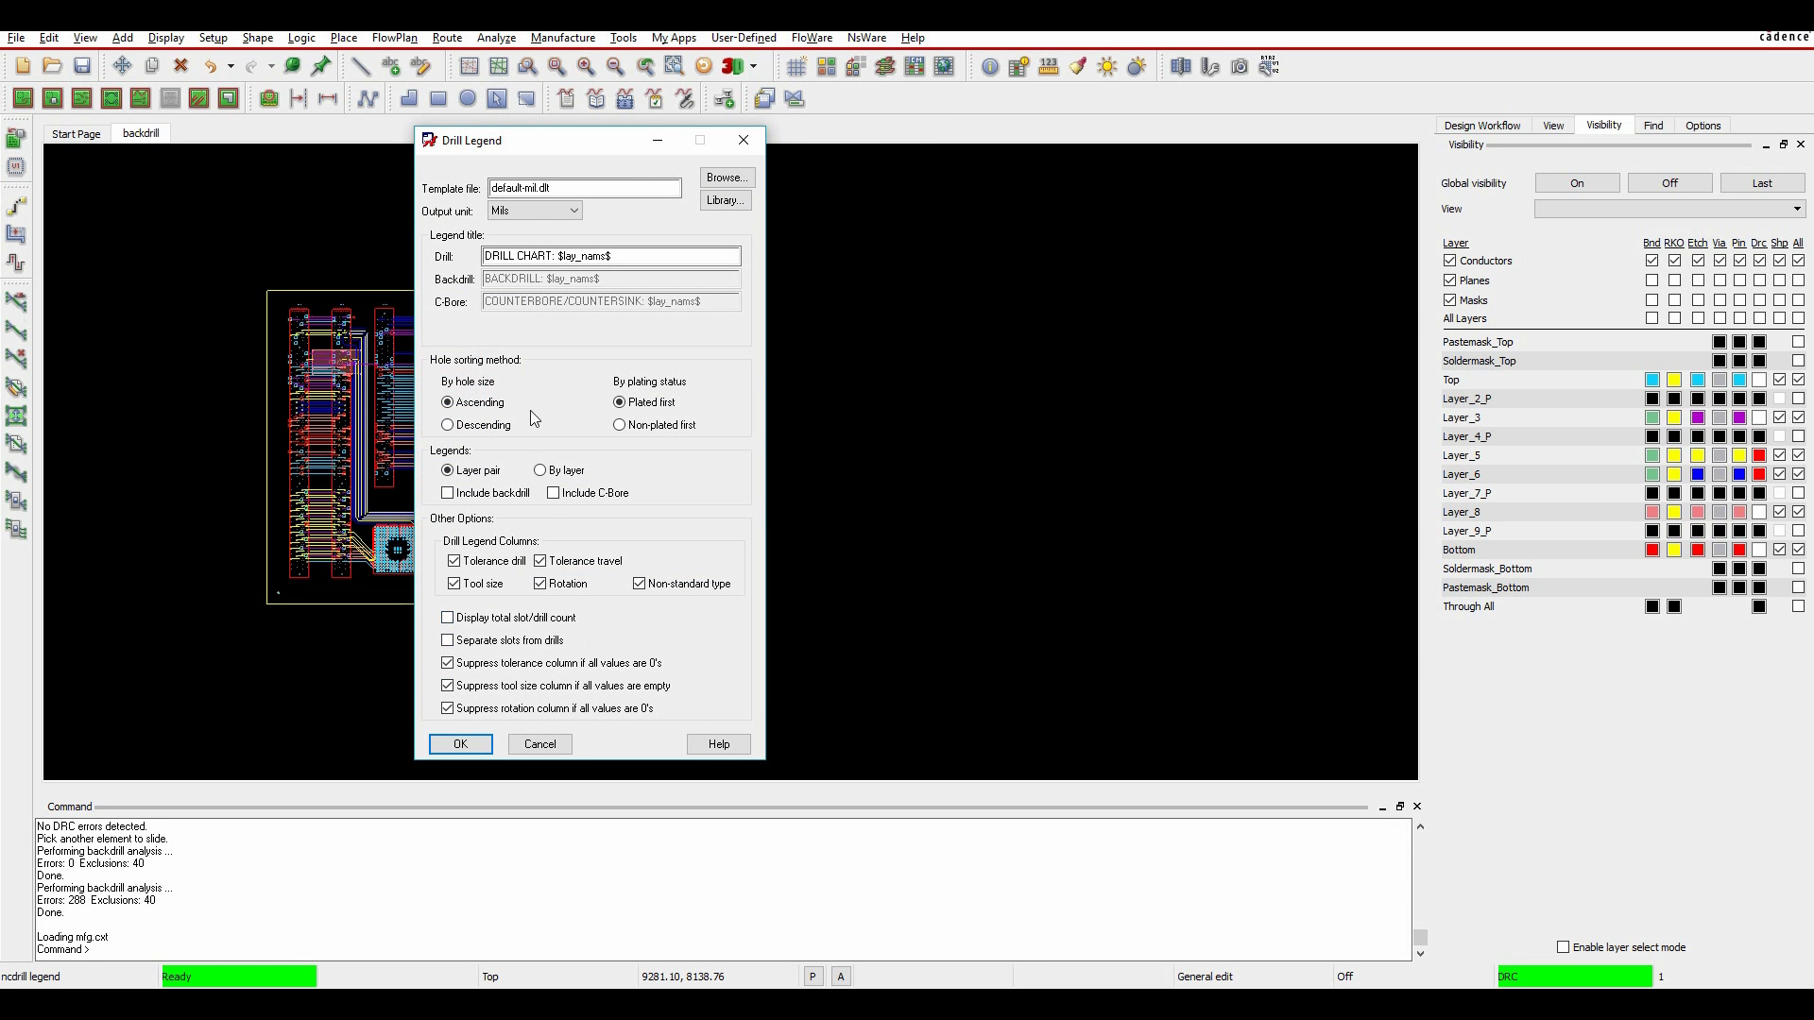
{"action": "left_click", "coordinate": [448, 497]}
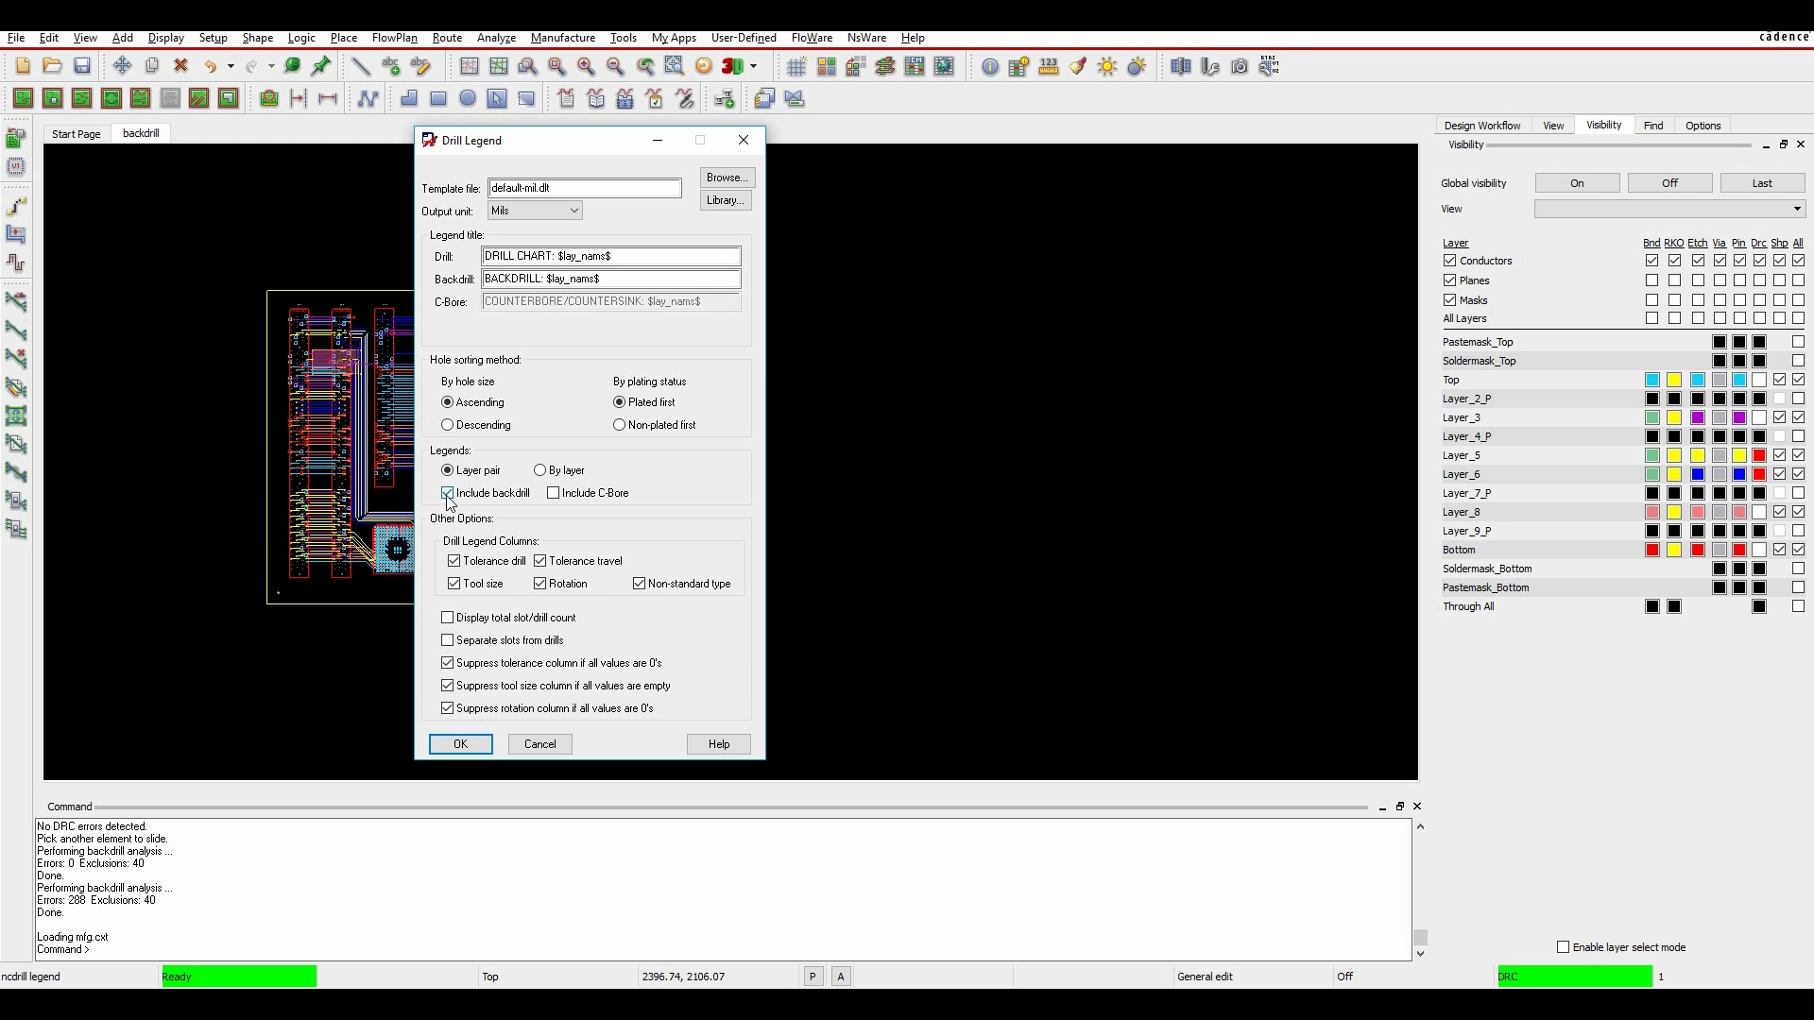
{"action": "left_click", "coordinate": [460, 744]}
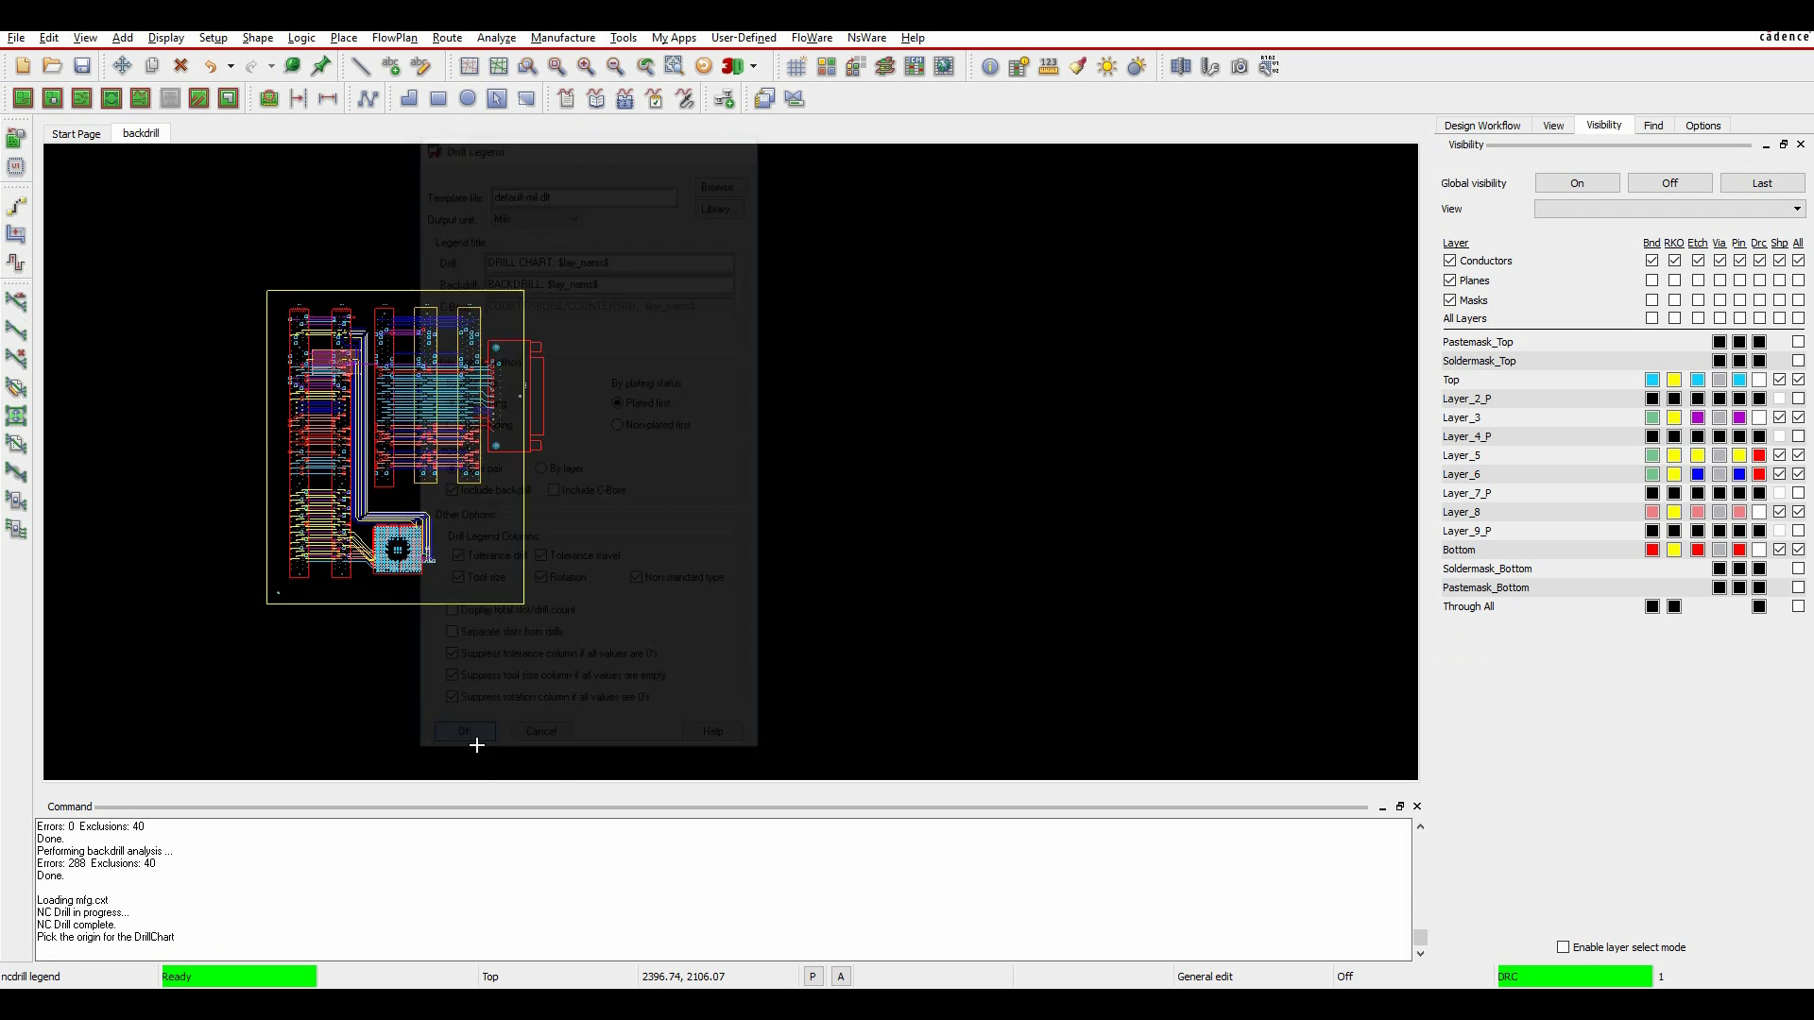
{"action": "left_click", "coordinate": [556, 291]}
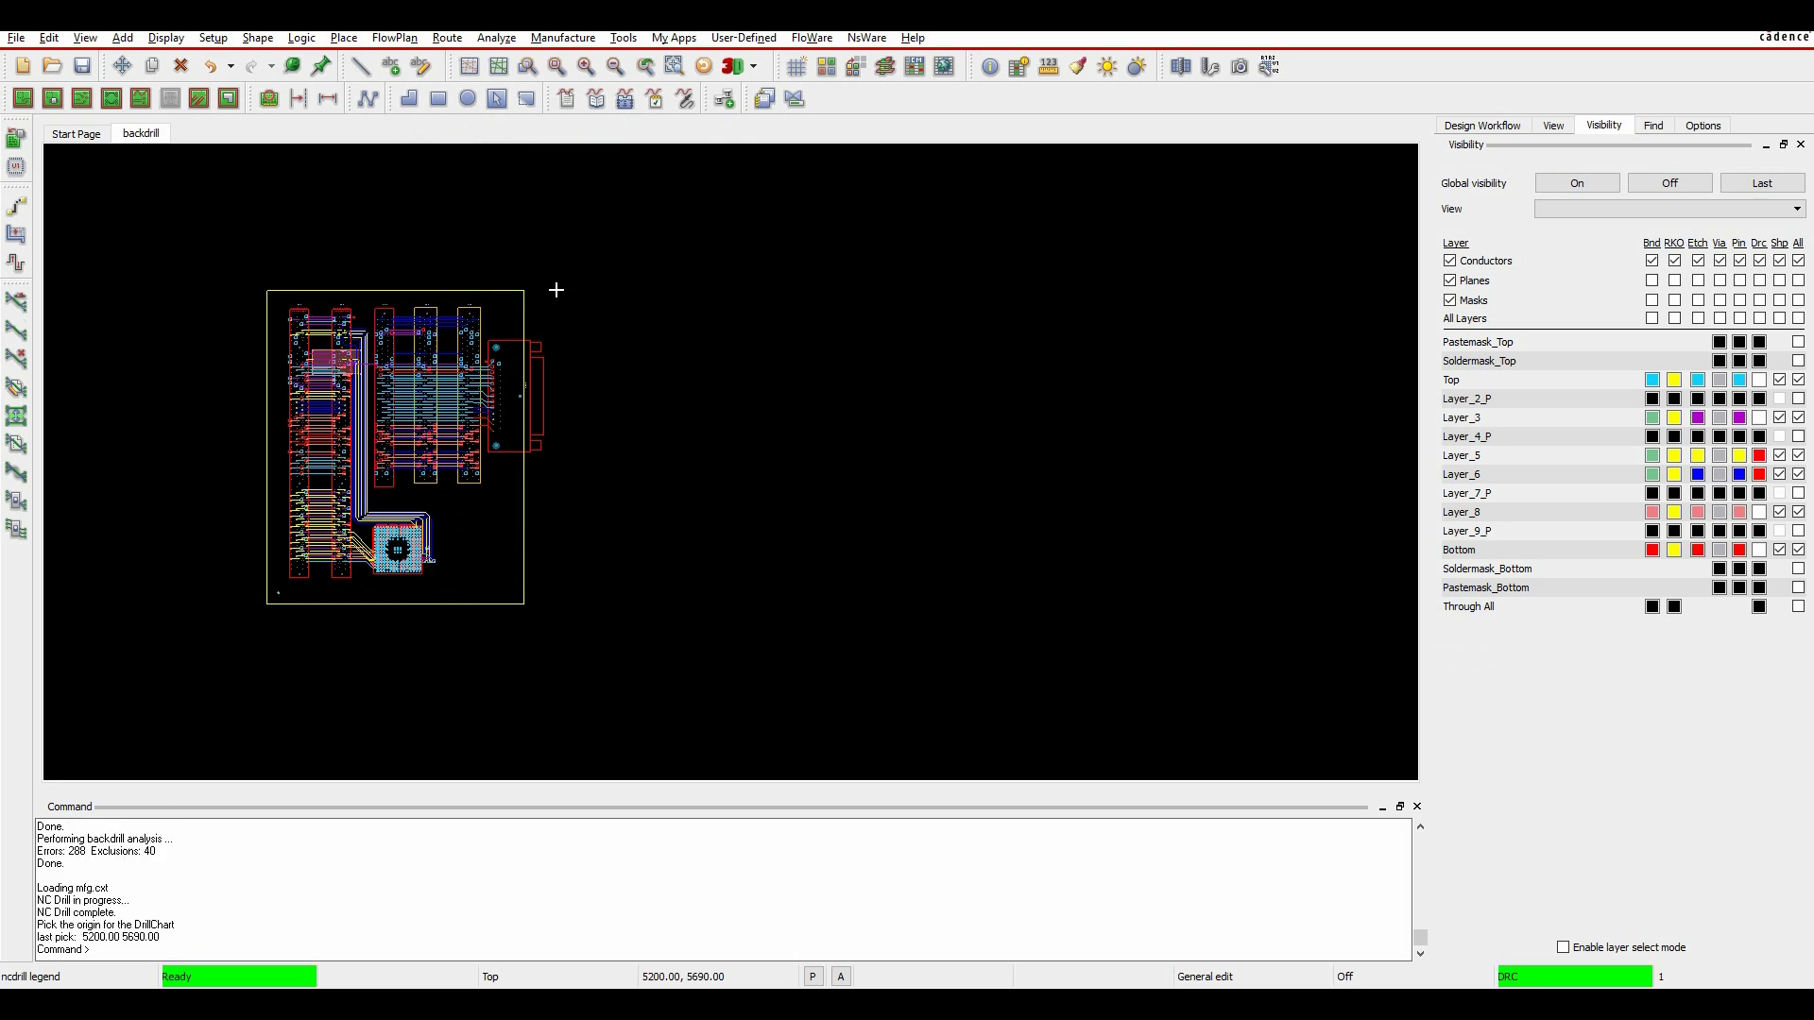
- Move grouped legend tables, dropping the TOP to LAYER_2_P table below the drill chart
{"action": "left_click", "coordinate": [640, 557]}
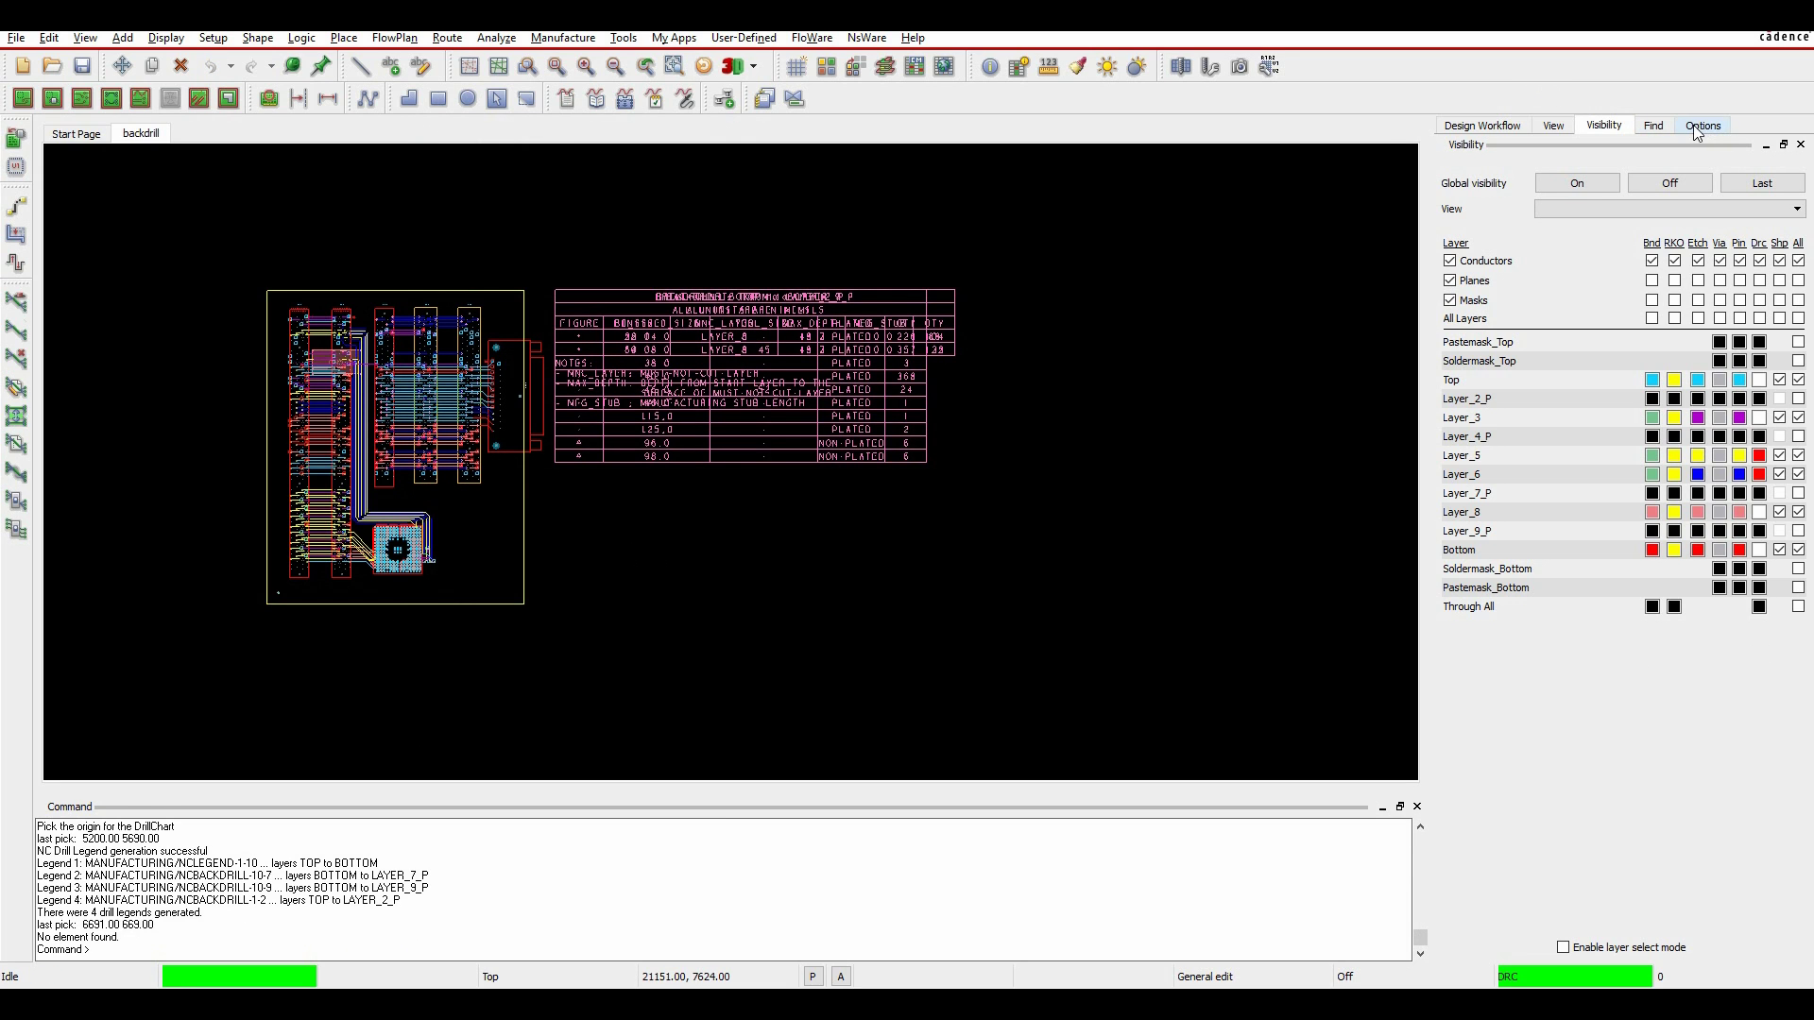
{"action": "left_click", "coordinate": [126, 68]}
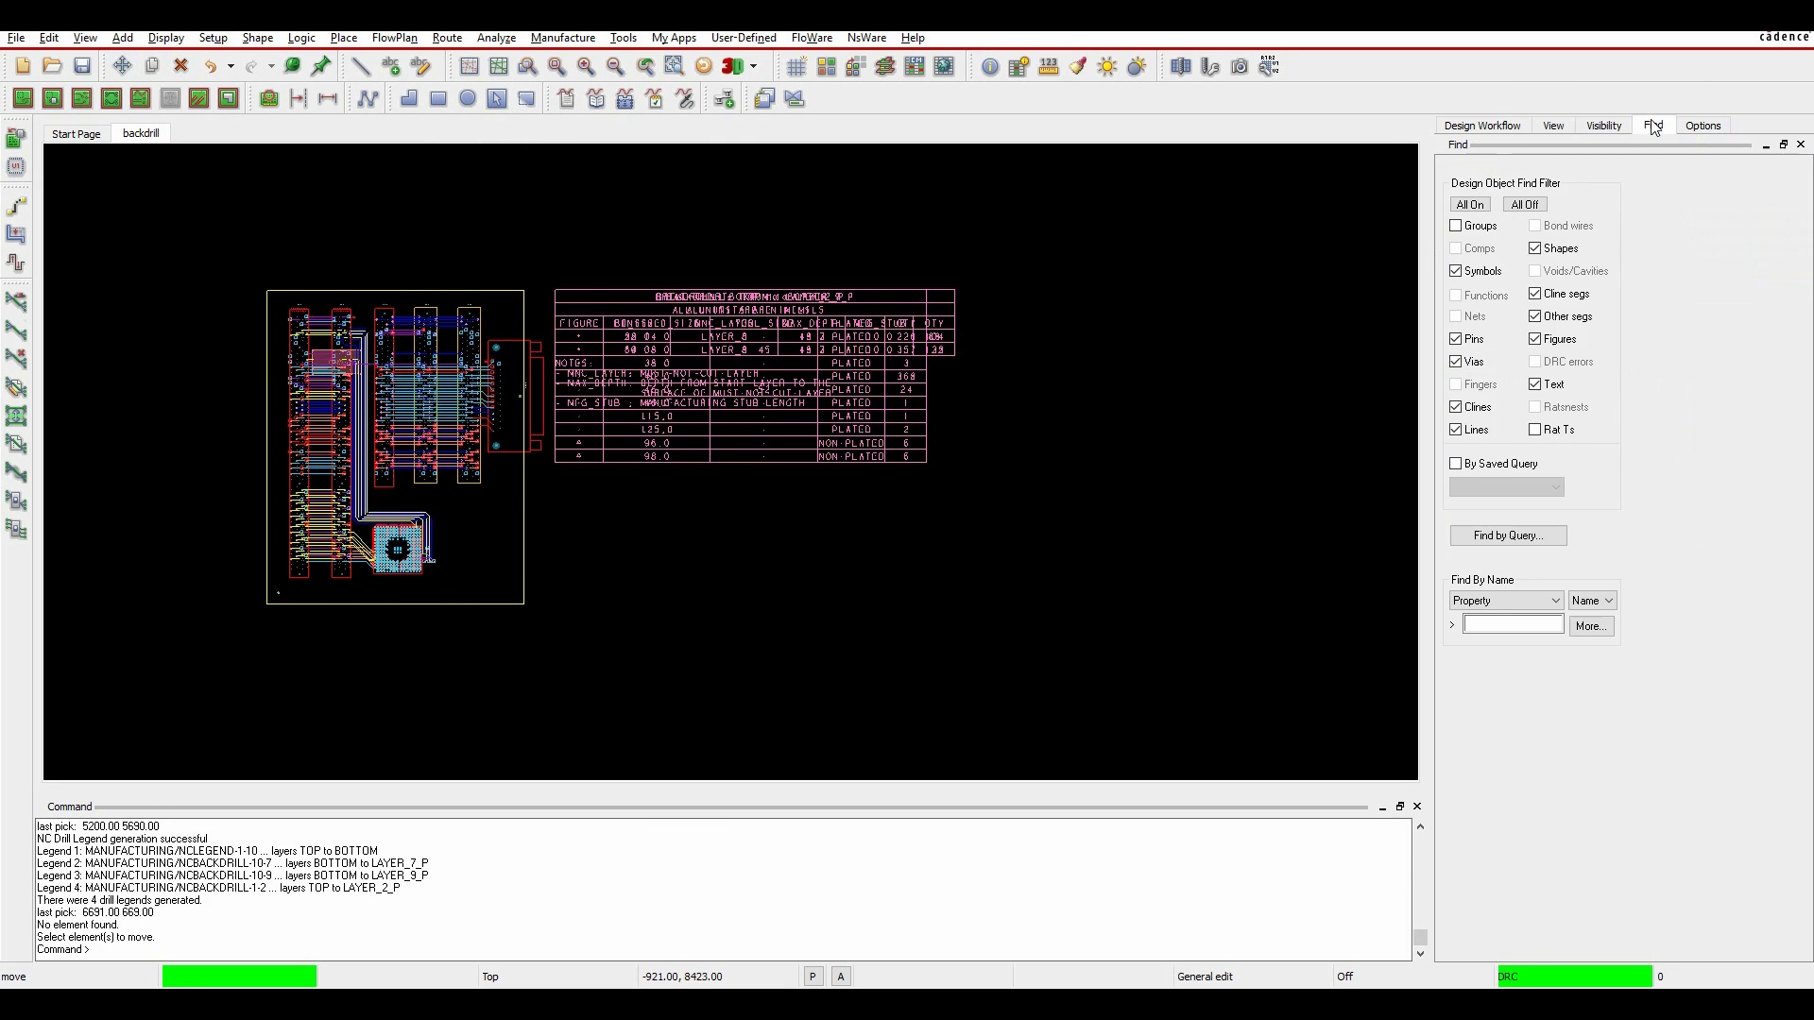
{"action": "left_click", "coordinate": [1456, 227]}
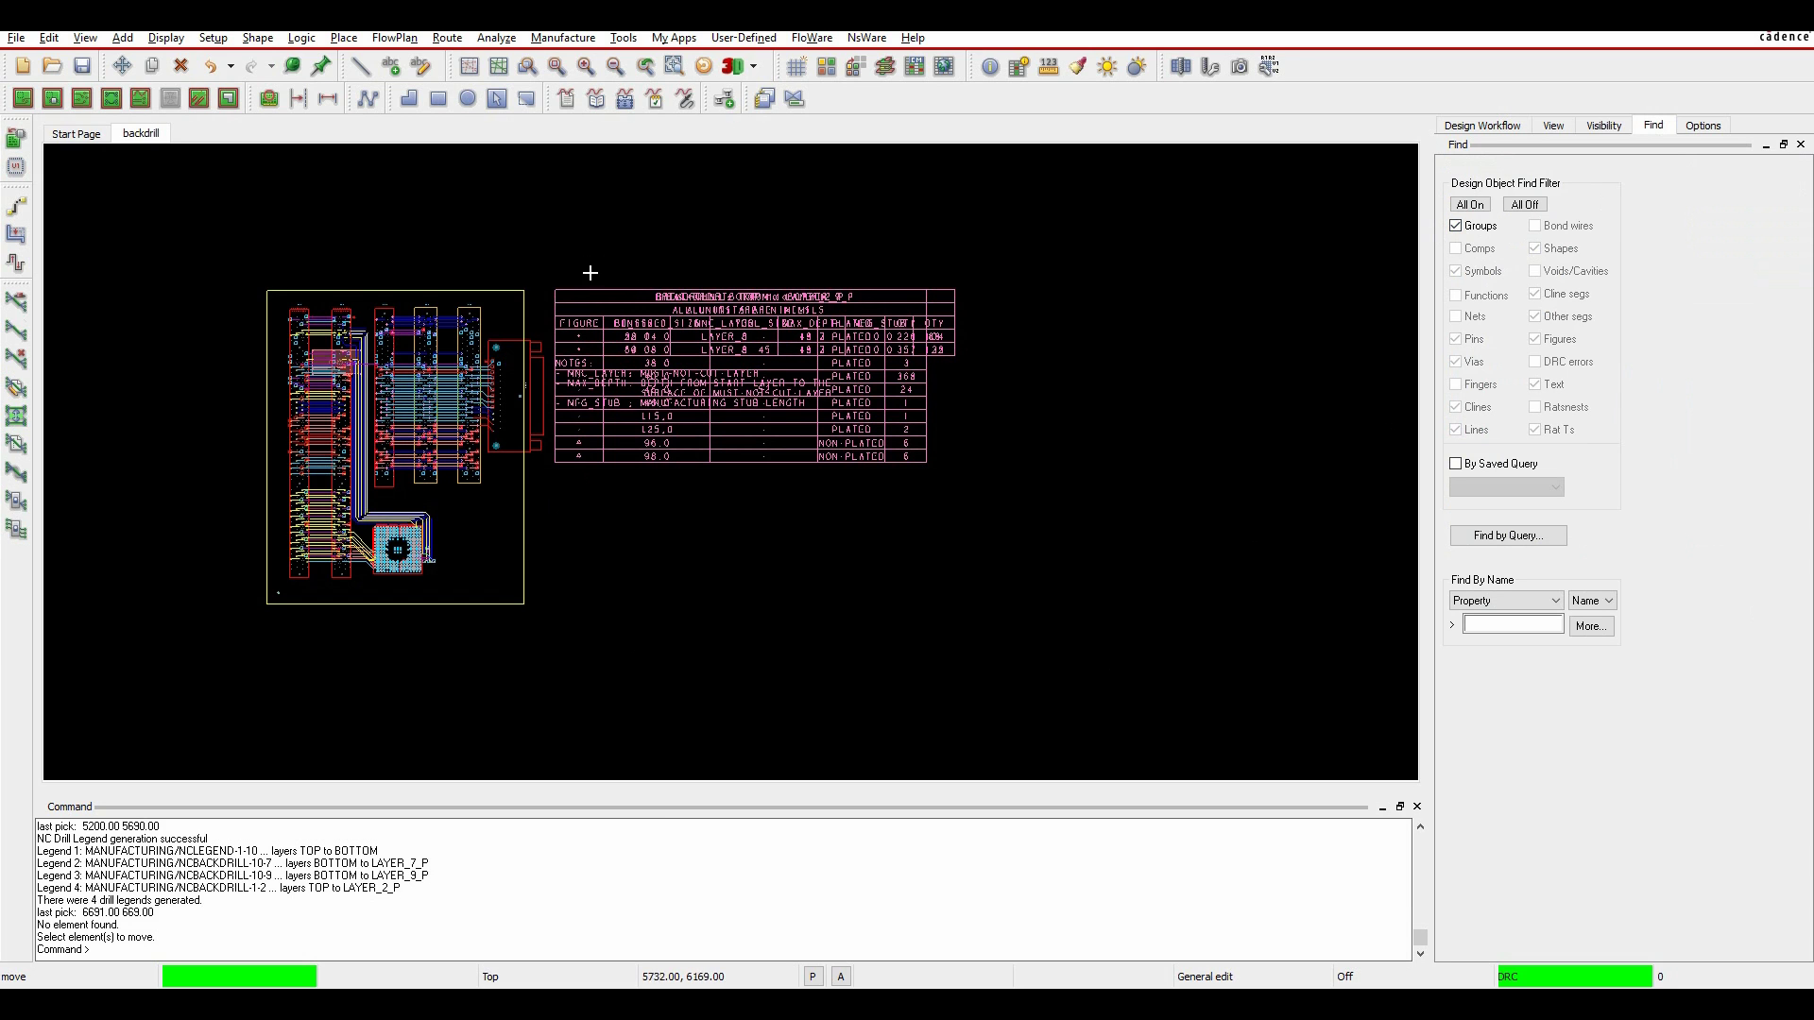
{"action": "left_click", "coordinate": [564, 296]}
{"action": "left_click", "coordinate": [557, 481]}
- Move the BOTTOM to LAYER_9_P table lower and BOTTOM to LAYER_7_P beside the drill chart
{"action": "left_click", "coordinate": [555, 291]}
{"action": "left_click", "coordinate": [559, 618]}
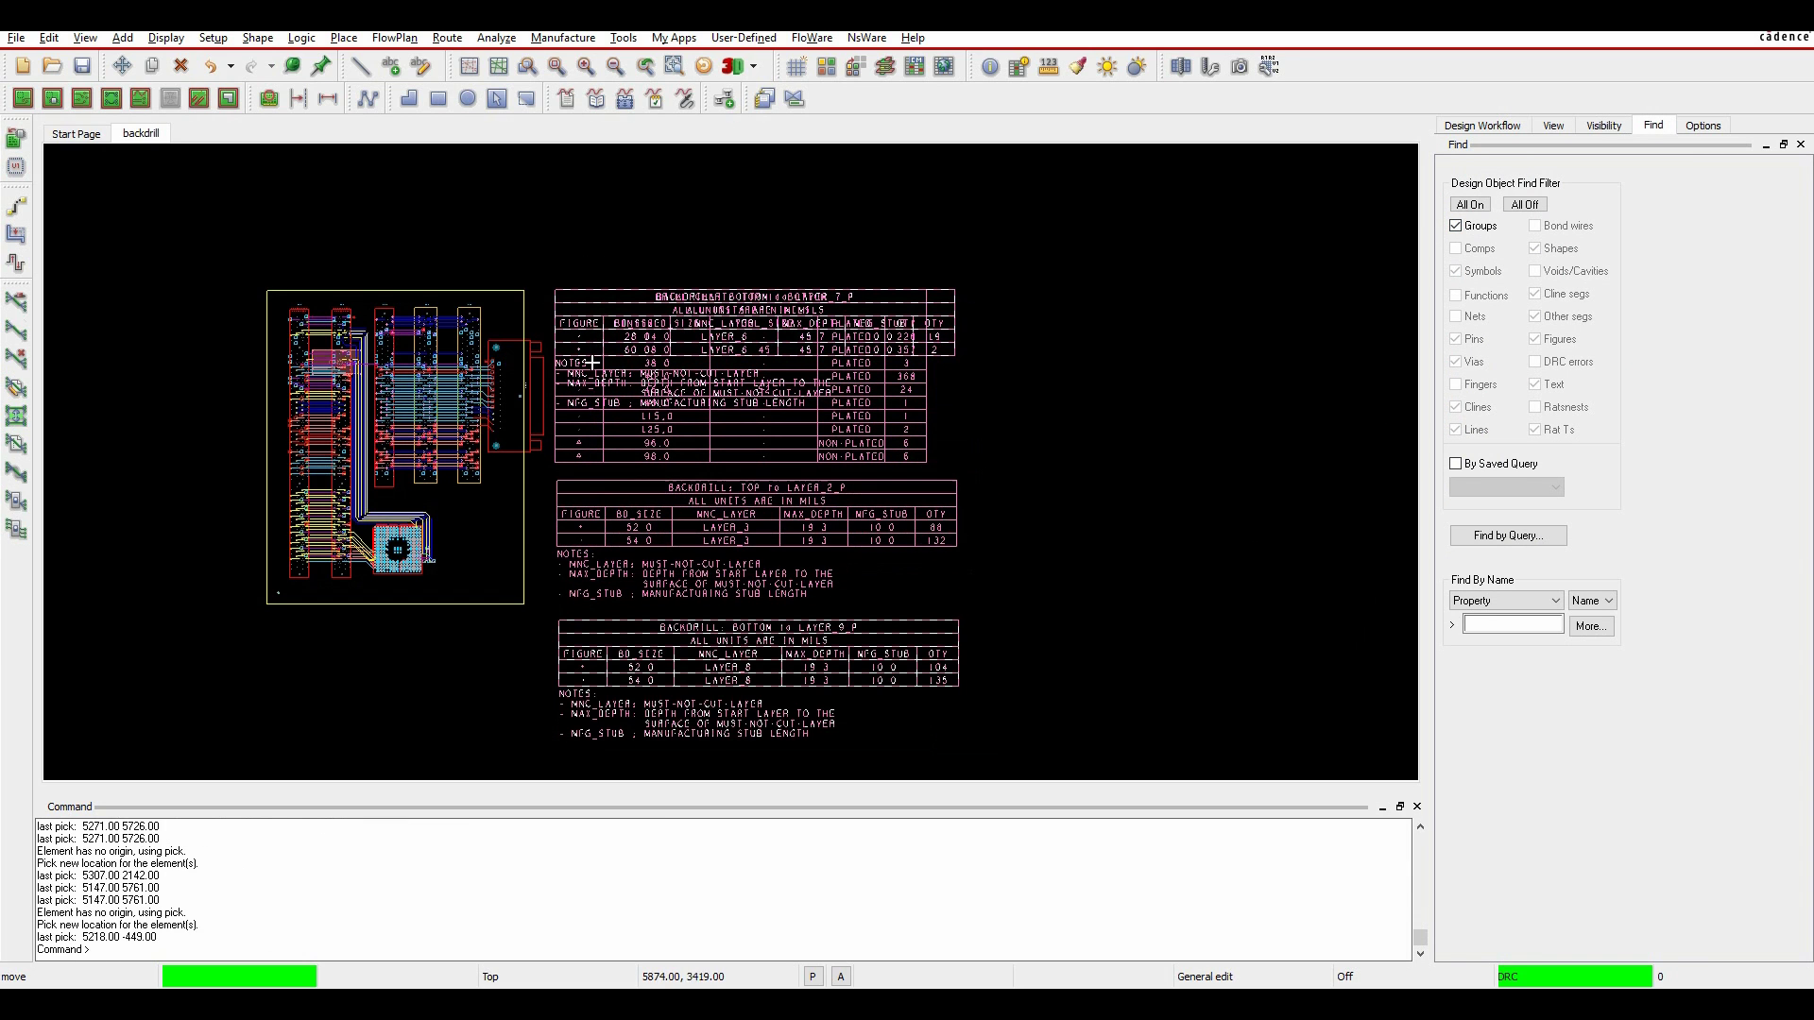
{"action": "left_click", "coordinate": [564, 294]}
{"action": "left_click", "coordinate": [949, 281]}
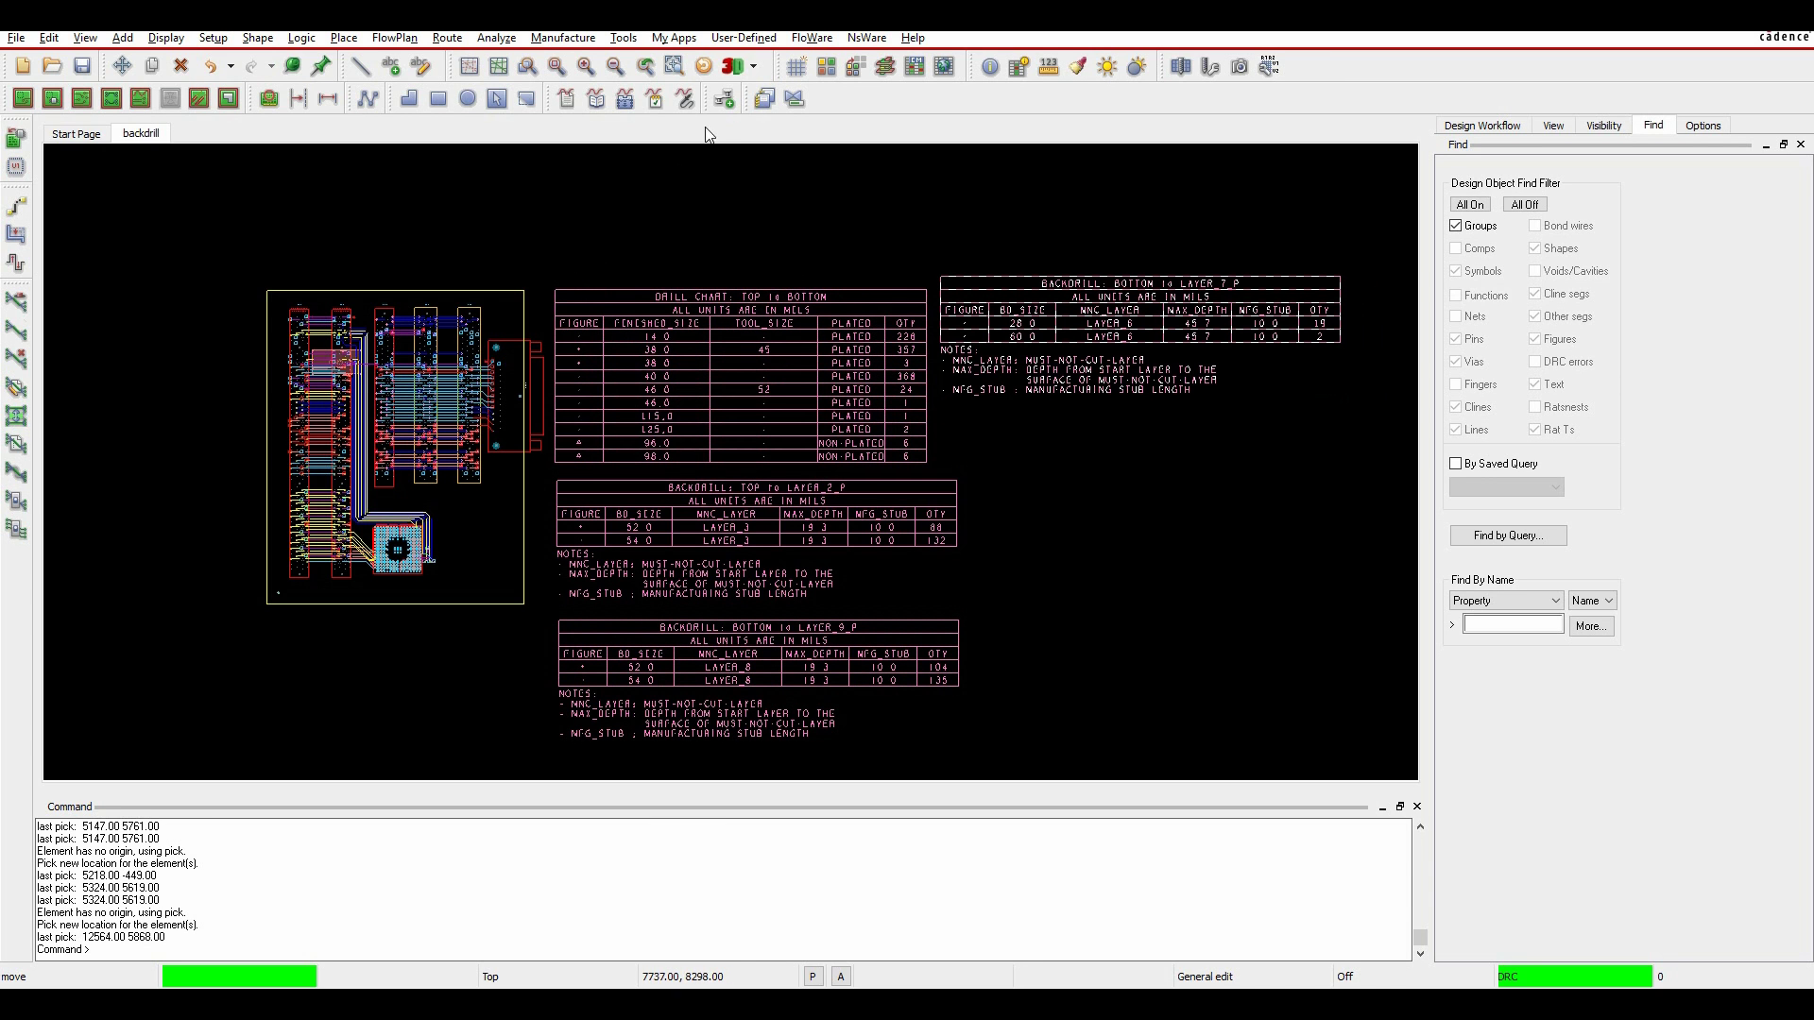
{"action": "left_click", "coordinate": [720, 176]}
{"action": "scroll", "coordinate": [865, 385], "scroll_direction": "up", "scroll_amount": 1}
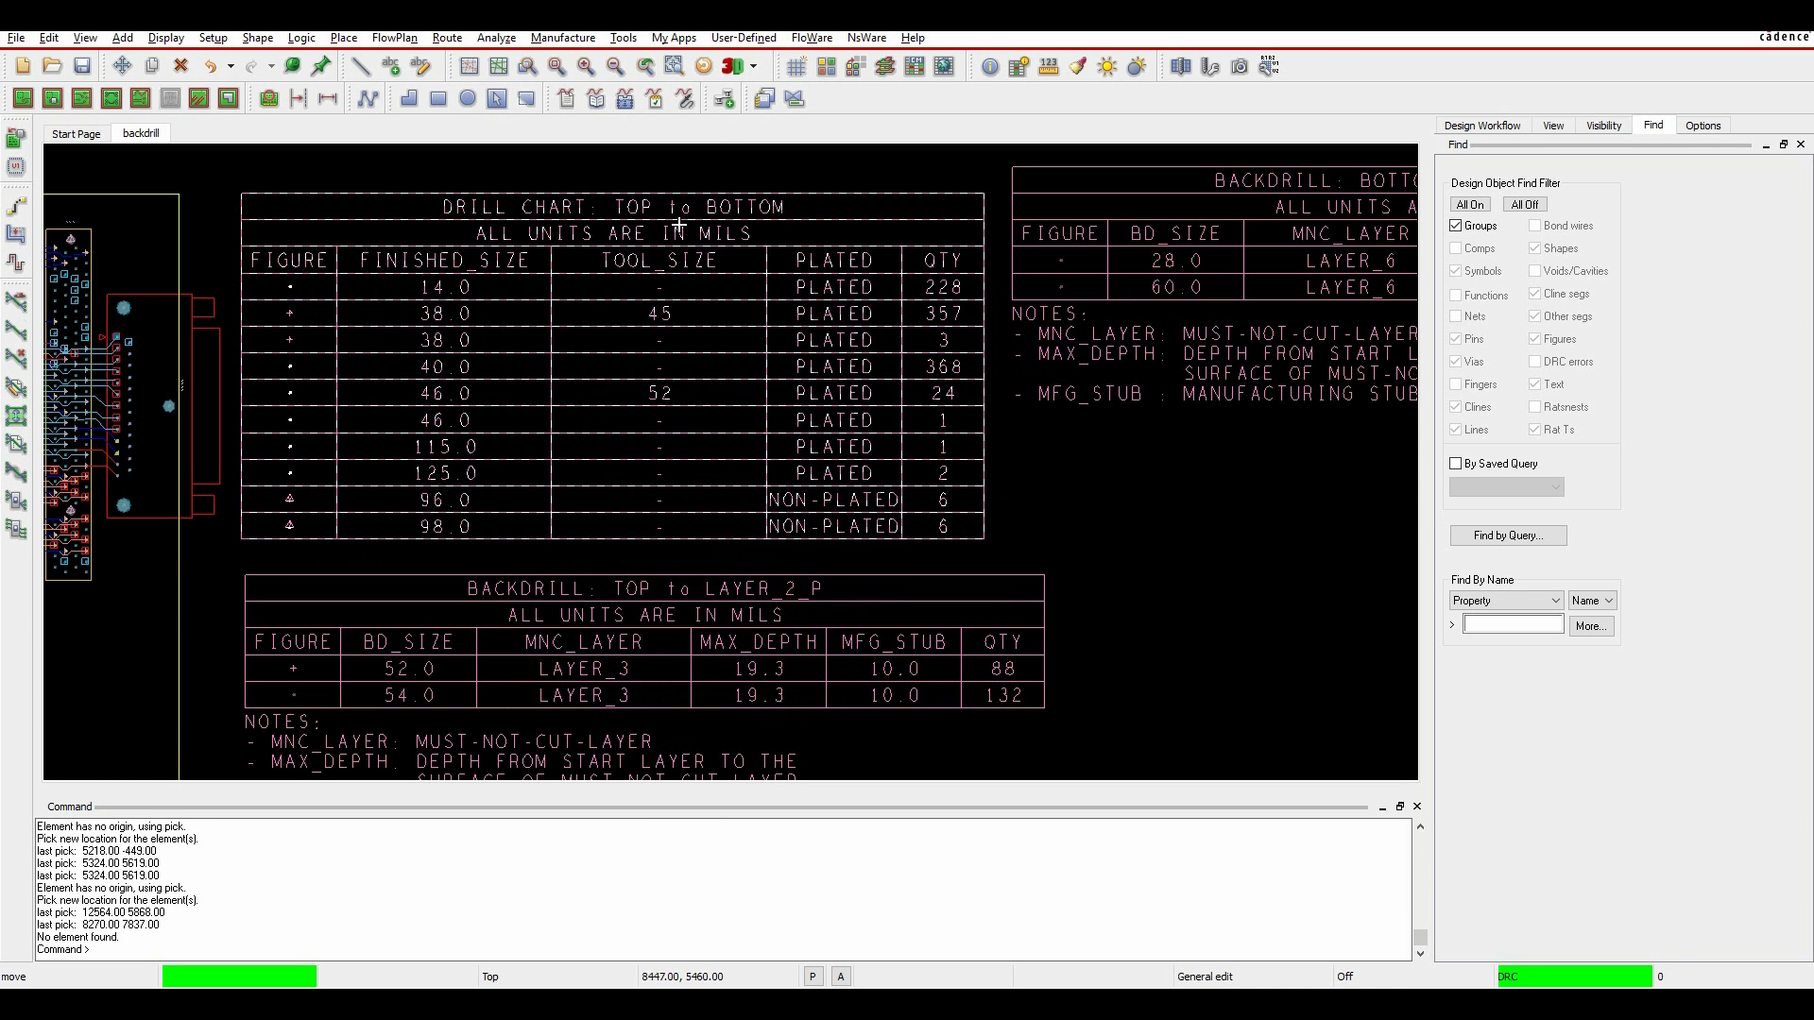
{"action": "scroll", "coordinate": [1195, 677], "scroll_direction": "down", "scroll_amount": 3}
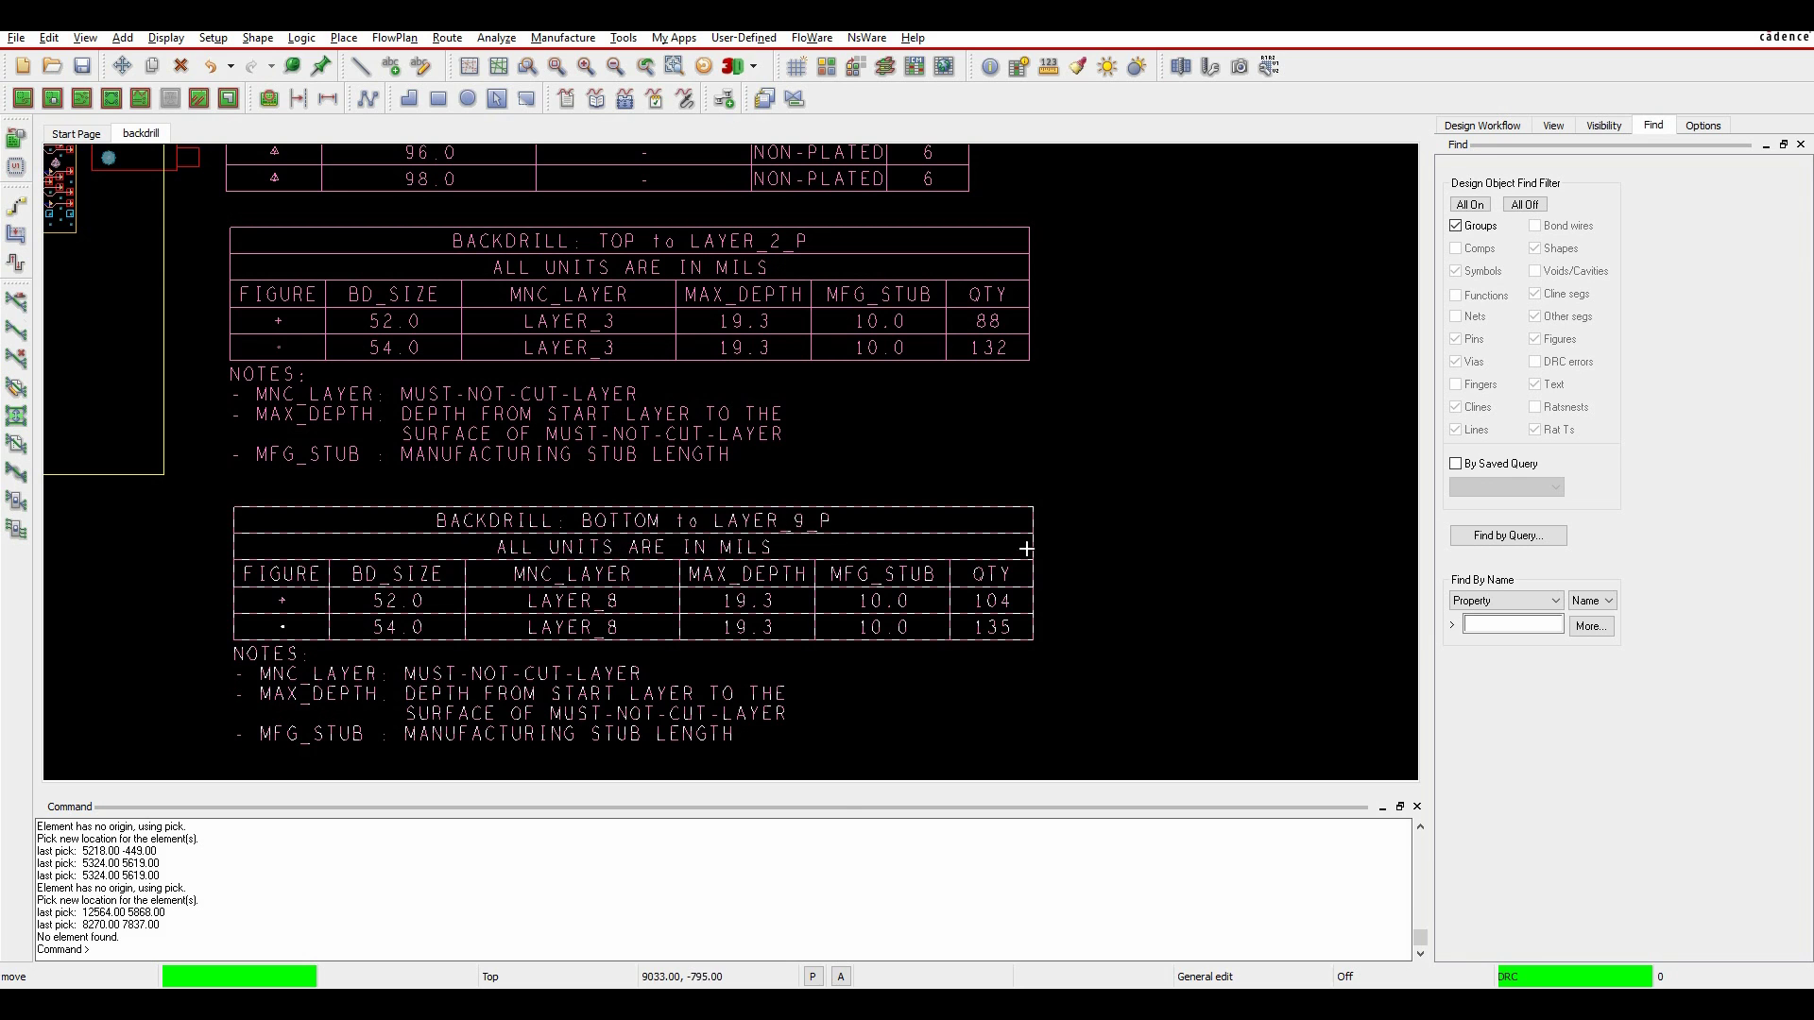
{"action": "mouse_move", "coordinate": [1187, 479]}
{"action": "middle_mouse_down"}
{"action": "mouse_move", "coordinate": [838, 784]}
{"action": "mouse_move", "coordinate": [909, 729]}
{"action": "middle_mouse_up"}
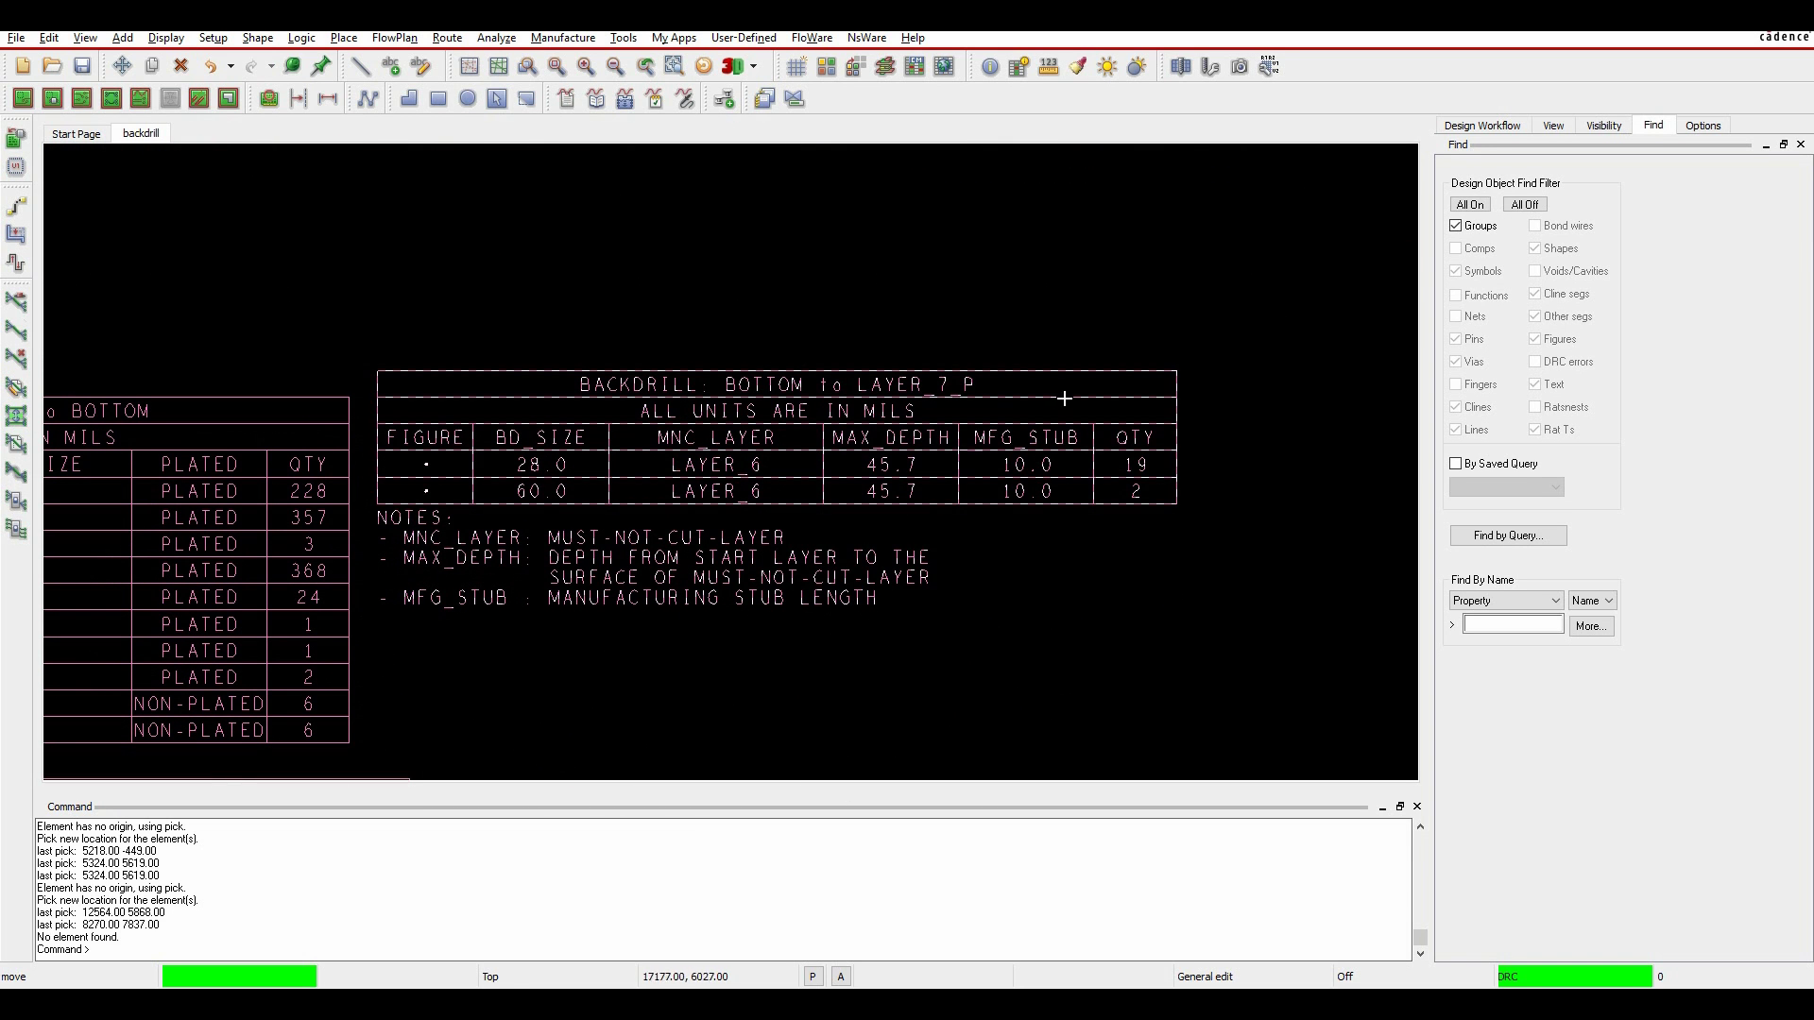
{"action": "scroll", "coordinate": [778, 615], "scroll_direction": "down", "scroll_amount": 2}
{"action": "middle_click_drag", "start_coordinate": [785, 636], "coordinate": [893, 621]}
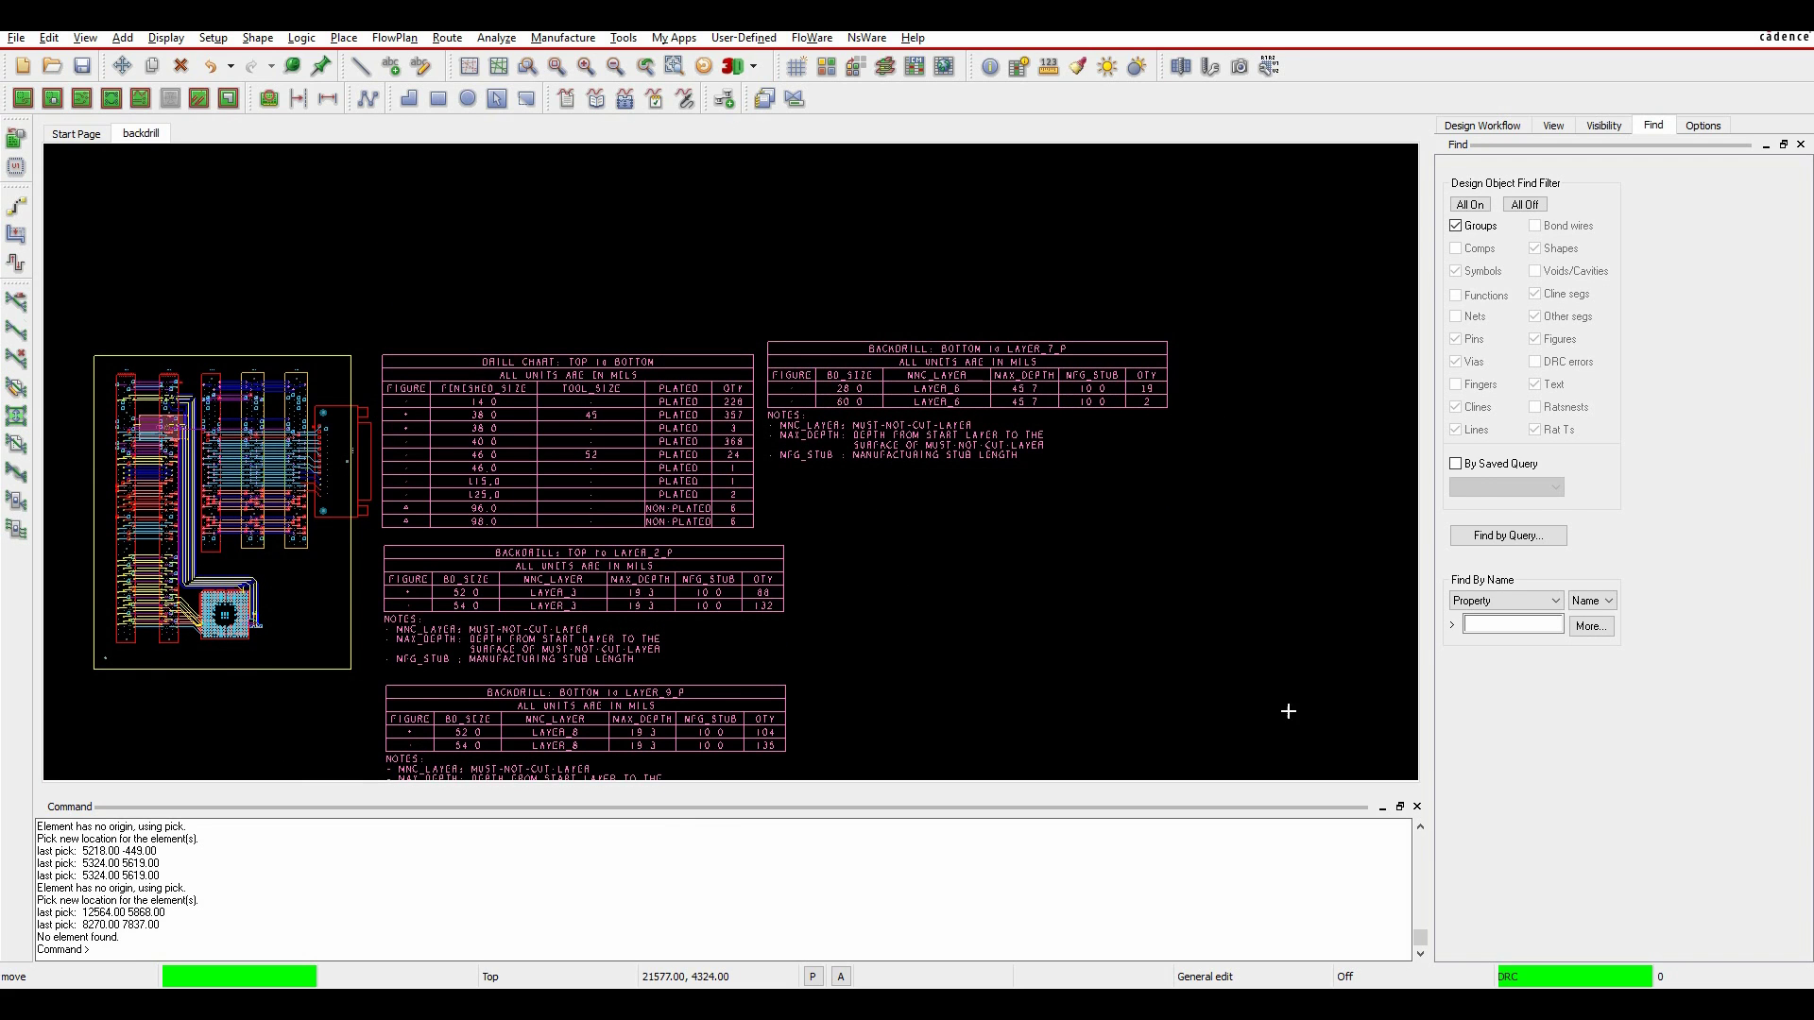
- Enable Include backdrill in the NC Drill settings for backdrill.drl and close the dialog
{"action": "left_click", "coordinate": [563, 38]}
{"action": "mouse_move", "coordinate": [574, 135]}
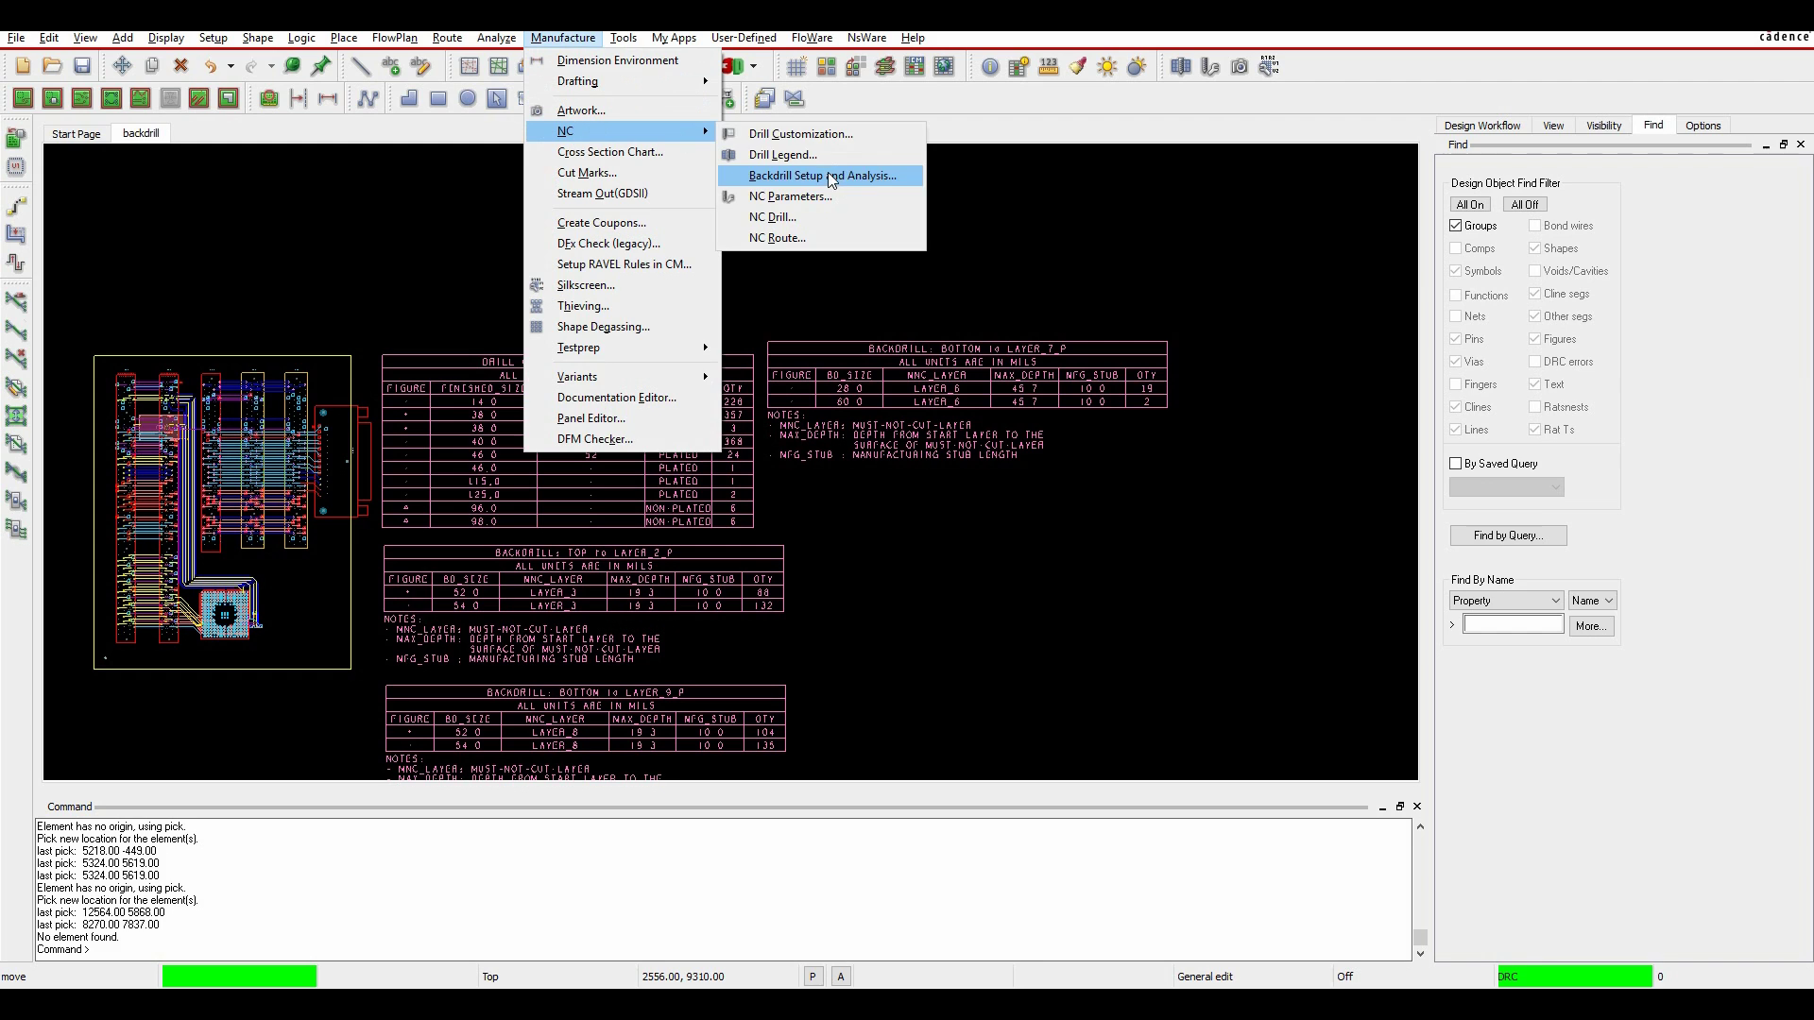
{"action": "left_click", "coordinate": [811, 219]}
{"action": "left_click", "coordinate": [36, 337]}
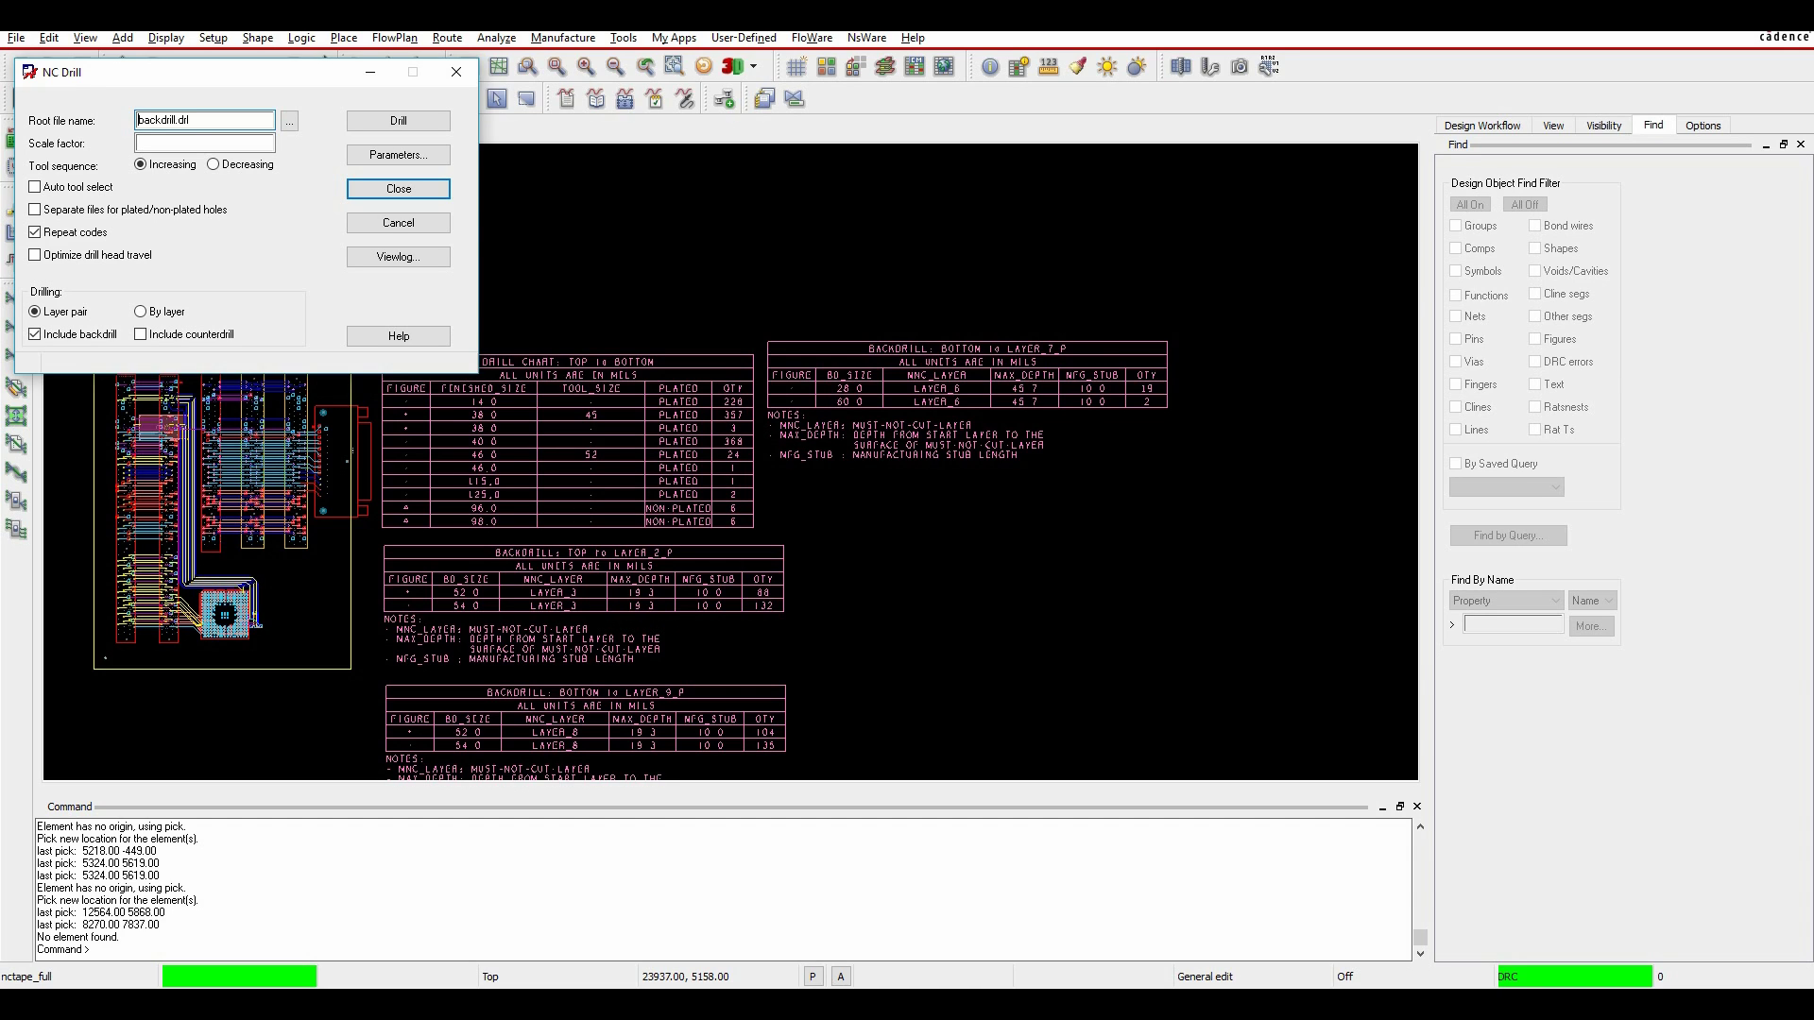
{"action": "left_click", "coordinate": [393, 192]}
{"action": "left_click", "coordinate": [563, 38]}
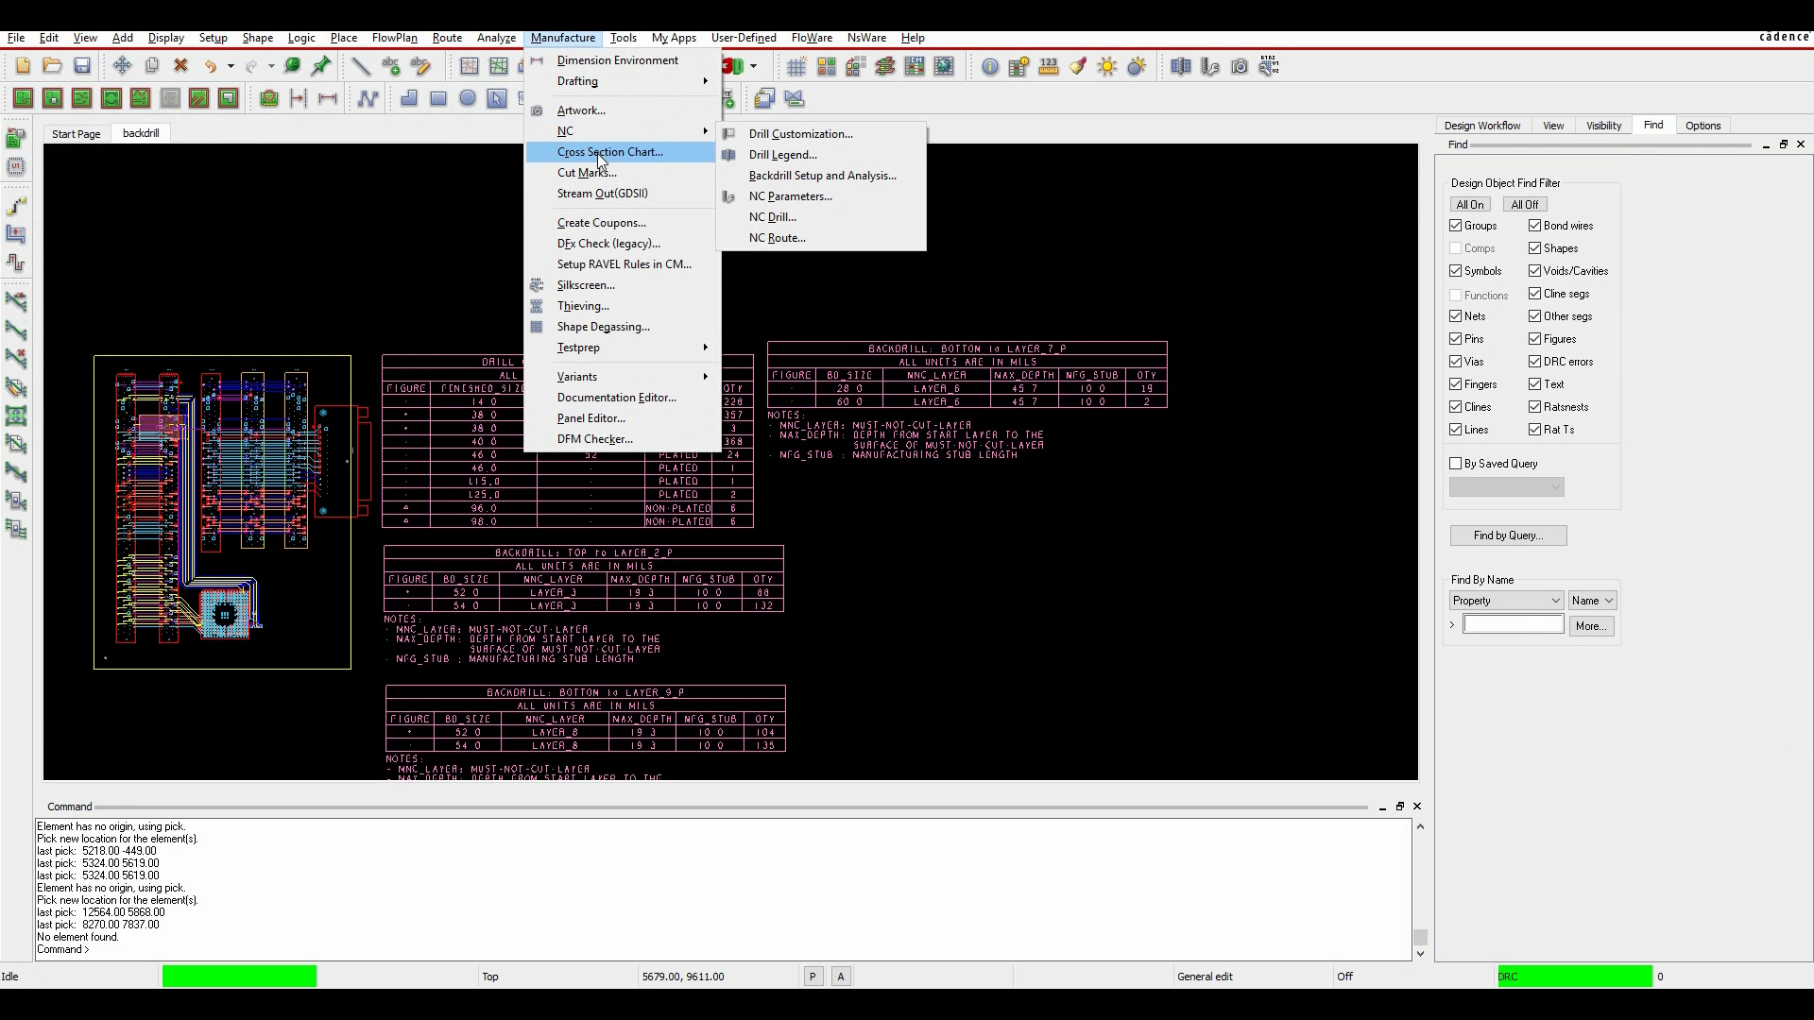
- Place a cross-section chart with backdrill spans right of the legend tables and zoom onto it
{"action": "left_click", "coordinate": [597, 153]}
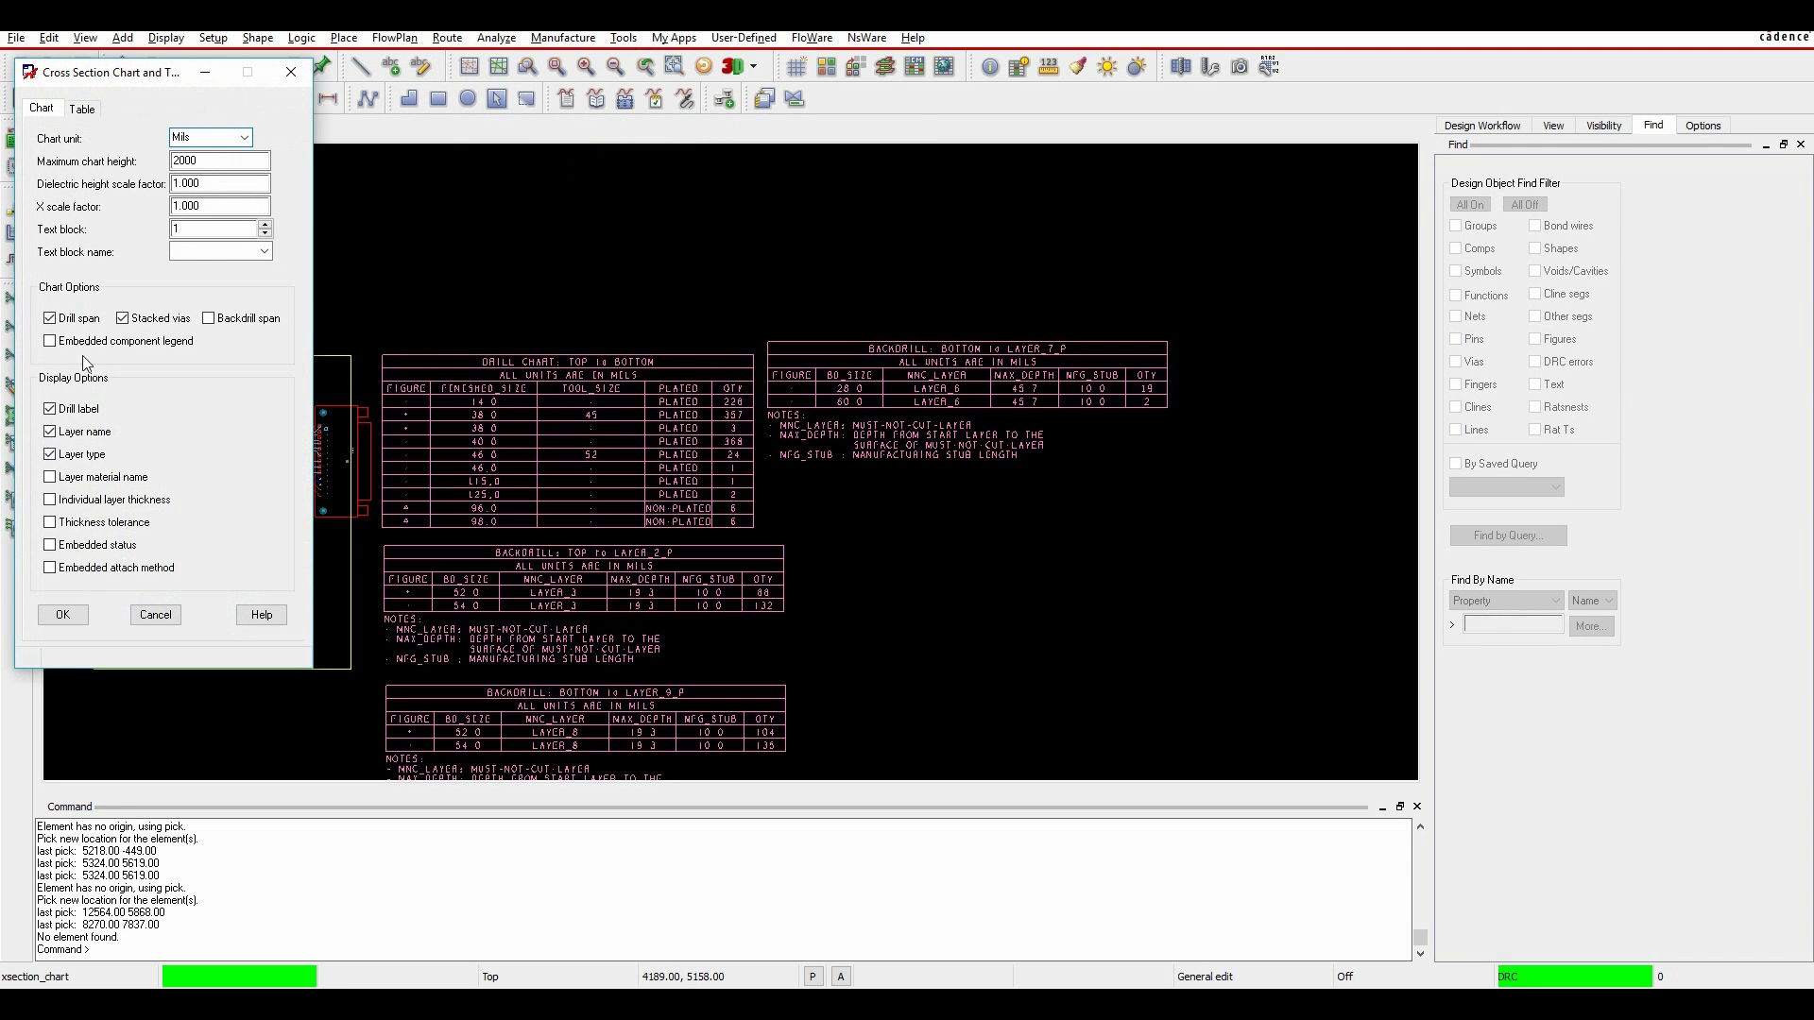
{"action": "left_click", "coordinate": [211, 320]}
{"action": "left_click", "coordinate": [61, 615]}
{"action": "left_click", "coordinate": [823, 622]}
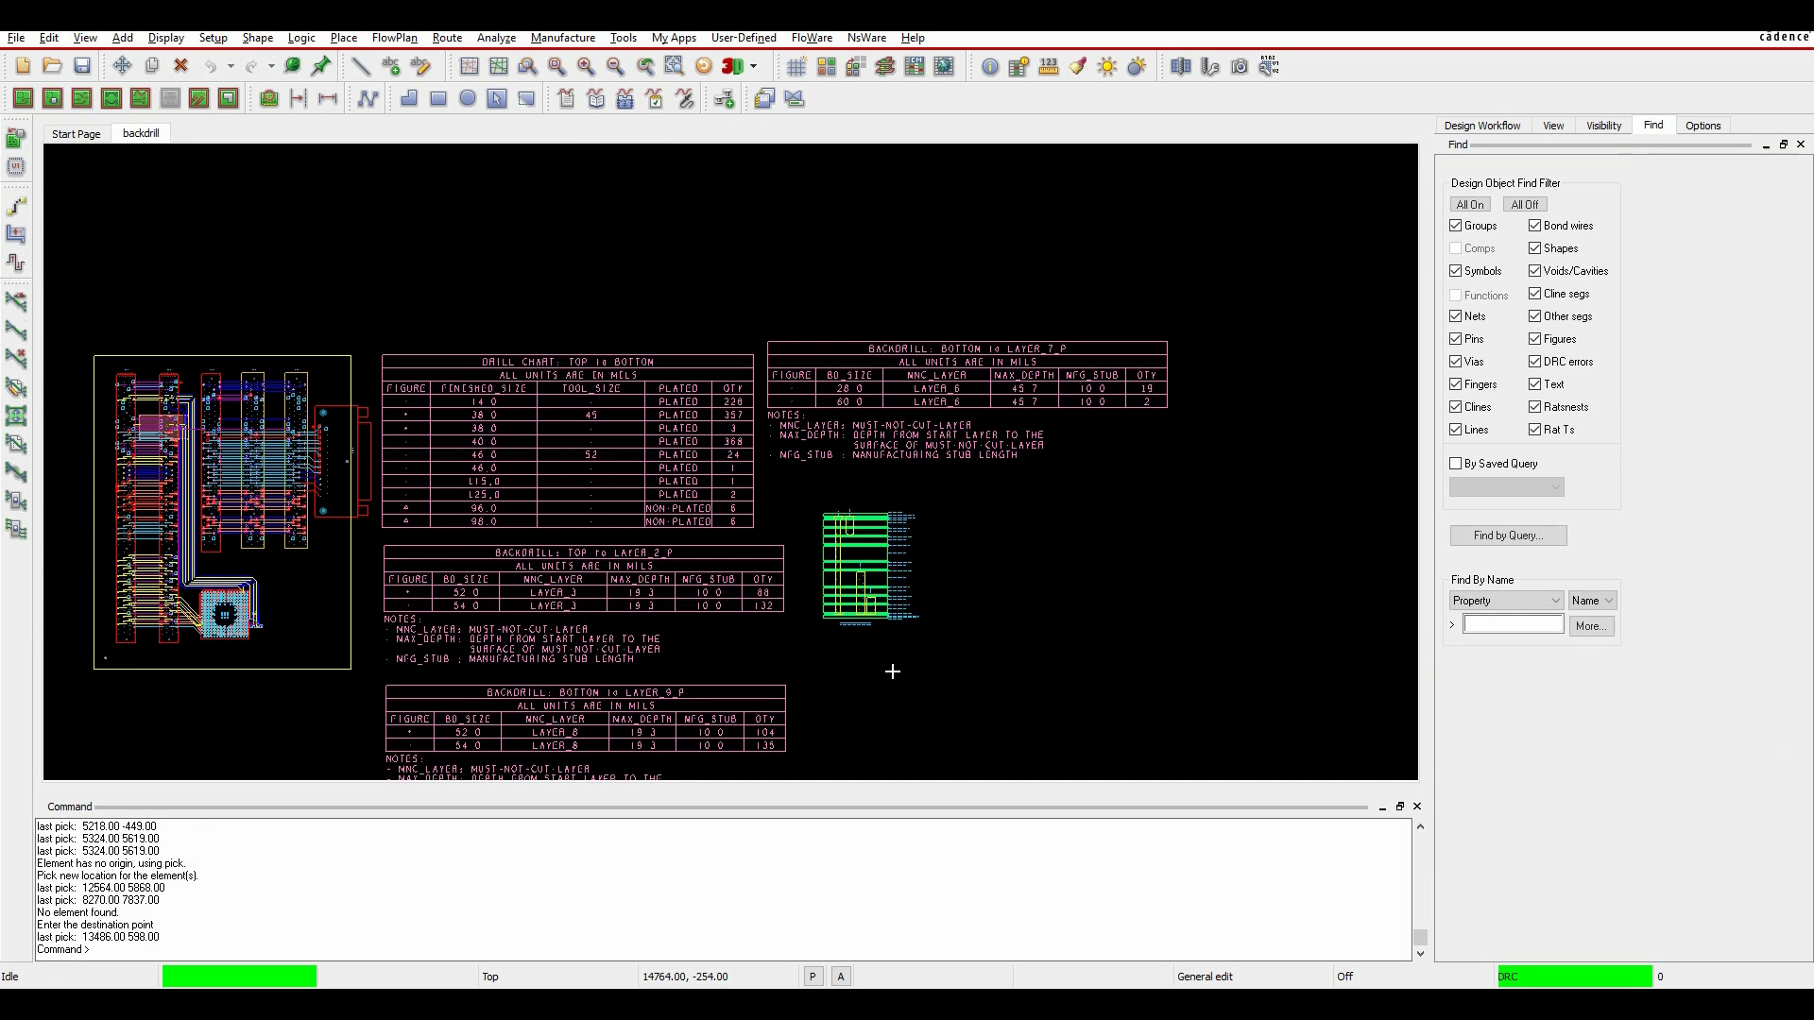
{"action": "scroll", "coordinate": [894, 671], "scroll_direction": "up", "scroll_amount": 5}
{"action": "middle_click_drag", "start_coordinate": [891, 668], "coordinate": [871, 507]}
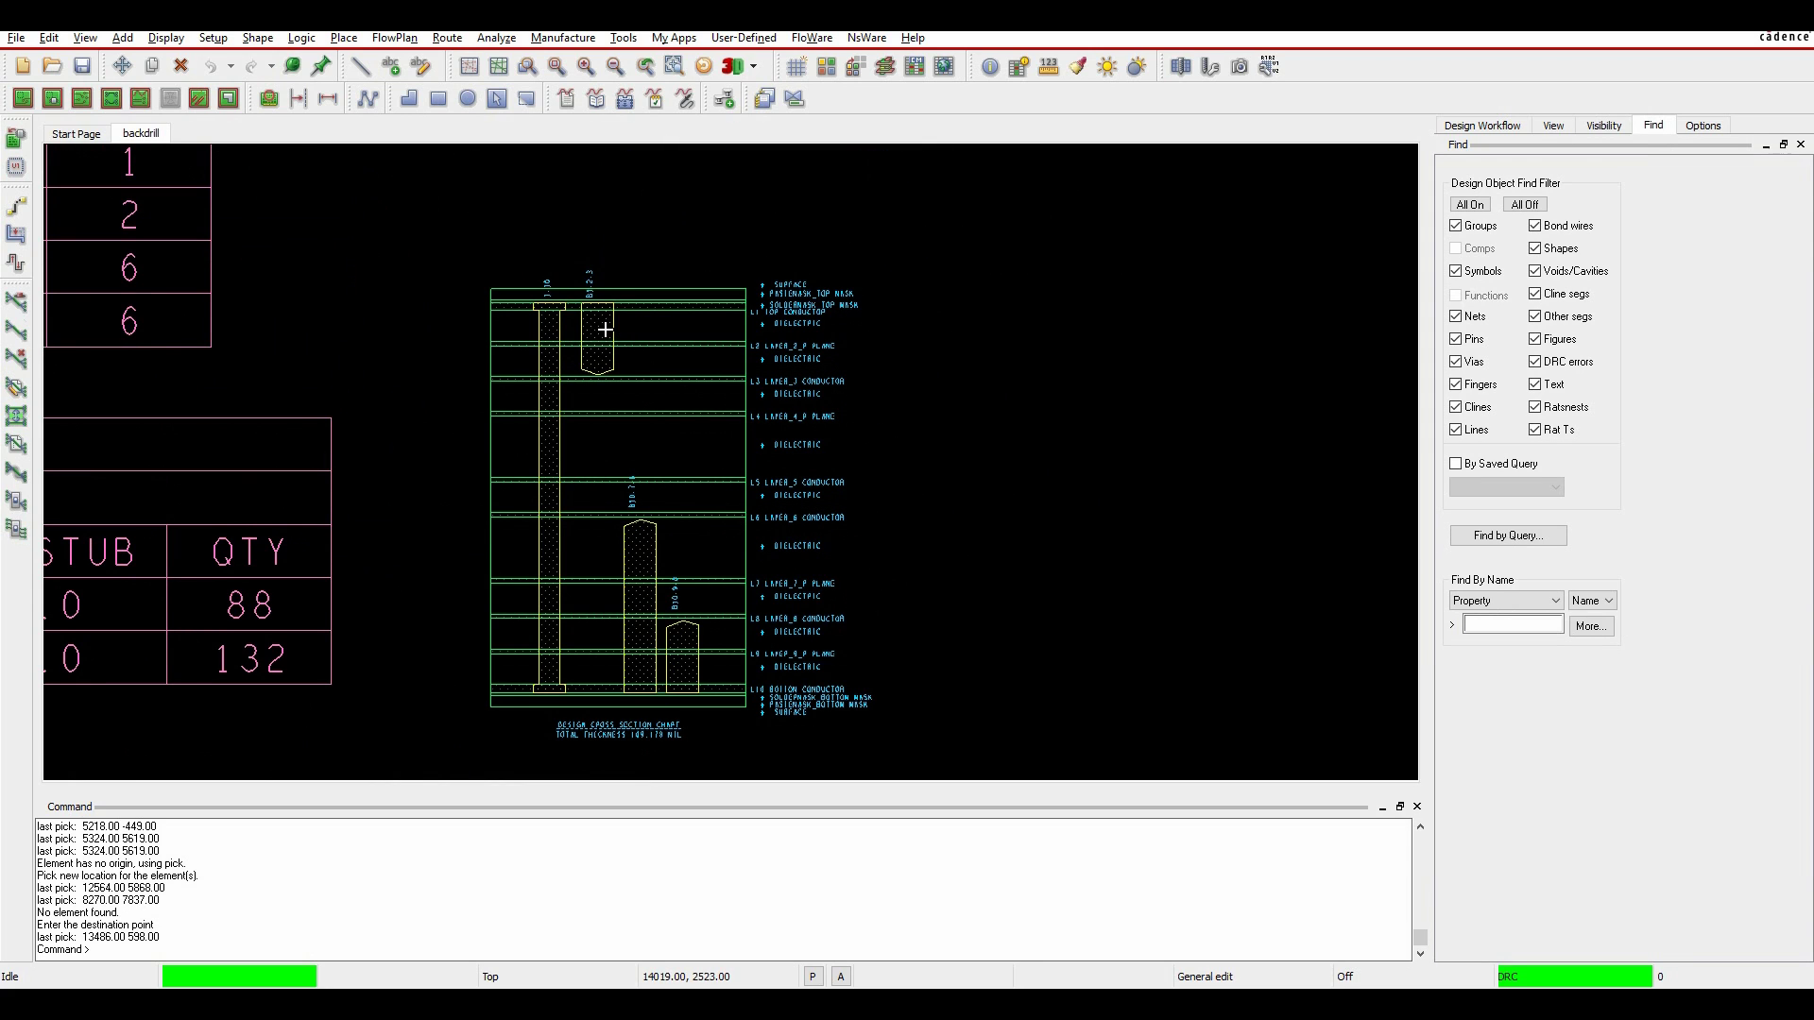